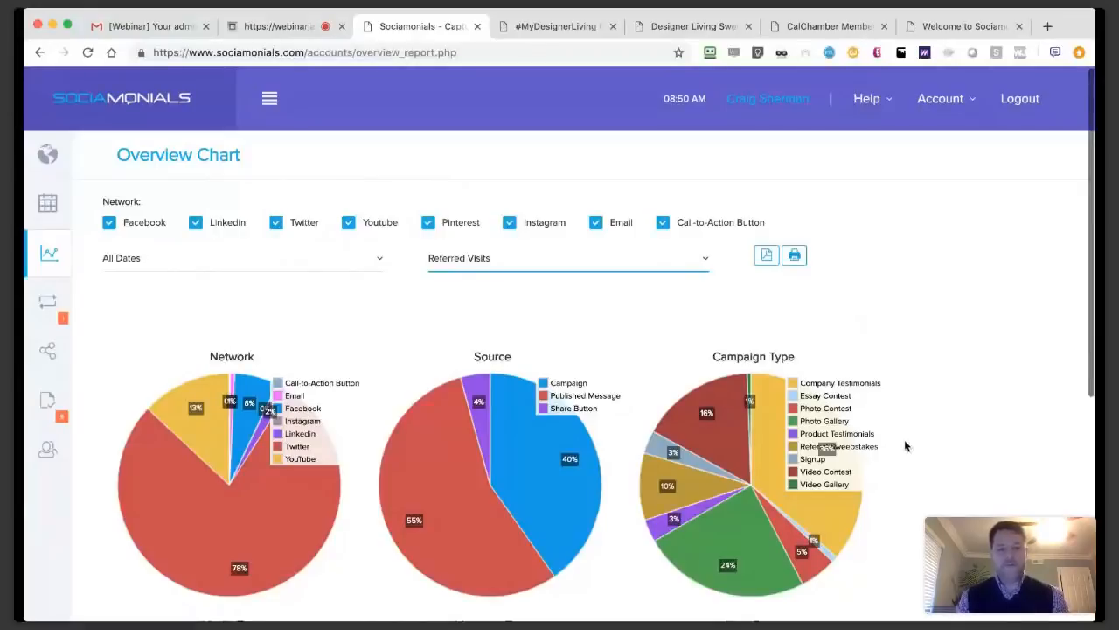
Look over the referred visits charts and switch the overview charts' metric to Revenue for all dates.
{"action": "scroll", "coordinate": [905, 445], "scroll_direction": "down", "scroll_amount": 1}
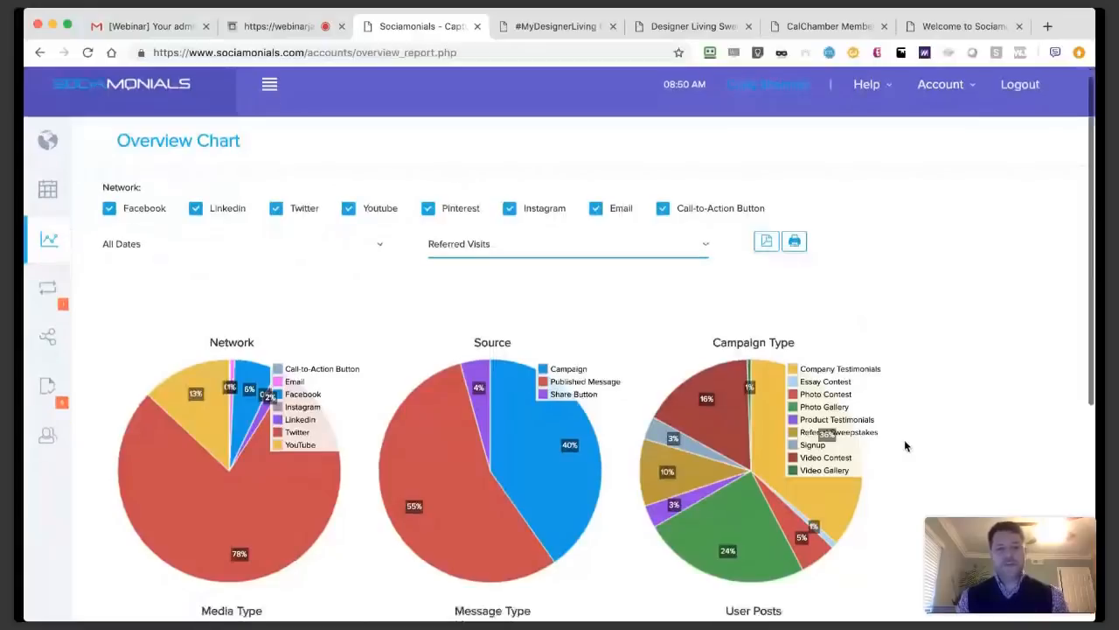
{"action": "scroll", "coordinate": [904, 445], "scroll_direction": "down", "scroll_amount": 3}
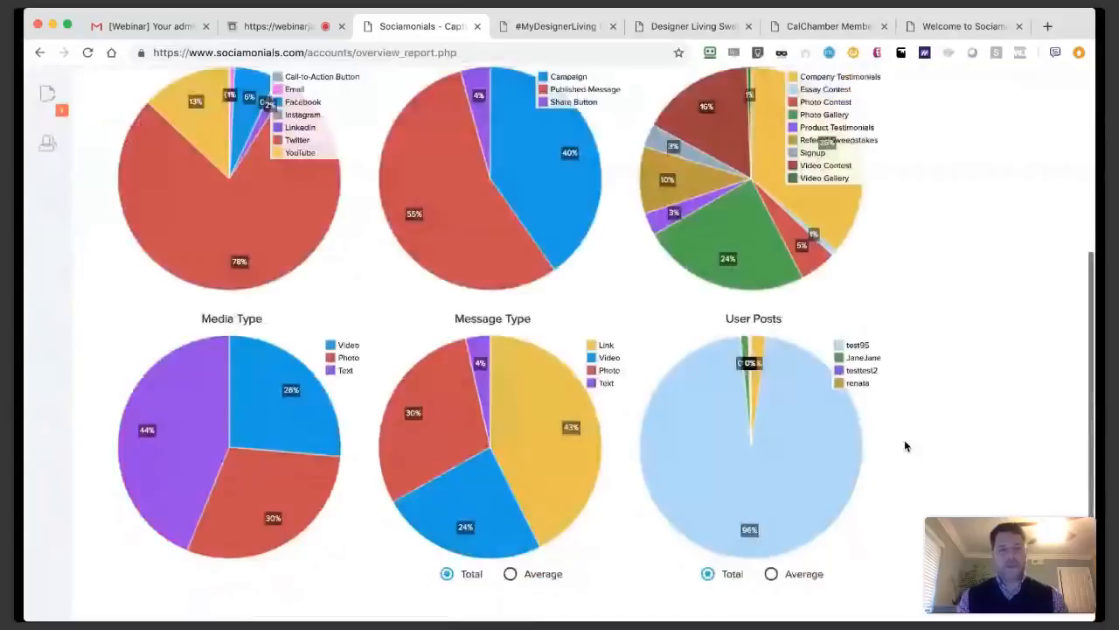
{"action": "scroll", "coordinate": [904, 446], "scroll_direction": "up", "scroll_amount": 1}
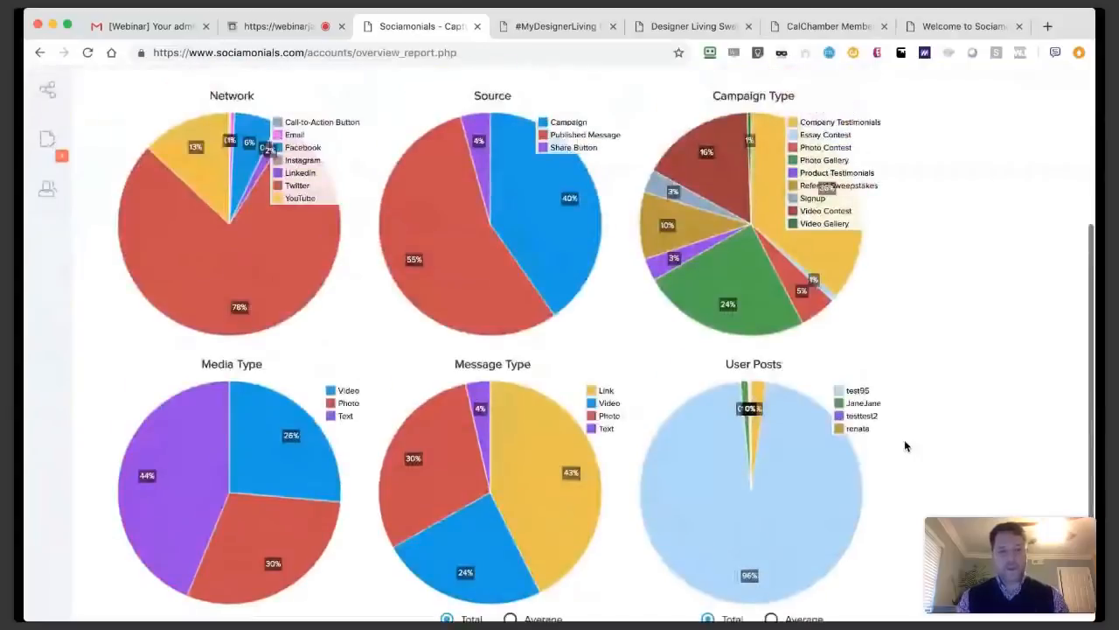
{"action": "scroll", "coordinate": [904, 444], "scroll_direction": "up", "scroll_amount": 3}
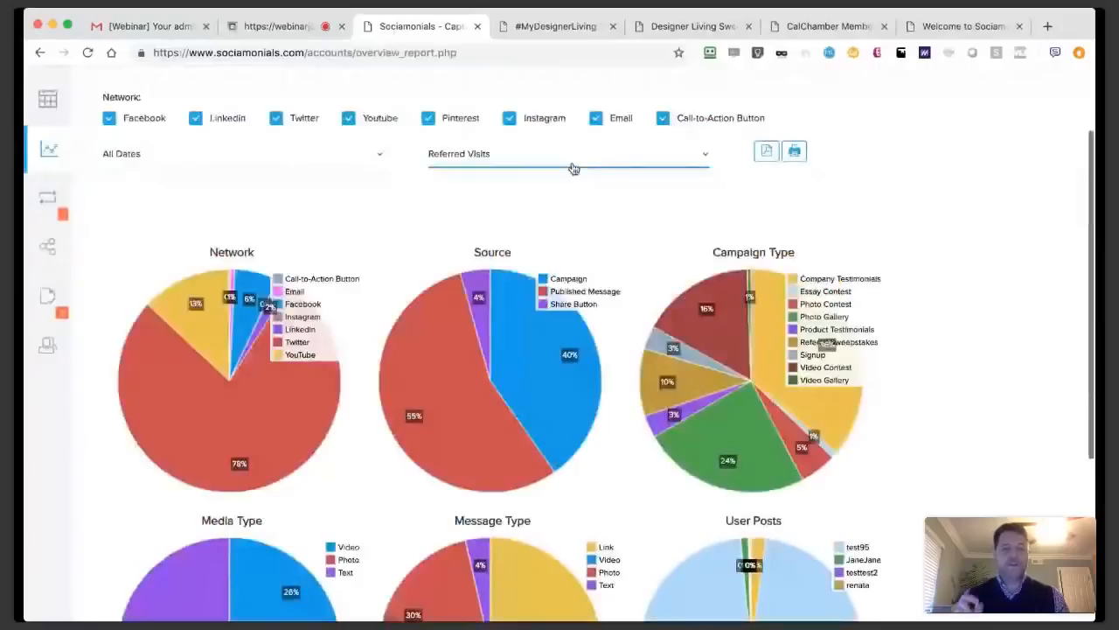
{"action": "left_click", "coordinate": [488, 293]}
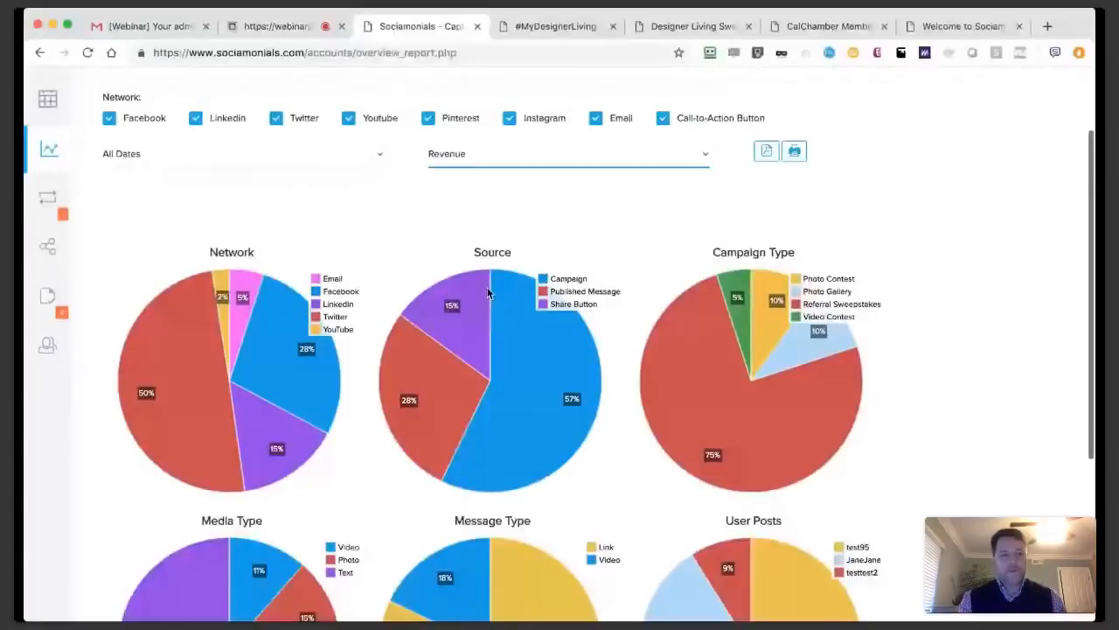
Examine the revenue breakdown by network, source, campaign type, media type, message type and user posts.
{"action": "scroll", "coordinate": [488, 293], "scroll_direction": "down", "scroll_amount": 2}
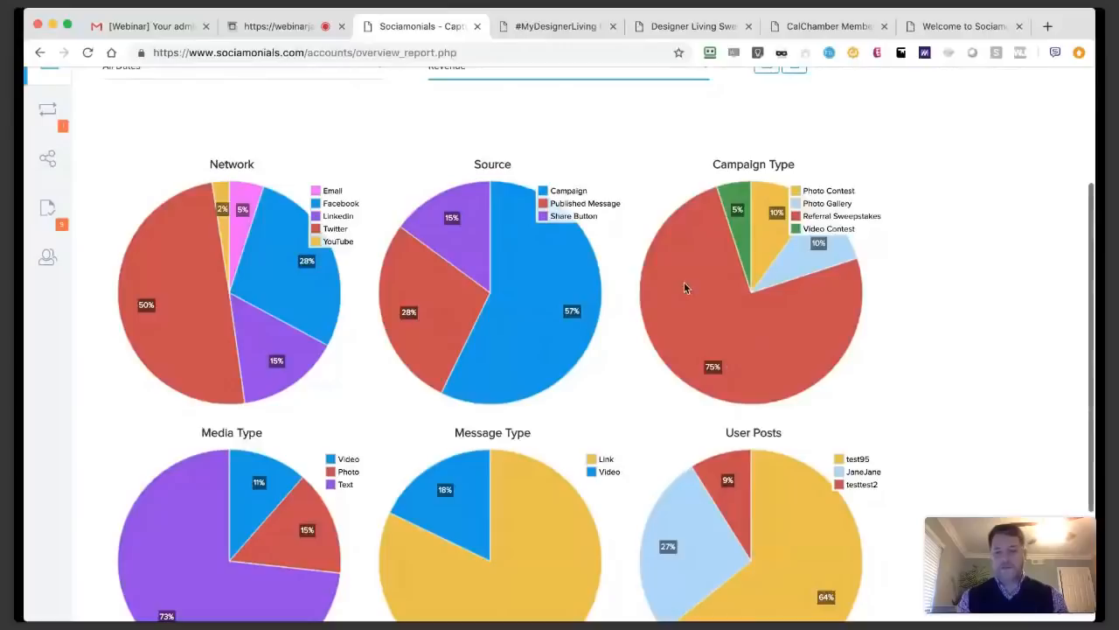
{"action": "scroll", "coordinate": [685, 284], "scroll_direction": "down", "scroll_amount": 2}
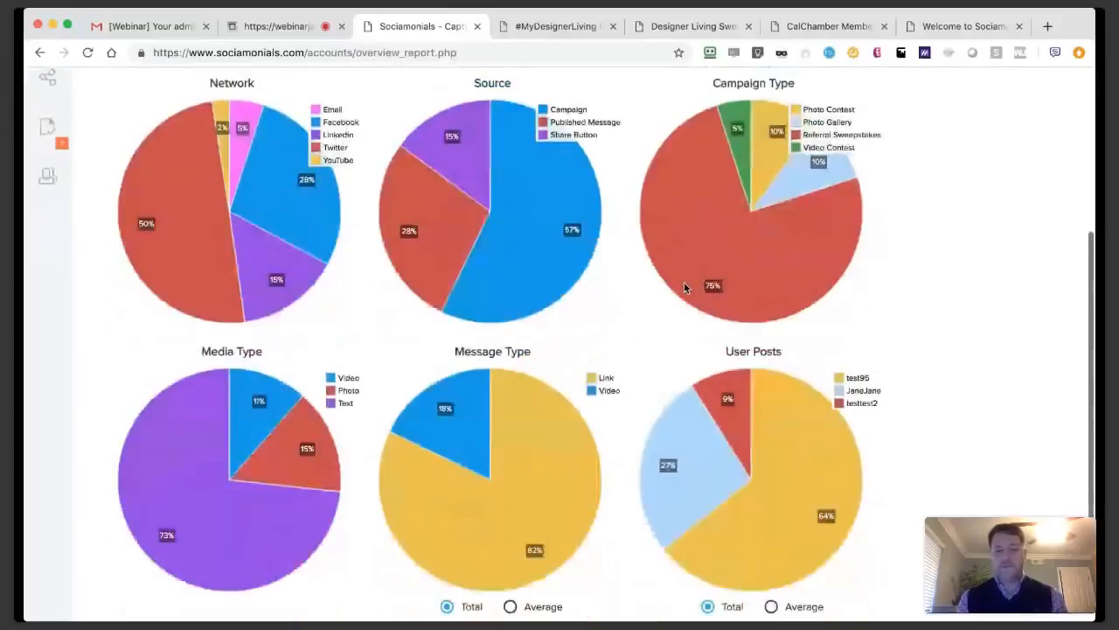
{"action": "scroll", "coordinate": [685, 287], "scroll_direction": "down", "scroll_amount": 2}
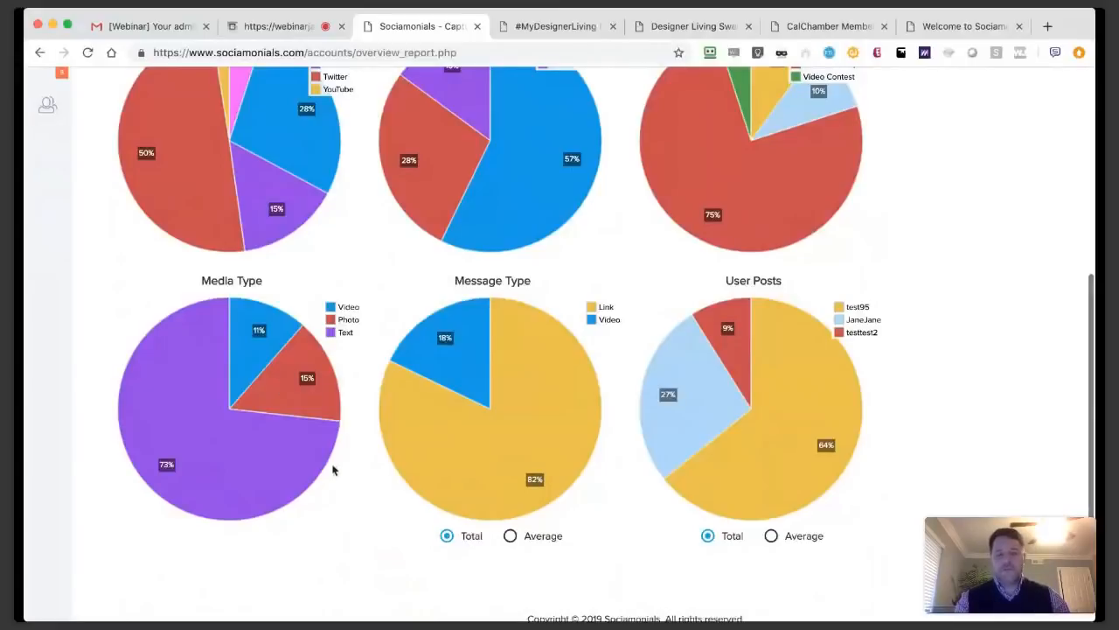
{"action": "scroll", "coordinate": [332, 471], "scroll_direction": "up", "scroll_amount": 1}
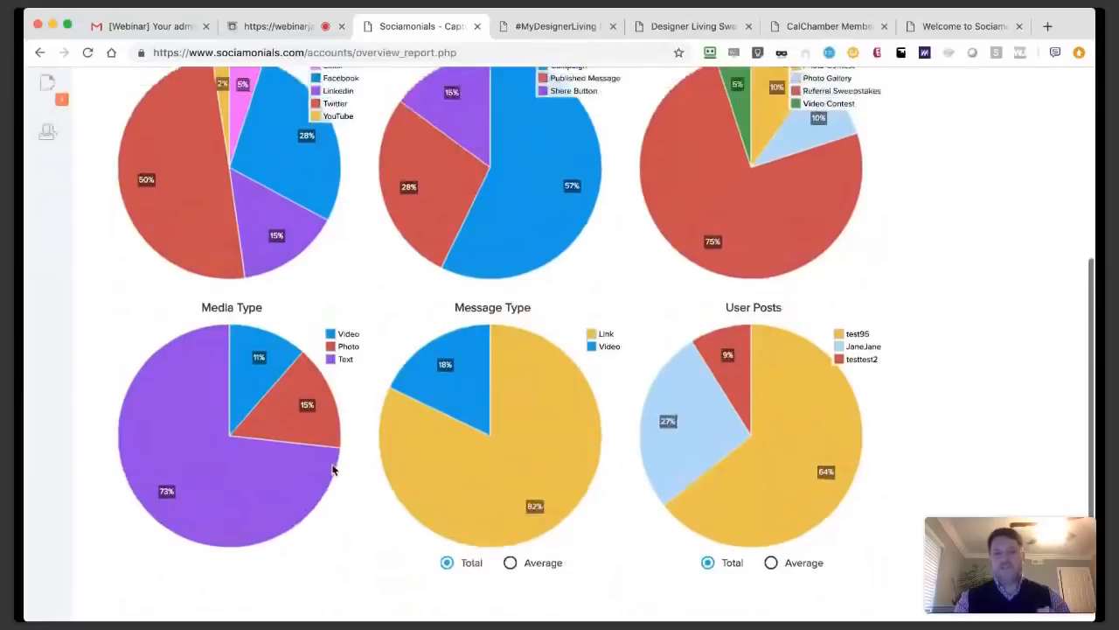
{"action": "scroll", "coordinate": [332, 471], "scroll_direction": "up", "scroll_amount": 3}
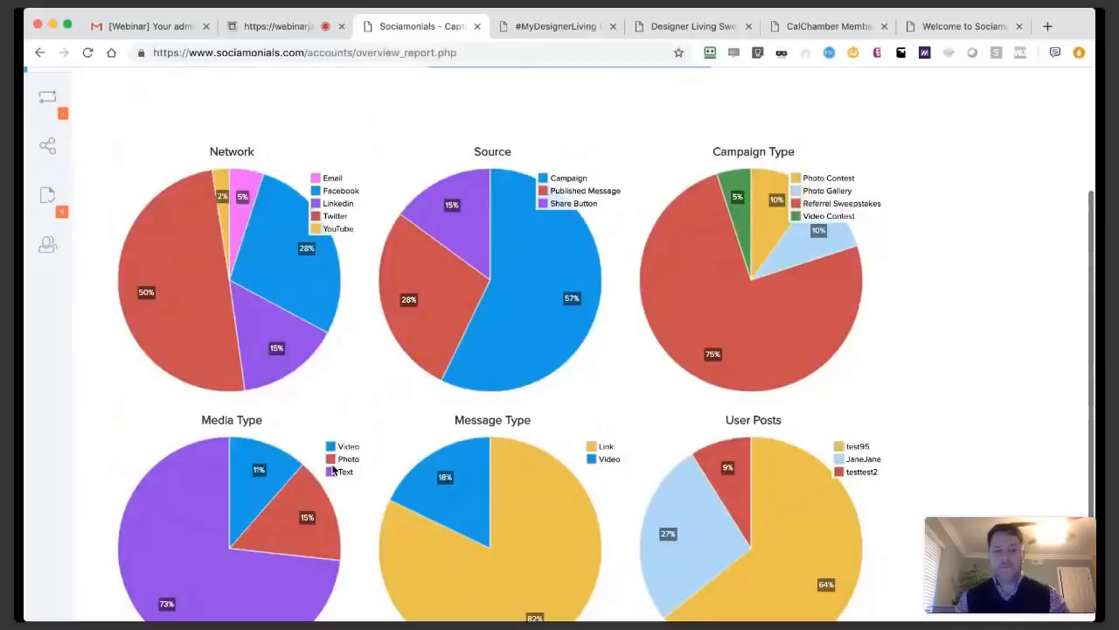
{"action": "scroll", "coordinate": [394, 523], "scroll_direction": "up", "scroll_amount": 1}
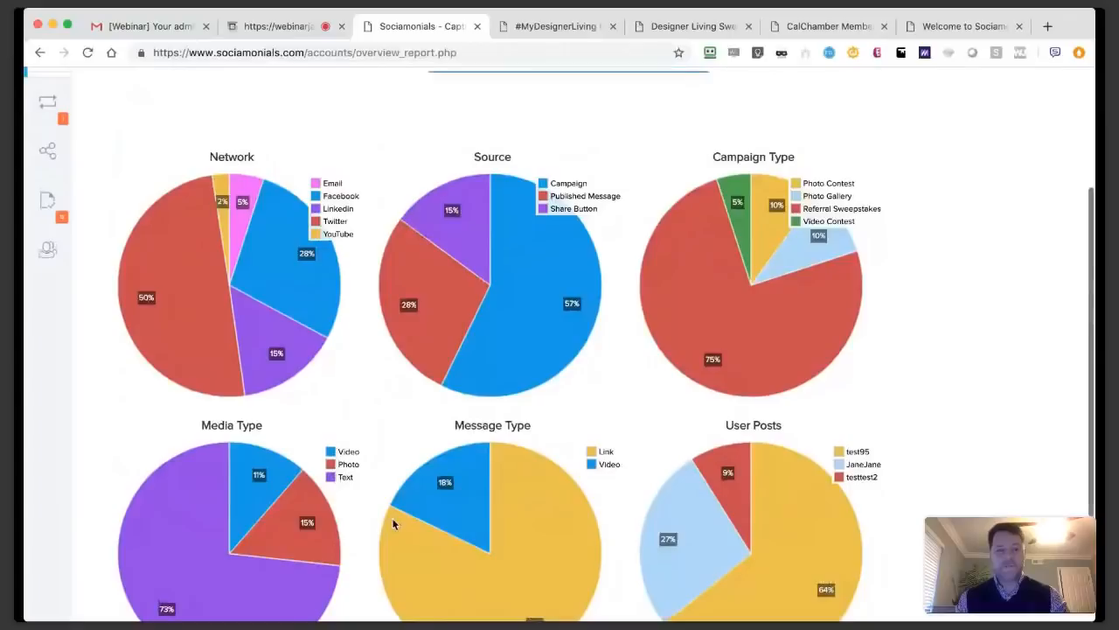
{"action": "scroll", "coordinate": [393, 523], "scroll_direction": "up", "scroll_amount": 5}
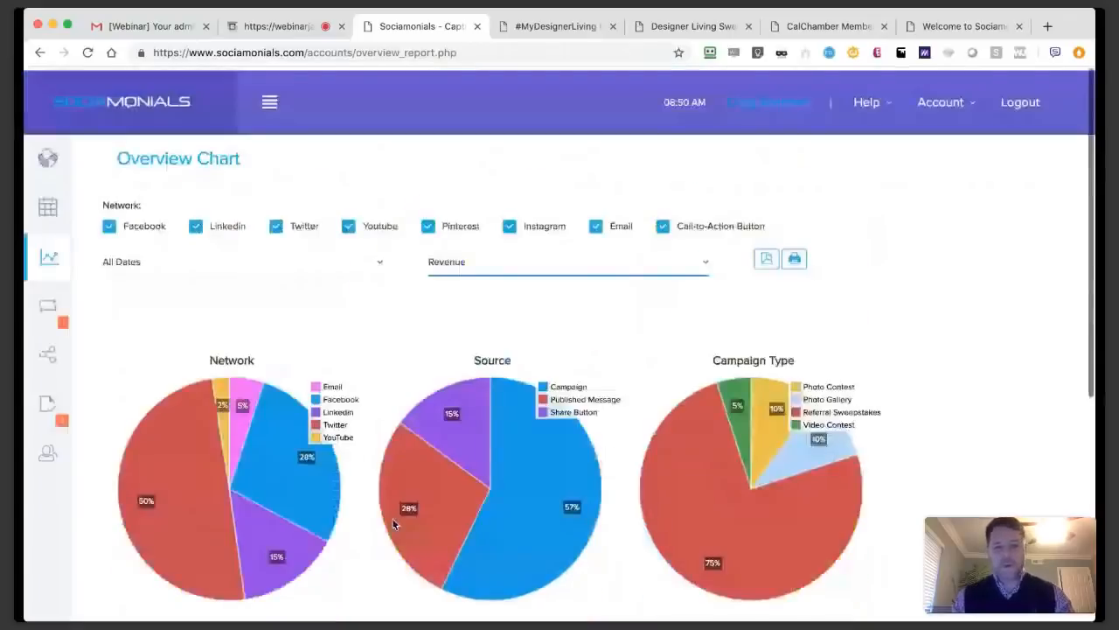
{"action": "scroll", "coordinate": [393, 523], "scroll_direction": "down", "scroll_amount": 1}
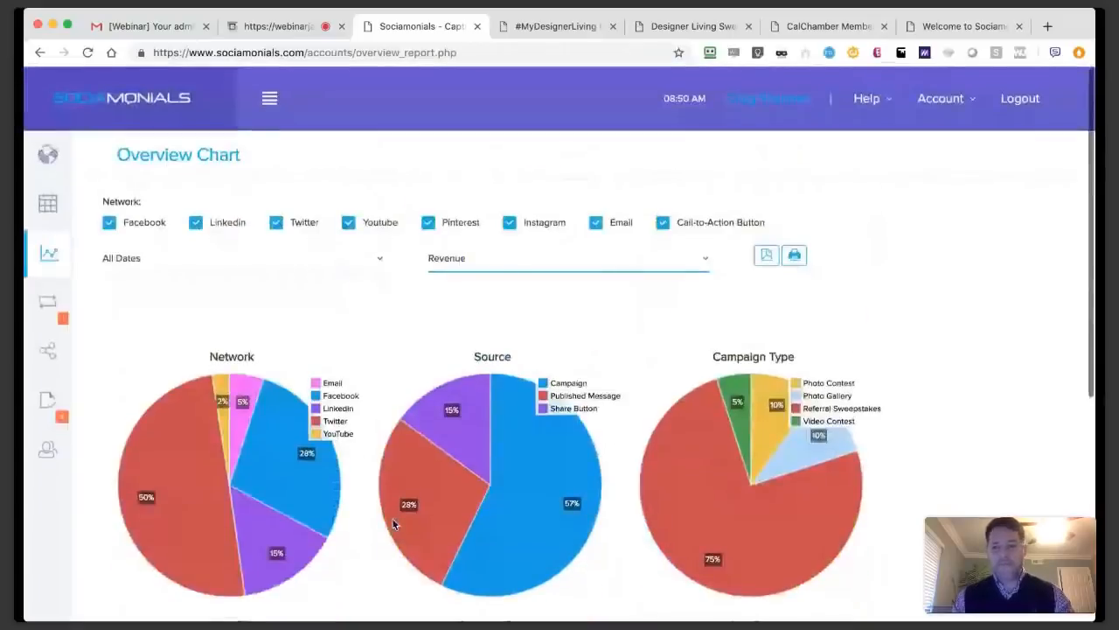
Open the account preferences and select the Lead Conversion Event Confirmation Page tracking code.
{"action": "left_click", "coordinate": [915, 302]}
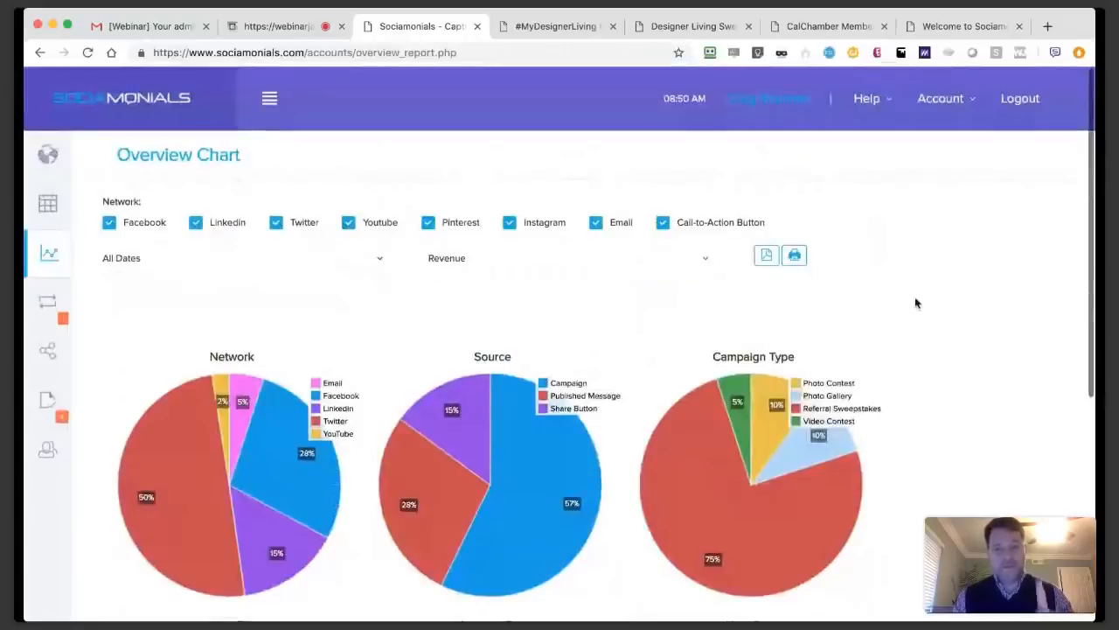
{"action": "left_click", "coordinate": [934, 101]}
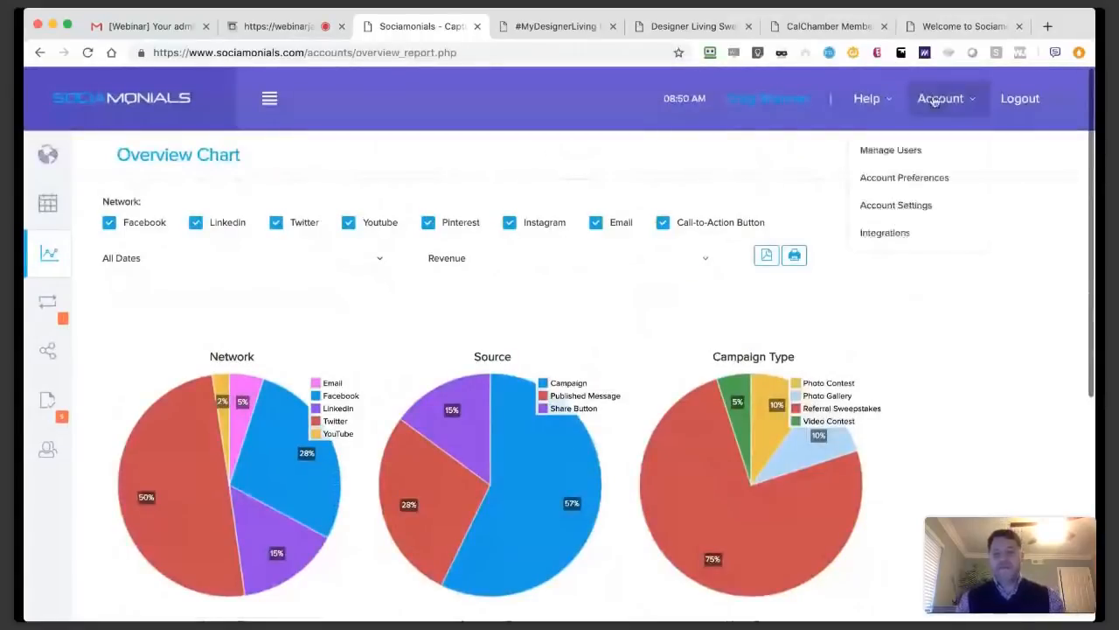
{"action": "left_click", "coordinate": [942, 166]}
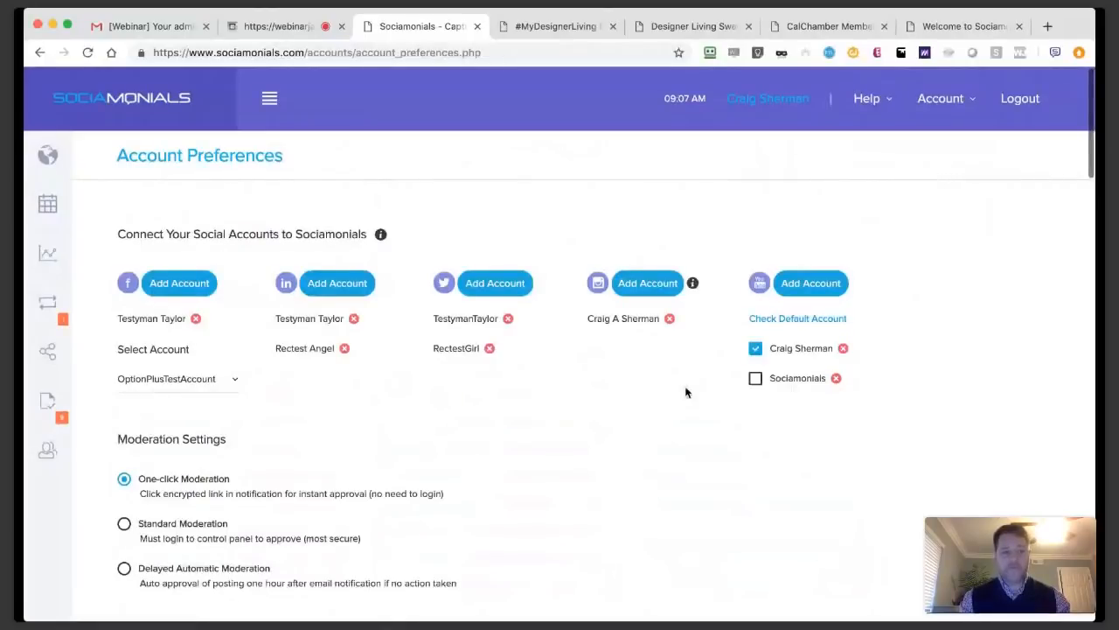
{"action": "scroll", "coordinate": [686, 392], "scroll_direction": "down", "scroll_amount": 2}
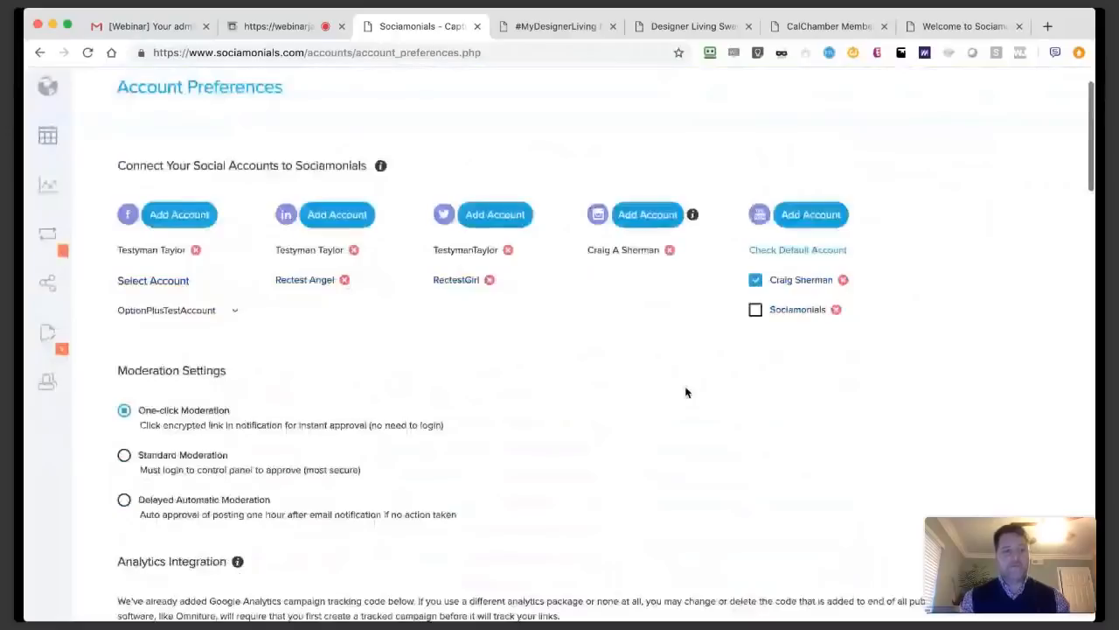
{"action": "scroll", "coordinate": [687, 392], "scroll_direction": "down", "scroll_amount": 5}
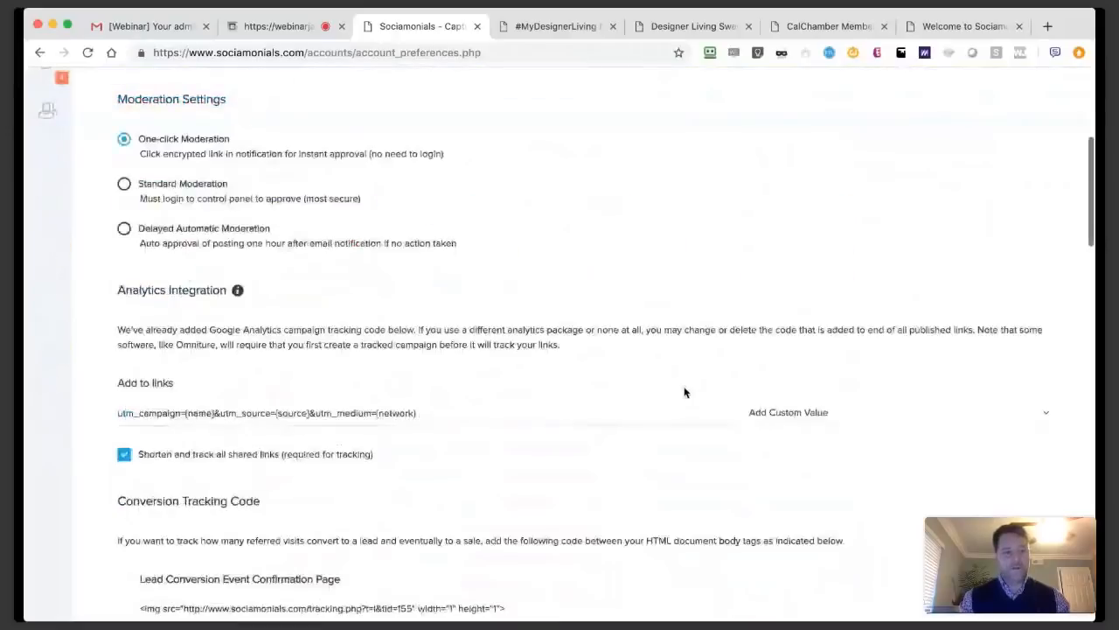
{"action": "scroll", "coordinate": [687, 393], "scroll_direction": "down", "scroll_amount": 1}
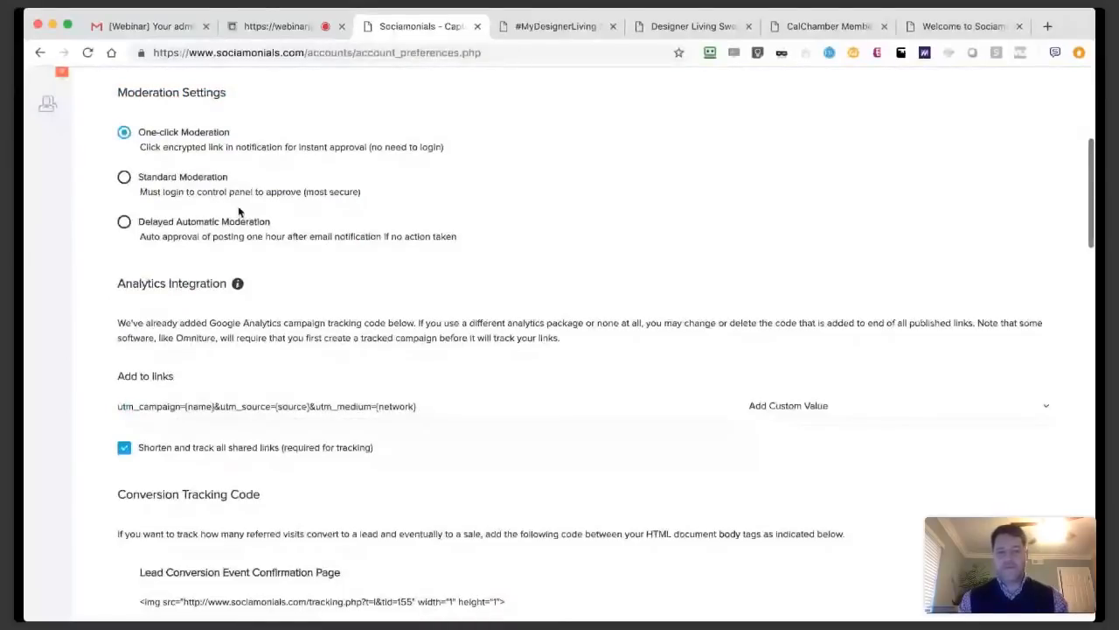
{"action": "scroll", "coordinate": [237, 210], "scroll_direction": "down", "scroll_amount": 3}
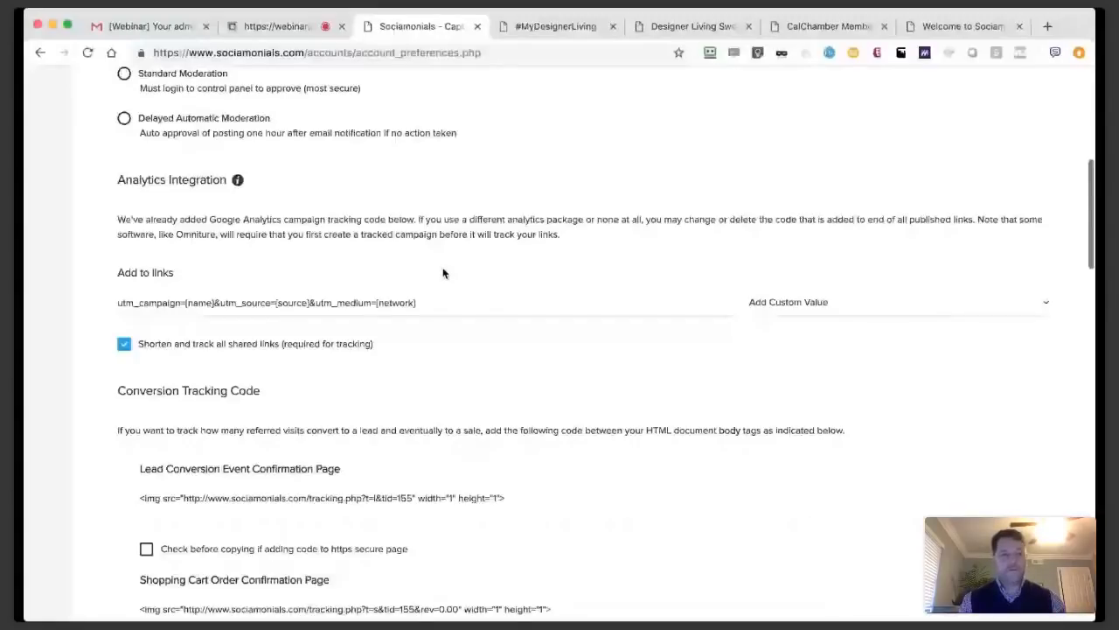
{"action": "scroll", "coordinate": [450, 289], "scroll_direction": "down", "scroll_amount": 2}
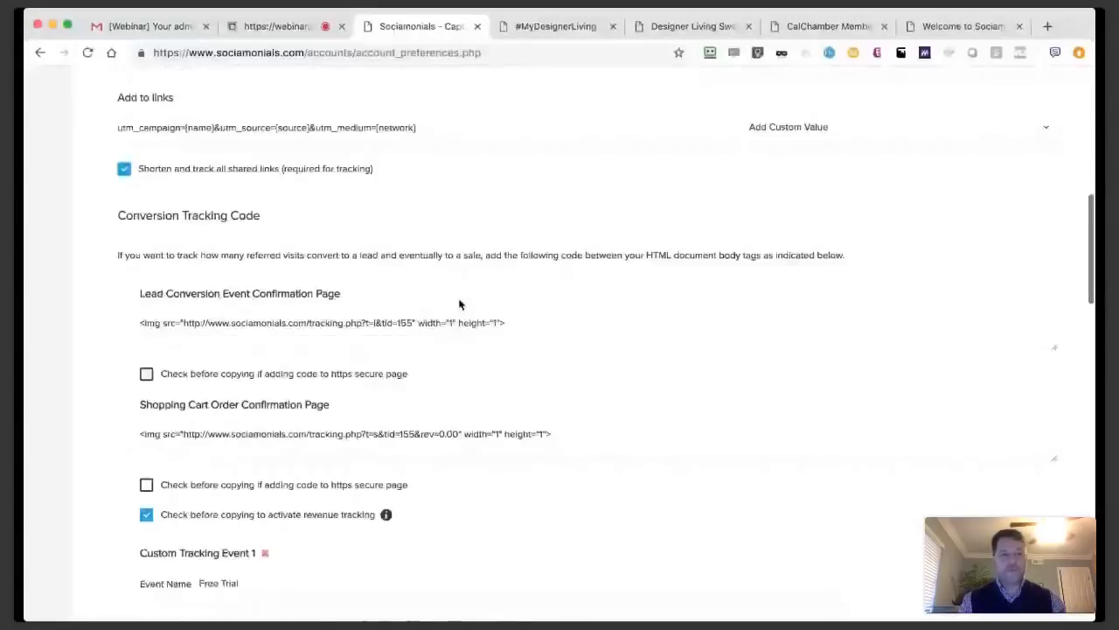
{"action": "scroll", "coordinate": [461, 303], "scroll_direction": "down", "scroll_amount": 1}
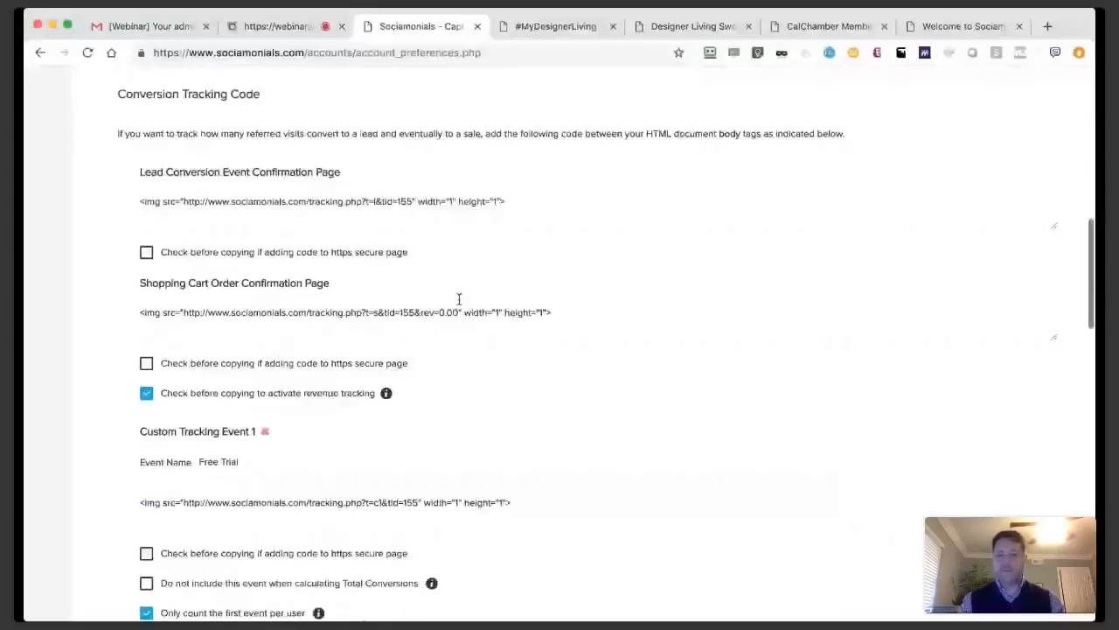
{"action": "left_click", "coordinate": [286, 203]}
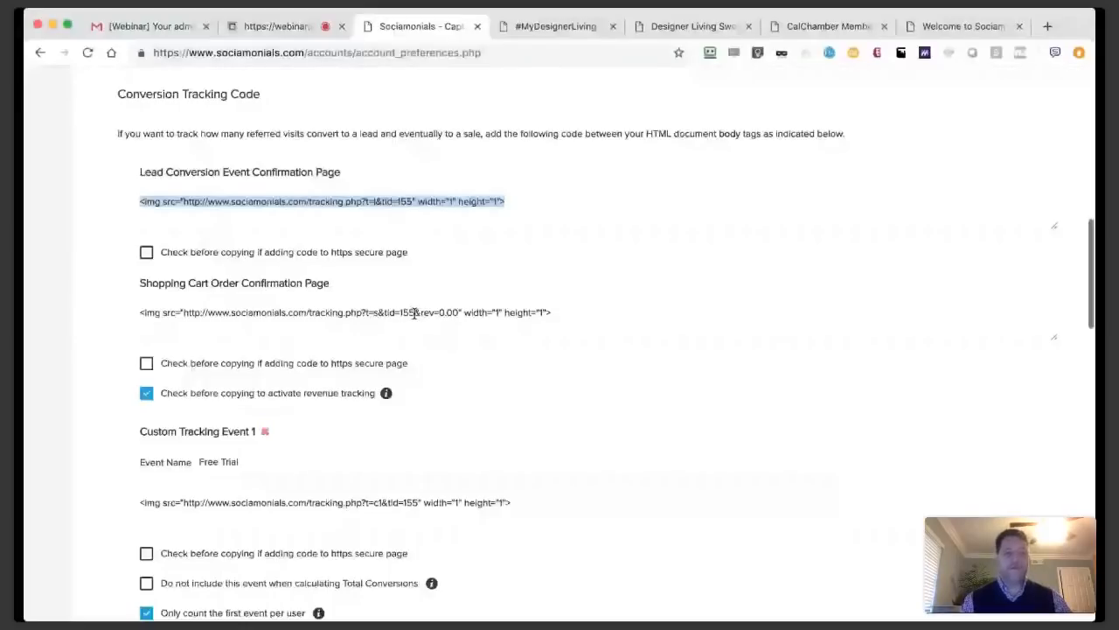
Review the shopping cart and custom tracking event codes, and return to the connected social accounts.
{"action": "scroll", "coordinate": [428, 313], "scroll_direction": "down", "scroll_amount": 1}
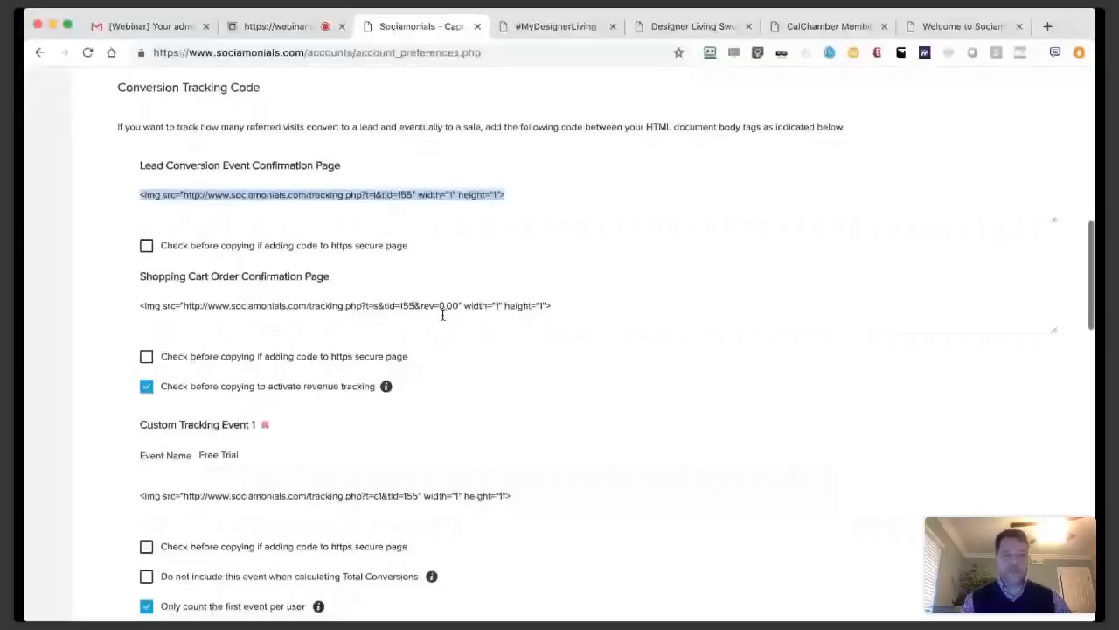
{"action": "scroll", "coordinate": [443, 316], "scroll_direction": "down", "scroll_amount": 2}
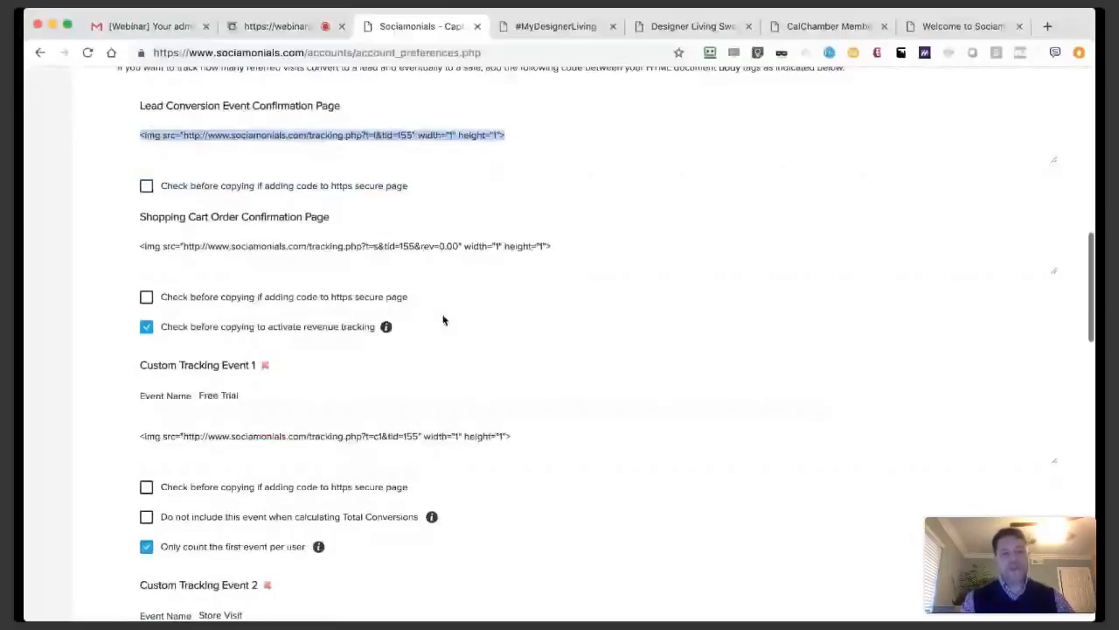
{"action": "scroll", "coordinate": [284, 184], "scroll_direction": "down", "scroll_amount": 3}
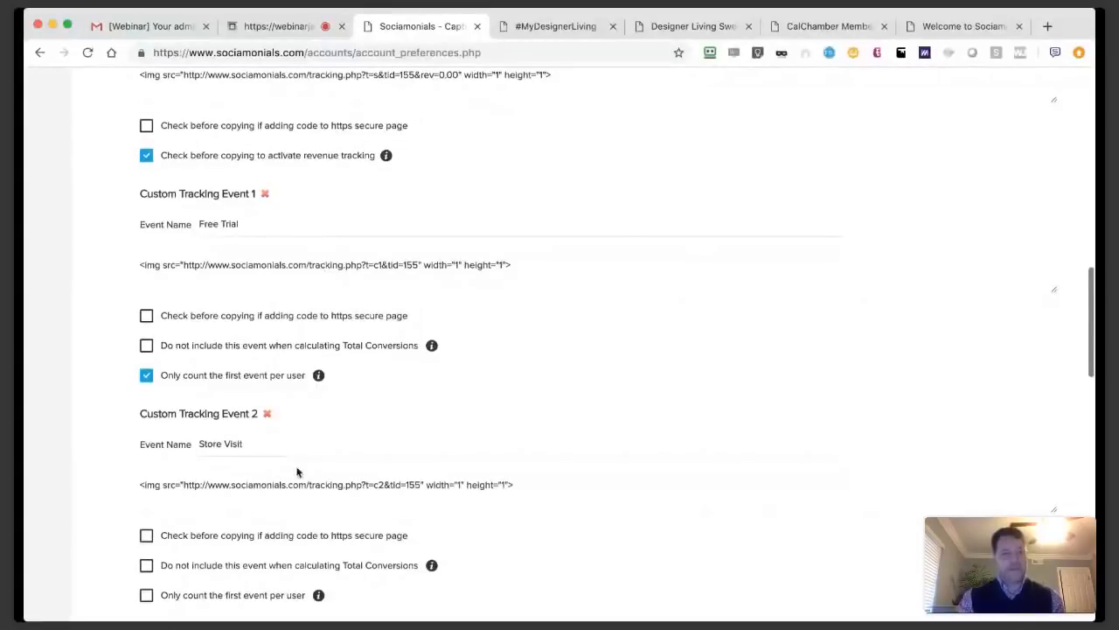
{"action": "scroll", "coordinate": [296, 473], "scroll_direction": "down", "scroll_amount": 1}
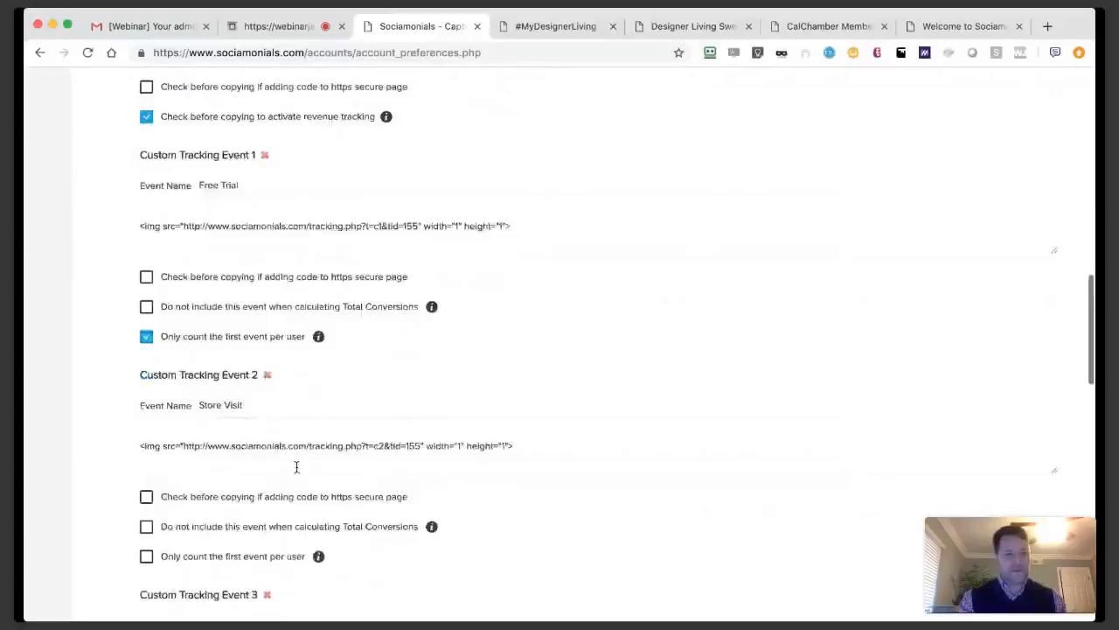
{"action": "scroll", "coordinate": [298, 470], "scroll_direction": "up", "scroll_amount": 12}
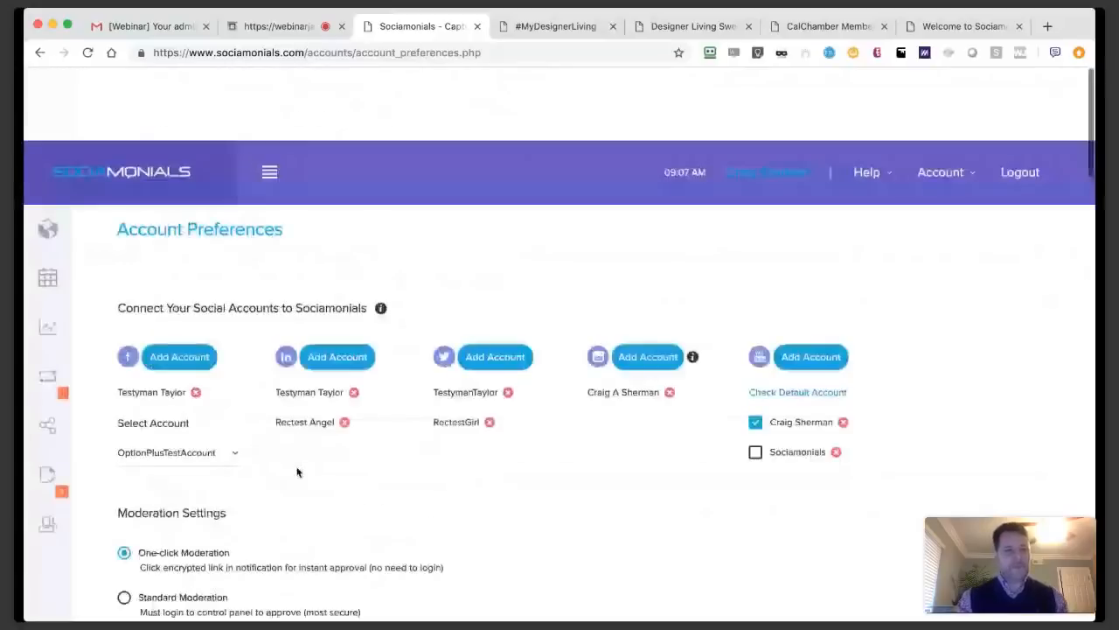
{"action": "scroll", "coordinate": [212, 325], "scroll_direction": "down", "scroll_amount": 2}
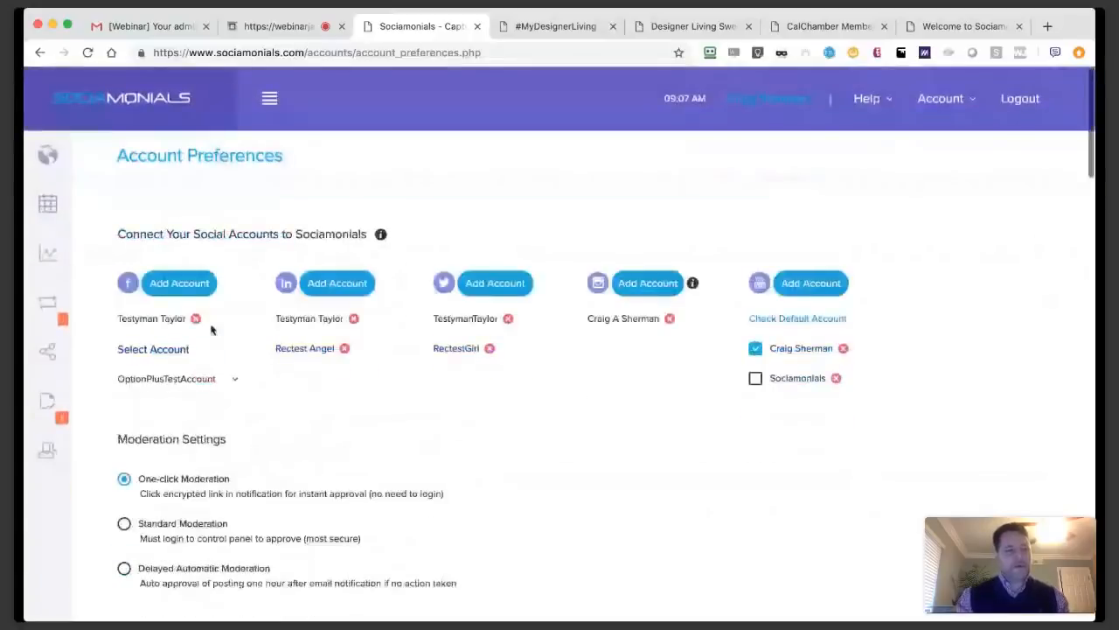
Open the weekly schedule in the social publishing area and turn on the Tactical Overlay of optimal publishing times.
{"action": "left_click", "coordinate": [48, 149]}
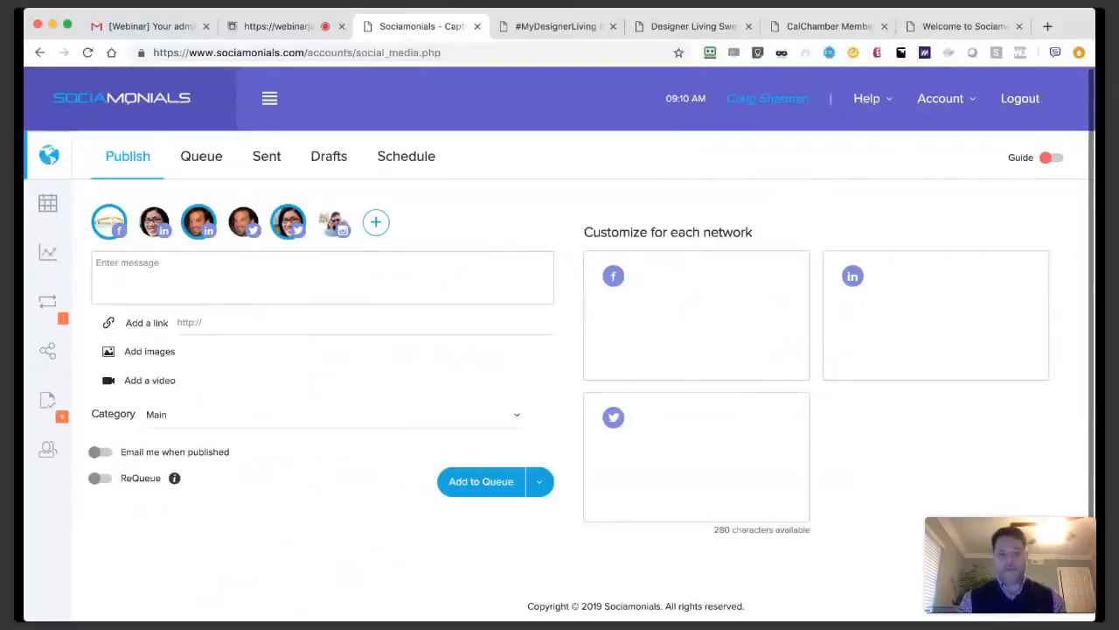
{"action": "left_click", "coordinate": [398, 157]}
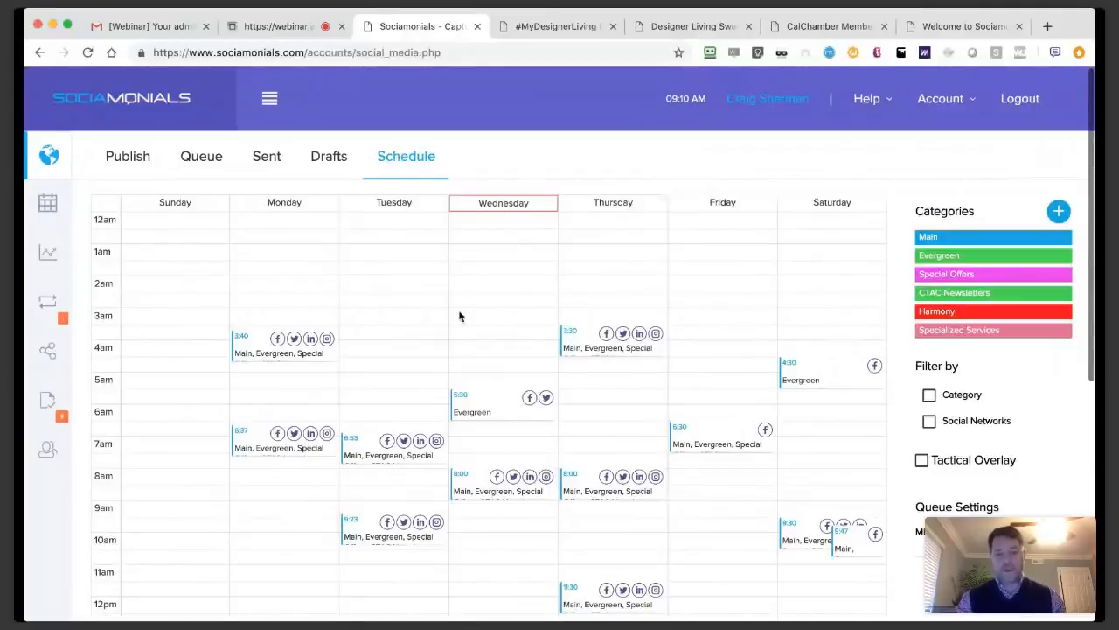
{"action": "scroll", "coordinate": [460, 316], "scroll_direction": "down", "scroll_amount": 1}
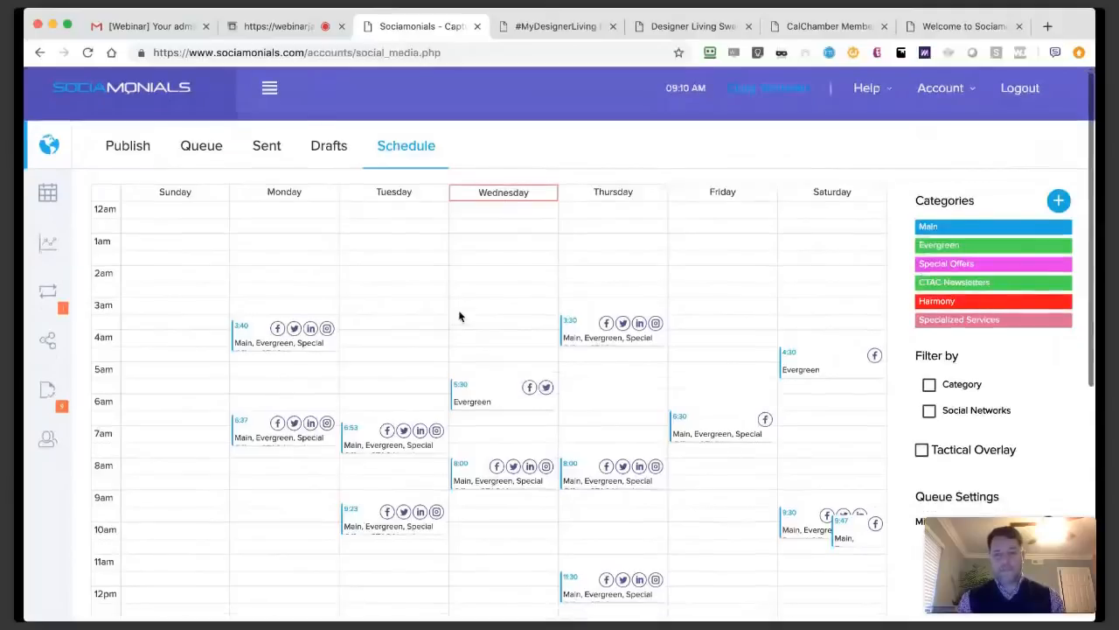
{"action": "scroll", "coordinate": [460, 316], "scroll_direction": "down", "scroll_amount": 3}
{"action": "left_click", "coordinate": [922, 400]}
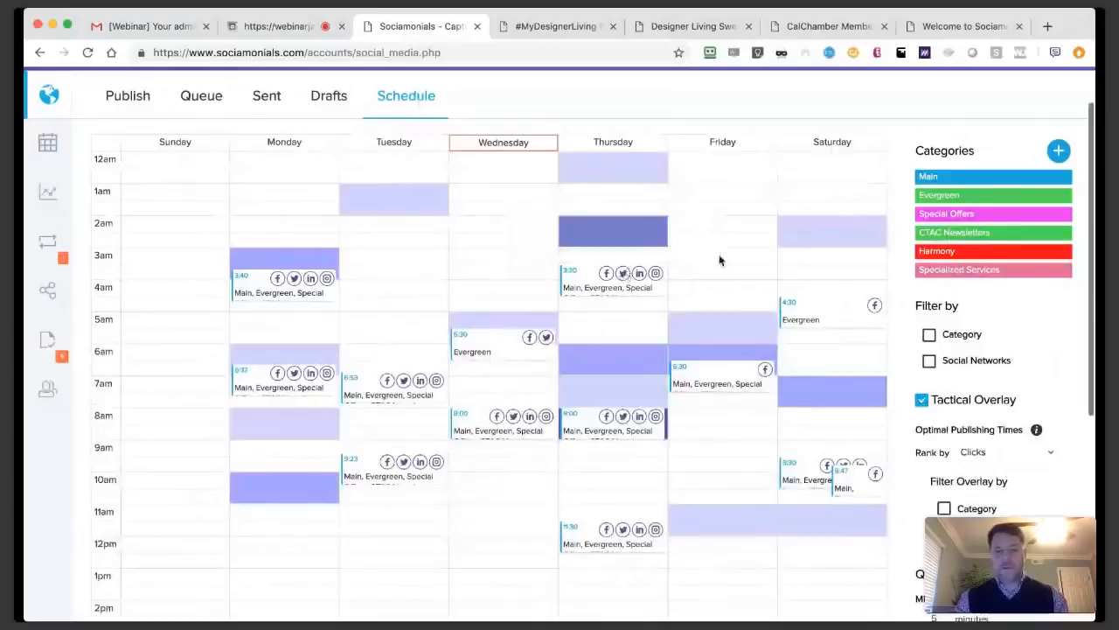
Move the Thursday 3:30 AM post time to the optimal 2:00 AM slot.
{"action": "left_click_drag", "start_coordinate": [621, 274], "coordinate": [620, 239]}
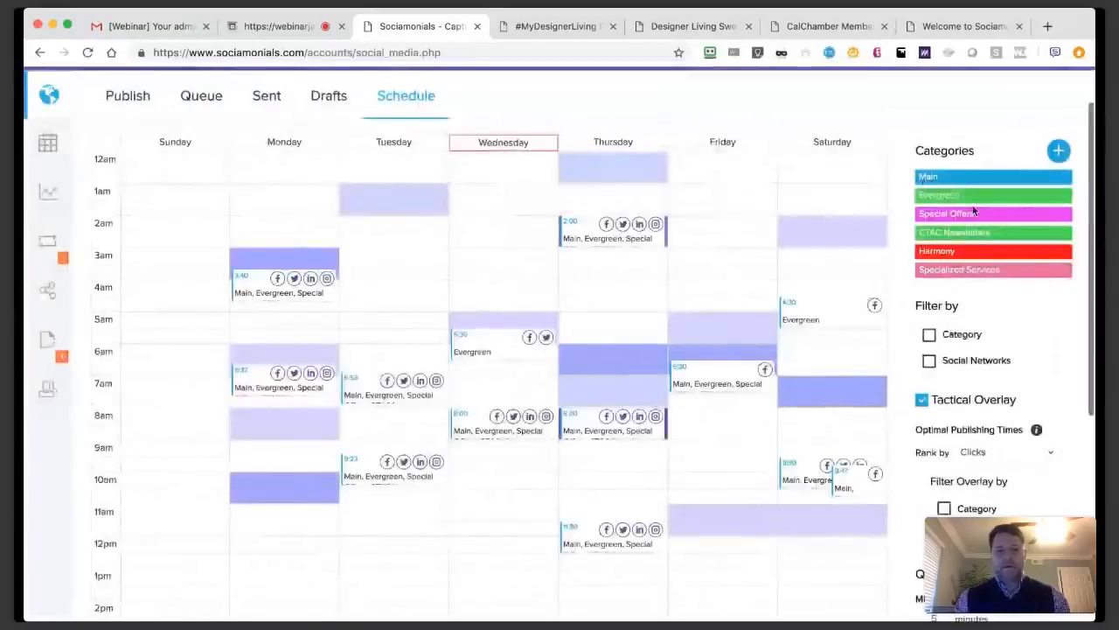
Add a Thursday 3:30 AM weekly post time for the Special Offers category only, publishing to Facebook and Instagram.
{"action": "left_click", "coordinate": [601, 276]}
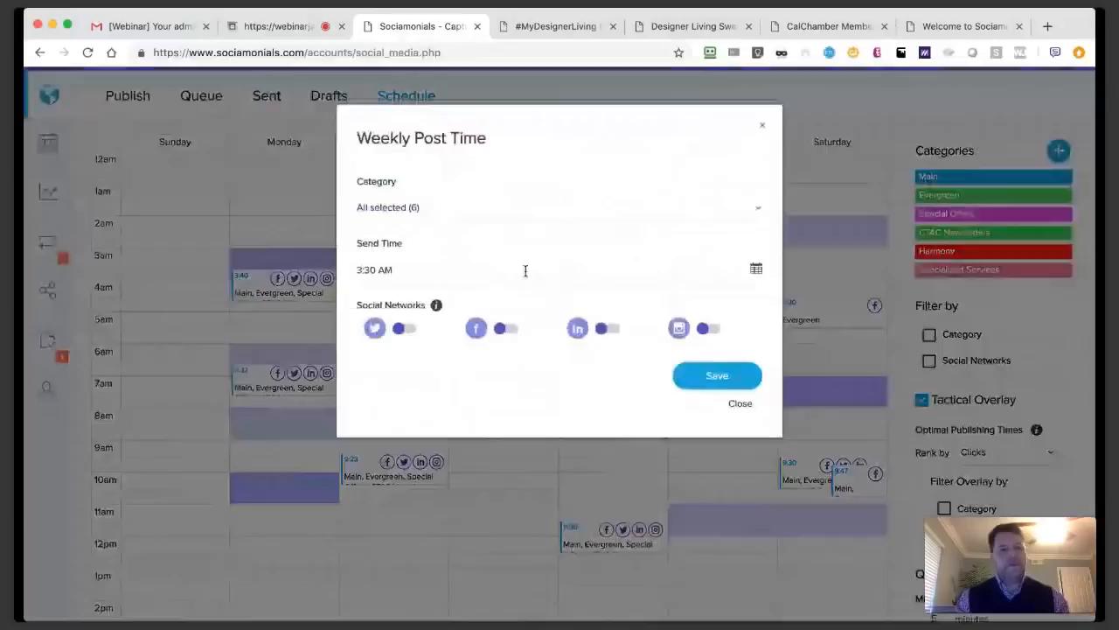
{"action": "left_click", "coordinate": [411, 212]}
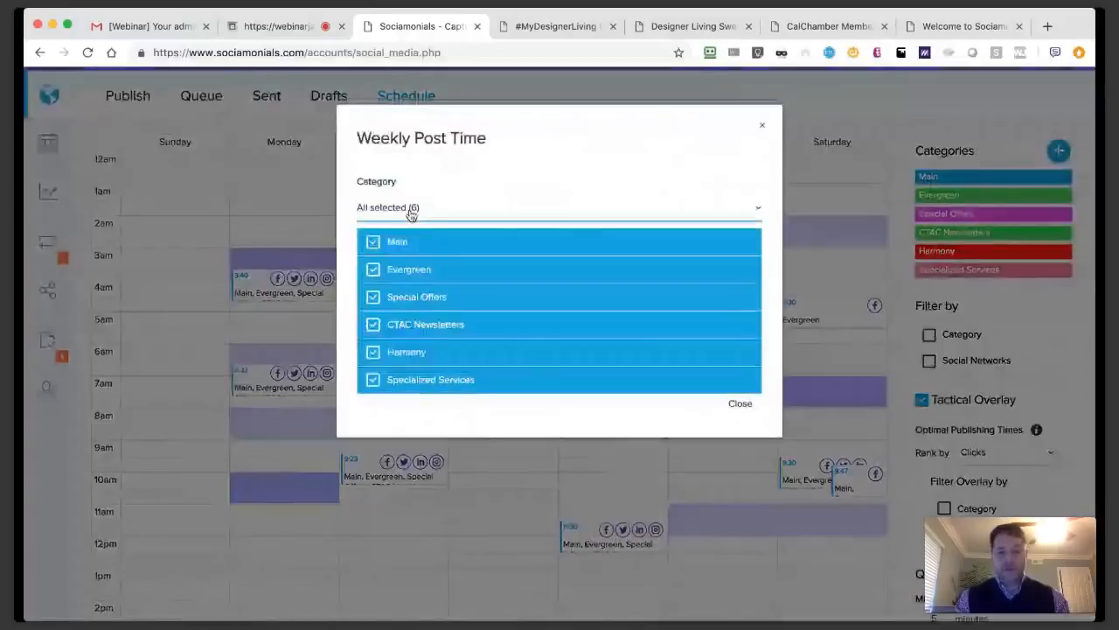
{"action": "left_click", "coordinate": [374, 378]}
{"action": "left_click", "coordinate": [373, 352]}
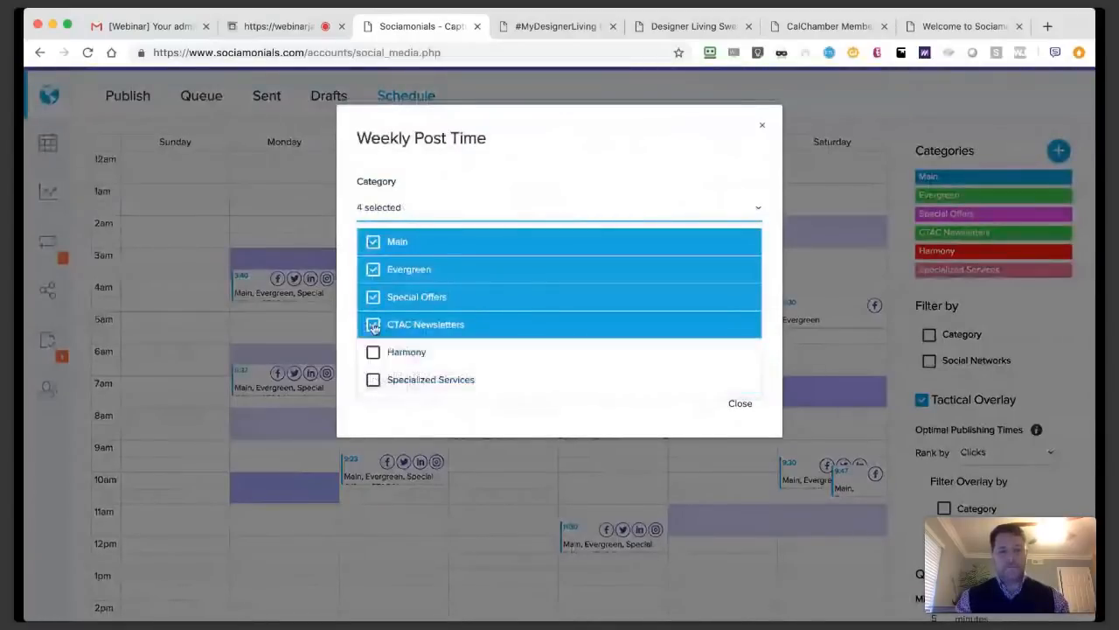
{"action": "left_click", "coordinate": [373, 324]}
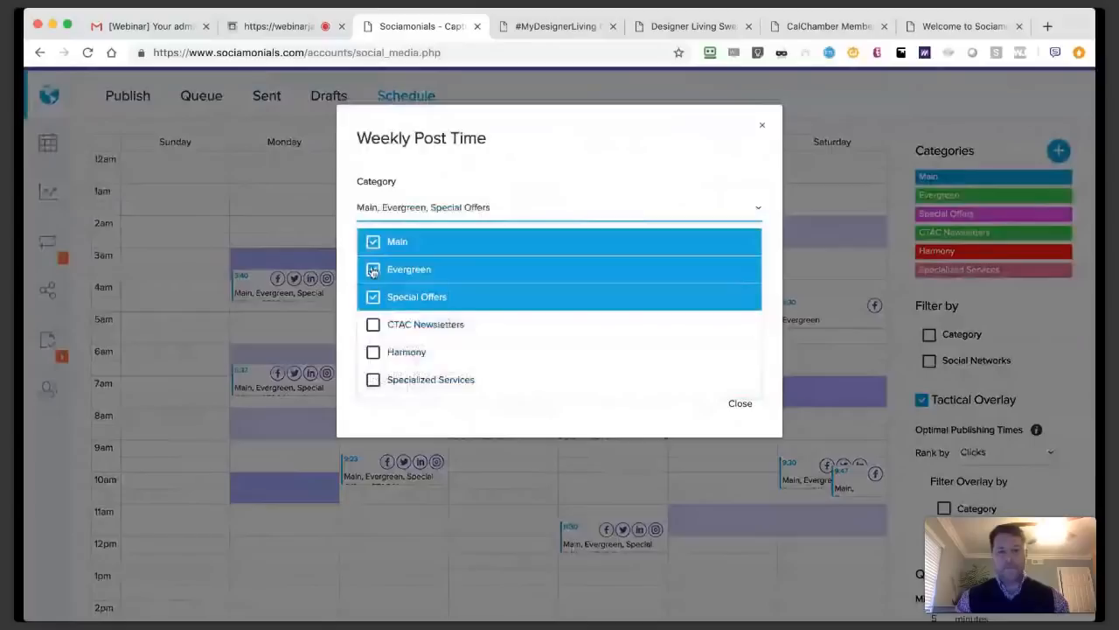
{"action": "left_click", "coordinate": [374, 270]}
{"action": "left_click", "coordinate": [373, 242]}
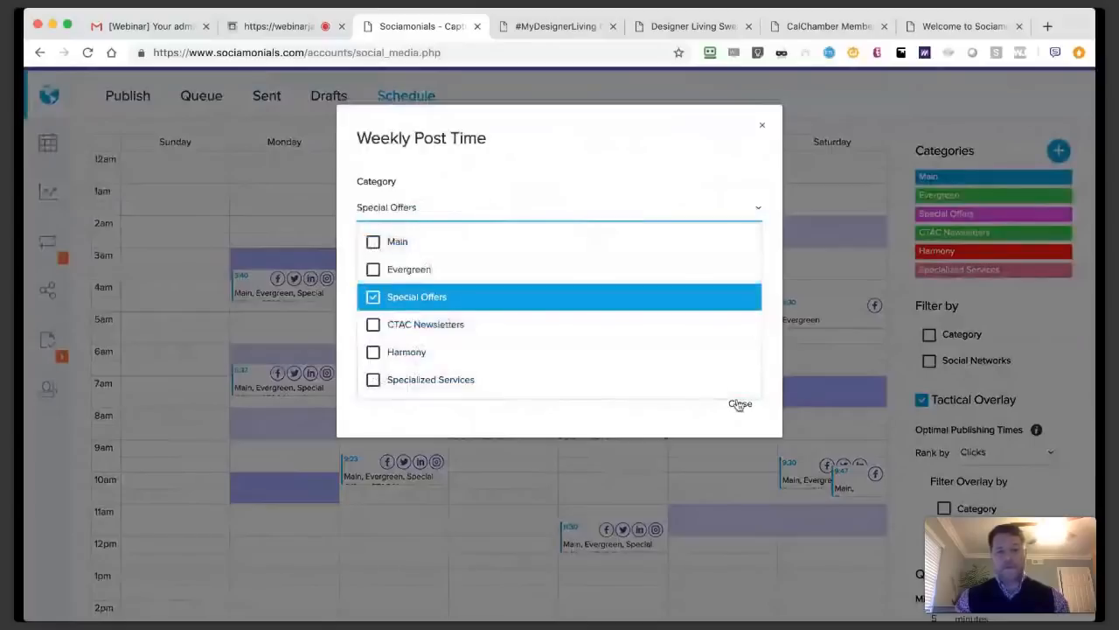
{"action": "left_click", "coordinate": [649, 423]}
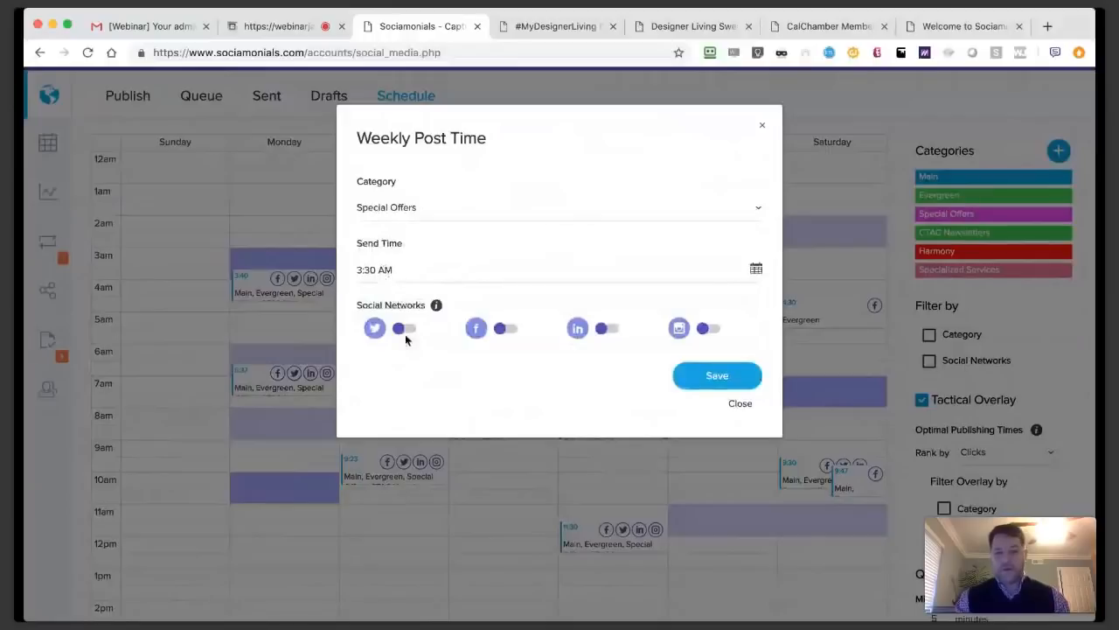
{"action": "left_click", "coordinate": [509, 330]}
{"action": "left_click", "coordinate": [712, 330]}
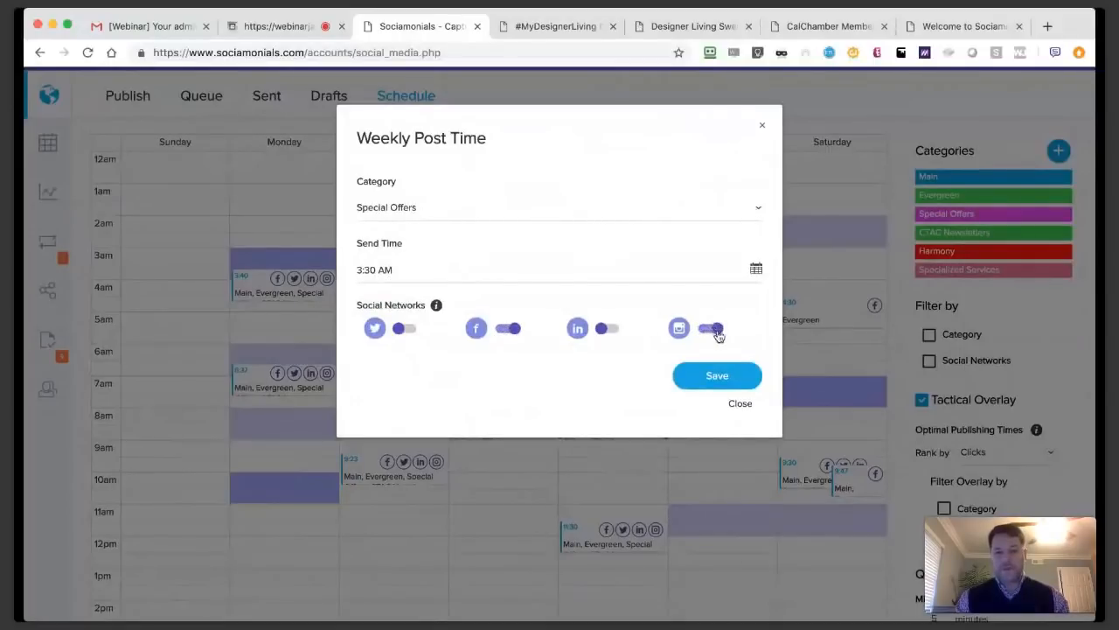
{"action": "left_click", "coordinate": [716, 377]}
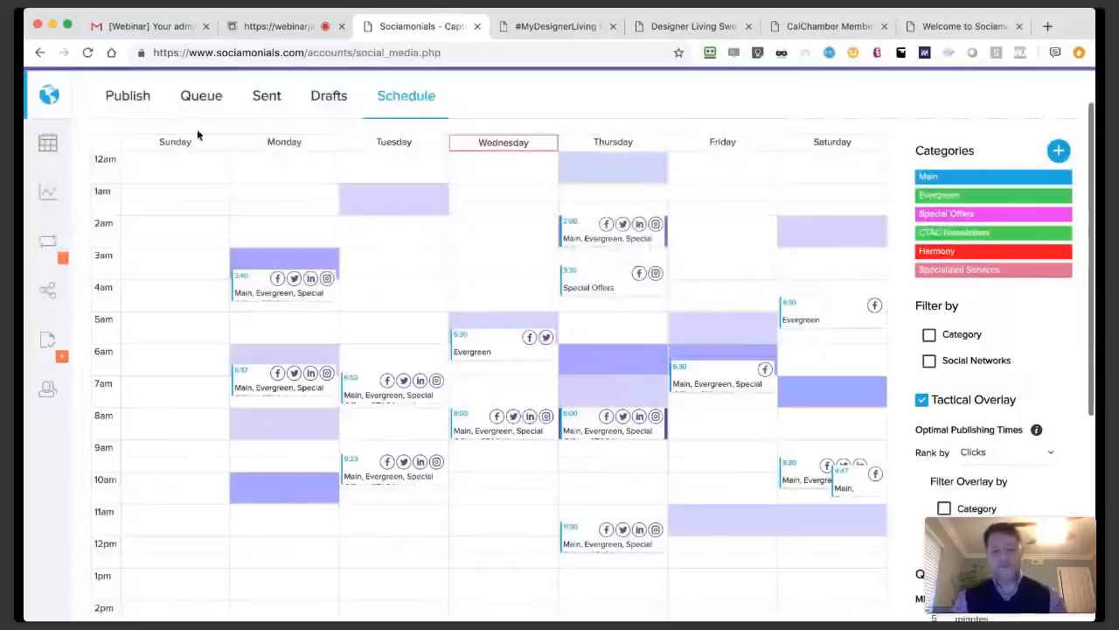
{"action": "left_click", "coordinate": [129, 97]}
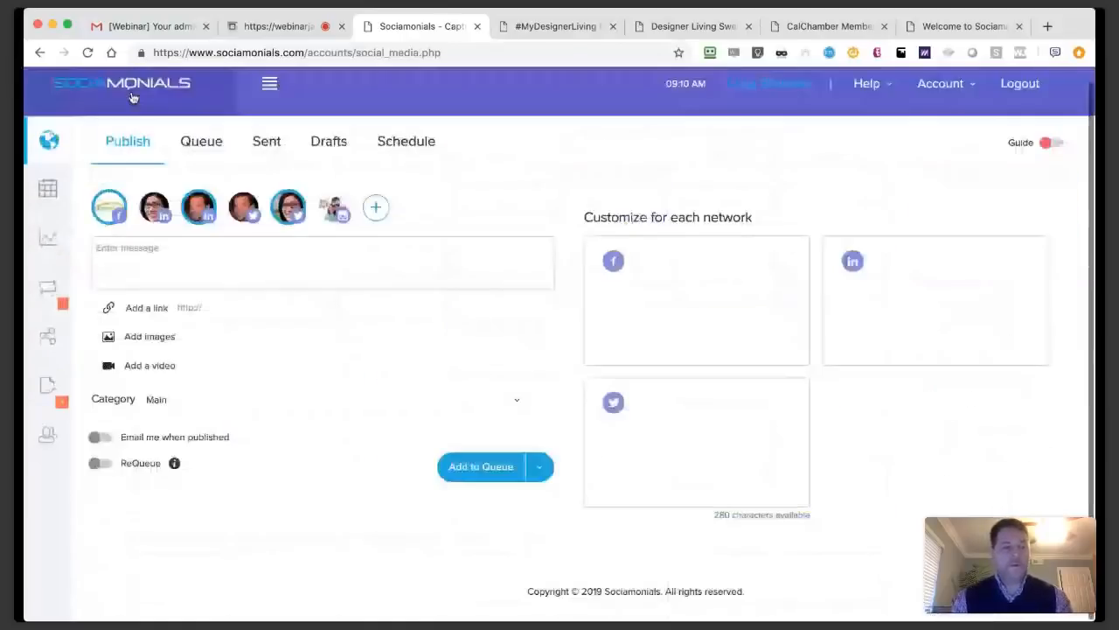
{"action": "left_click", "coordinate": [172, 251]}
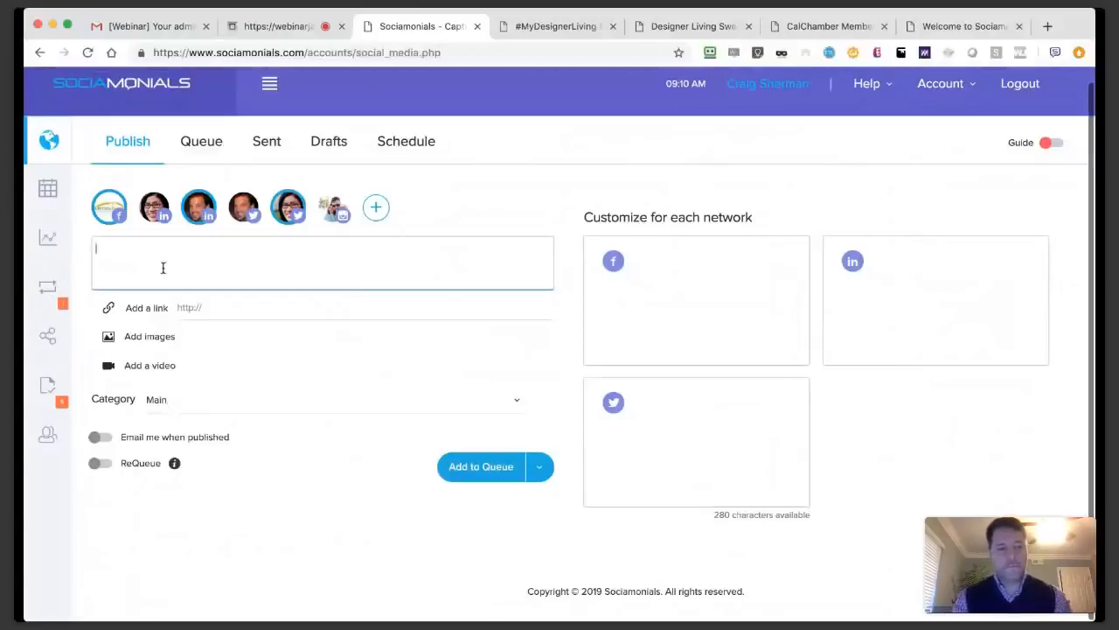
{"action": "type", "text": "Post to https://www.ferrari.com"}
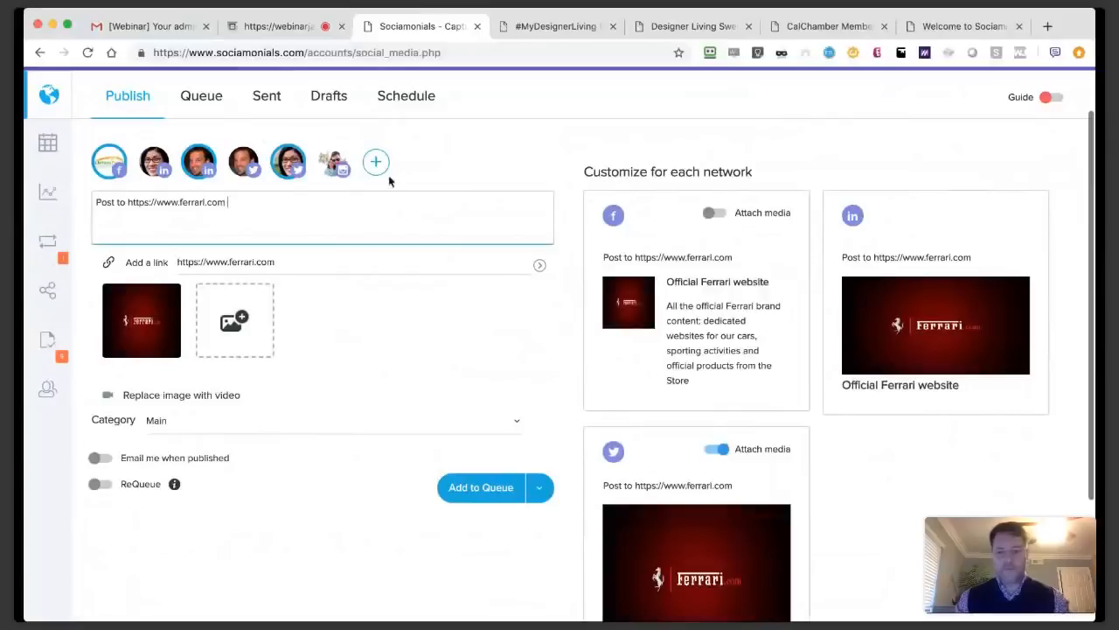
{"action": "left_click", "coordinate": [334, 162]}
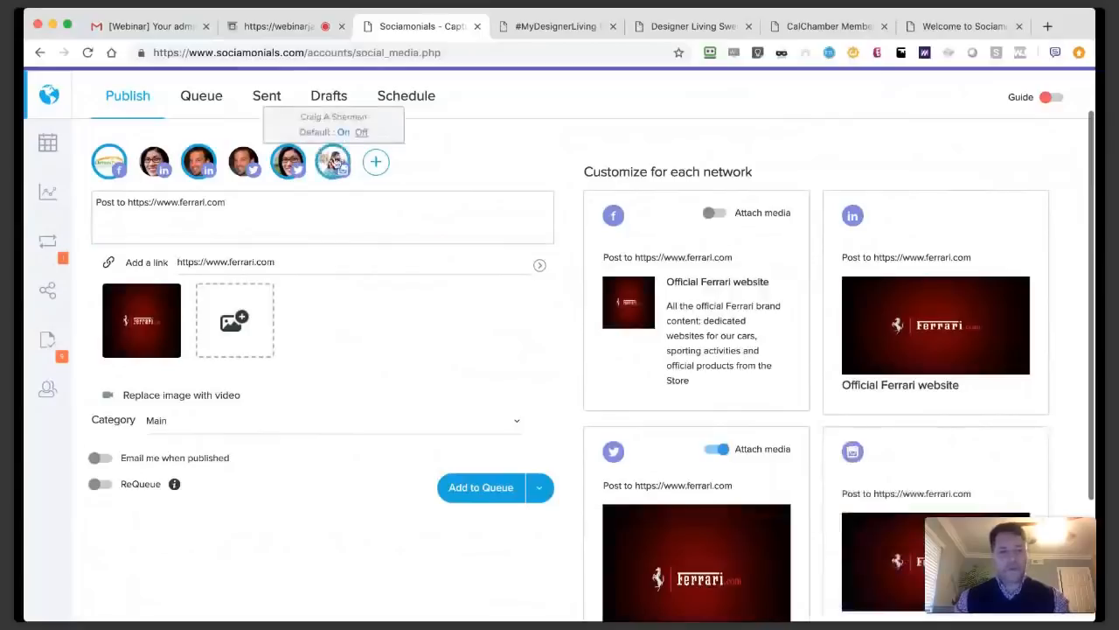
{"action": "scroll", "coordinate": [838, 314], "scroll_direction": "down", "scroll_amount": 1}
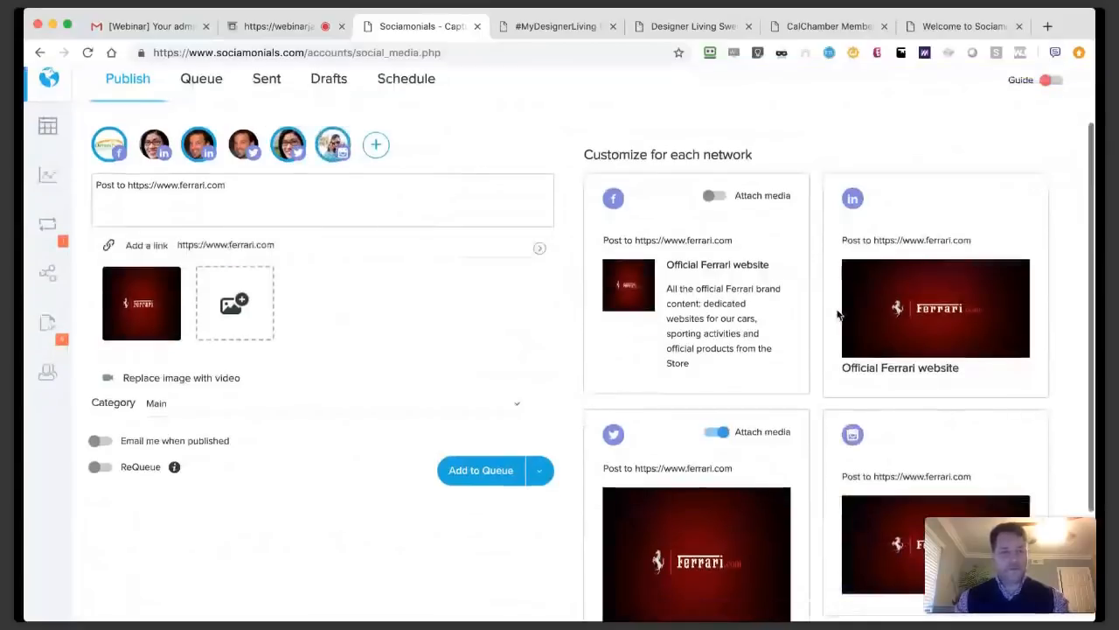
{"action": "scroll", "coordinate": [837, 315], "scroll_direction": "down", "scroll_amount": 1}
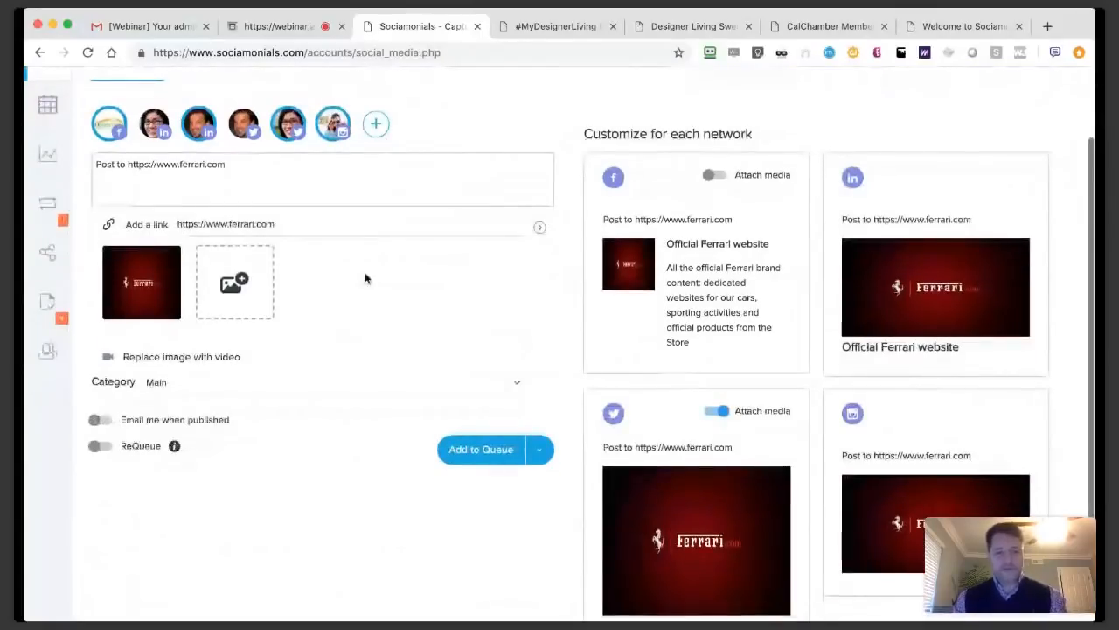
{"action": "mouse_move", "coordinate": [162, 312]}
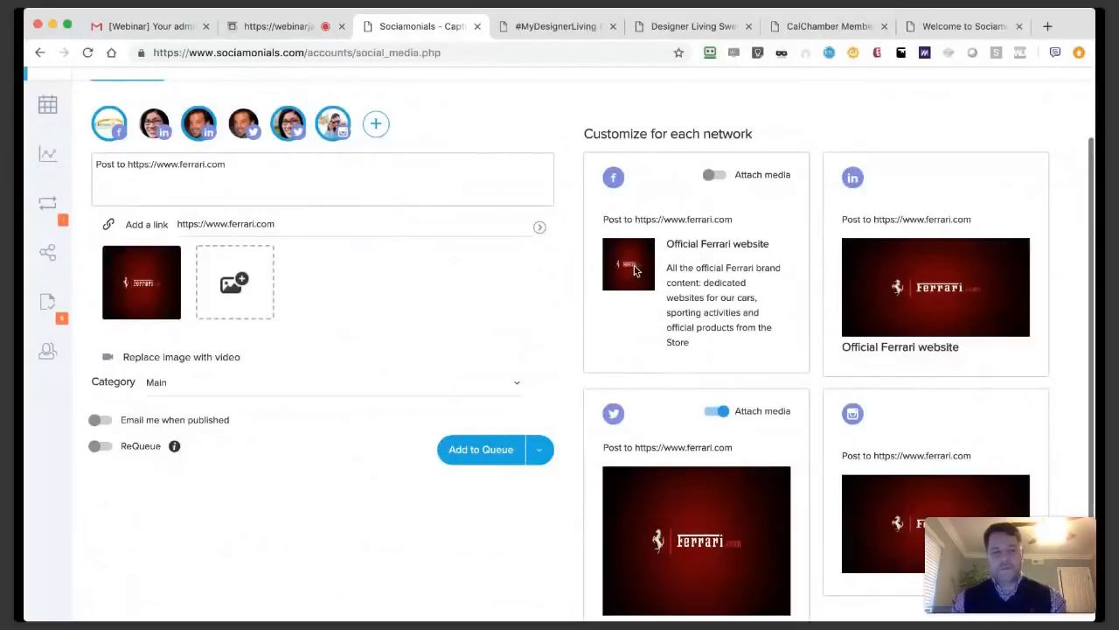
{"action": "mouse_move", "coordinate": [147, 282]}
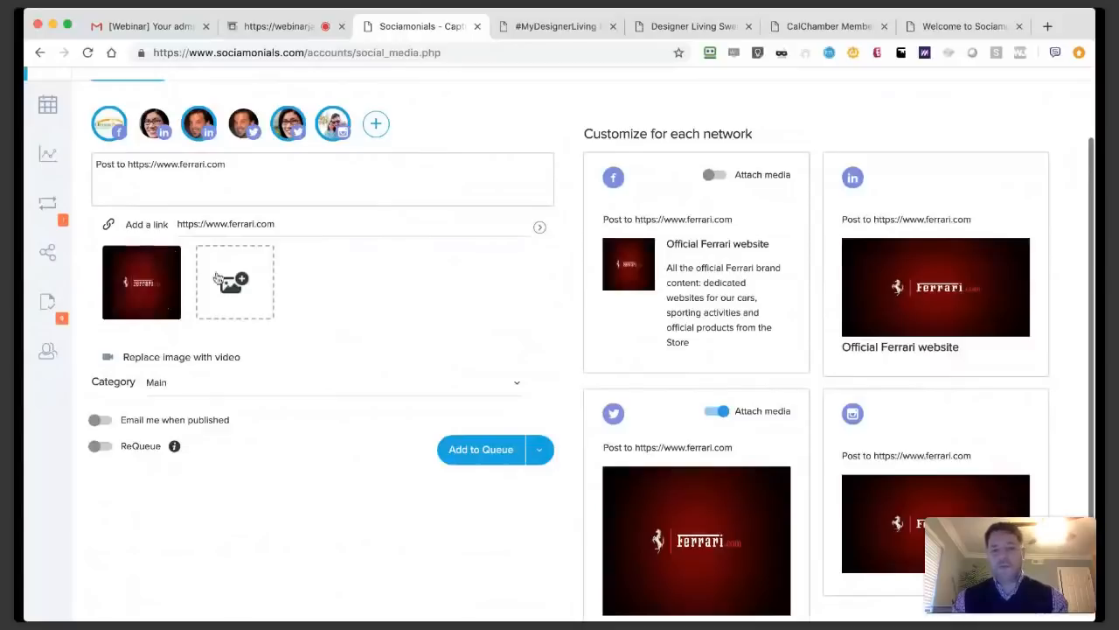
Turn on attached media for the Facebook version and add "Like this!" to the end of its message.
{"action": "left_click", "coordinate": [715, 176]}
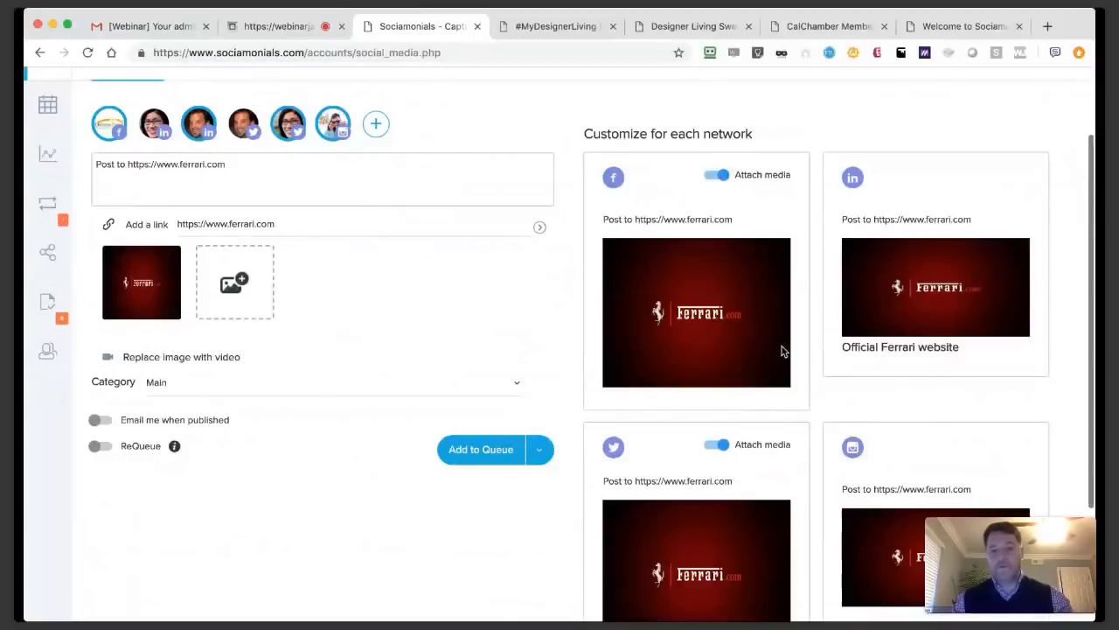
{"action": "scroll", "coordinate": [782, 351], "scroll_direction": "down", "scroll_amount": 1}
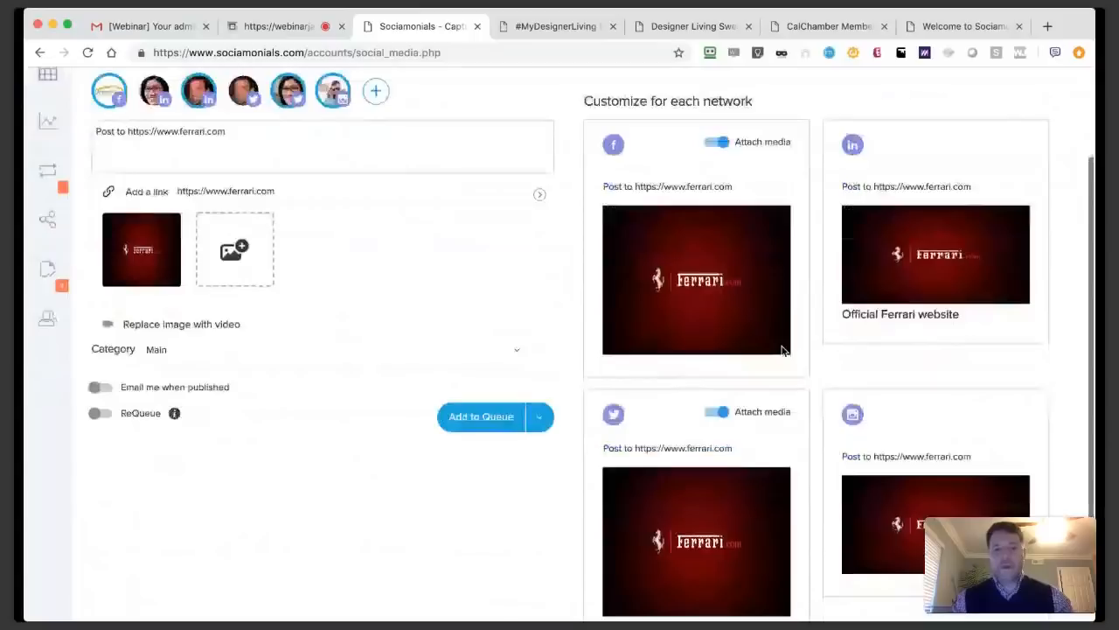
{"action": "scroll", "coordinate": [781, 351], "scroll_direction": "down", "scroll_amount": 1}
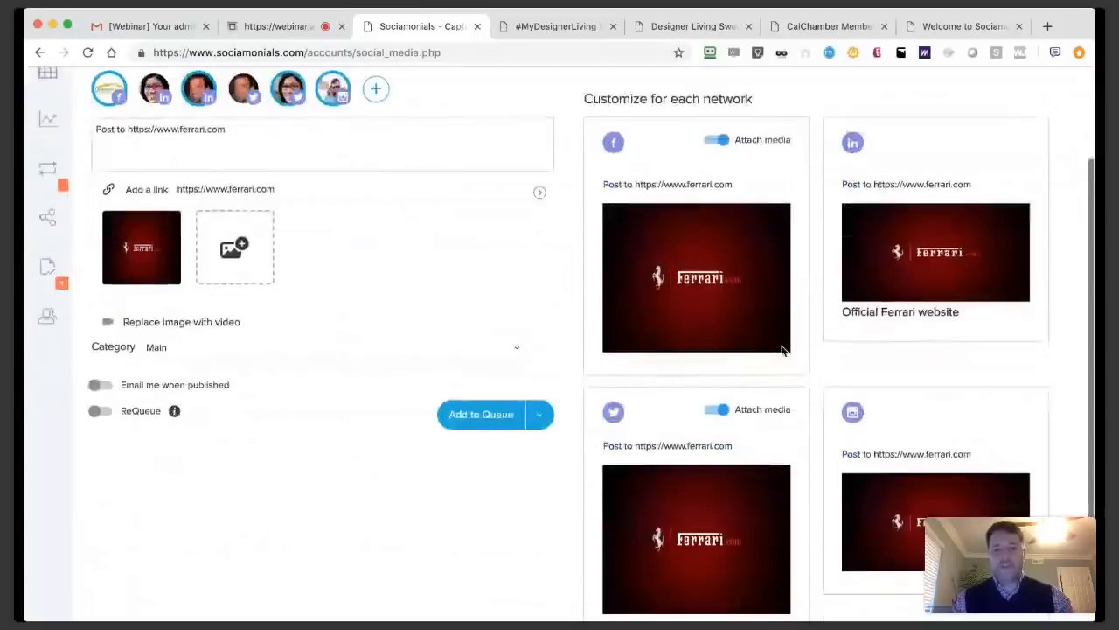
{"action": "left_click", "coordinate": [644, 185]}
{"action": "triple_click", "coordinate": [645, 184]}
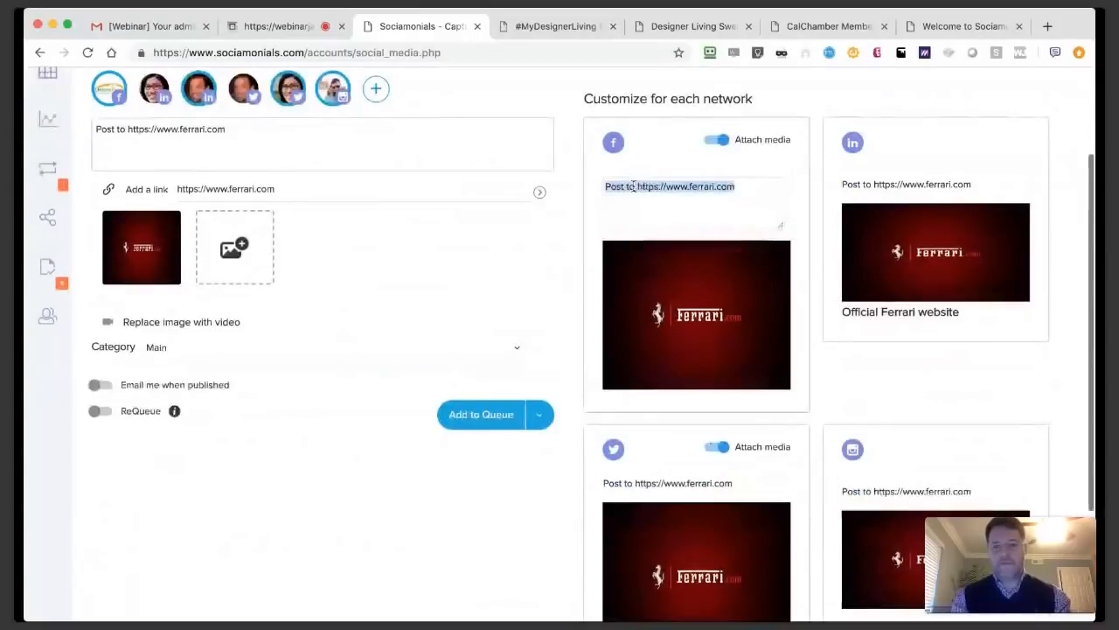
{"action": "left_click", "coordinate": [749, 189]}
{"action": "type", "text": "Like this"}
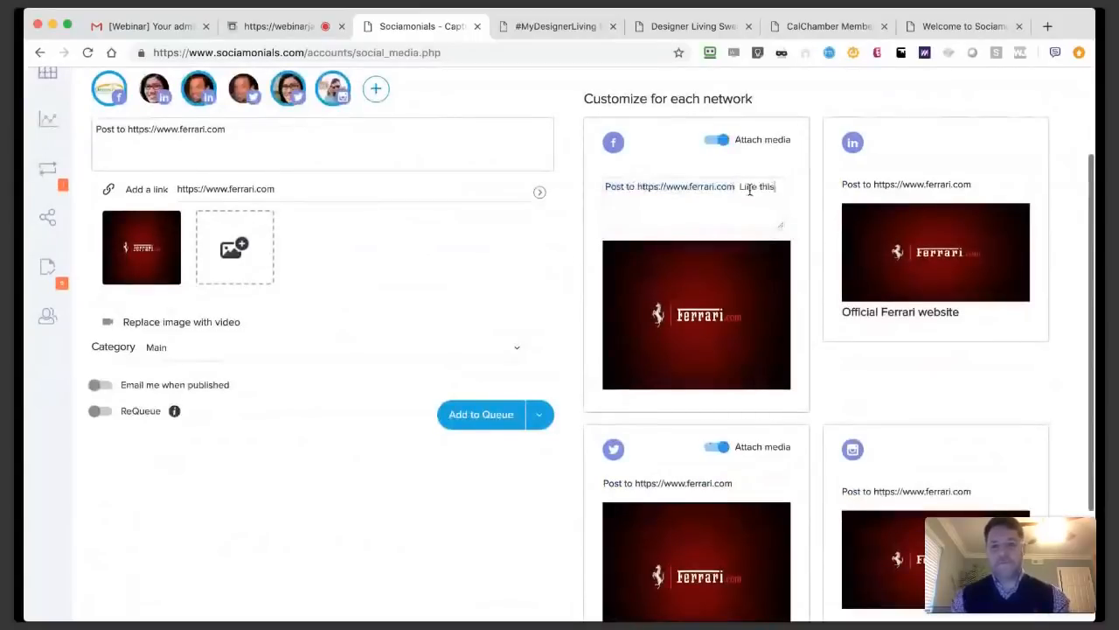
{"action": "type", "text": "!"}
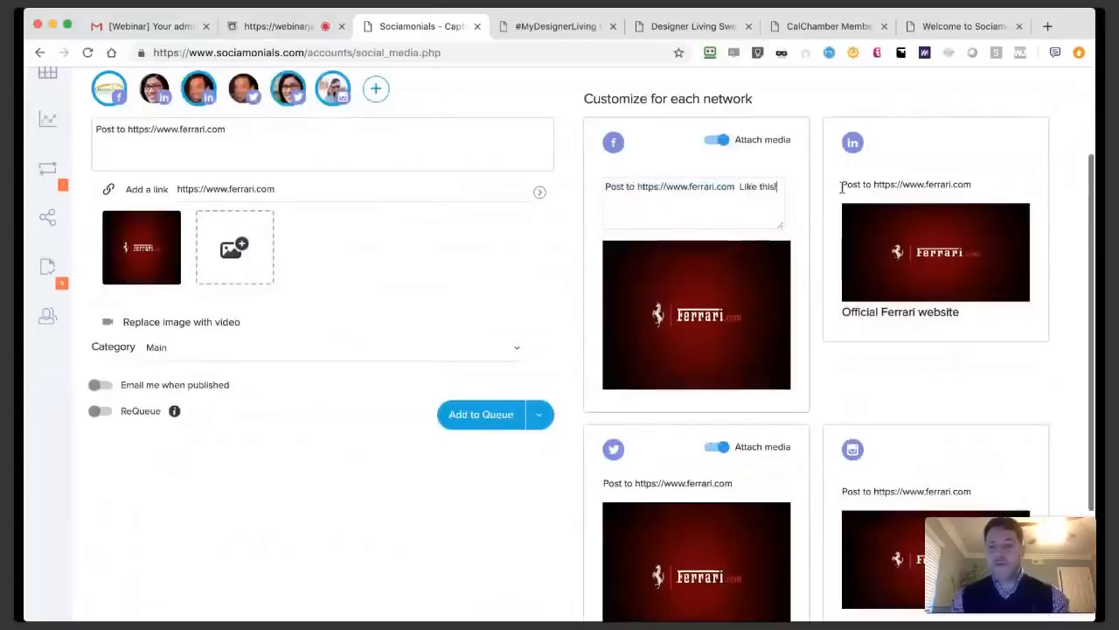
Add "Share with colleagues!" to the end of the LinkedIn version's message.
{"action": "left_click", "coordinate": [890, 187]}
{"action": "triple_click", "coordinate": [901, 187]}
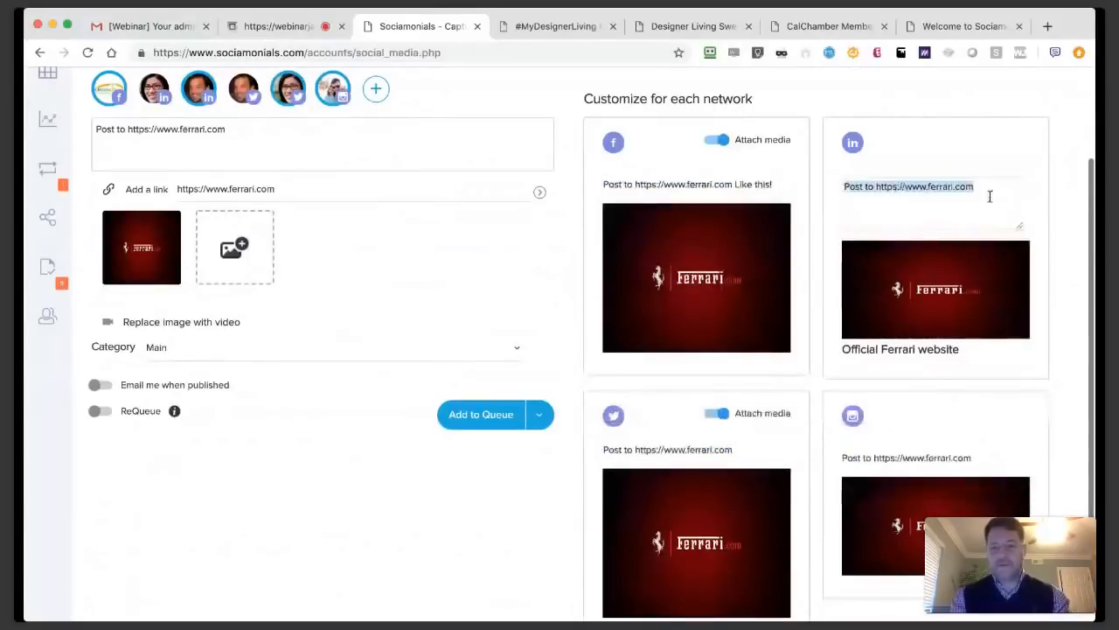
{"action": "left_click", "coordinate": [986, 186]}
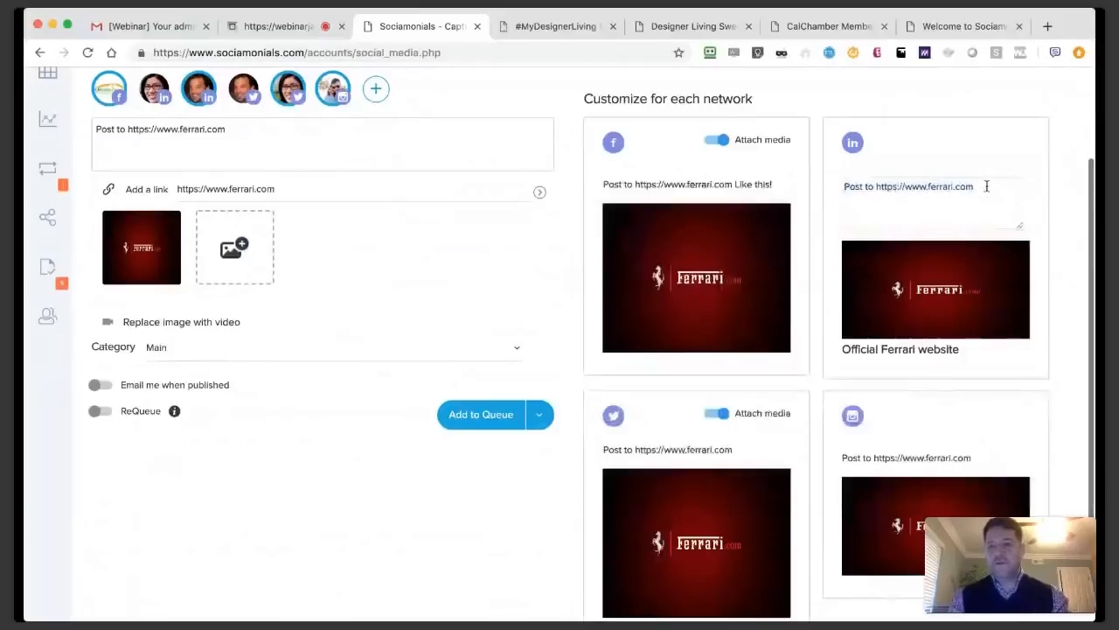
{"action": "type", "text": "Share wi"}
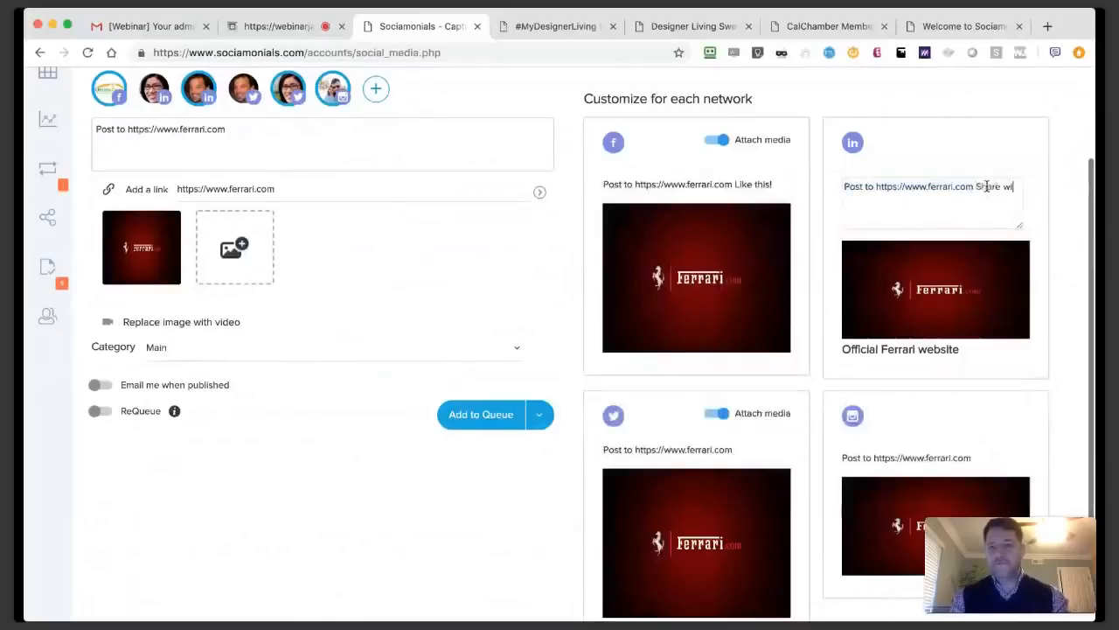
{"action": "type", "text": "th colleagues!"}
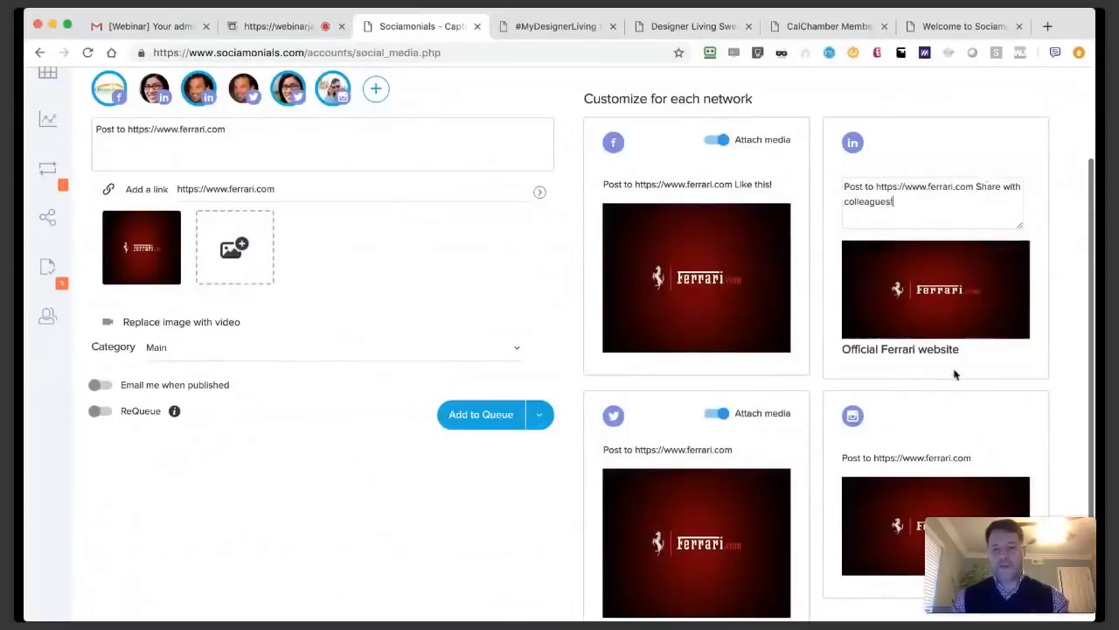
{"action": "scroll", "coordinate": [955, 374], "scroll_direction": "down", "scroll_amount": 2}
{"action": "left_click", "coordinate": [748, 364]}
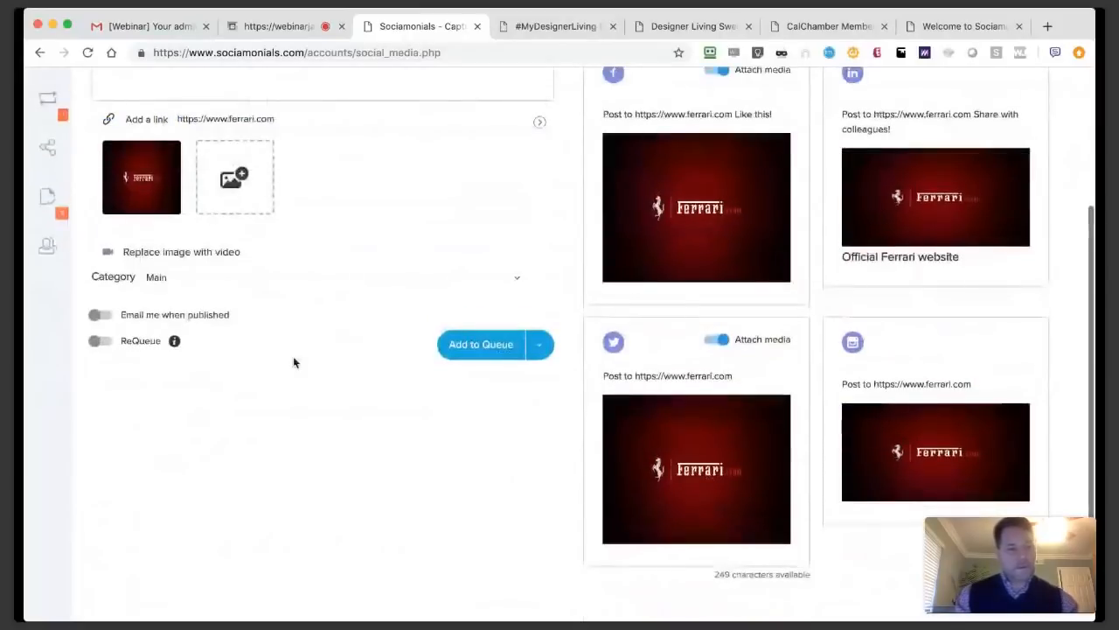
Assign the post to the Special Offers category and turn on the email notification for when it is published.
{"action": "scroll", "coordinate": [293, 361], "scroll_direction": "up", "scroll_amount": 1}
{"action": "left_click", "coordinate": [187, 352]}
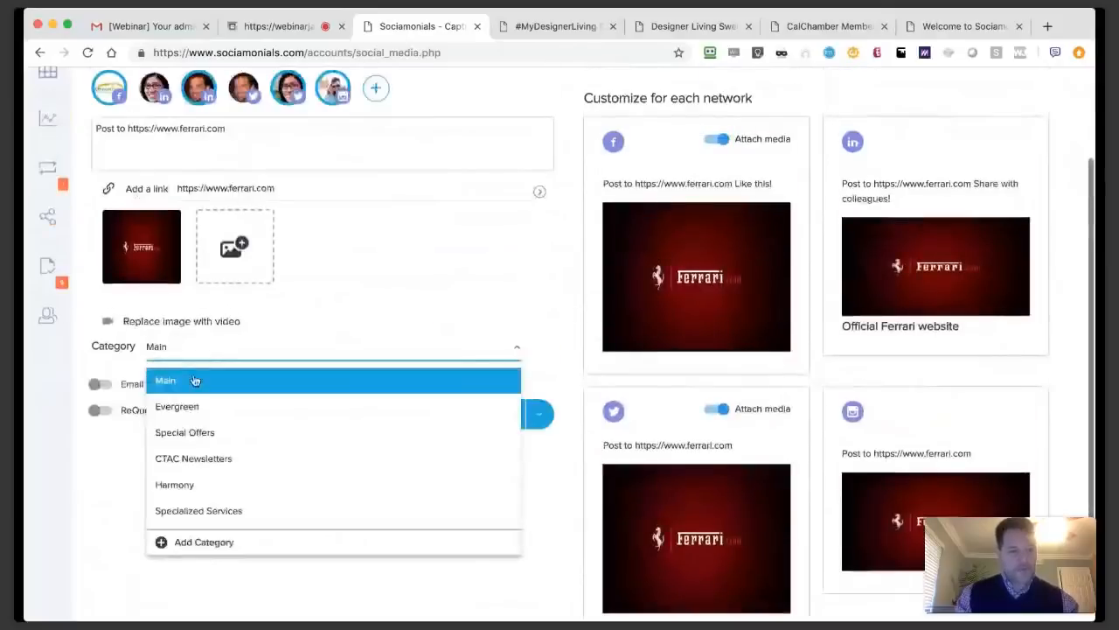
{"action": "left_click", "coordinate": [199, 432]}
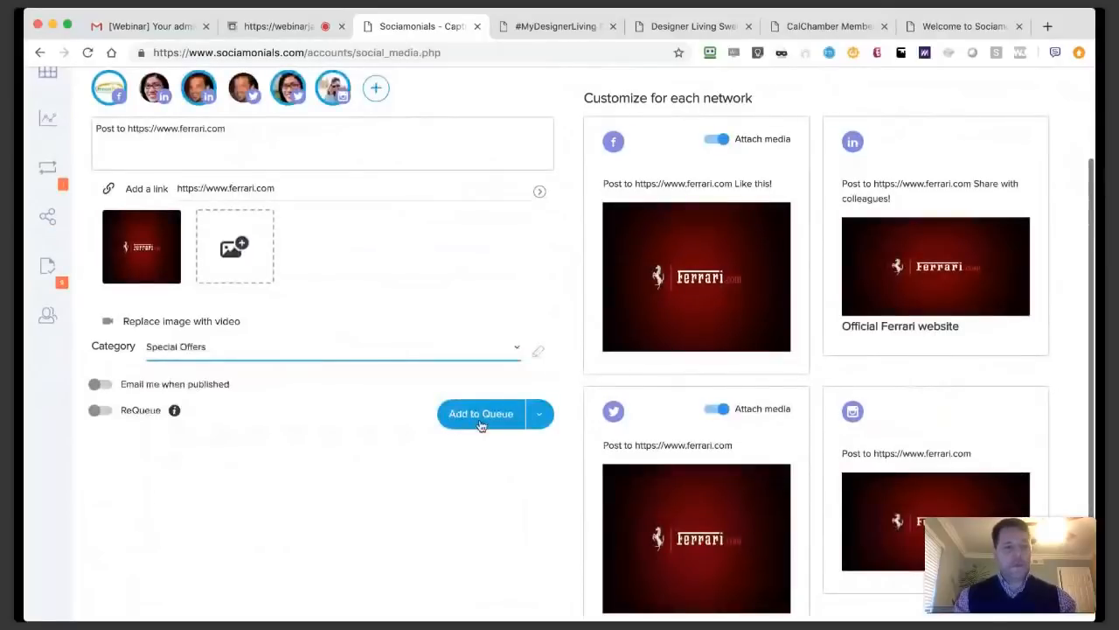
{"action": "left_click", "coordinate": [101, 385]}
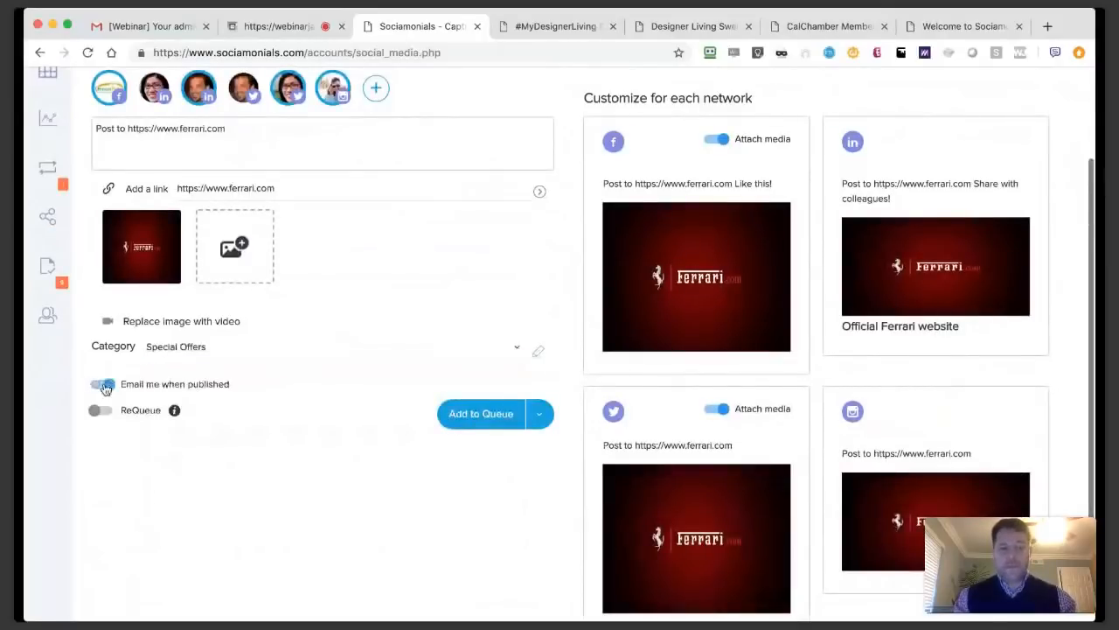
Turn on ReQueue for the post and limit it to a set number of requeues, 6.
{"action": "left_click", "coordinate": [102, 411]}
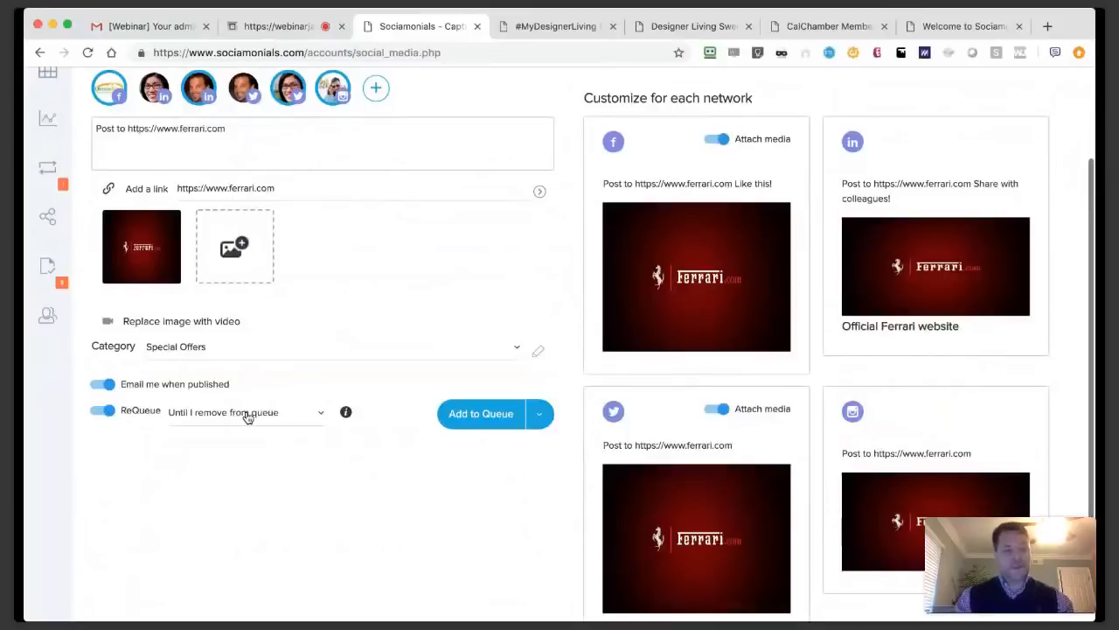
{"action": "left_click", "coordinate": [248, 417]}
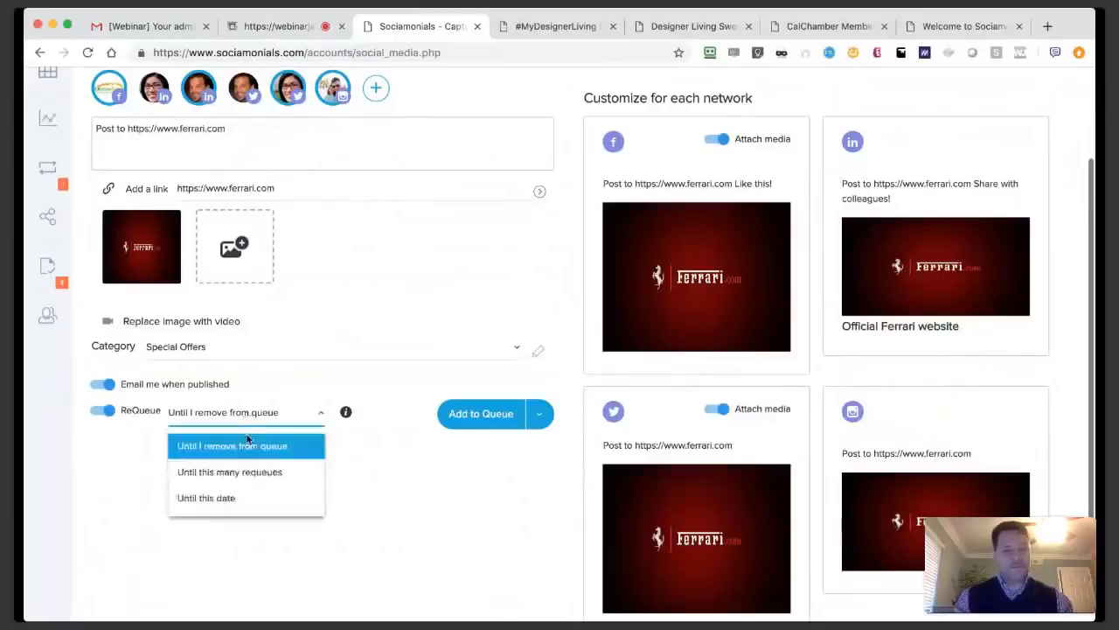
{"action": "left_click", "coordinate": [251, 474]}
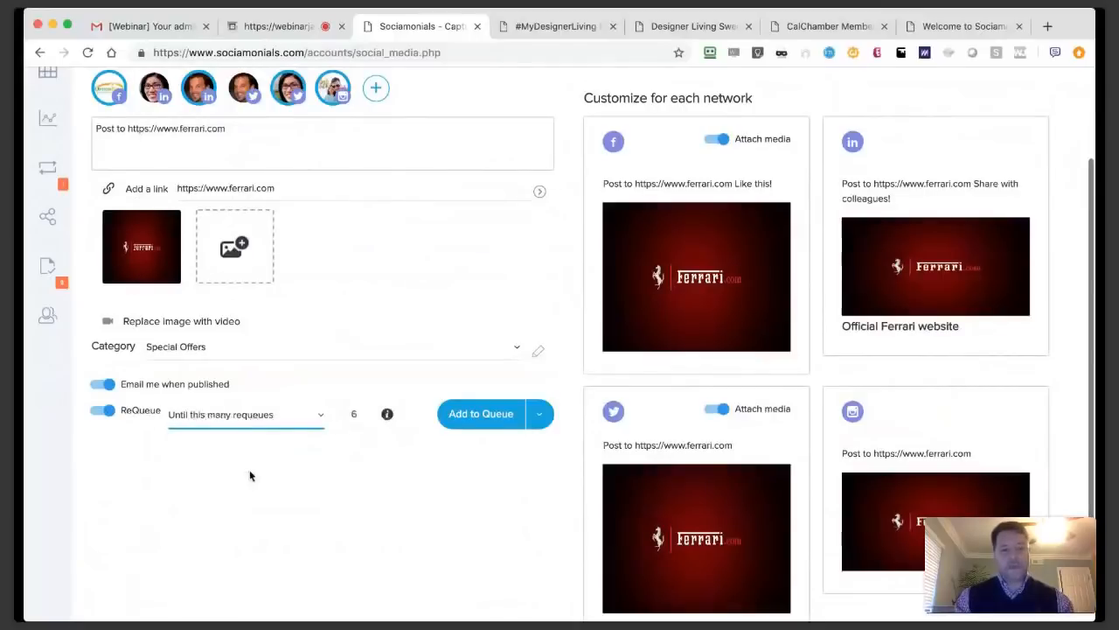
{"action": "left_click", "coordinate": [242, 423]}
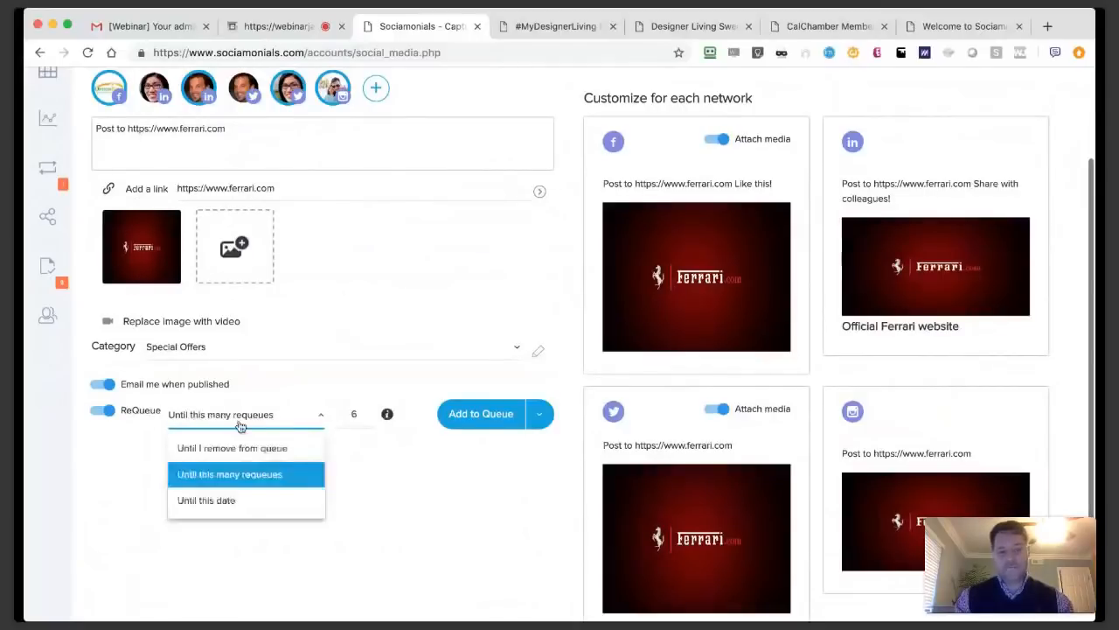
{"action": "left_click", "coordinate": [401, 490]}
Switch the post's publishing option to Optimal and review the suggested time for each network.
{"action": "left_click", "coordinate": [540, 416]}
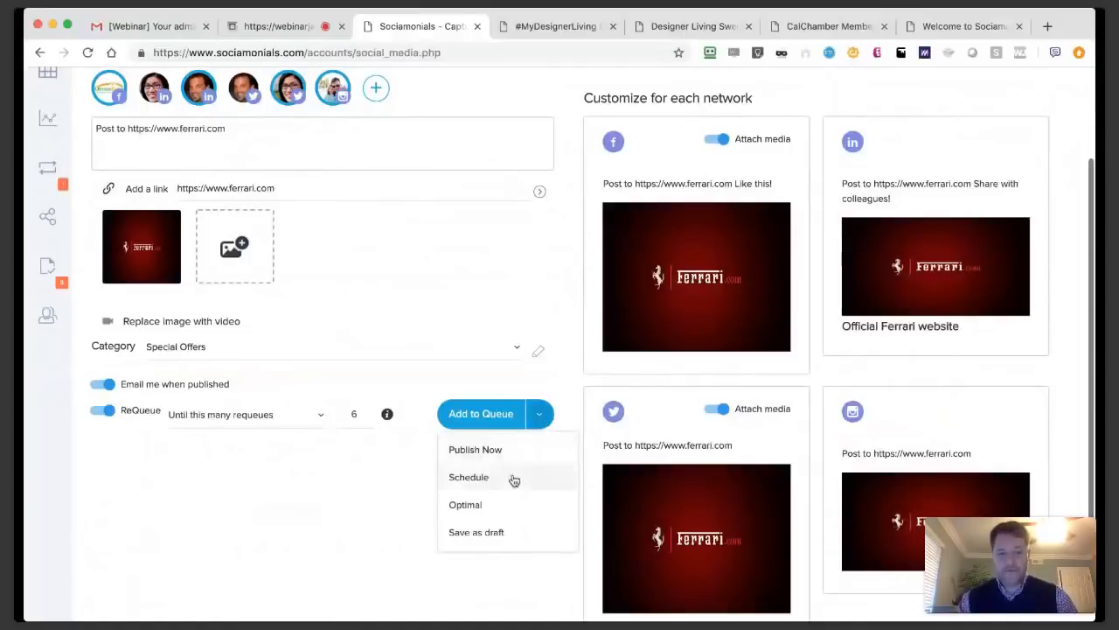
{"action": "left_click", "coordinate": [514, 504]}
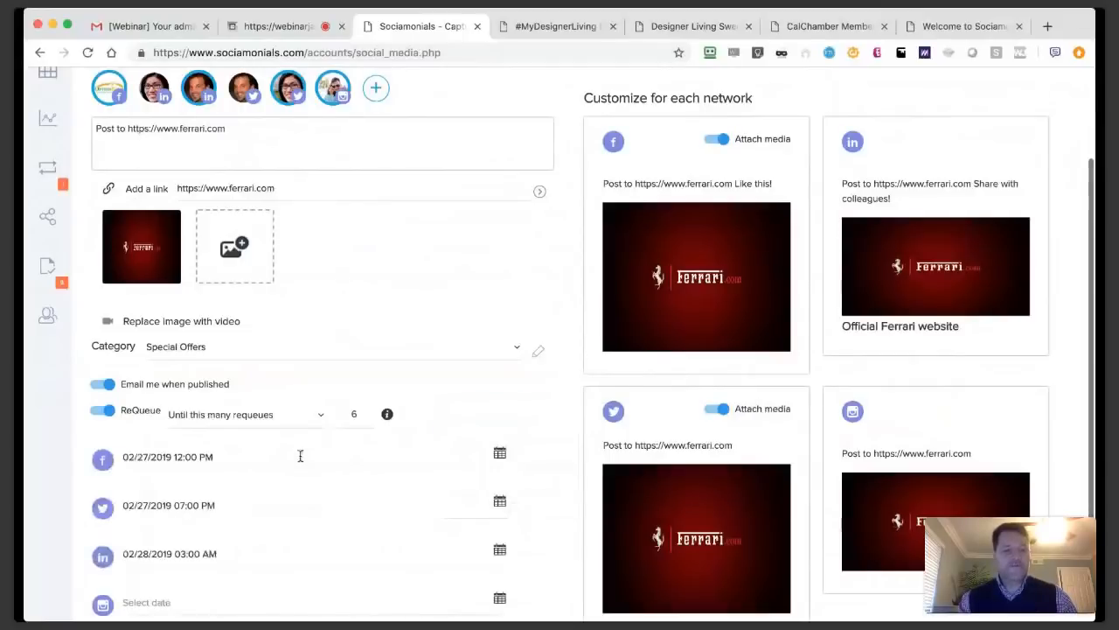
{"action": "scroll", "coordinate": [300, 455], "scroll_direction": "up", "scroll_amount": 1}
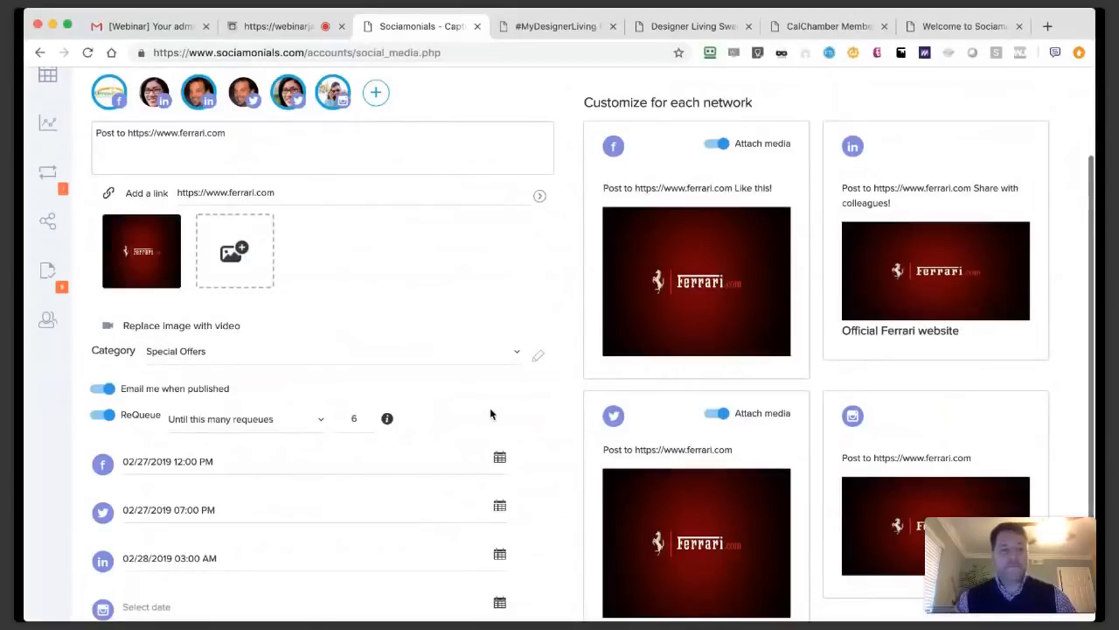
{"action": "scroll", "coordinate": [489, 408], "scroll_direction": "up", "scroll_amount": 1}
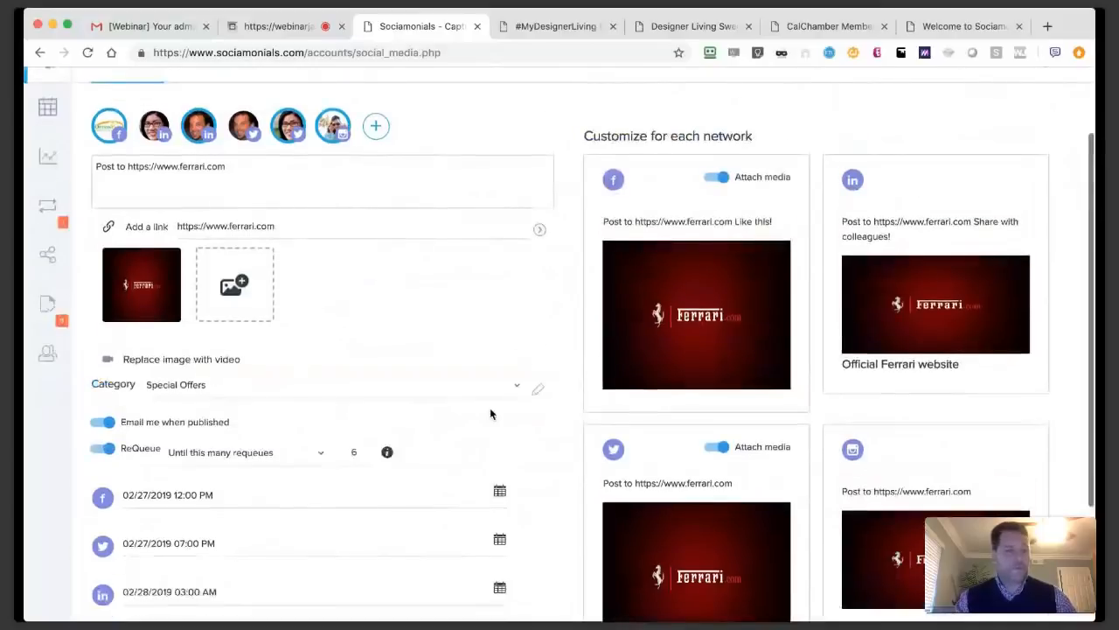
{"action": "scroll", "coordinate": [490, 409], "scroll_direction": "up", "scroll_amount": 1}
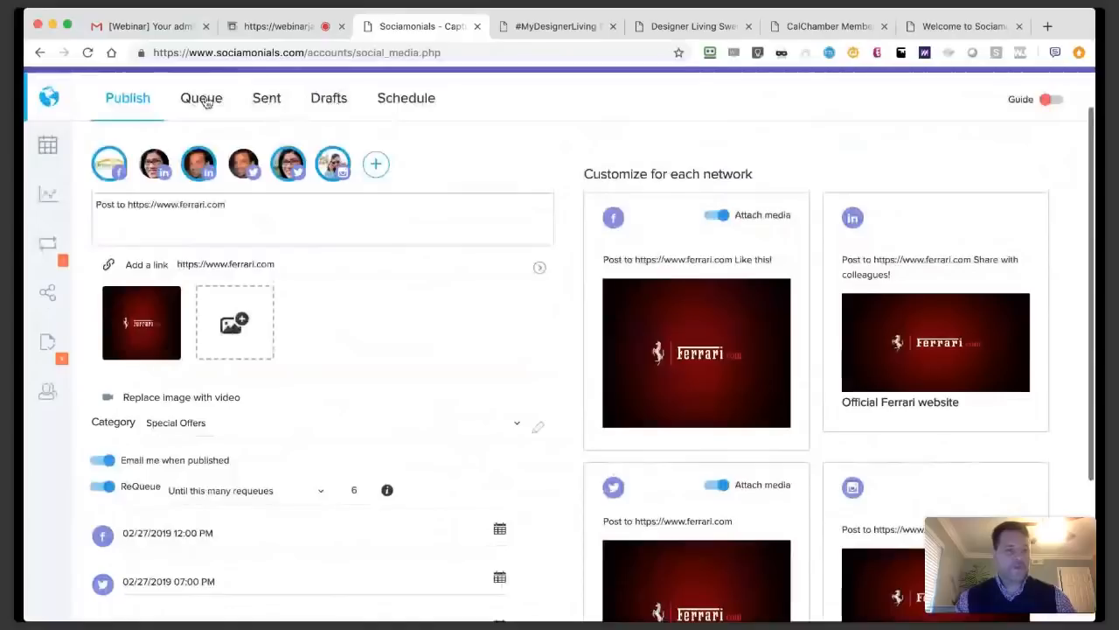
Go to the campaigns list, start a new campaign and browse the ready-made campaign templates.
{"action": "left_click", "coordinate": [46, 250]}
{"action": "left_click", "coordinate": [592, 215]}
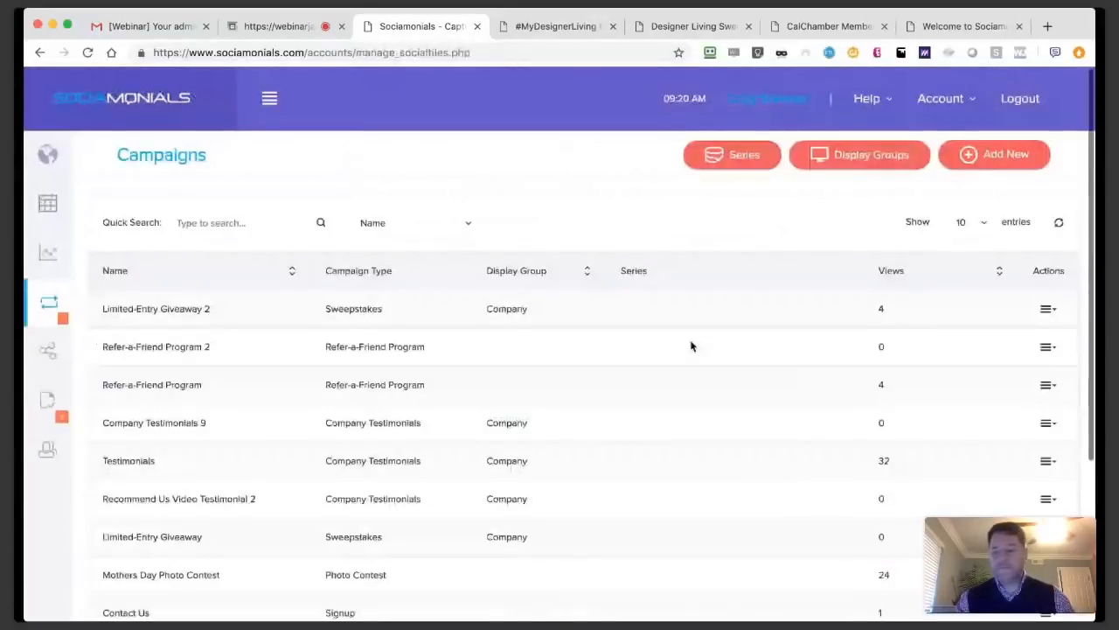
{"action": "left_click", "coordinate": [998, 156]}
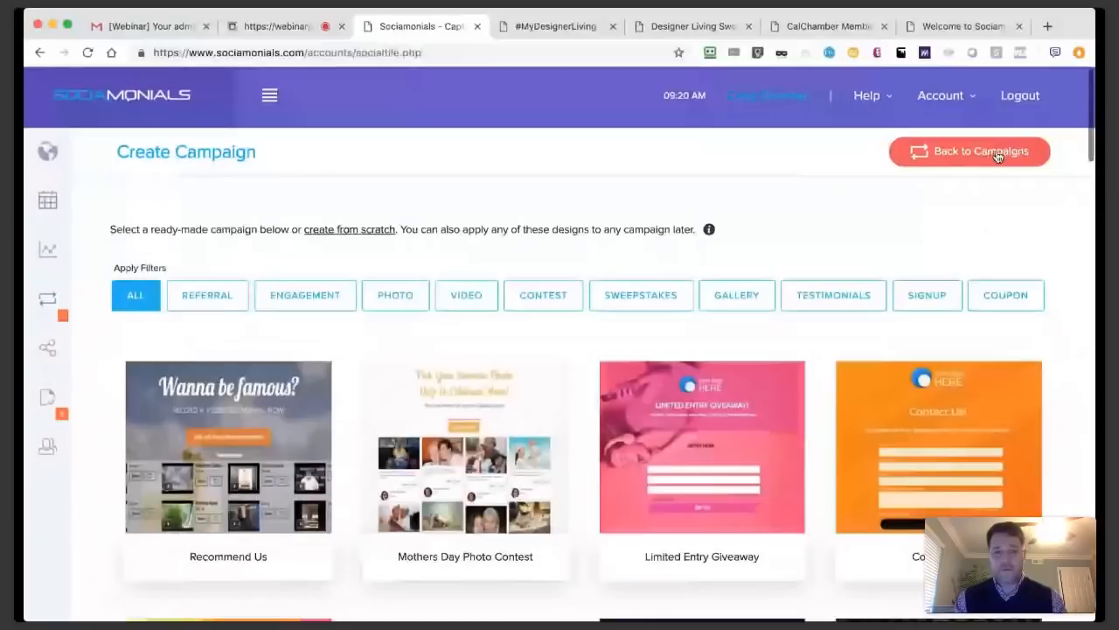
{"action": "scroll", "coordinate": [997, 155], "scroll_direction": "down", "scroll_amount": 5}
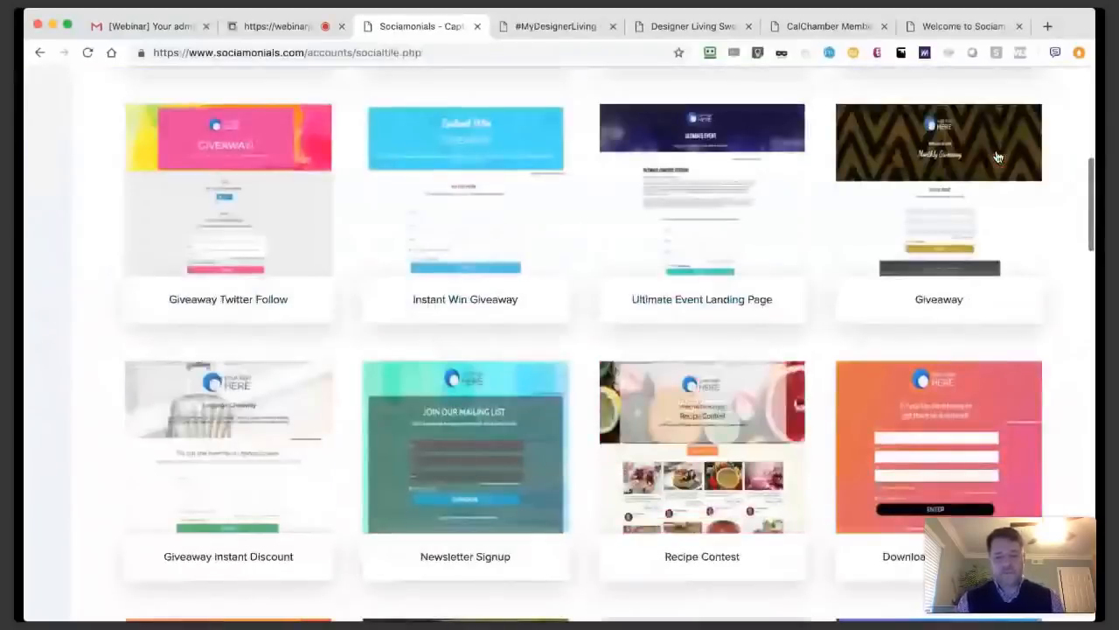
{"action": "scroll", "coordinate": [997, 155], "scroll_direction": "up", "scroll_amount": 7}
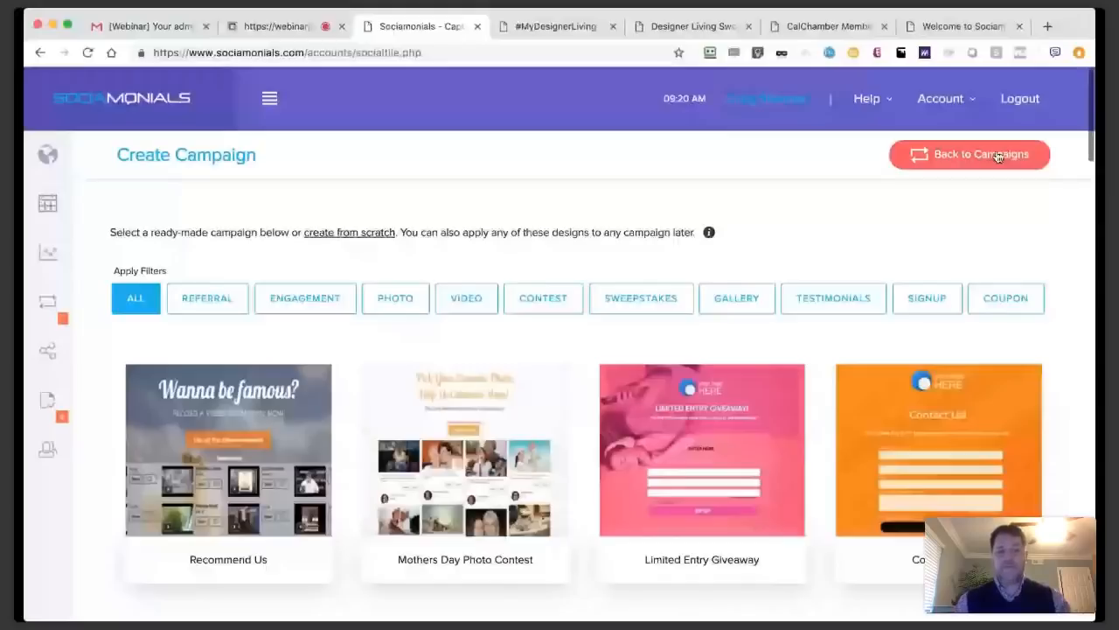
{"action": "mouse_move", "coordinate": [522, 414]}
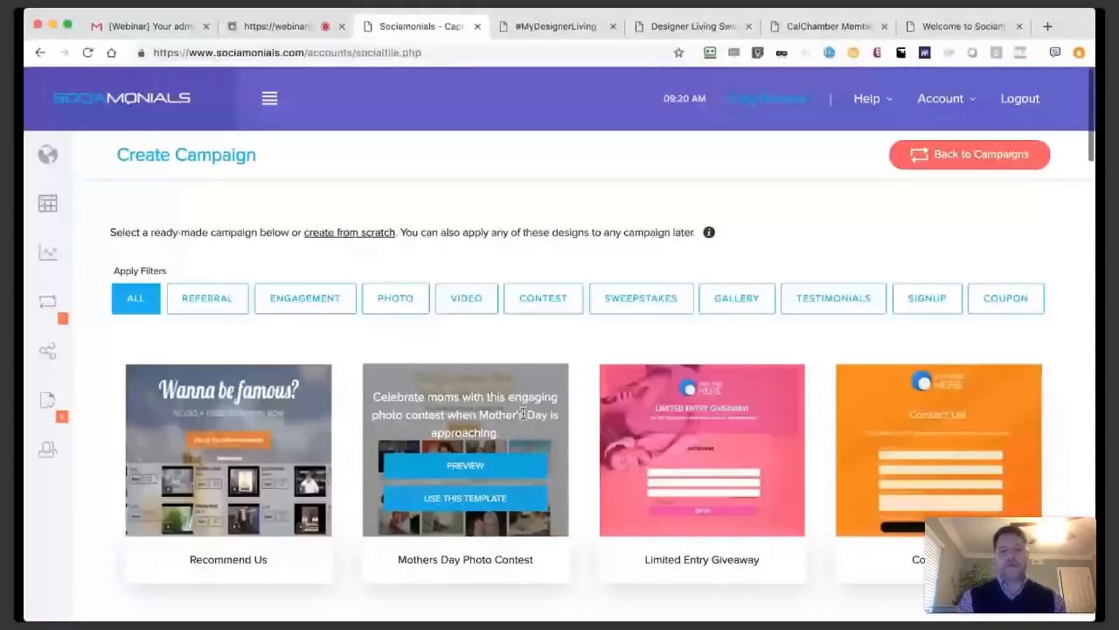
{"action": "scroll", "coordinate": [585, 449], "scroll_direction": "down", "scroll_amount": 2}
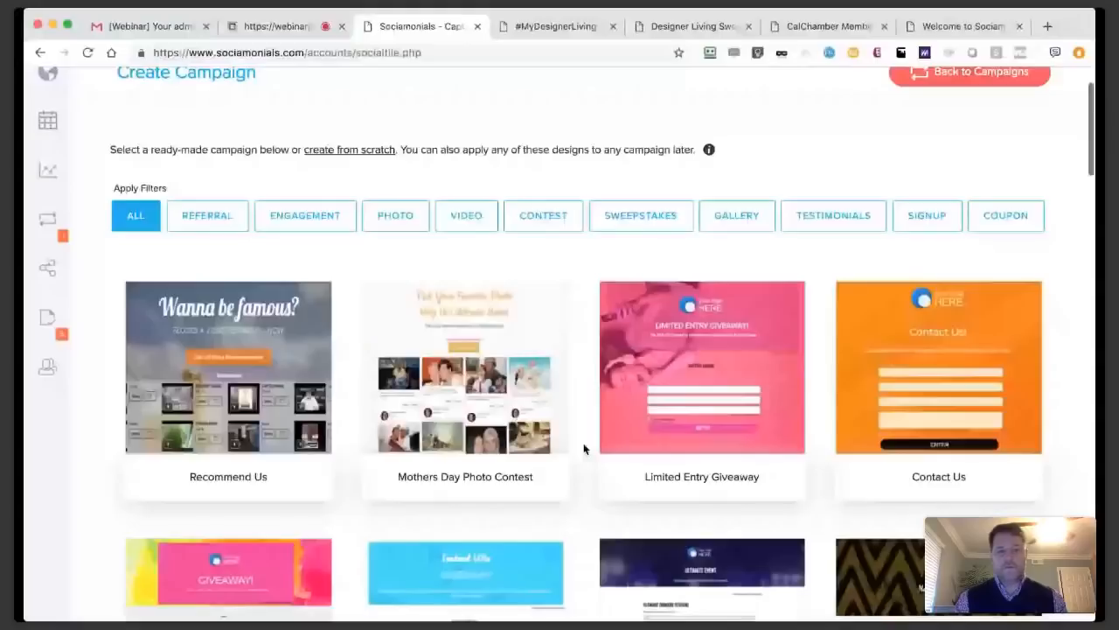
{"action": "scroll", "coordinate": [206, 271], "scroll_direction": "up", "scroll_amount": 1}
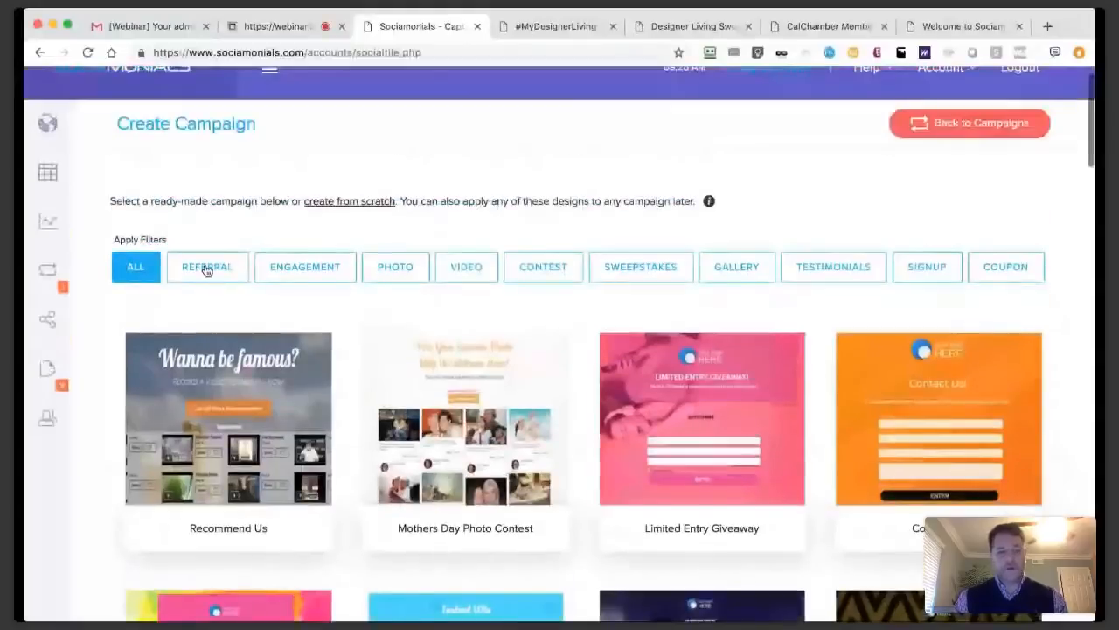
Filter the campaign templates by Referral and Sweepstakes and use the Limited Entry Giveaway template.
{"action": "left_click", "coordinate": [206, 269]}
{"action": "left_click", "coordinate": [640, 268]}
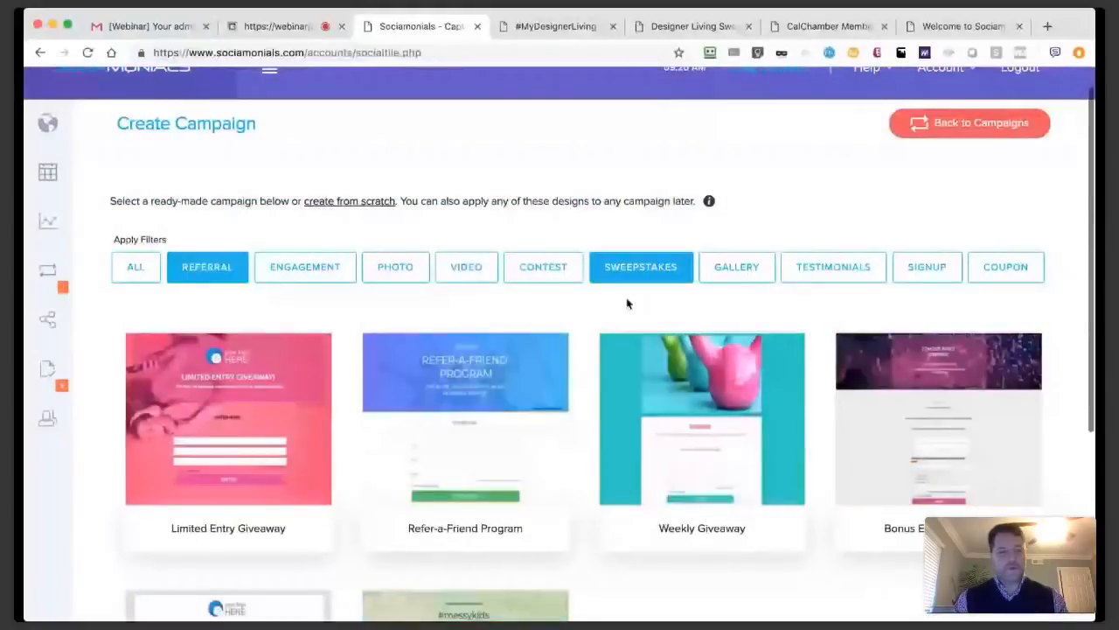
{"action": "scroll", "coordinate": [484, 299], "scroll_direction": "down", "scroll_amount": 5}
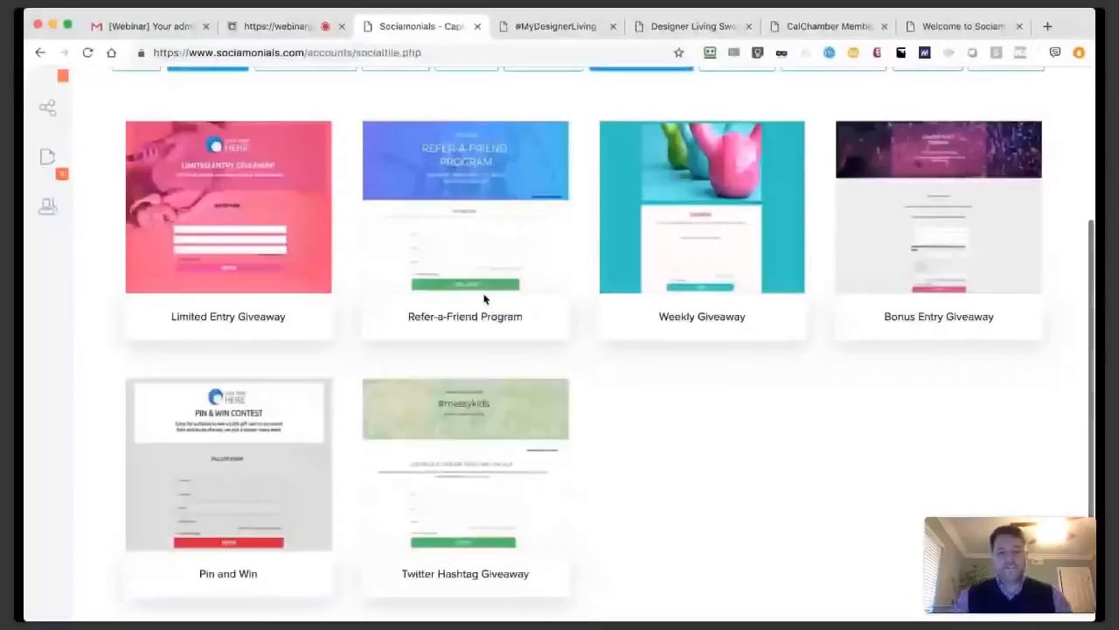
{"action": "left_click", "coordinate": [221, 308]}
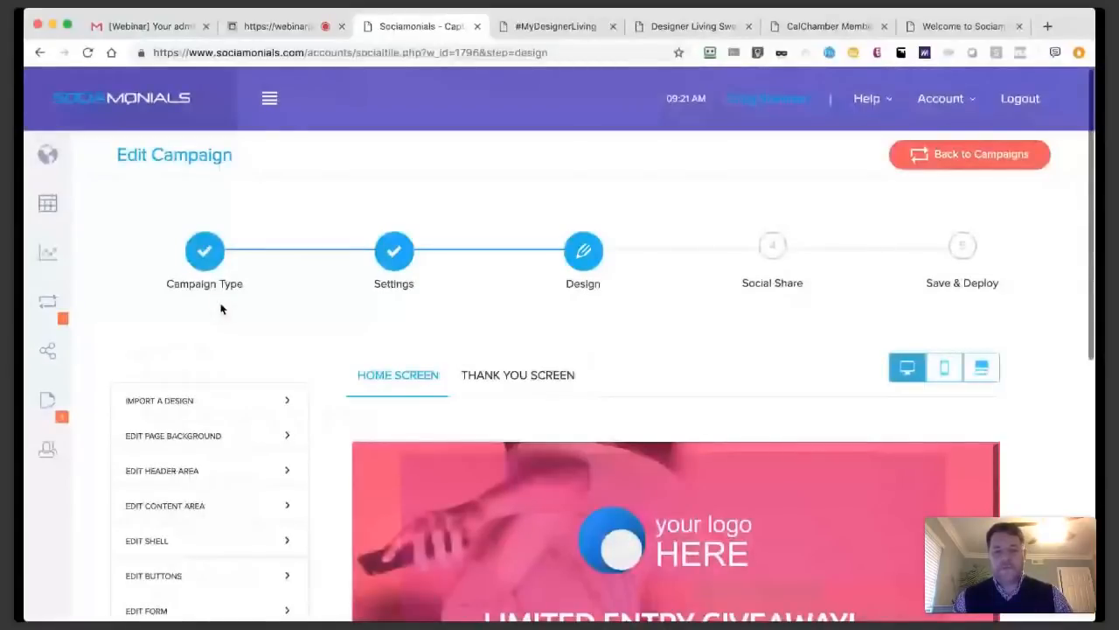
Open the design import options for the giveaway campaign and include content blocks in the template import.
{"action": "scroll", "coordinate": [323, 397], "scroll_direction": "down", "scroll_amount": 3}
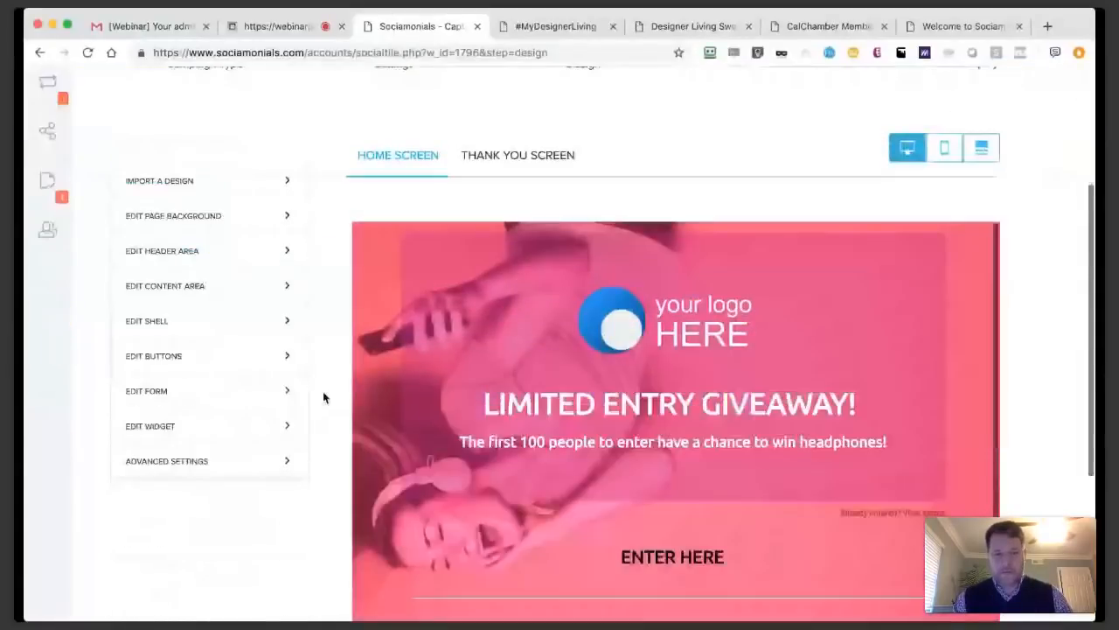
{"action": "scroll", "coordinate": [322, 398], "scroll_direction": "down", "scroll_amount": 1}
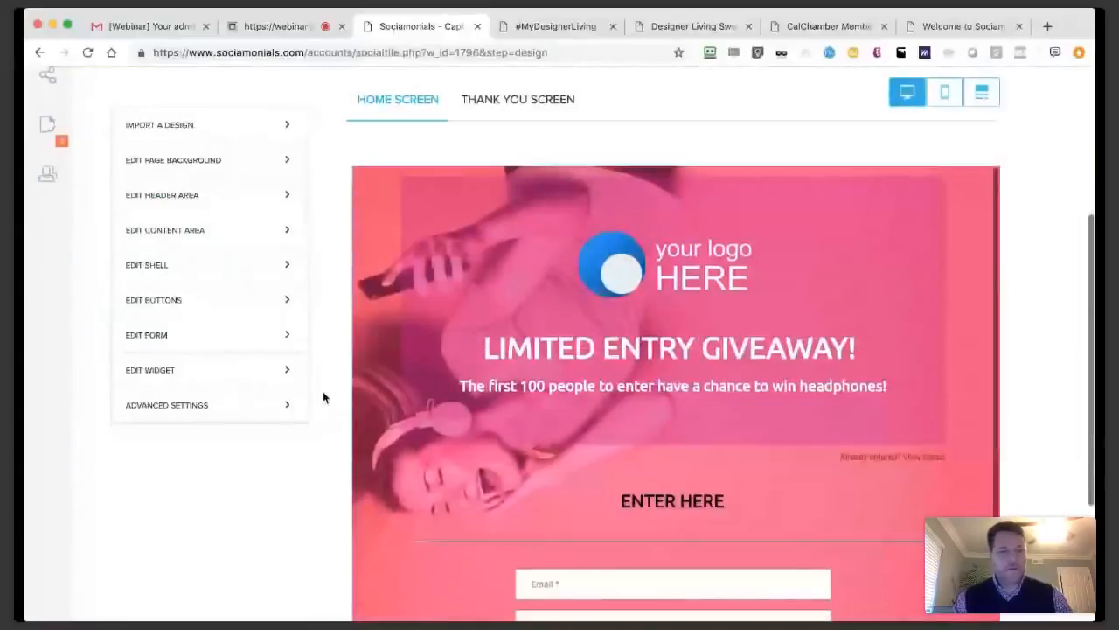
{"action": "scroll", "coordinate": [323, 398], "scroll_direction": "up", "scroll_amount": 2}
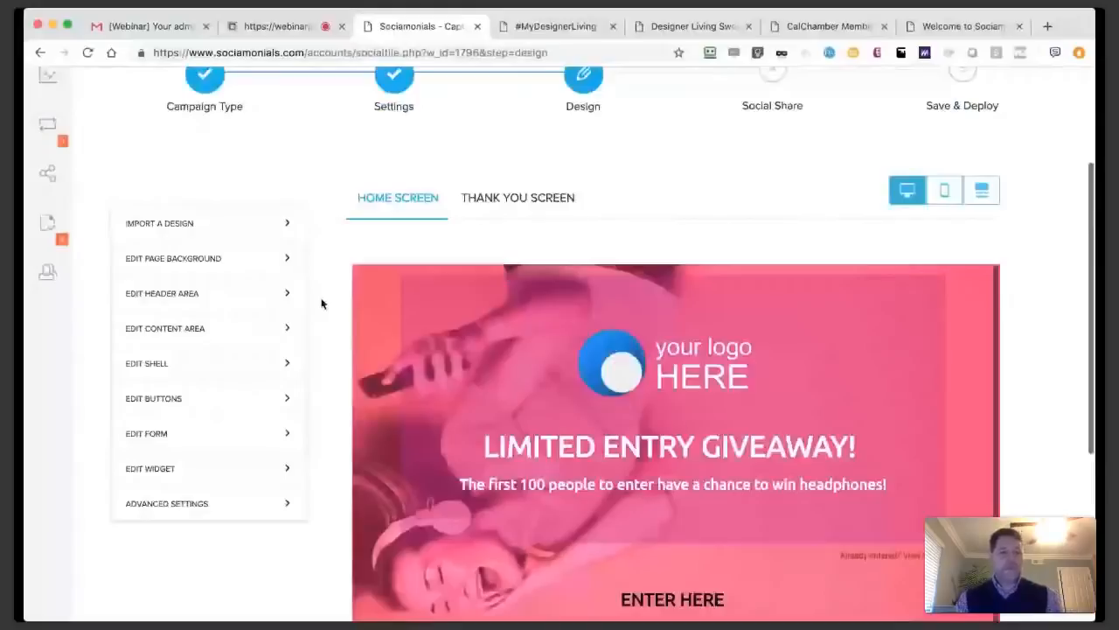
{"action": "scroll", "coordinate": [322, 304], "scroll_direction": "up", "scroll_amount": 1}
{"action": "left_click", "coordinate": [159, 260]}
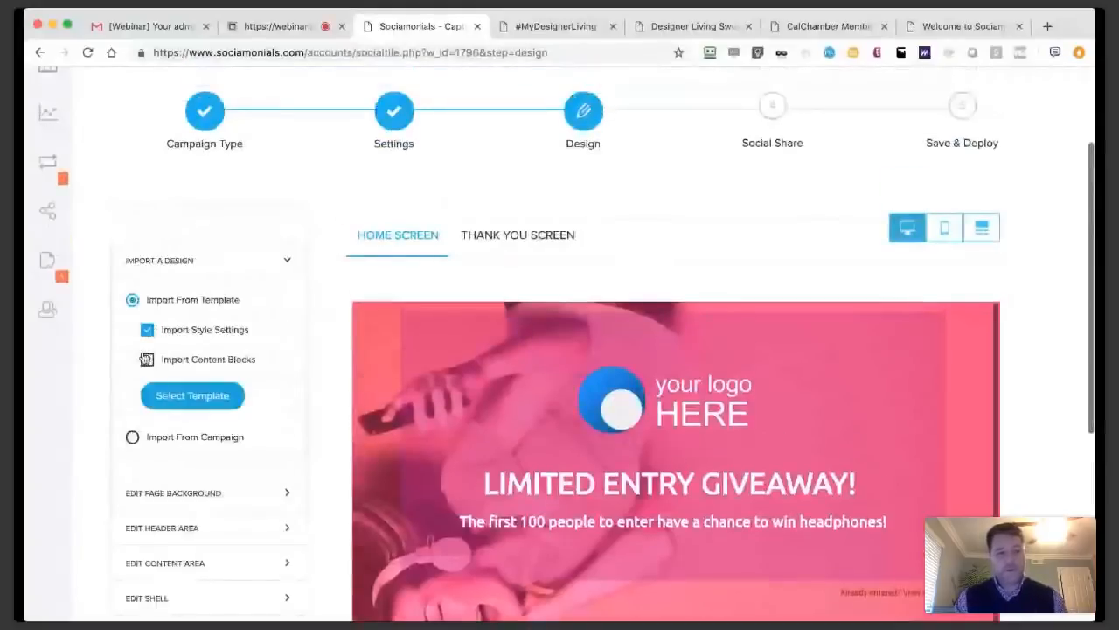
{"action": "left_click", "coordinate": [146, 359]}
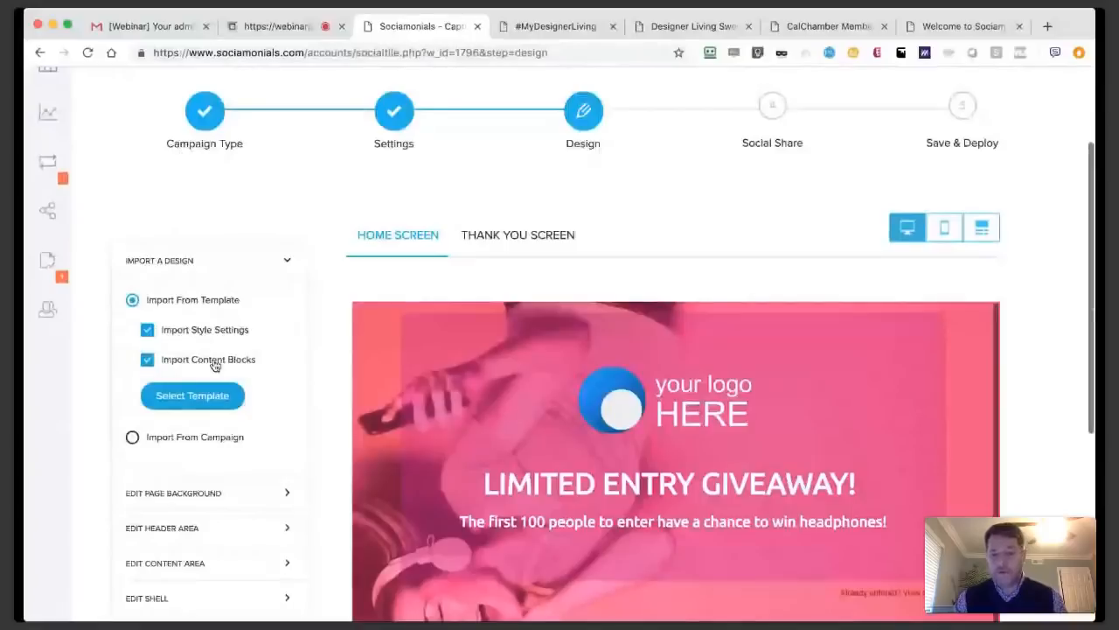
Open the ENTER HERE text block for editing and look over the header and entry form of the giveaway page.
{"action": "scroll", "coordinate": [333, 390], "scroll_direction": "down", "scroll_amount": 5}
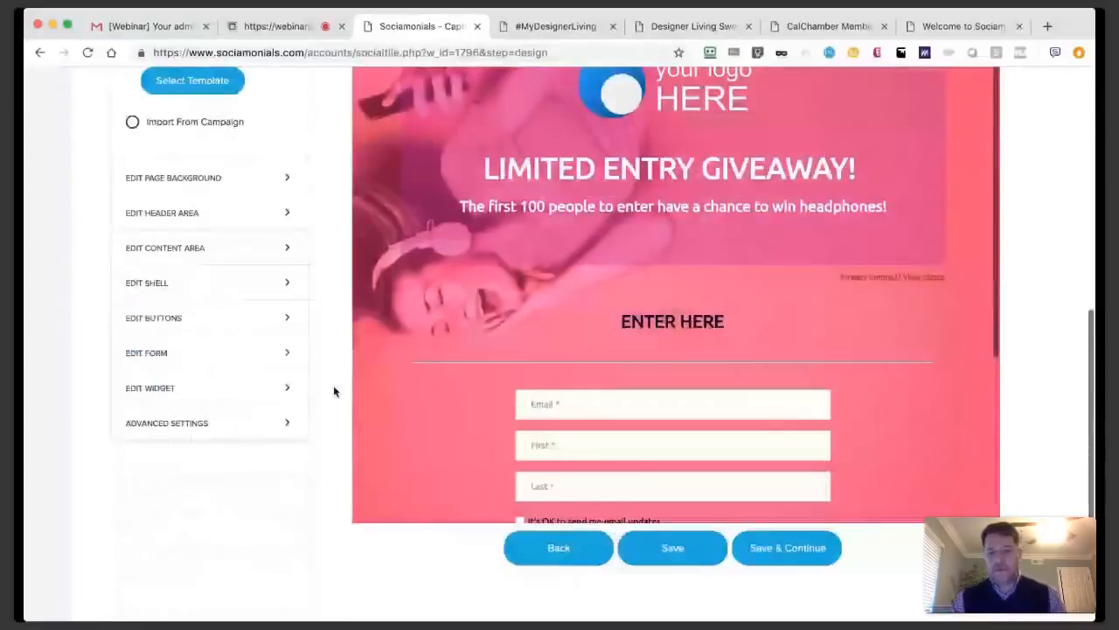
{"action": "left_click", "coordinate": [567, 323]}
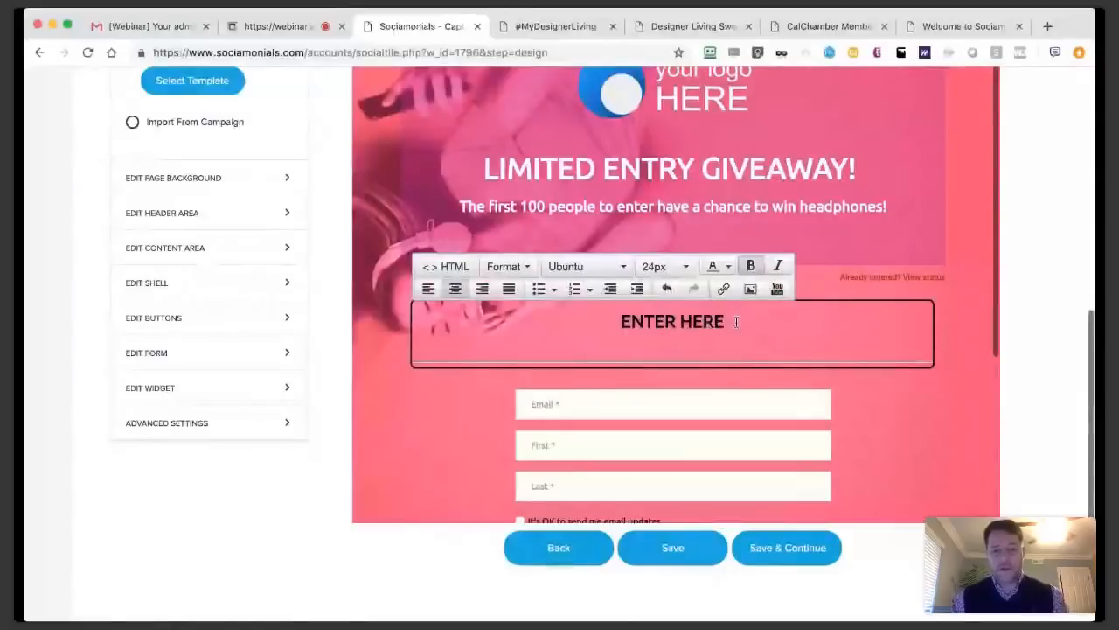
{"action": "scroll", "coordinate": [736, 322], "scroll_direction": "up", "scroll_amount": 3}
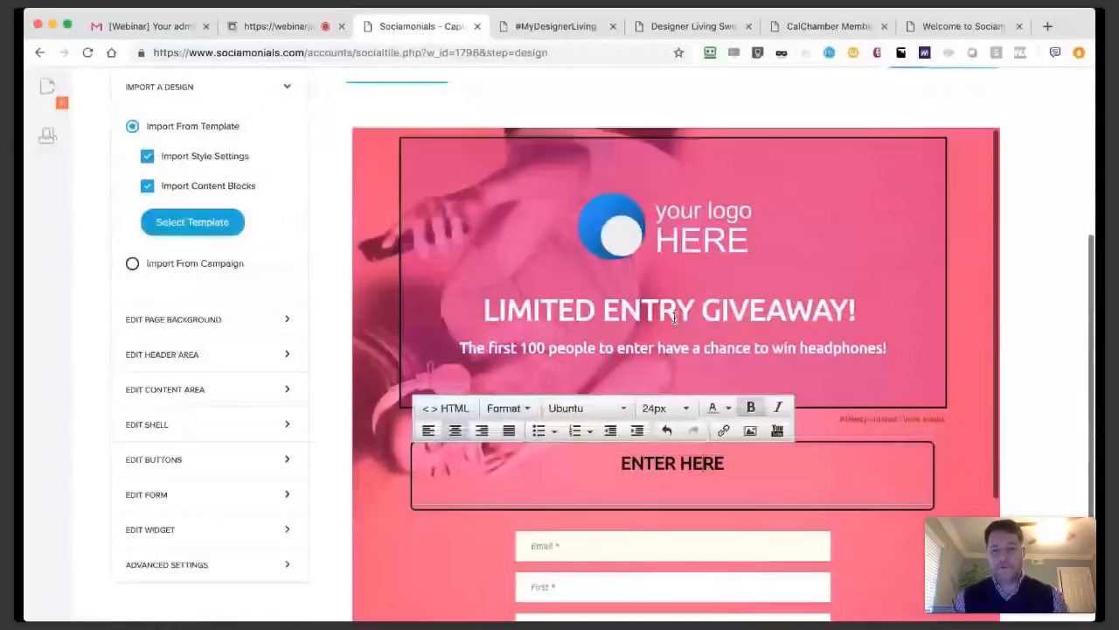
{"action": "scroll", "coordinate": [700, 385], "scroll_direction": "down", "scroll_amount": 3}
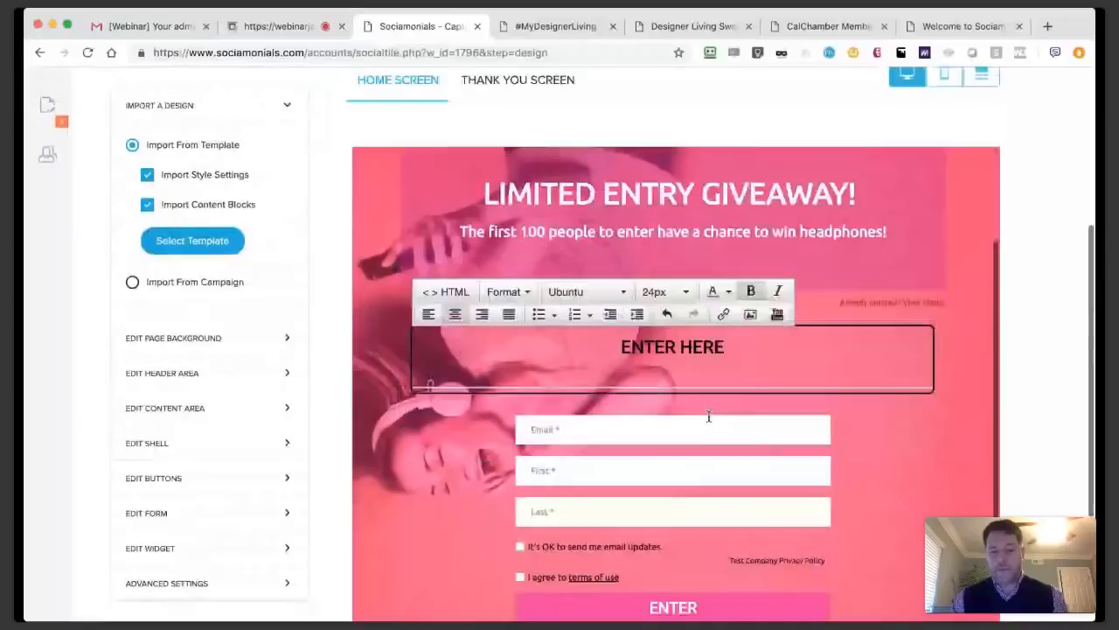
{"action": "scroll", "coordinate": [709, 417], "scroll_direction": "down", "scroll_amount": 2}
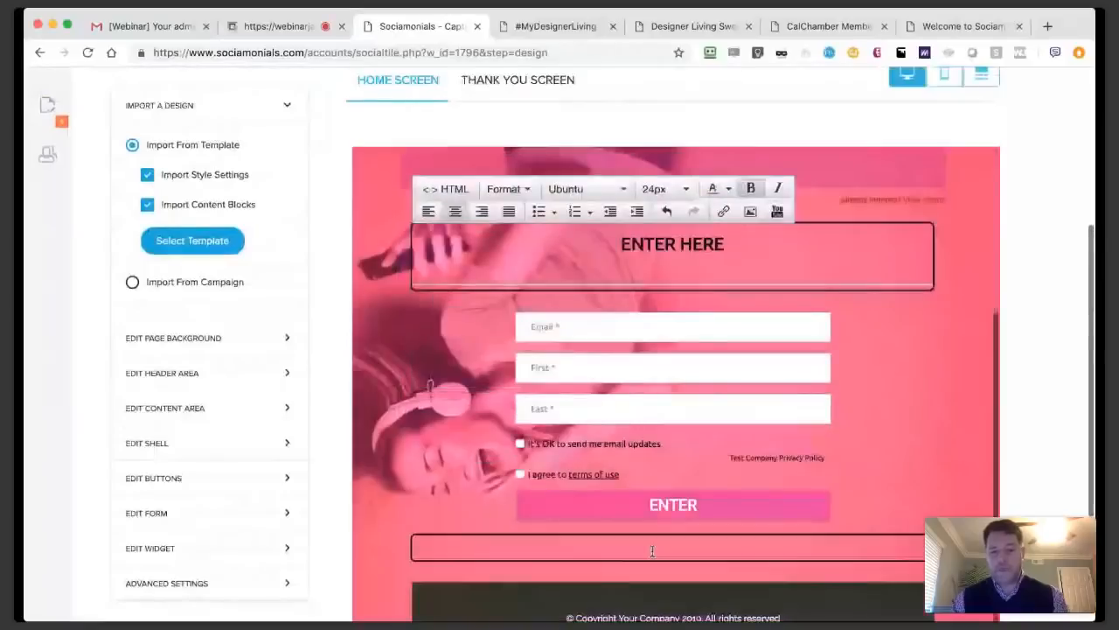
Add the centred text "We don't spam!" to the empty block below the giveaway form's ENTER button.
{"action": "left_click", "coordinate": [654, 549]}
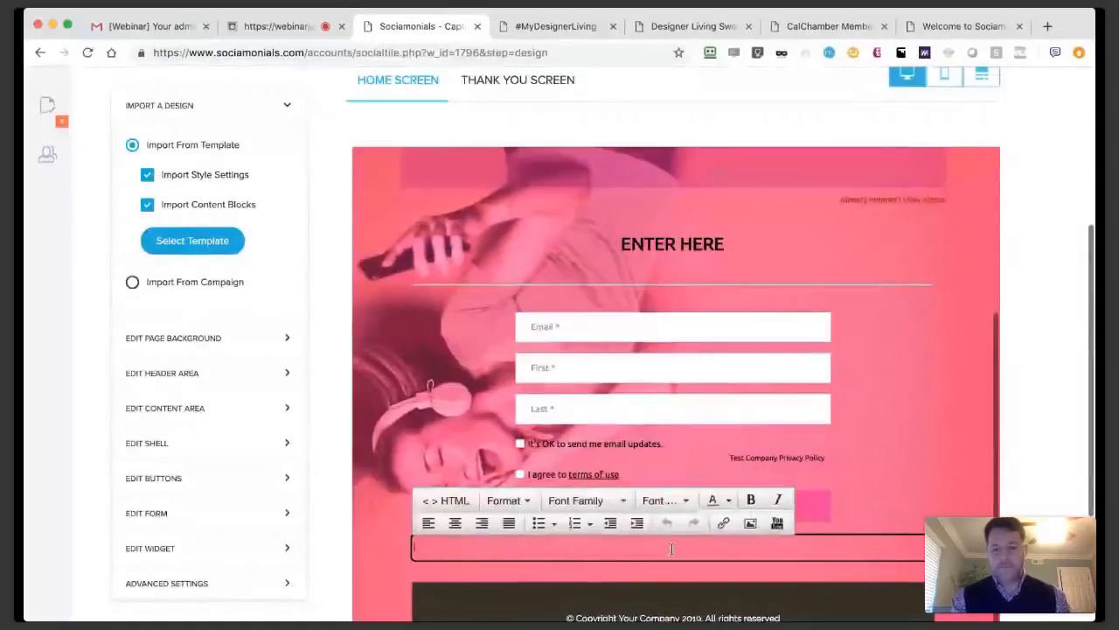
{"action": "left_click", "coordinate": [455, 523]}
{"action": "type", "text": "We don't spa"}
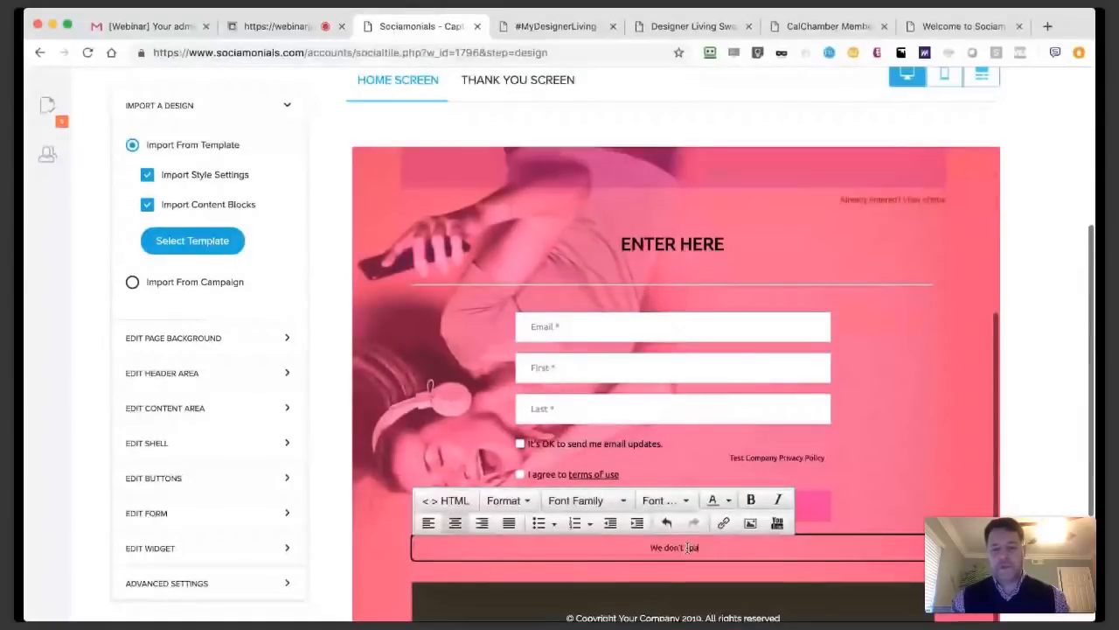
{"action": "type", "text": "m!"}
{"action": "scroll", "coordinate": [664, 547], "scroll_direction": "down", "scroll_amount": 3}
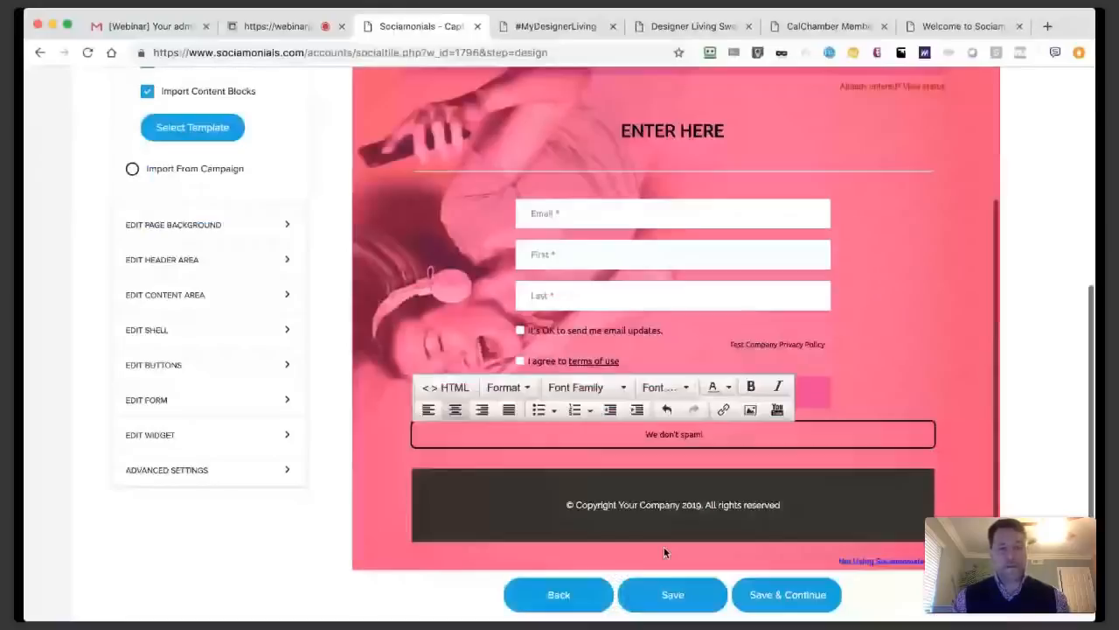
Find the Recipe Contest template among the campaign designs and import it into the giveaway campaign.
{"action": "left_click", "coordinate": [193, 311]}
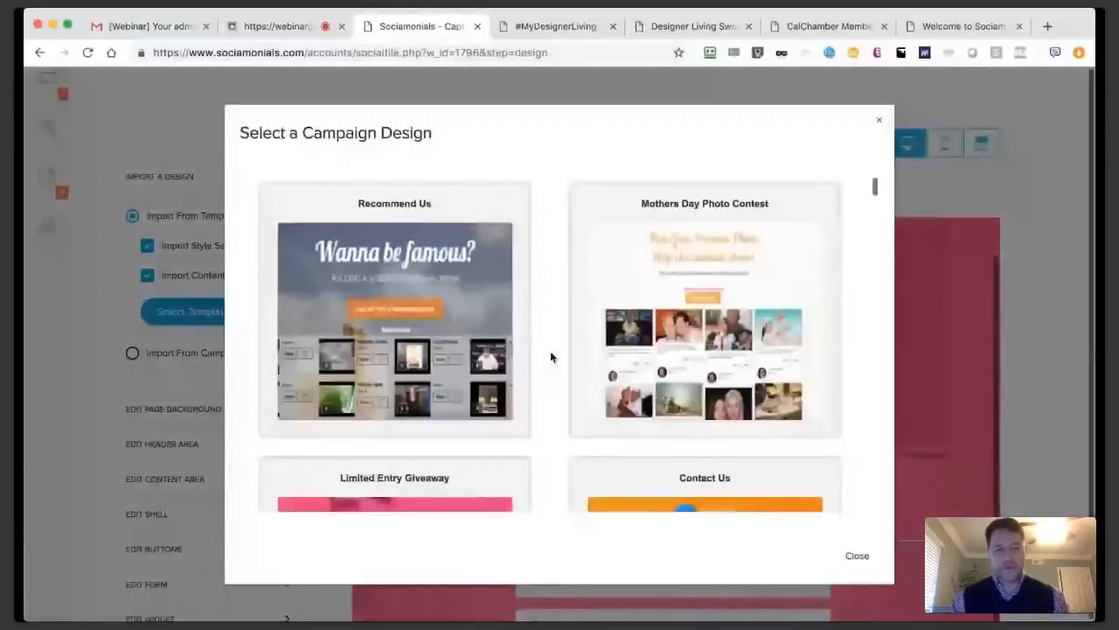
{"action": "key", "text": "super+f"}
{"action": "type", "text": "recip"}
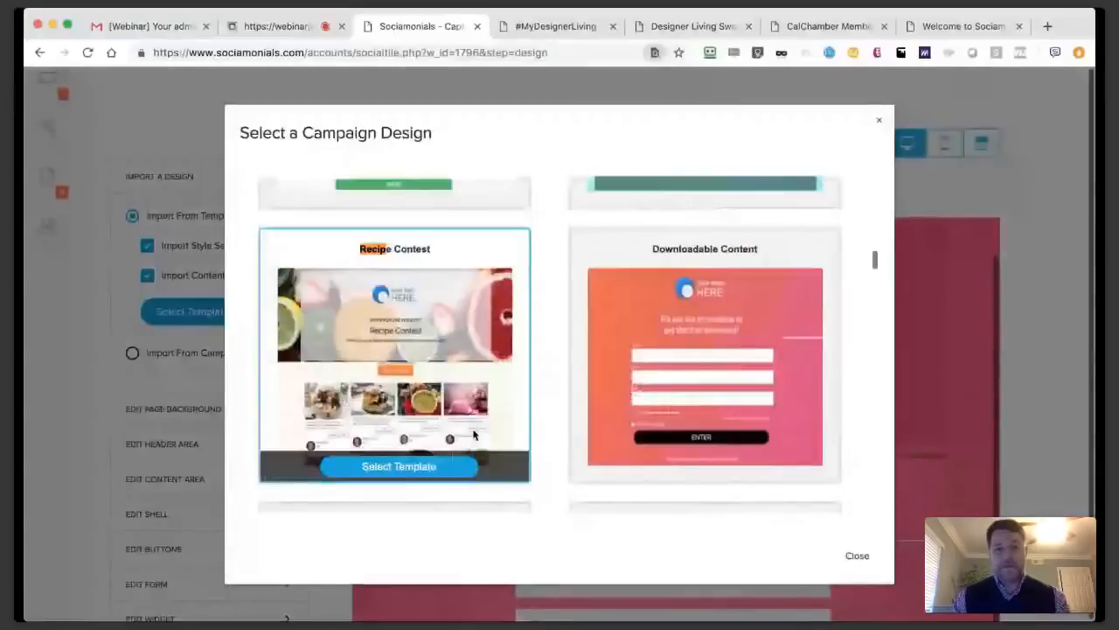
{"action": "scroll", "coordinate": [474, 435], "scroll_direction": "down", "scroll_amount": 1}
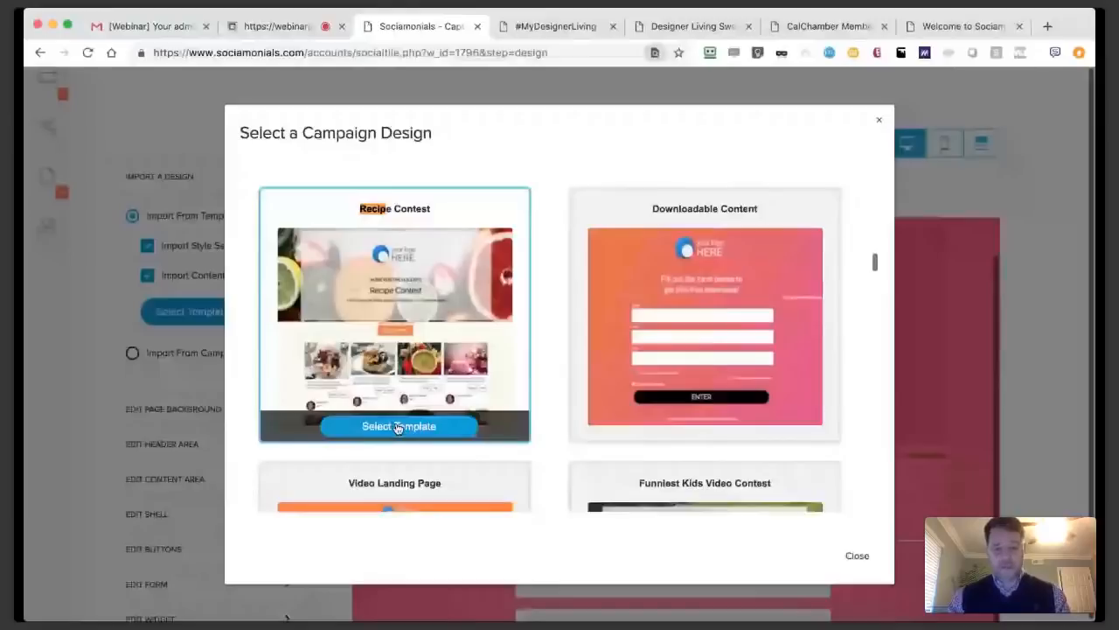
{"action": "left_click", "coordinate": [399, 427]}
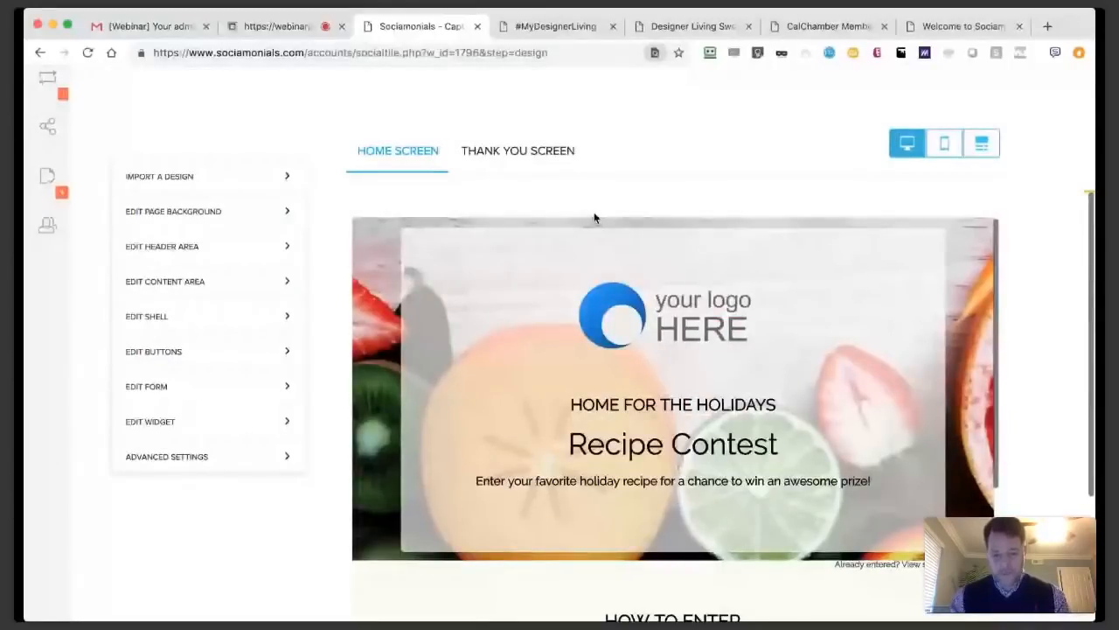
Remove the placeholder logo from the header block and choose sociamonials-logo-final-transparent.png as the image to insert.
{"action": "left_click", "coordinate": [798, 305]}
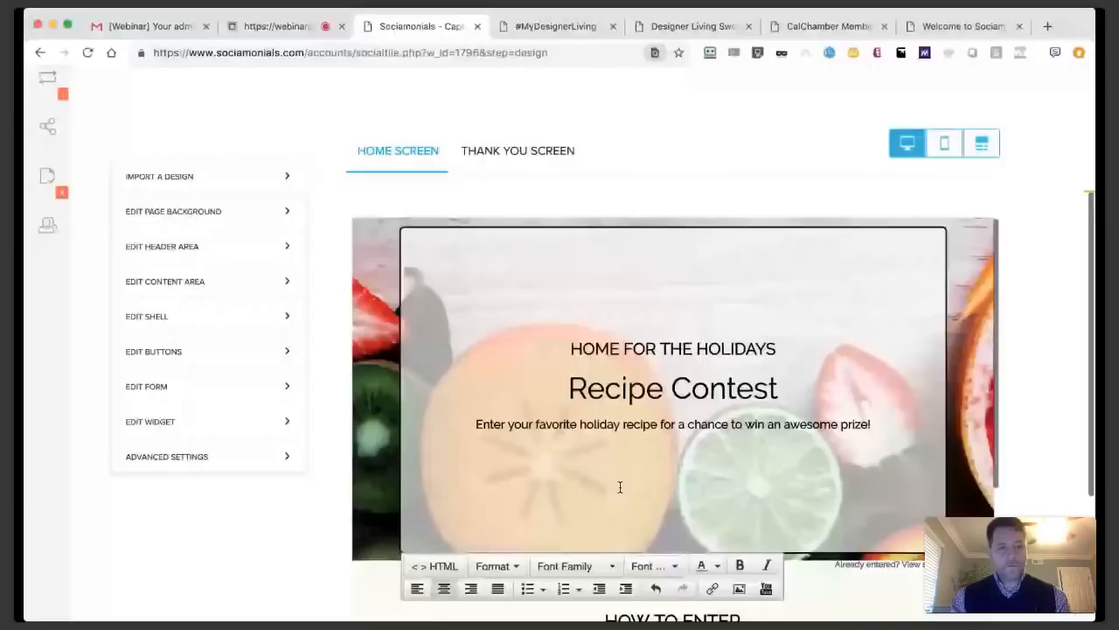
{"action": "left_click", "coordinate": [740, 589]}
{"action": "left_click", "coordinate": [767, 430]}
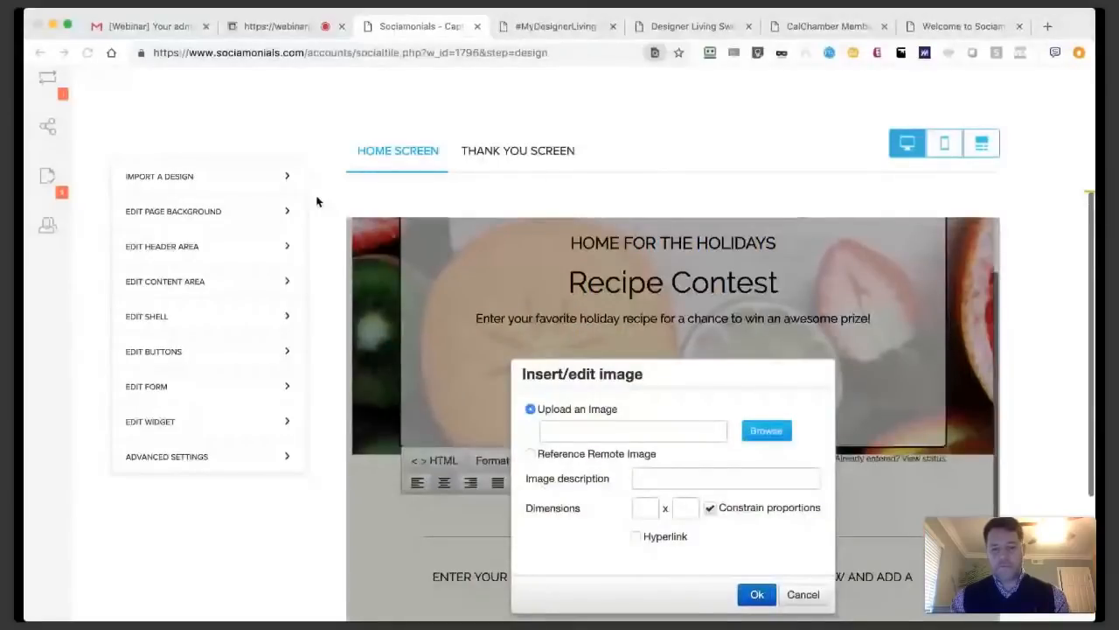
{"action": "left_click", "coordinate": [637, 536]}
{"action": "left_click", "coordinate": [706, 557]}
{"action": "triple_click", "coordinate": [705, 557]}
{"action": "type", "text": "ht"}
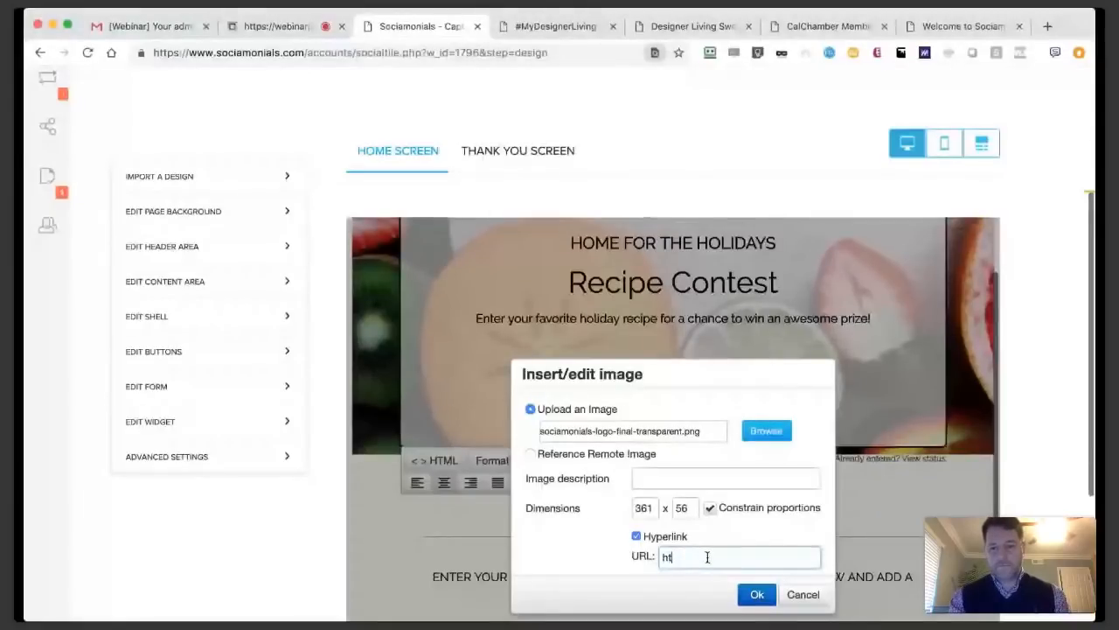
{"action": "type", "text": "tps://www."}
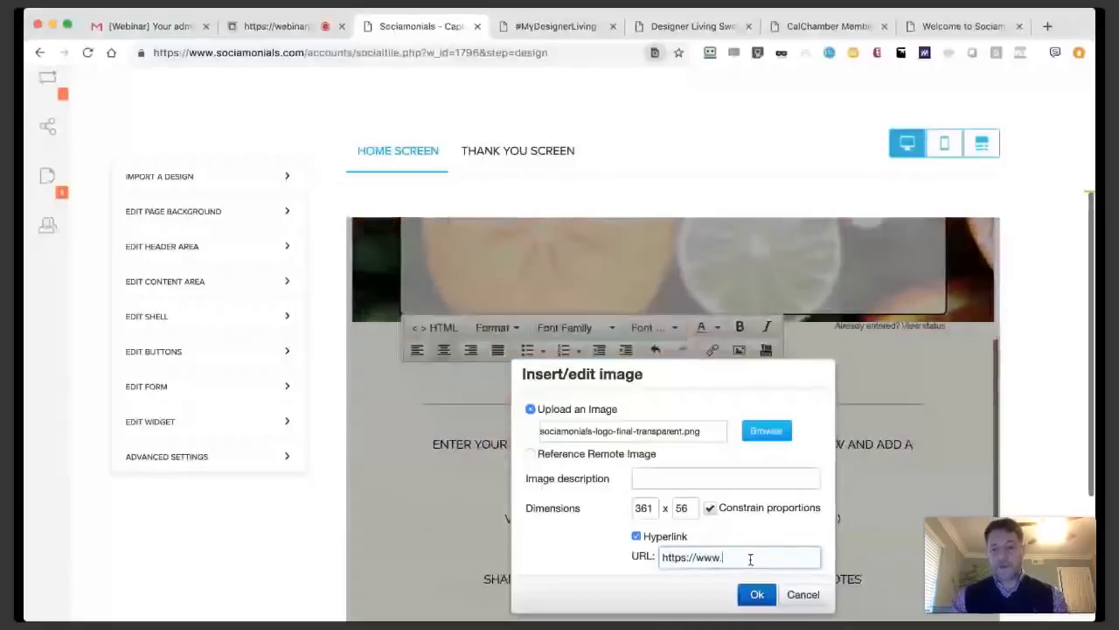
{"action": "type", "text": "sociamoni"}
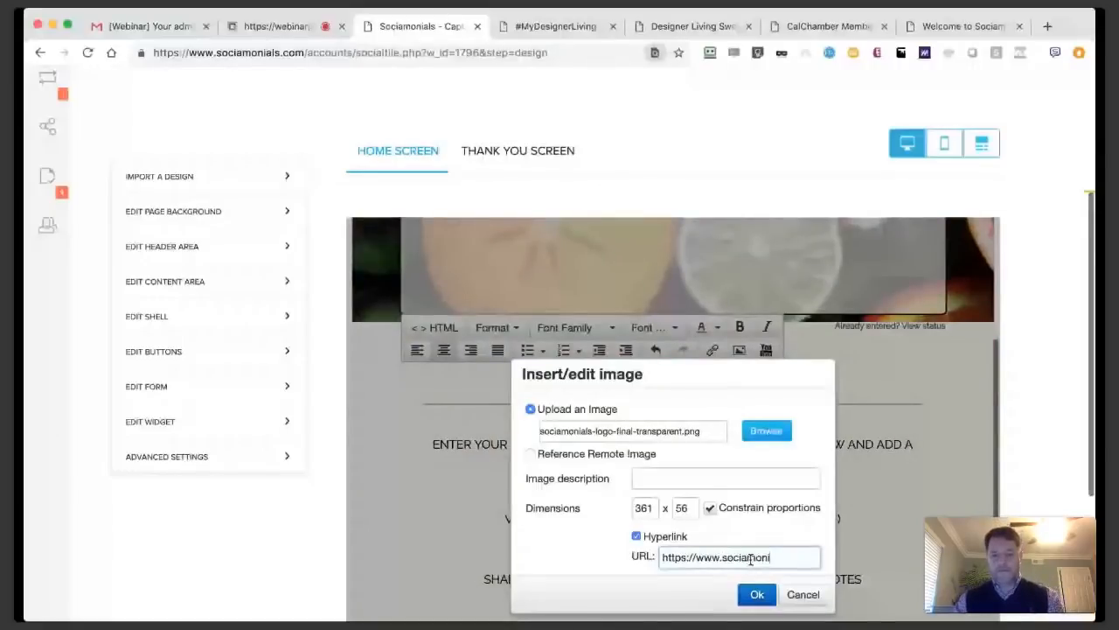
{"action": "key", "text": "Return"}
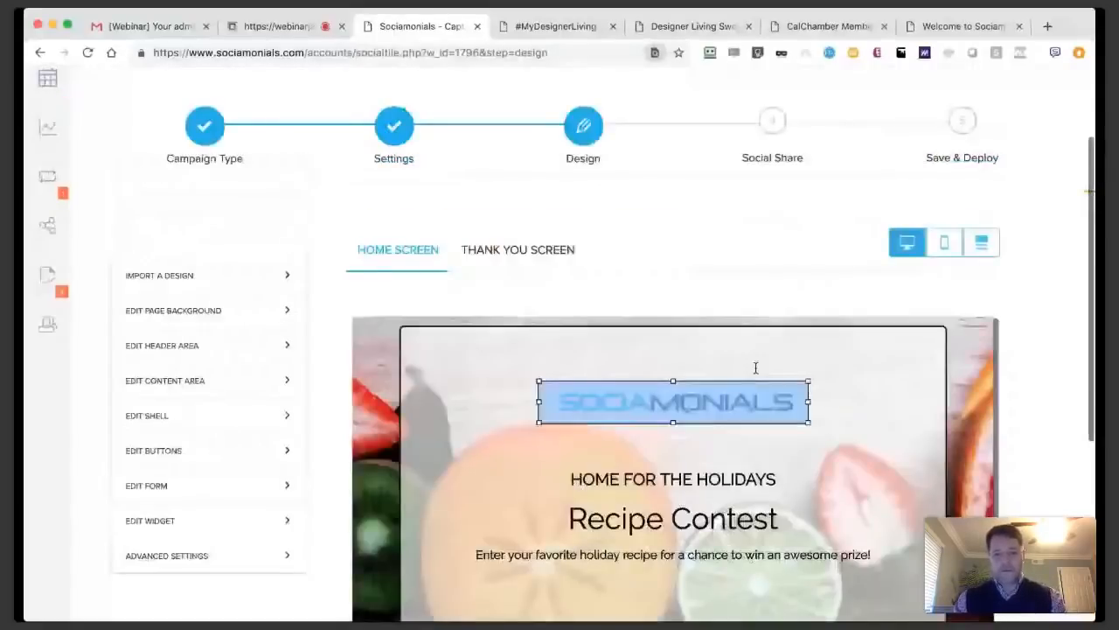
Look over the Recipe Contest header and How to Enter section, and return to the campaign's Settings stage.
{"action": "left_click", "coordinate": [808, 457]}
{"action": "scroll", "coordinate": [769, 459], "scroll_direction": "down", "scroll_amount": 1}
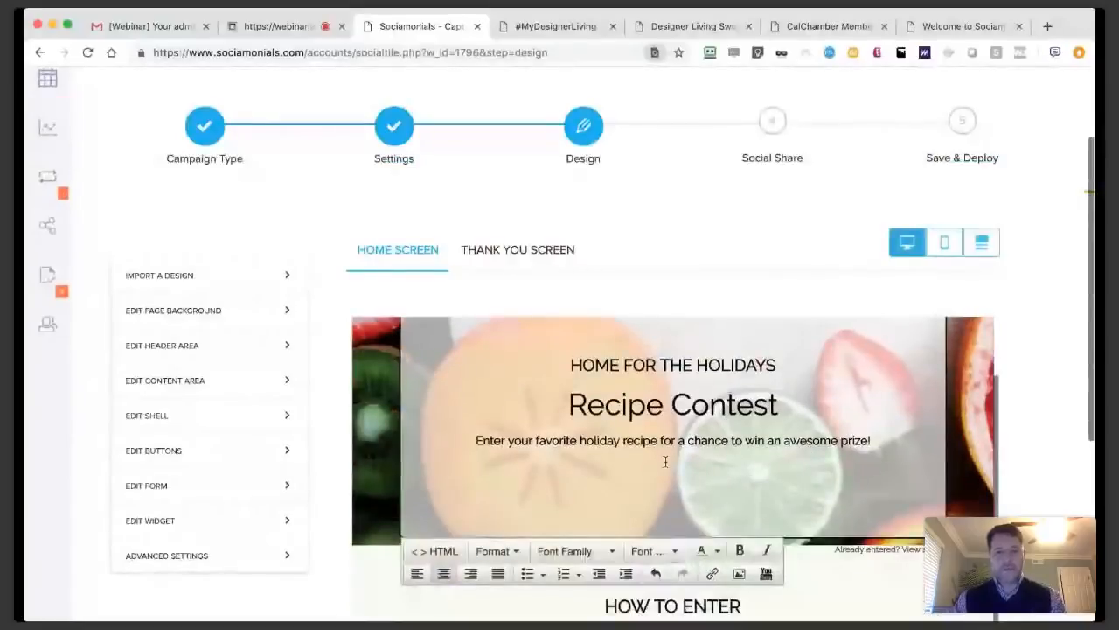
{"action": "scroll", "coordinate": [328, 473], "scroll_direction": "down", "scroll_amount": 4}
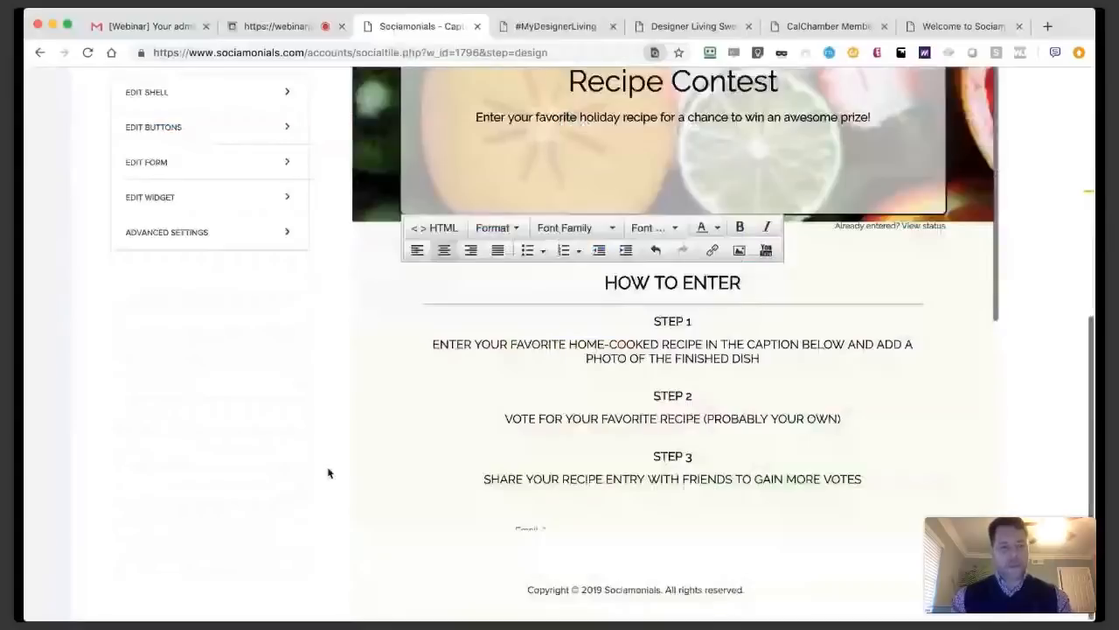
{"action": "scroll", "coordinate": [328, 473], "scroll_direction": "up", "scroll_amount": 5}
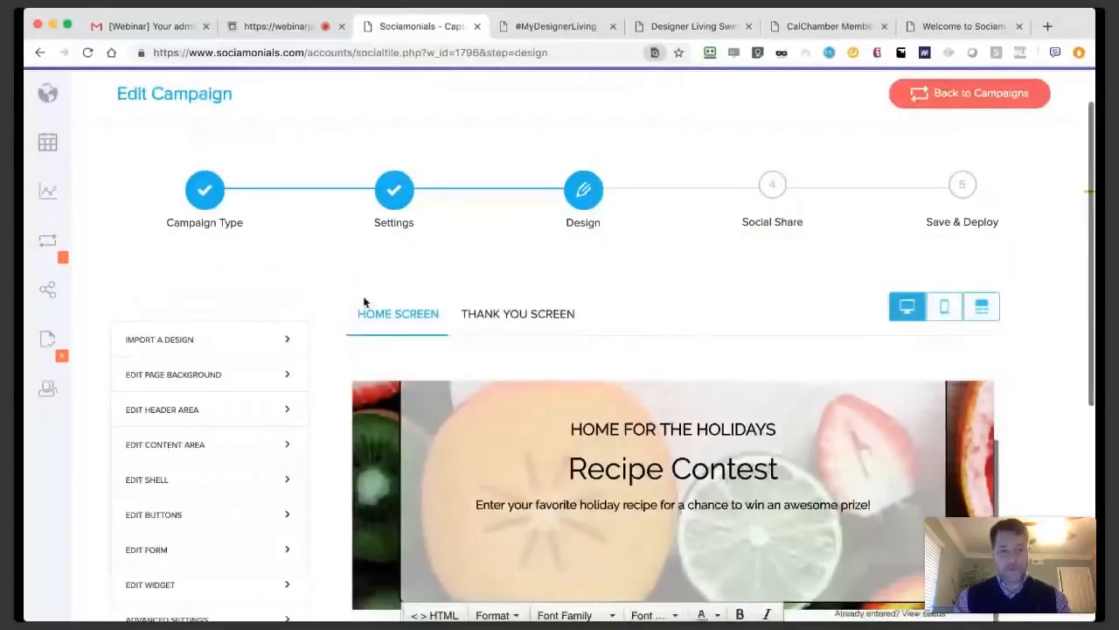
{"action": "left_click", "coordinate": [393, 192]}
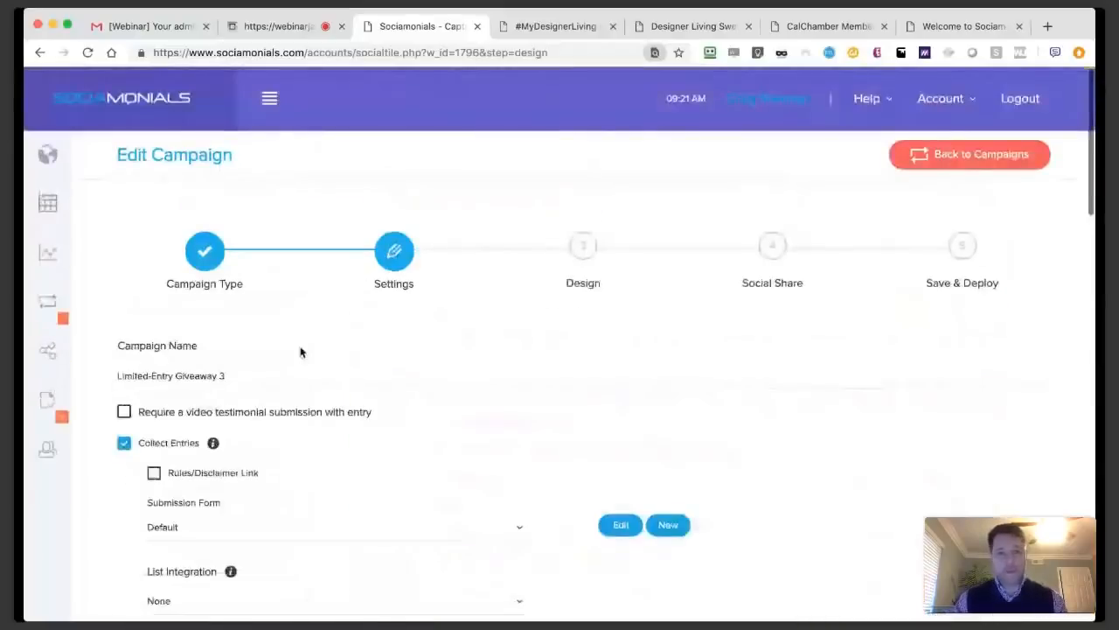
Enable the Rules/Disclaimer Link under Collect Entries and supply the pasted rules text "Rules go here".
{"action": "scroll", "coordinate": [300, 351], "scroll_direction": "down", "scroll_amount": 3}
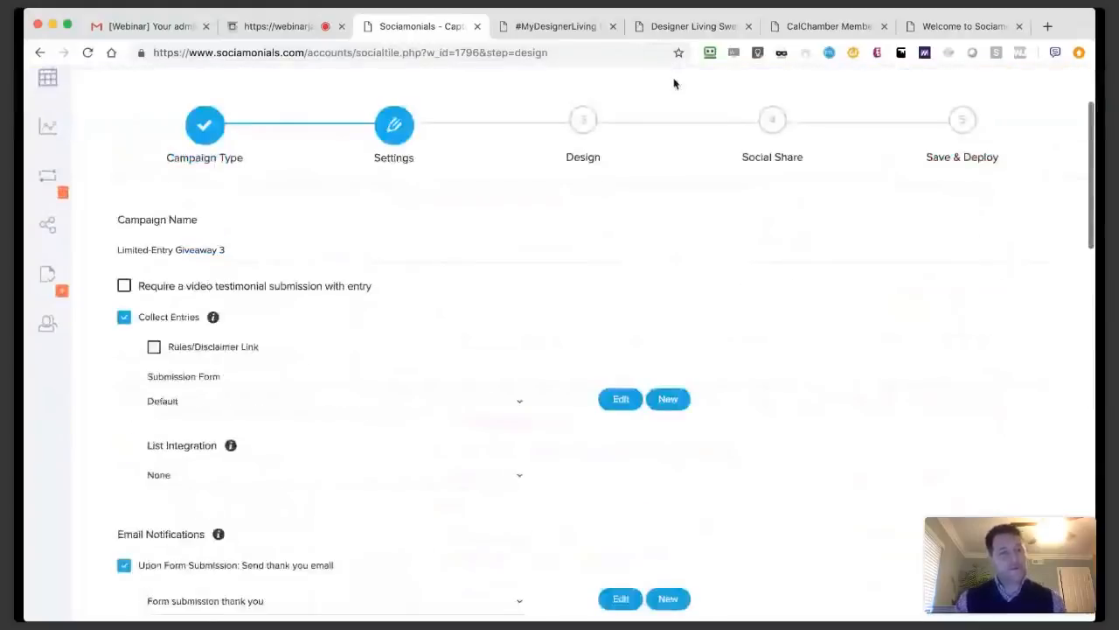
{"action": "scroll", "coordinate": [380, 274], "scroll_direction": "down", "scroll_amount": 1}
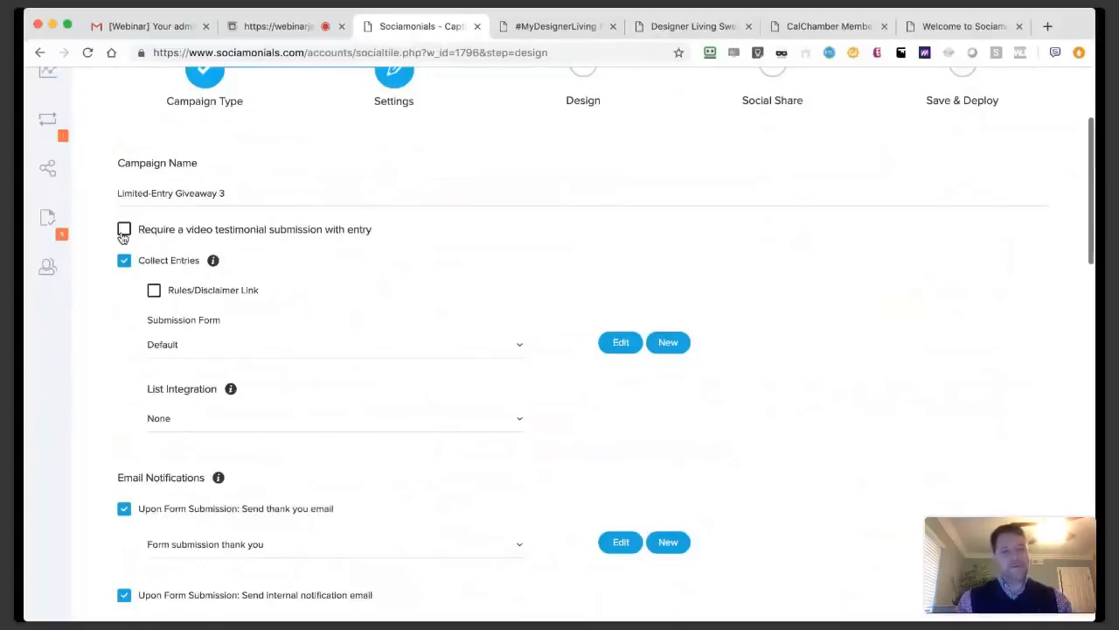
{"action": "scroll", "coordinate": [123, 238], "scroll_direction": "down", "scroll_amount": 1}
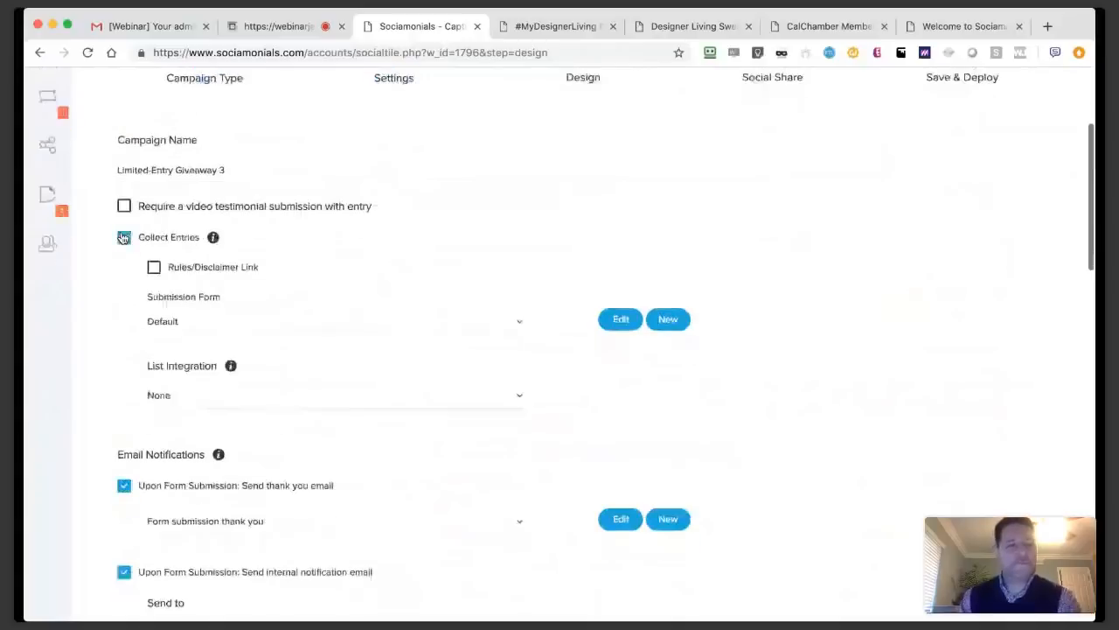
{"action": "scroll", "coordinate": [123, 238], "scroll_direction": "down", "scroll_amount": 4}
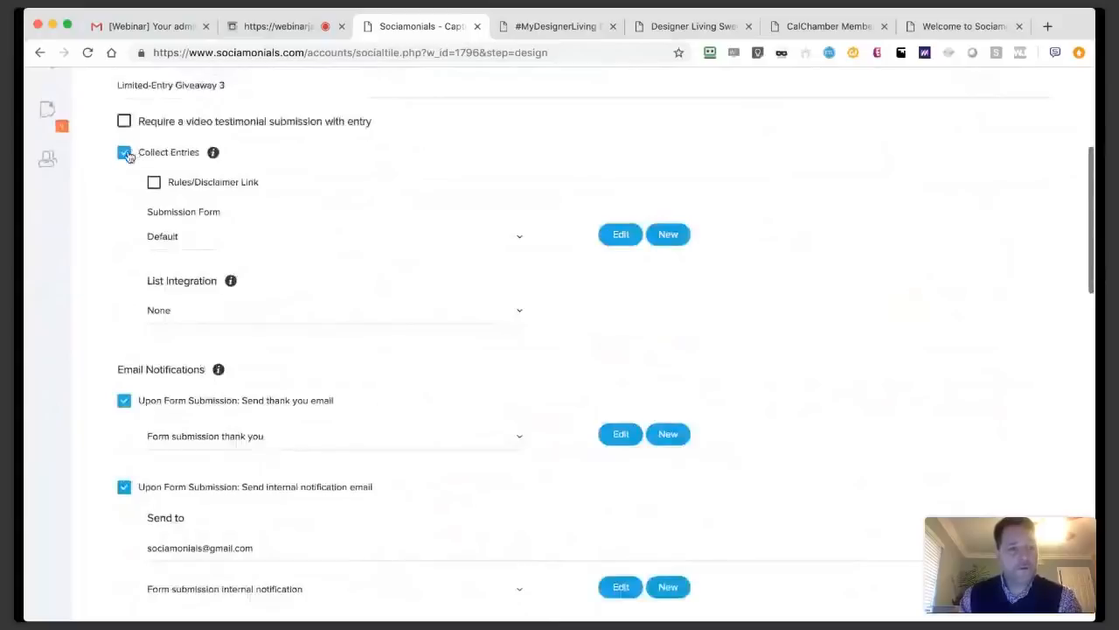
{"action": "left_click", "coordinate": [154, 184]}
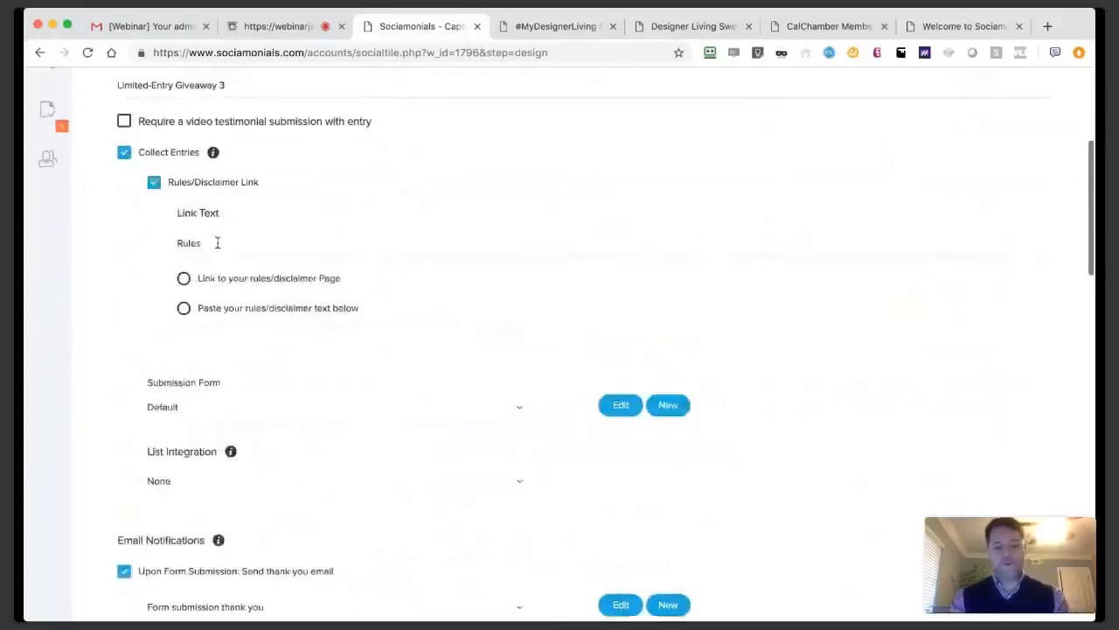
{"action": "left_click", "coordinate": [183, 308]}
{"action": "left_click", "coordinate": [258, 364]}
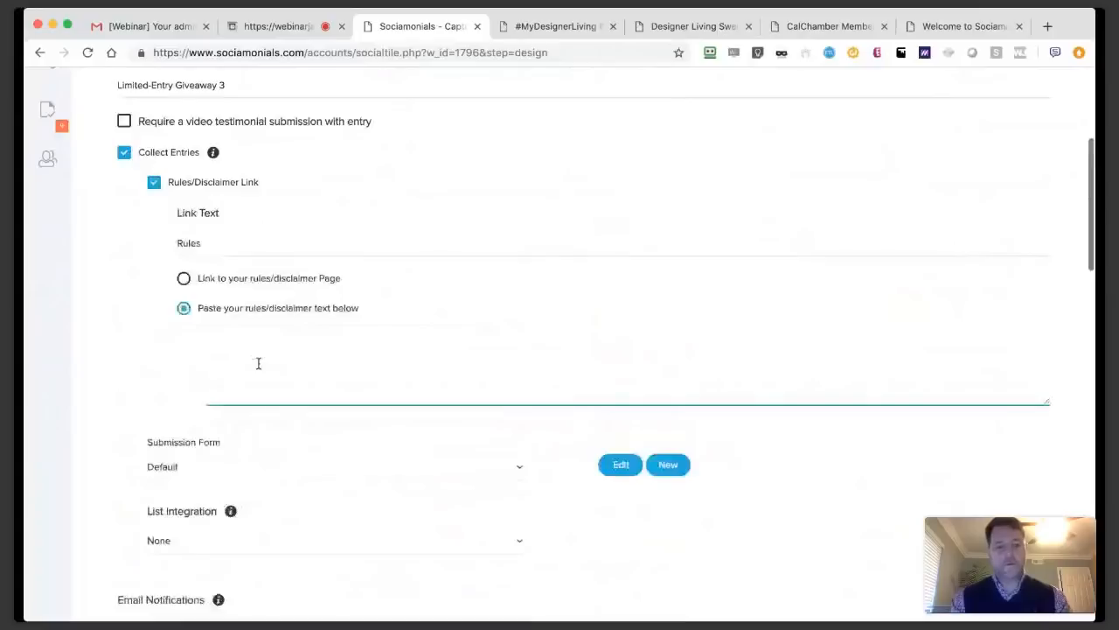
{"action": "type", "text": "Rules"}
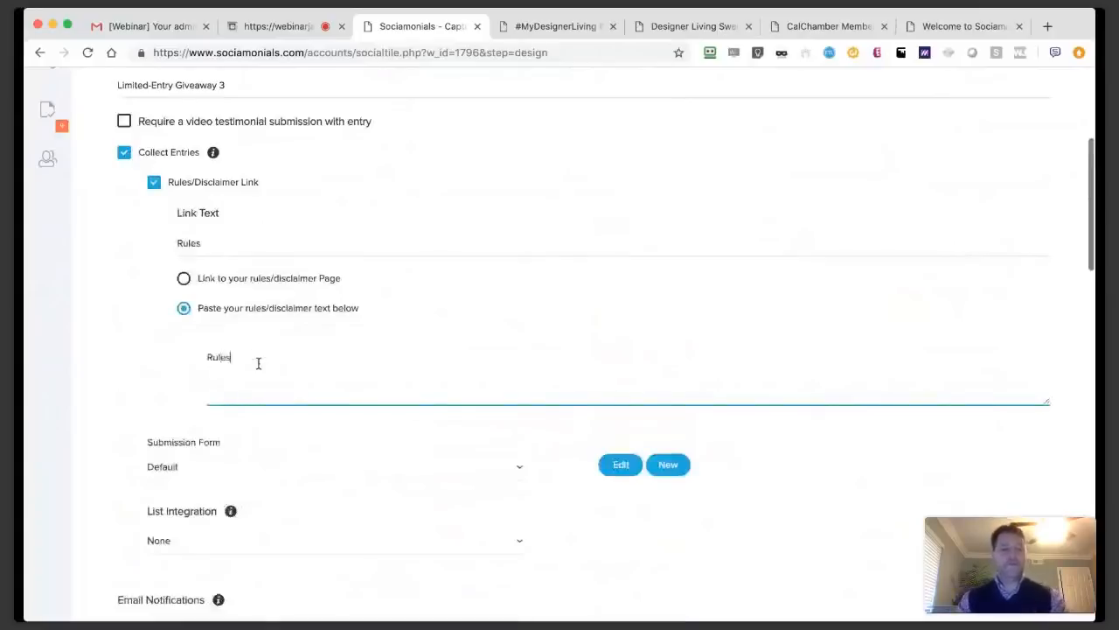
{"action": "type", "text": " go here"}
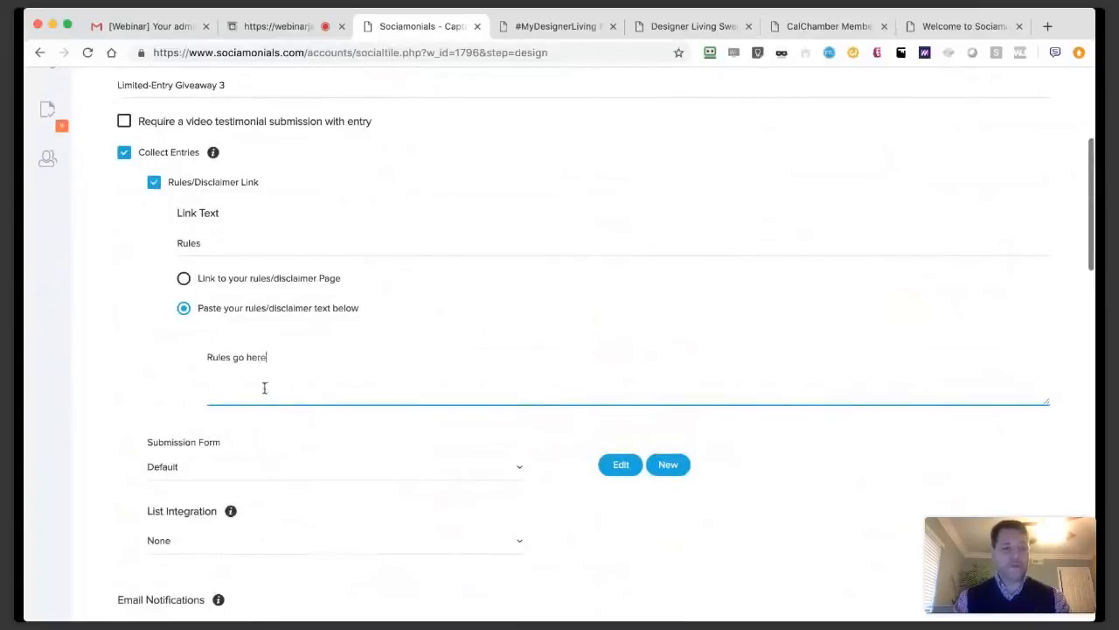
Open the campaign's Default submission form for editing.
{"action": "scroll", "coordinate": [264, 387], "scroll_direction": "down", "scroll_amount": 1}
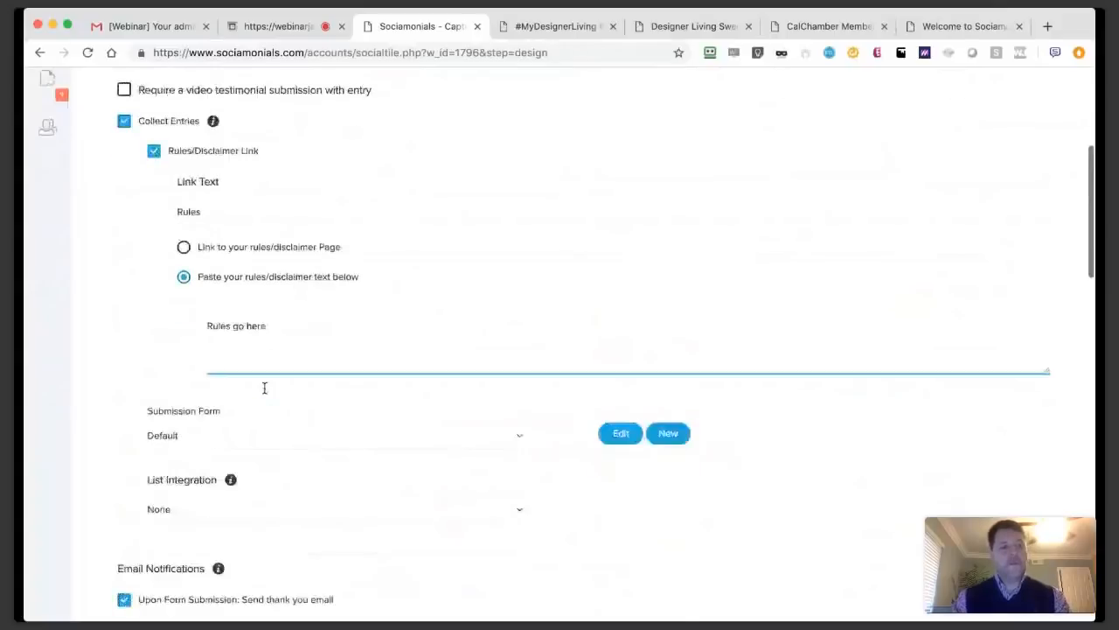
{"action": "scroll", "coordinate": [264, 388], "scroll_direction": "down", "scroll_amount": 5}
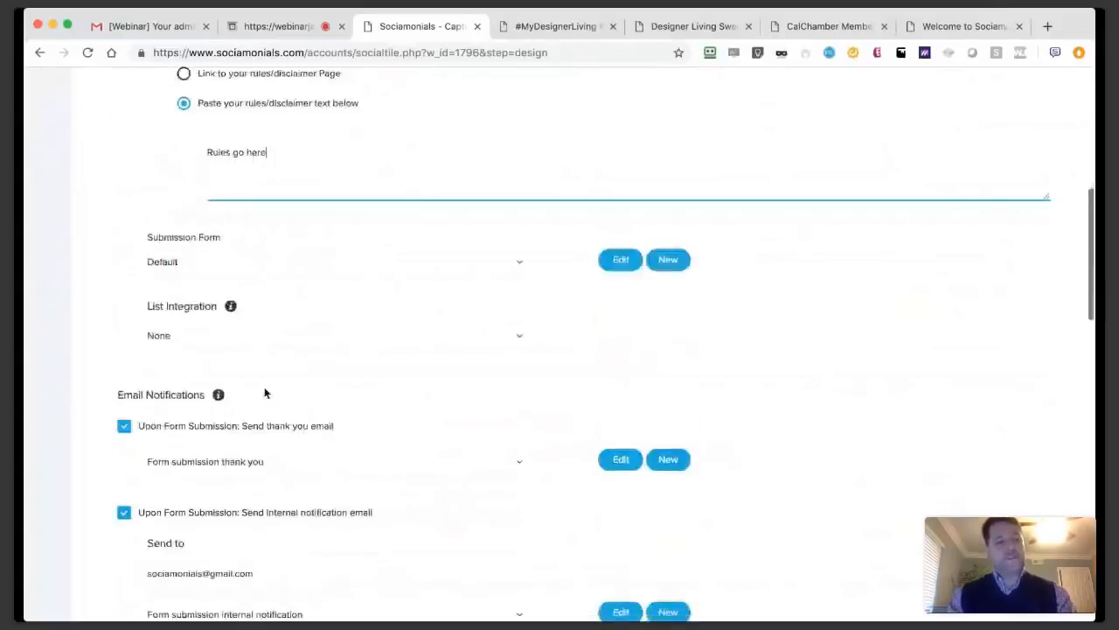
{"action": "scroll", "coordinate": [265, 393], "scroll_direction": "down", "scroll_amount": 3}
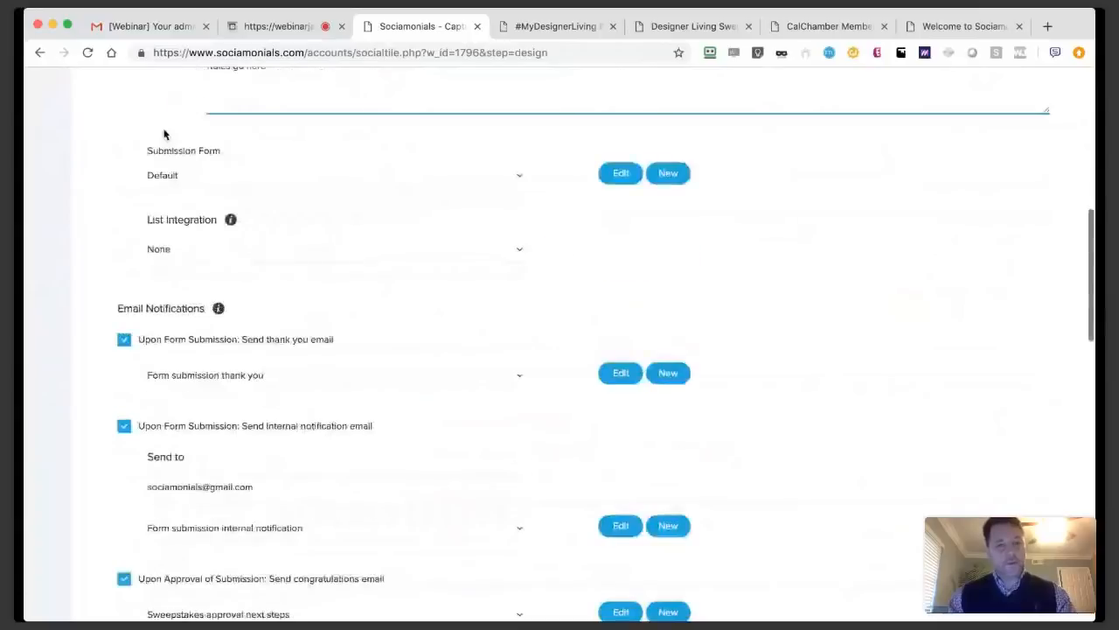
{"action": "left_click", "coordinate": [615, 179]}
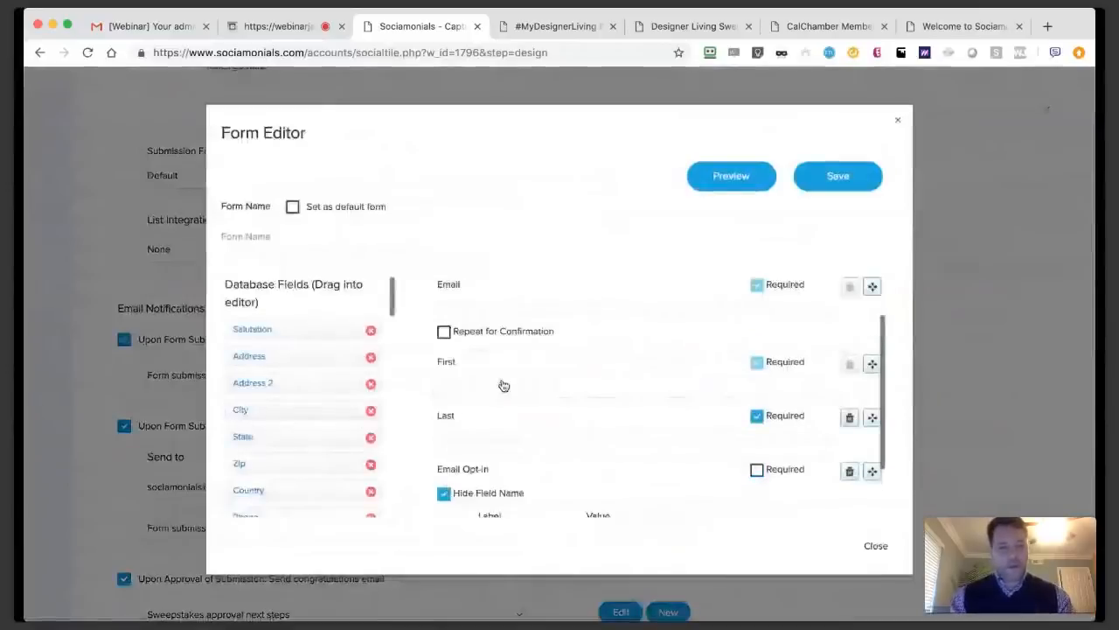
Examine the form's current fields, the existing database fields and the new field types available in the form editor.
{"action": "scroll", "coordinate": [501, 385], "scroll_direction": "down", "scroll_amount": 2}
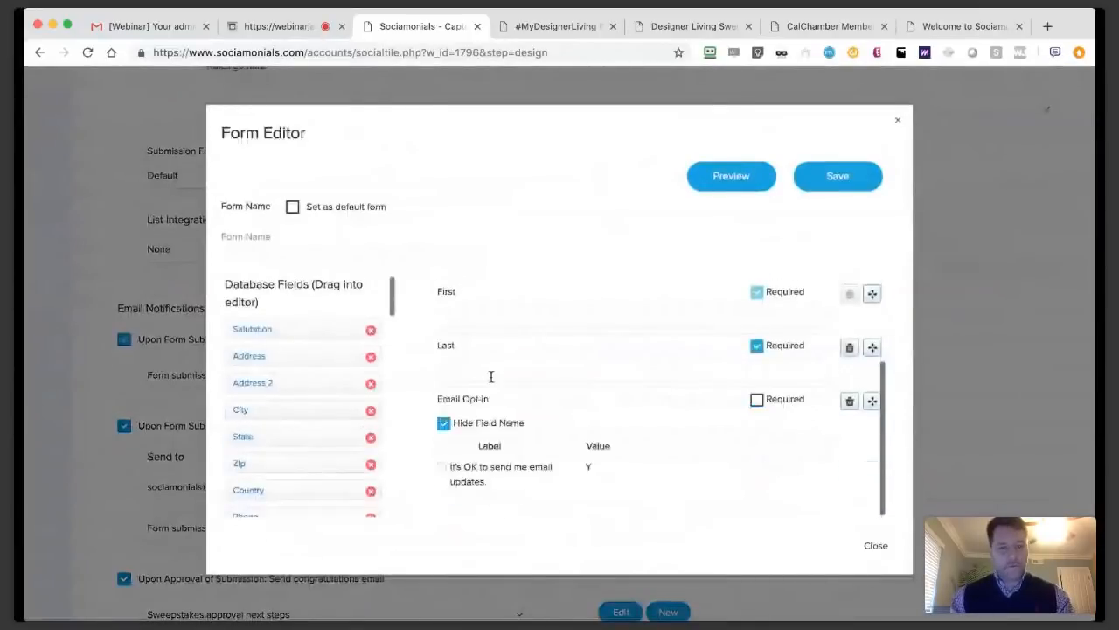
{"action": "scroll", "coordinate": [350, 419], "scroll_direction": "down", "scroll_amount": 1}
{"action": "scroll", "coordinate": [350, 419], "scroll_direction": "down", "scroll_amount": 5}
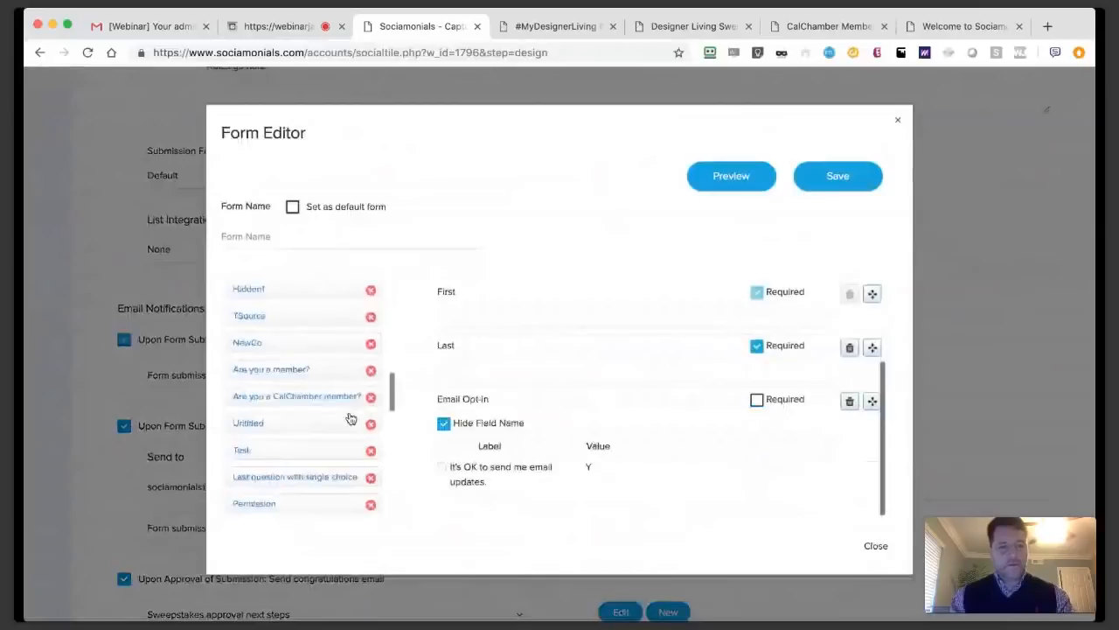
{"action": "scroll", "coordinate": [350, 419], "scroll_direction": "down", "scroll_amount": 5}
{"action": "scroll", "coordinate": [349, 419], "scroll_direction": "down", "scroll_amount": 2}
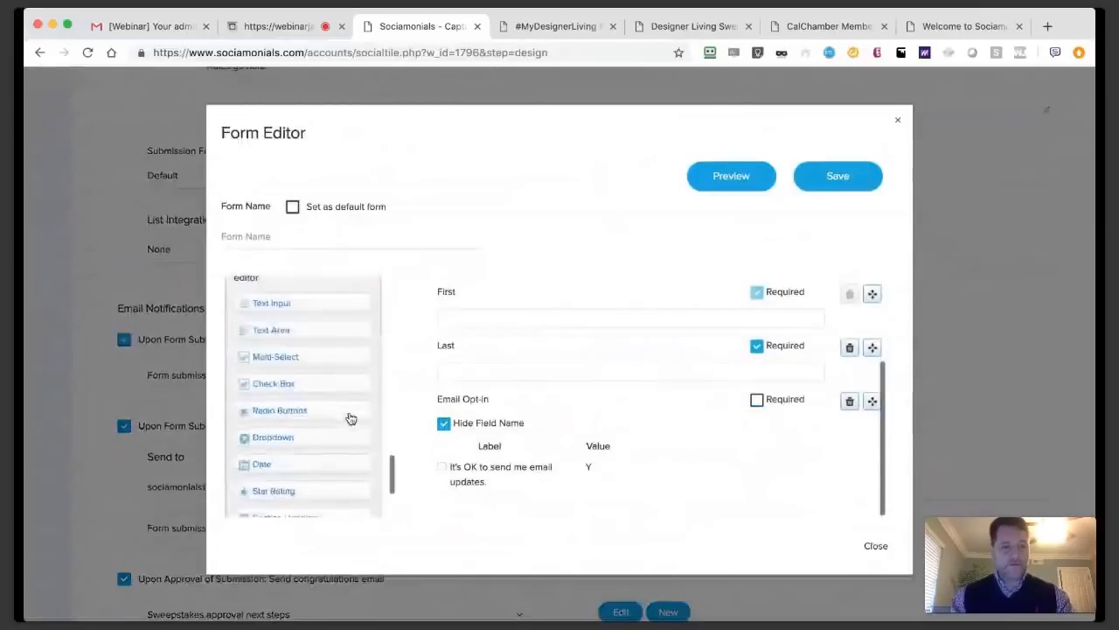
{"action": "scroll", "coordinate": [350, 418], "scroll_direction": "up", "scroll_amount": 4}
{"action": "scroll", "coordinate": [350, 418], "scroll_direction": "up", "scroll_amount": 1}
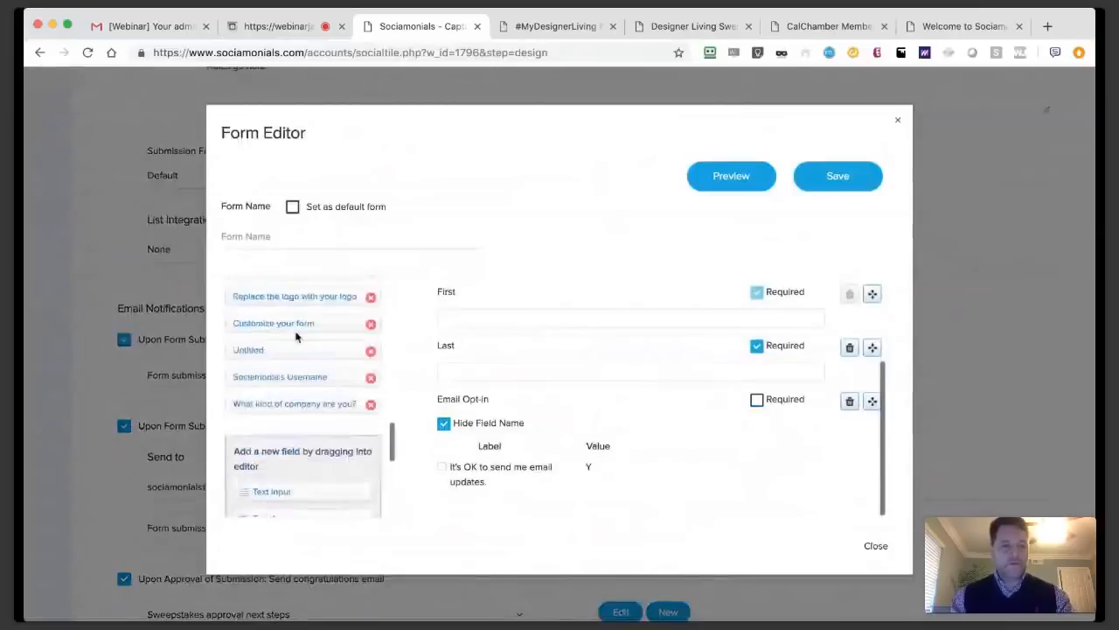
{"action": "scroll", "coordinate": [294, 408], "scroll_direction": "down", "scroll_amount": 1}
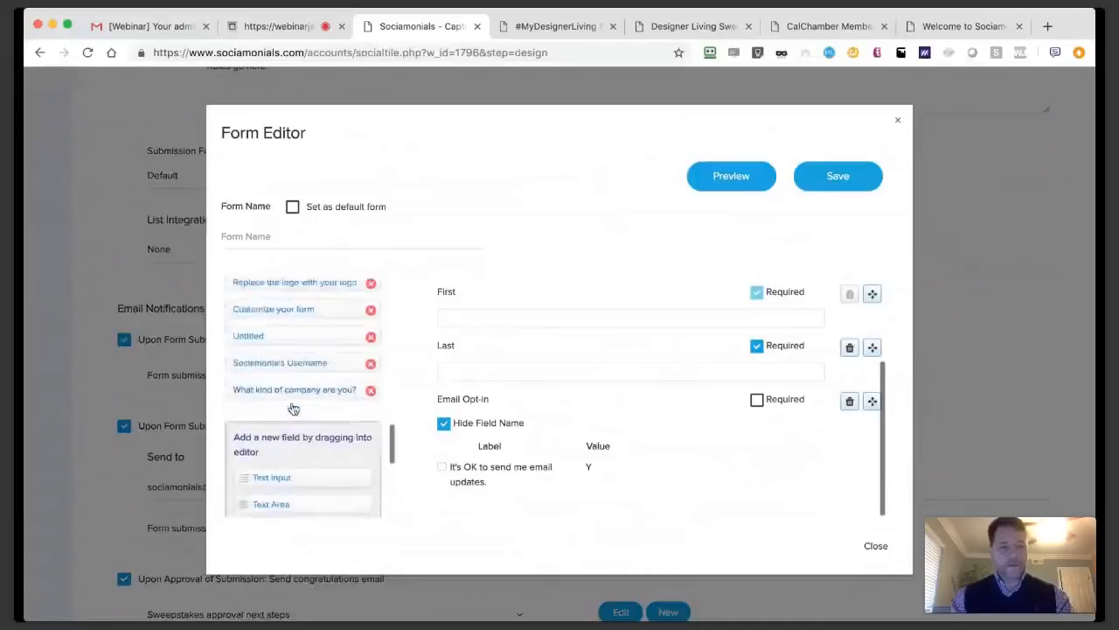
{"action": "scroll", "coordinate": [294, 409], "scroll_direction": "down", "scroll_amount": 3}
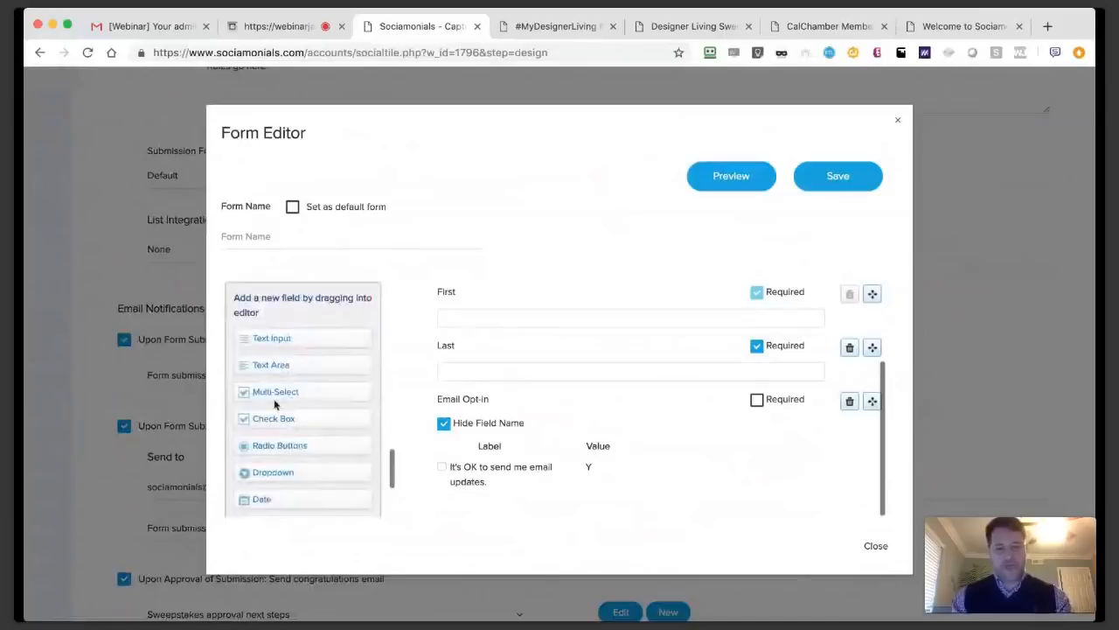
Add a text input field labelled "Sociamonials username" to the submission form between Last and Email Opt-in.
{"action": "left_click_drag", "start_coordinate": [272, 341], "coordinate": [487, 398]}
{"action": "left_click", "coordinate": [487, 398]}
{"action": "double_click", "coordinate": [435, 398]}
{"action": "key", "text": "BackSpace"}
{"action": "type", "text": "Sociamonials"}
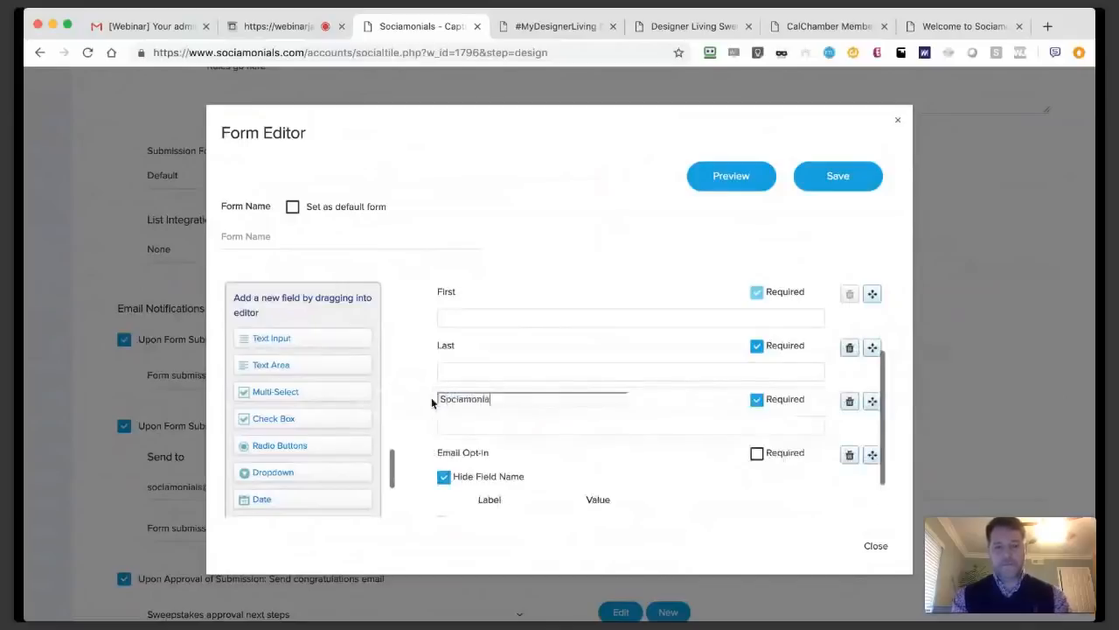
{"action": "type", "text": " username"}
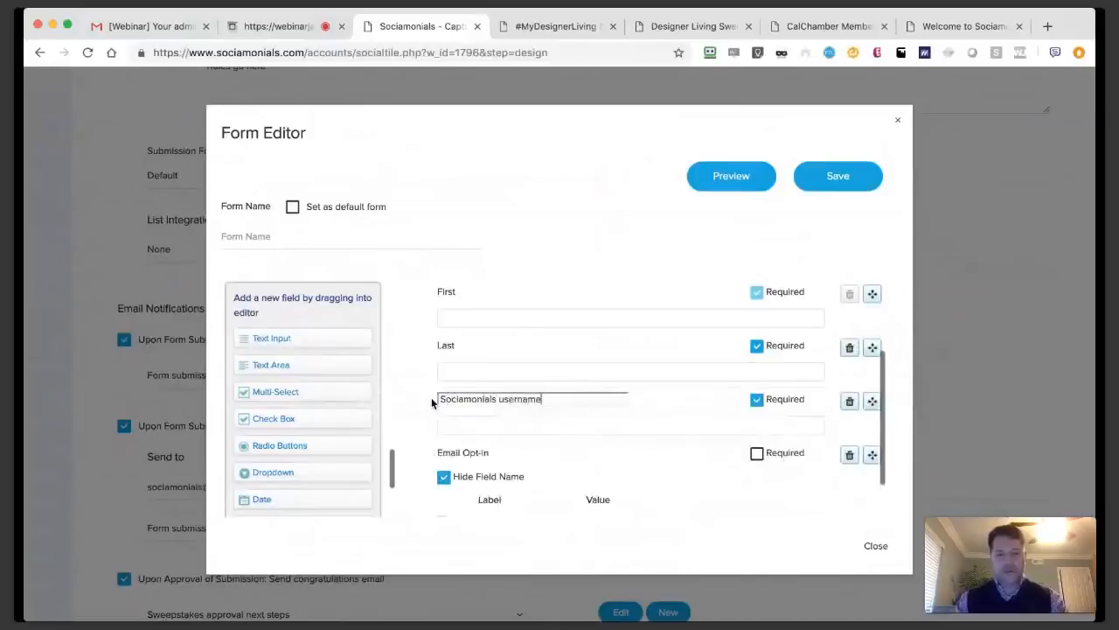
{"action": "left_click", "coordinate": [417, 420]}
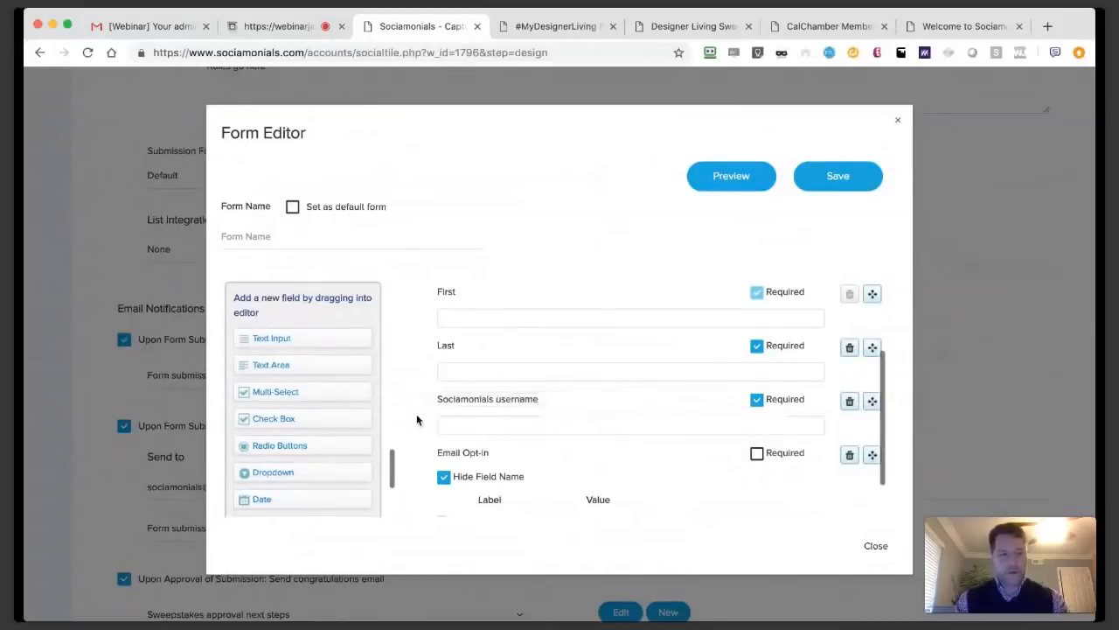
Add a radio buttons field labelled "Company type" to the submission form between Sociamonials username and Email Opt-in.
{"action": "scroll", "coordinate": [327, 425], "scroll_direction": "down", "scroll_amount": 1}
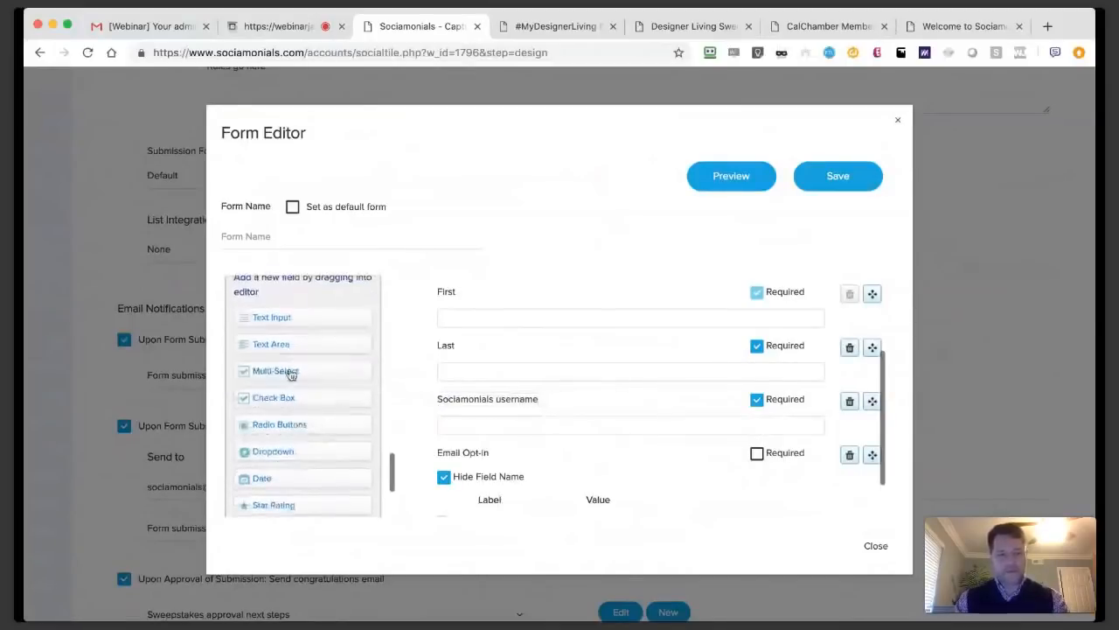
{"action": "left_click_drag", "start_coordinate": [279, 425], "coordinate": [458, 447]}
{"action": "left_click", "coordinate": [459, 448]}
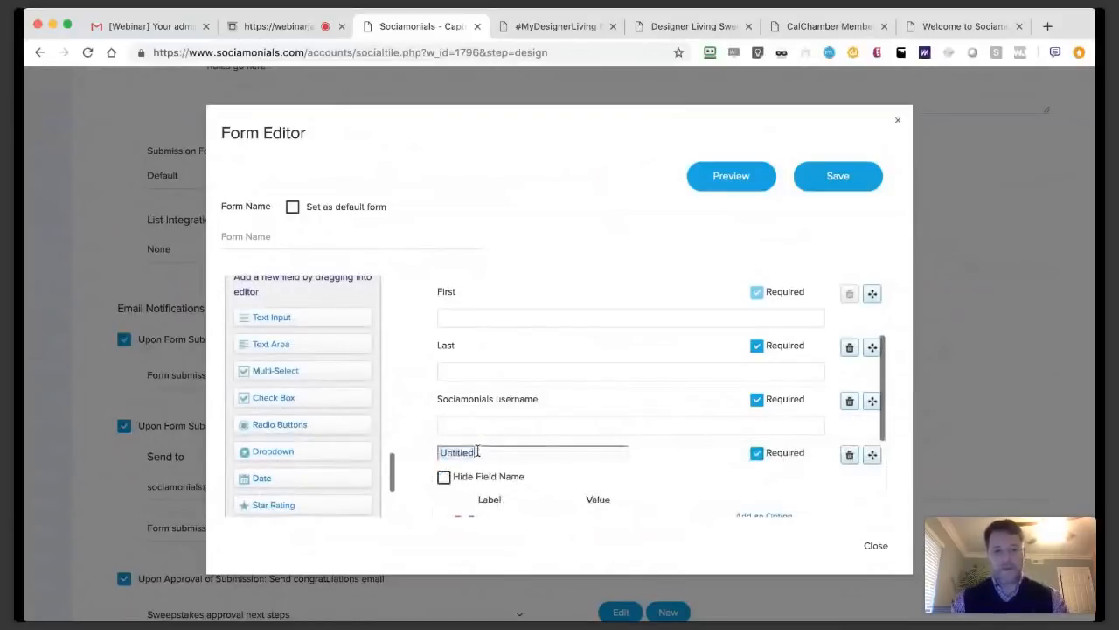
{"action": "type", "text": "Company type"}
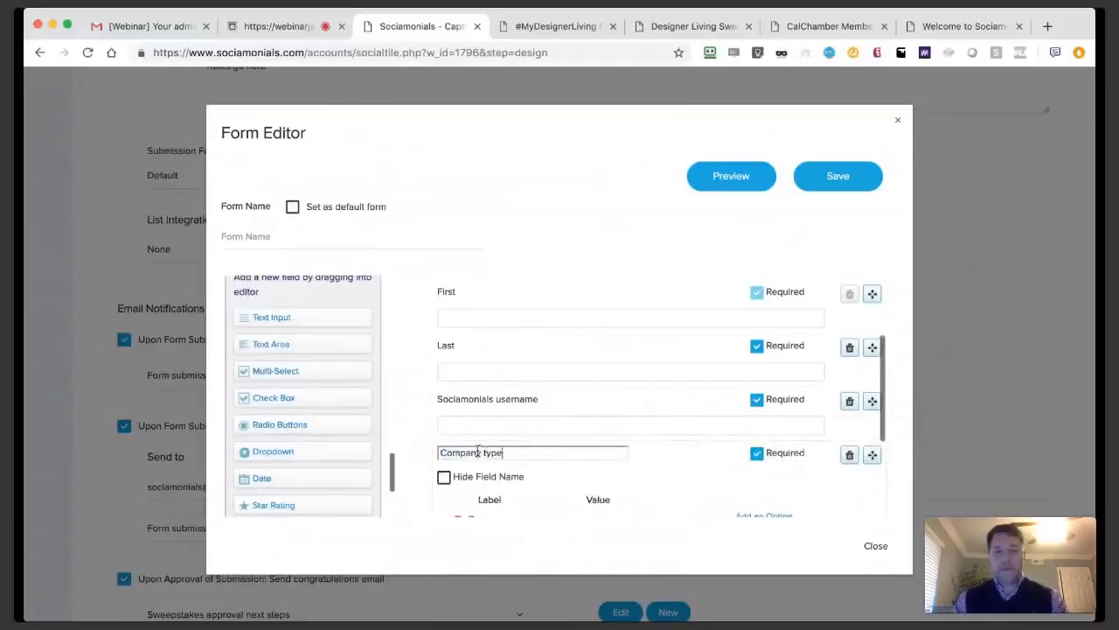
Set the first Company type option's label to "Agency" and its value to "agency".
{"action": "scroll", "coordinate": [477, 449], "scroll_direction": "down", "scroll_amount": 2}
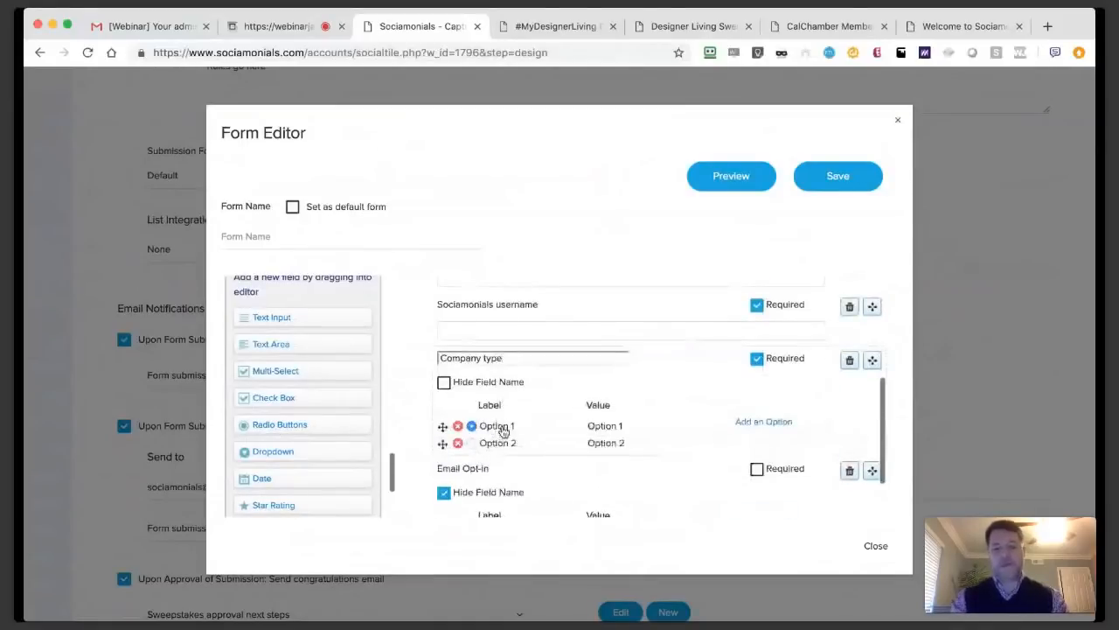
{"action": "left_click", "coordinate": [491, 426]}
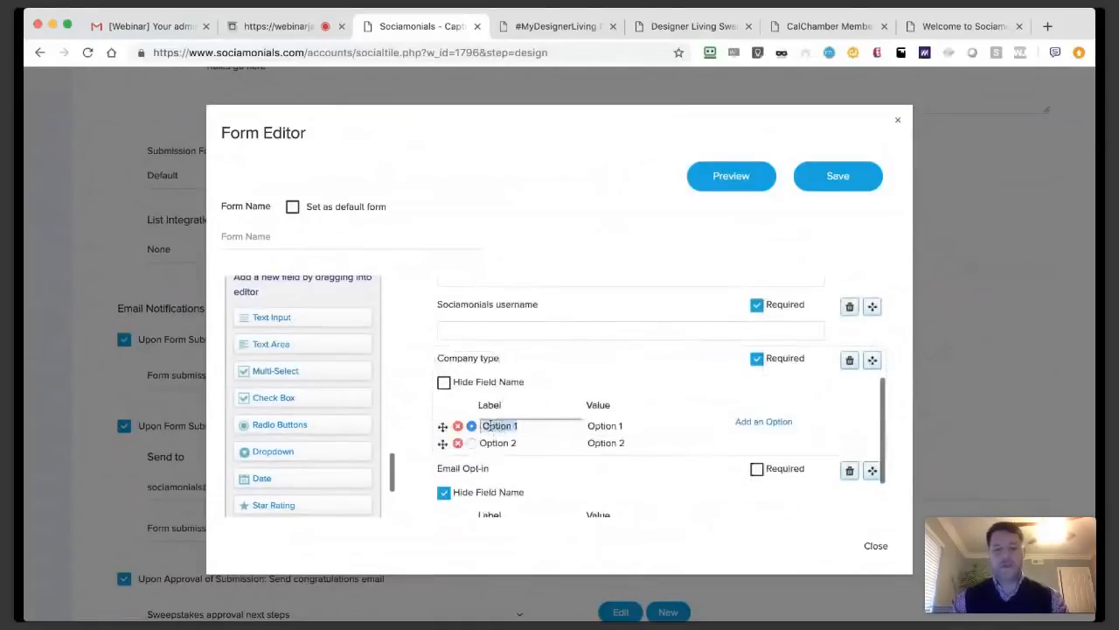
{"action": "type", "text": "Agency"}
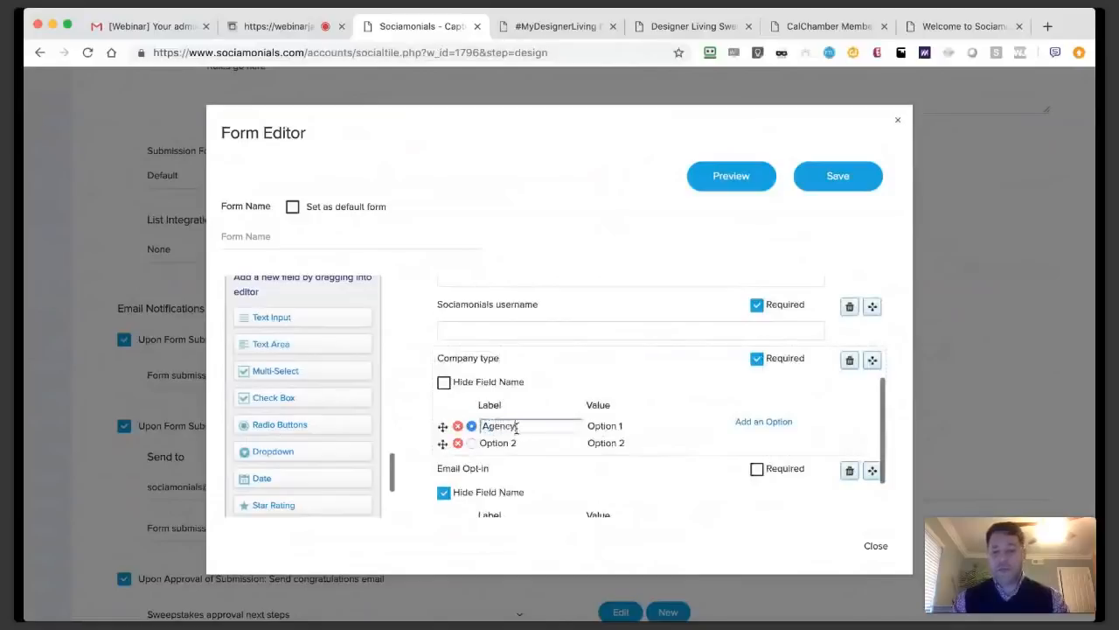
{"action": "left_click", "coordinate": [621, 426]}
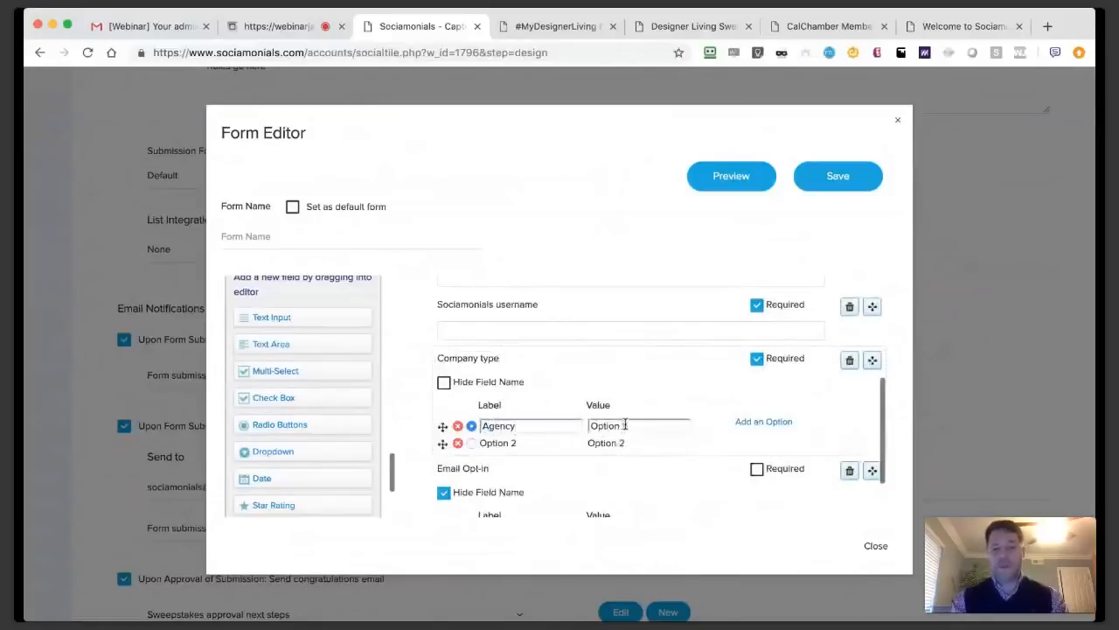
{"action": "type", "text": "agency"}
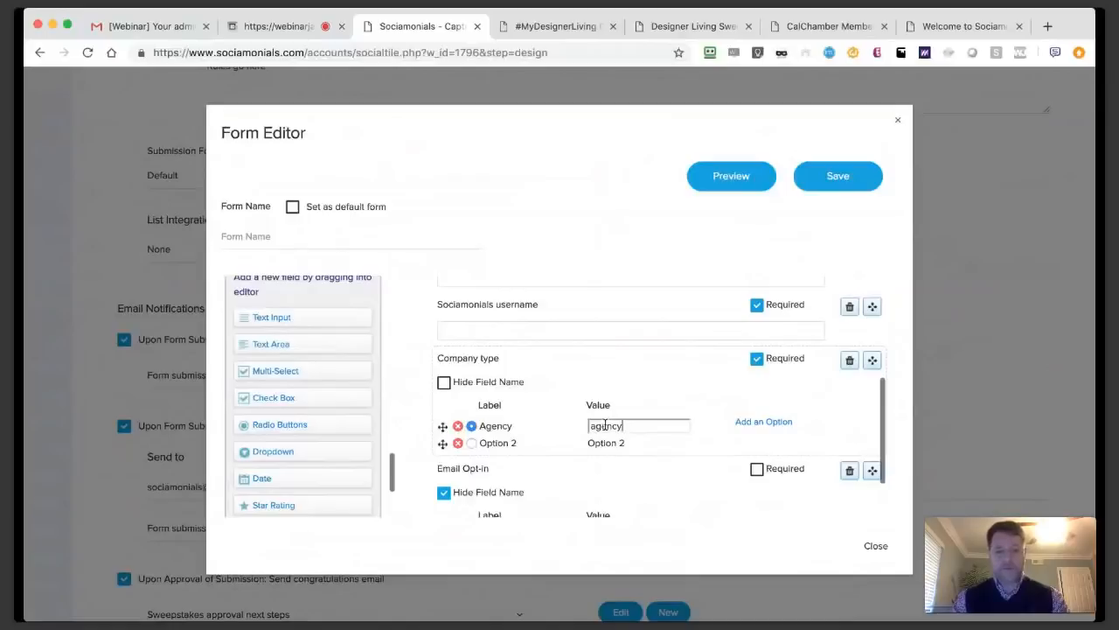
Set the second Company type option's label to "Ecommerce" and its value to "ecomm".
{"action": "left_click", "coordinate": [504, 445]}
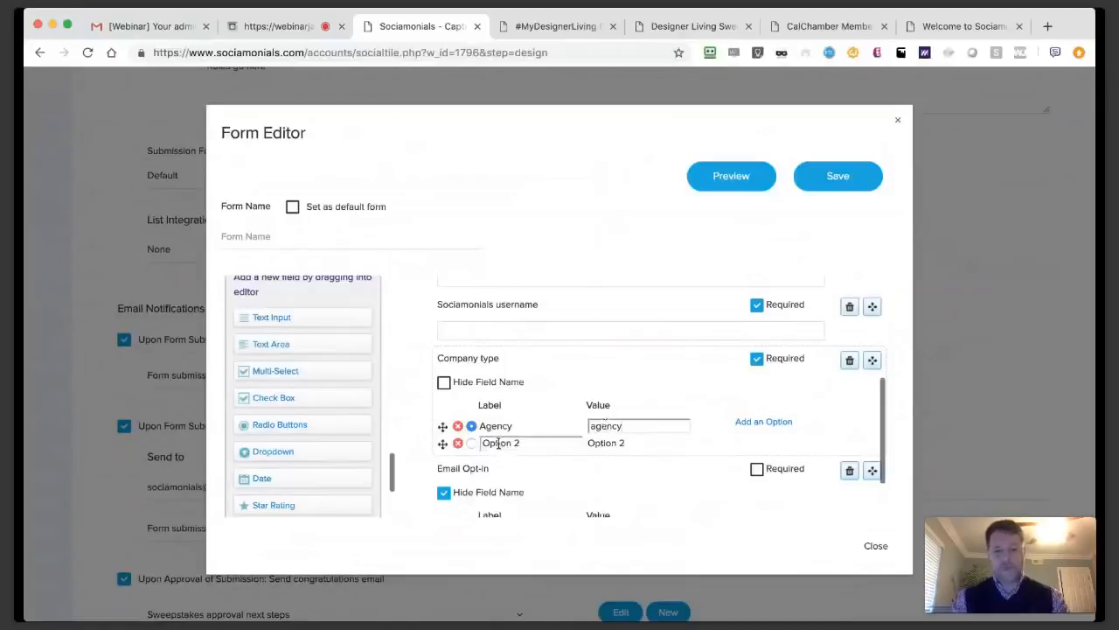
{"action": "triple_click", "coordinate": [511, 444]}
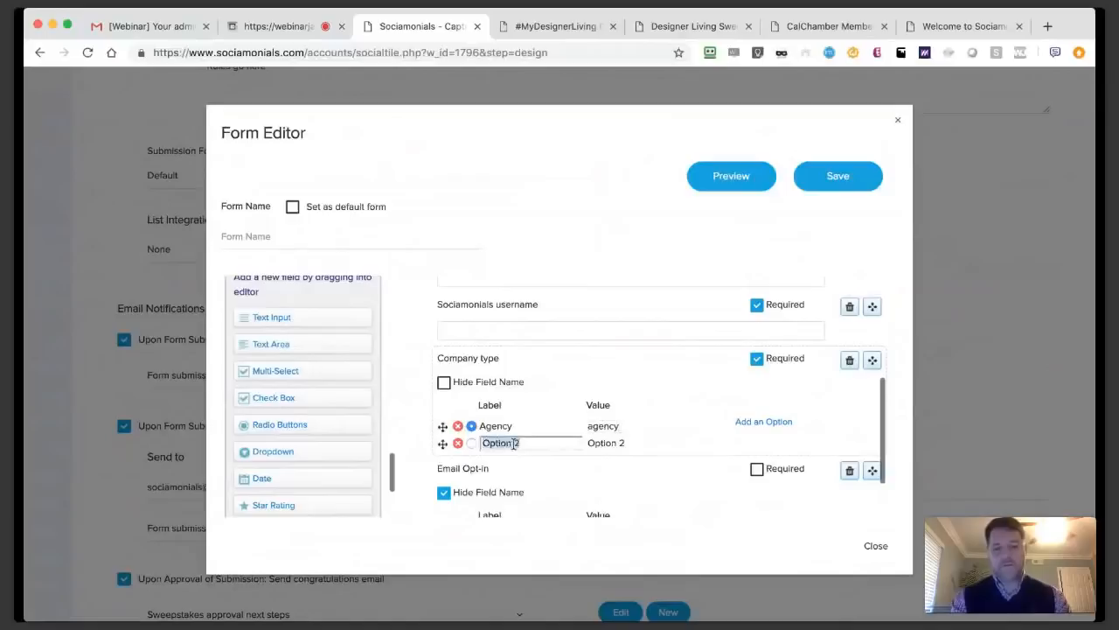
{"action": "type", "text": "Ecommerce"}
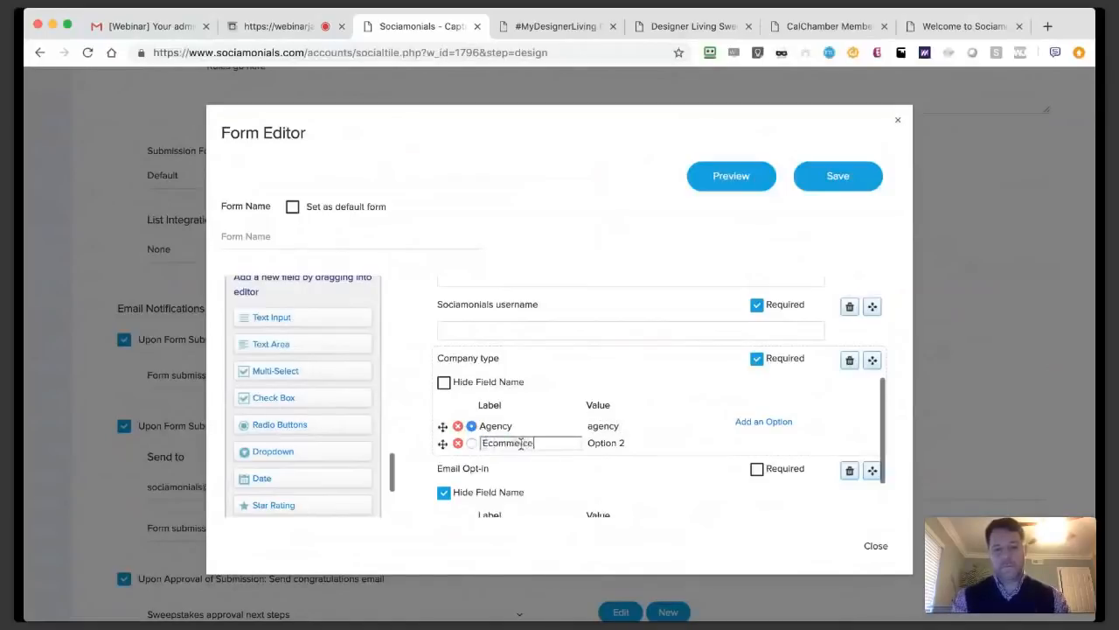
{"action": "left_click", "coordinate": [614, 442]}
{"action": "triple_click", "coordinate": [615, 442]}
{"action": "type", "text": "ecomm"}
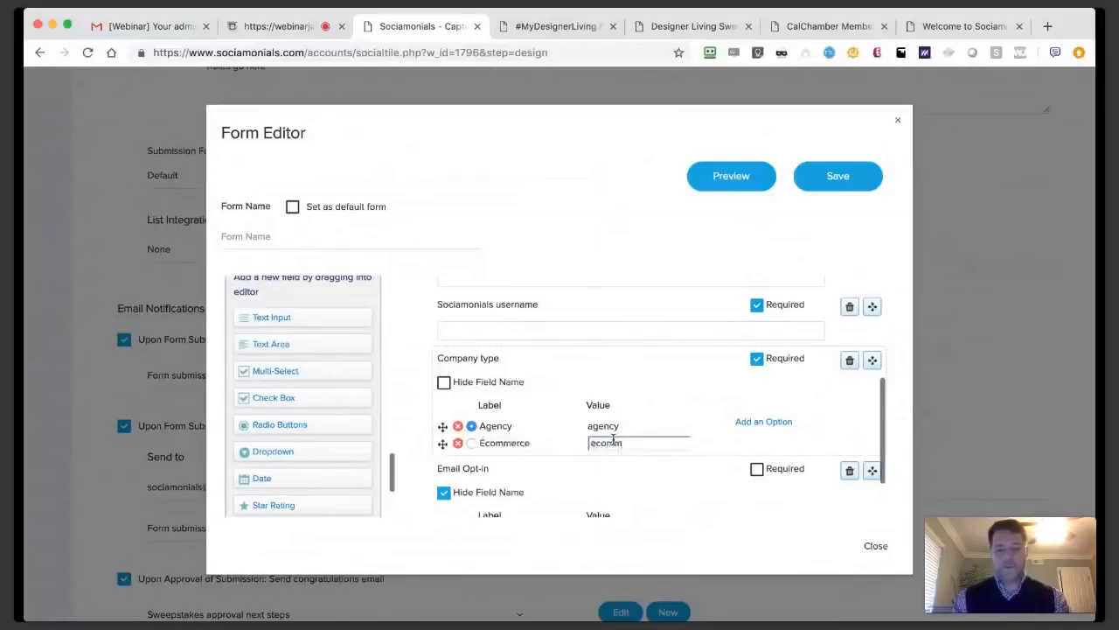
Add a third Company type option with "B2B" as both its label and its value.
{"action": "left_click", "coordinate": [773, 426]}
{"action": "left_click", "coordinate": [527, 460]}
{"action": "key", "text": "BackSpace"}
{"action": "key", "text": "BackSpace"}
{"action": "key", "text": "BackSpace"}
{"action": "key", "text": "BackSpace"}
{"action": "key", "text": "BackSpace"}
{"action": "key", "text": "BackSpace"}
{"action": "key", "text": "BackSpace"}
{"action": "key", "text": "BackSpace"}
{"action": "type", "text": "B2B"}
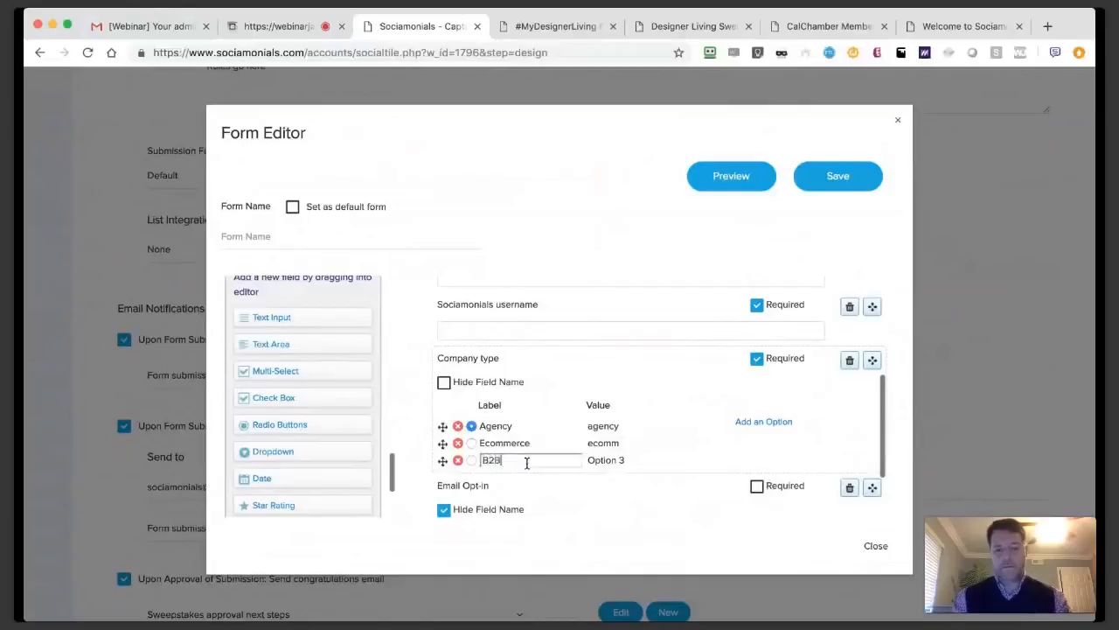
{"action": "left_click", "coordinate": [624, 460]}
{"action": "type", "text": "B"}
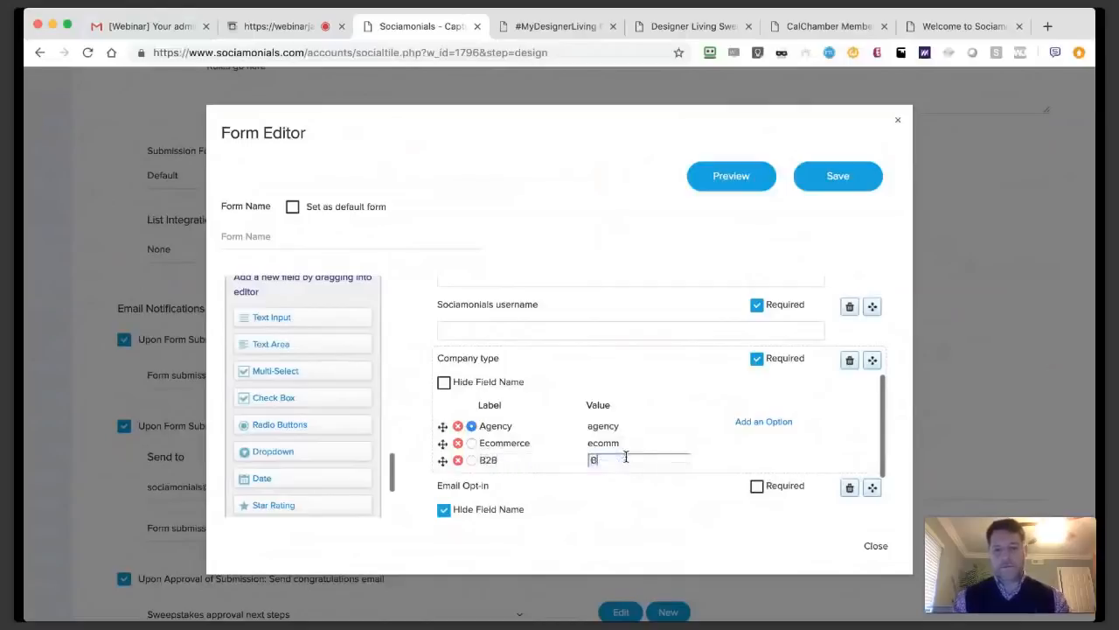
{"action": "type", "text": "2B"}
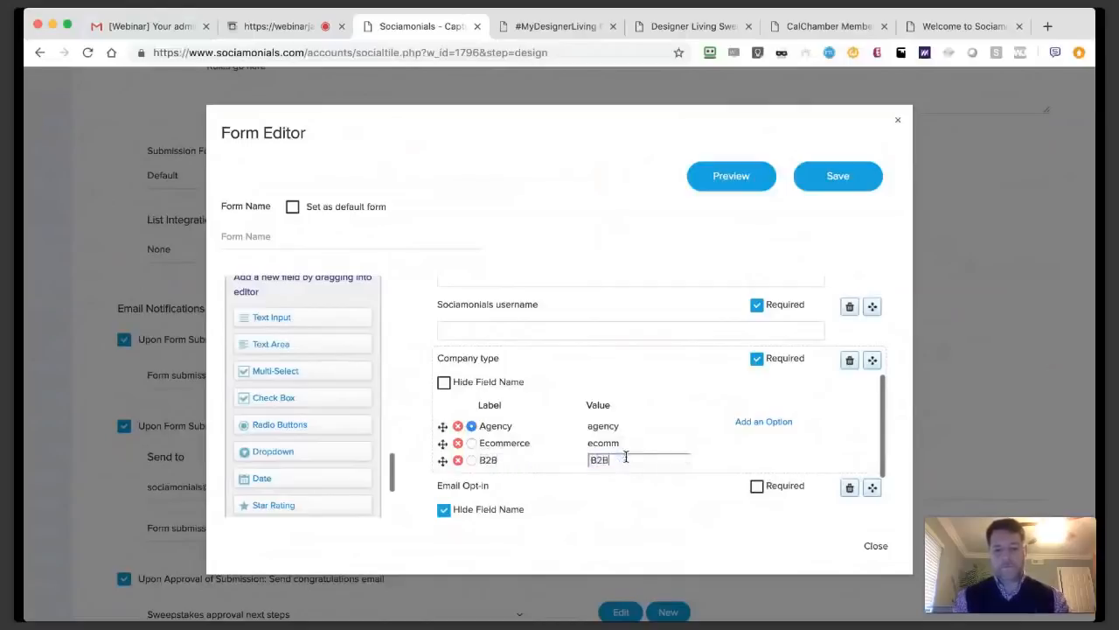
Add a fourth Company type option with "Other" as both its label and its value.
{"action": "left_click", "coordinate": [748, 428]}
{"action": "type", "text": "Other"}
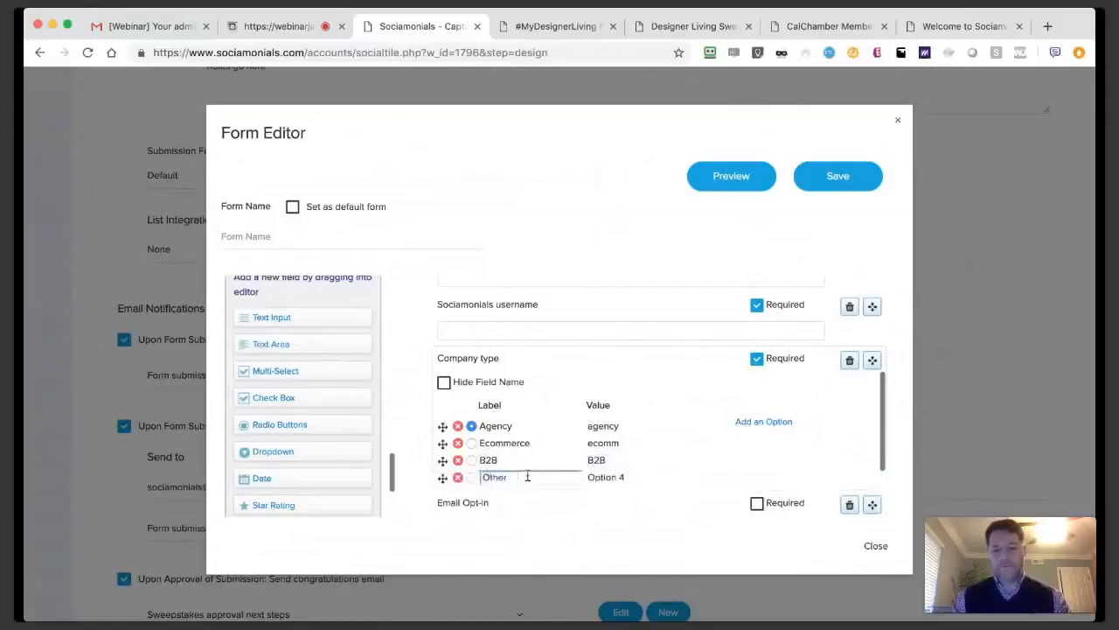
{"action": "left_click", "coordinate": [606, 478]}
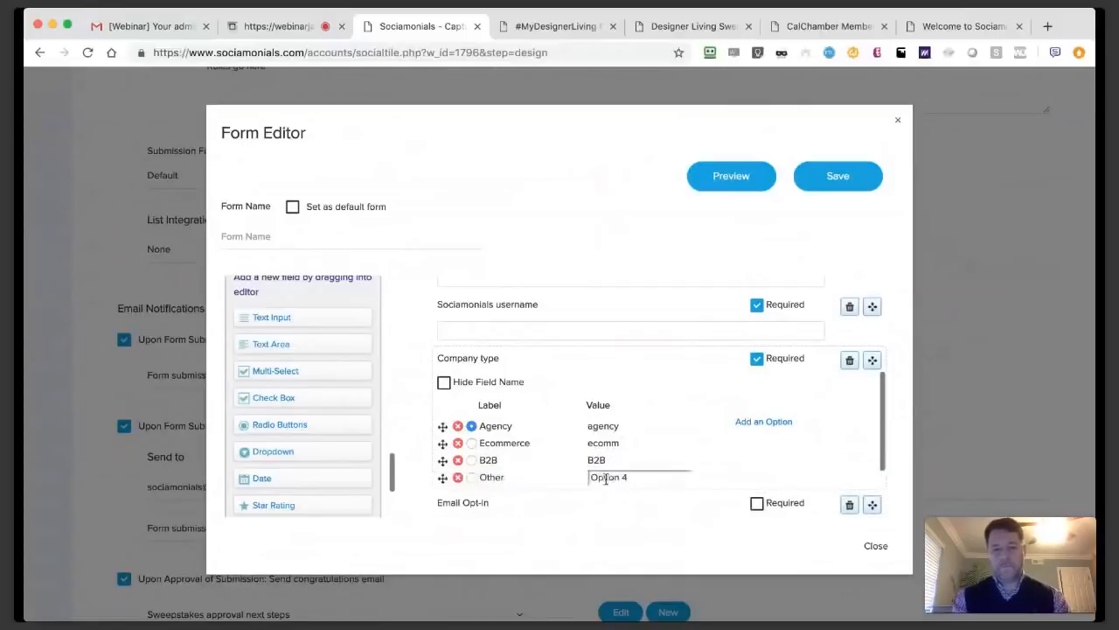
{"action": "type", "text": "Other"}
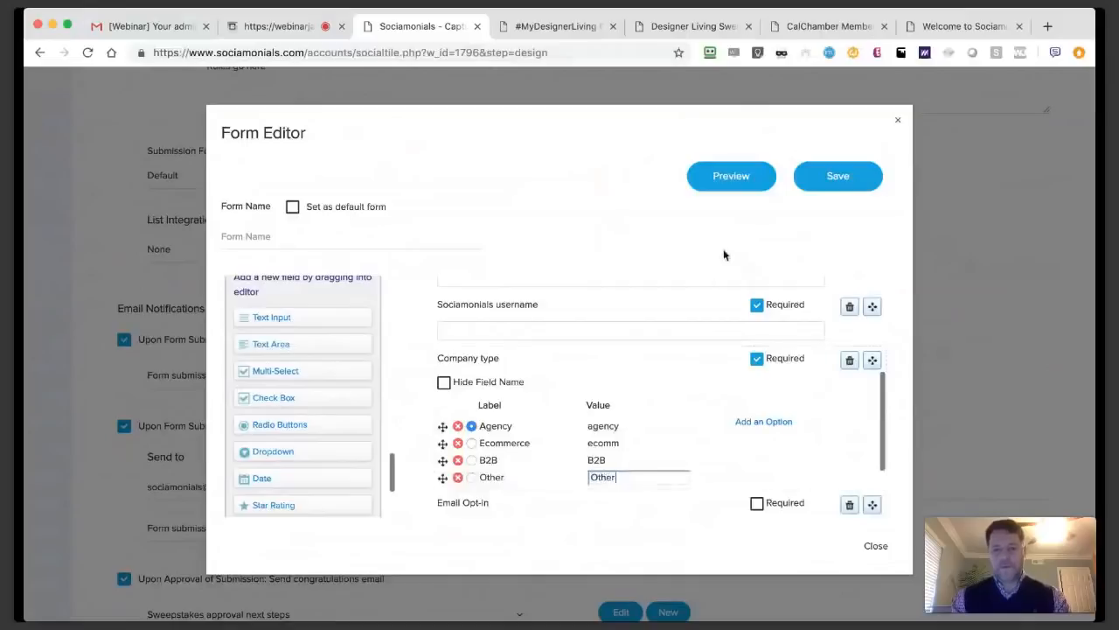
Preview the submission form with its new fields, and return to the form editor.
{"action": "left_click", "coordinate": [731, 183]}
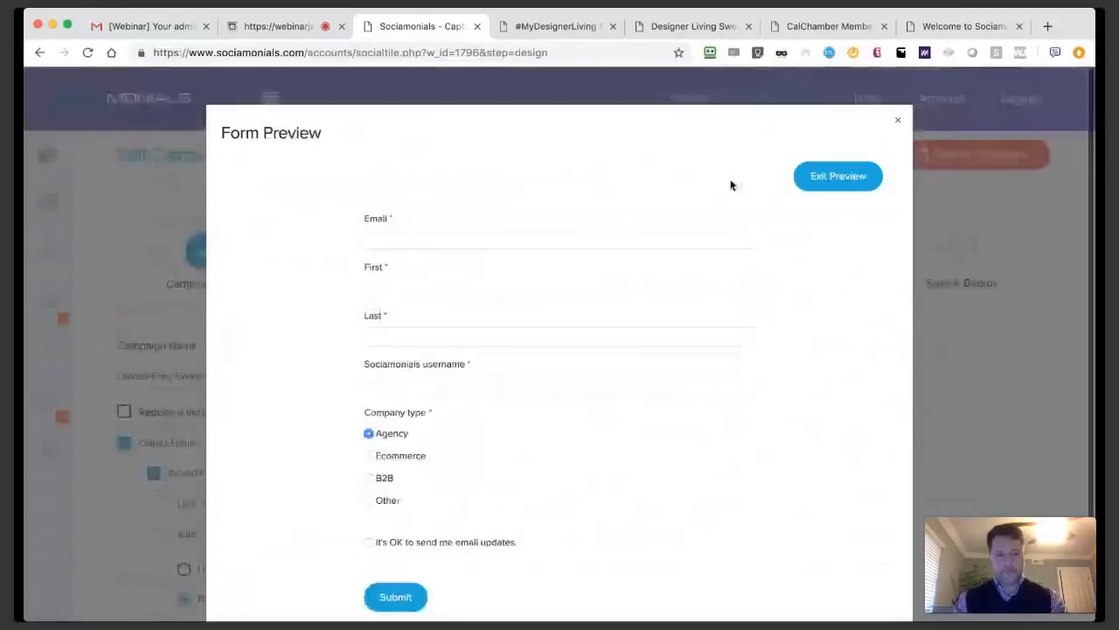
{"action": "scroll", "coordinate": [622, 378], "scroll_direction": "down", "scroll_amount": 2}
{"action": "scroll", "coordinate": [623, 379], "scroll_direction": "down", "scroll_amount": 2}
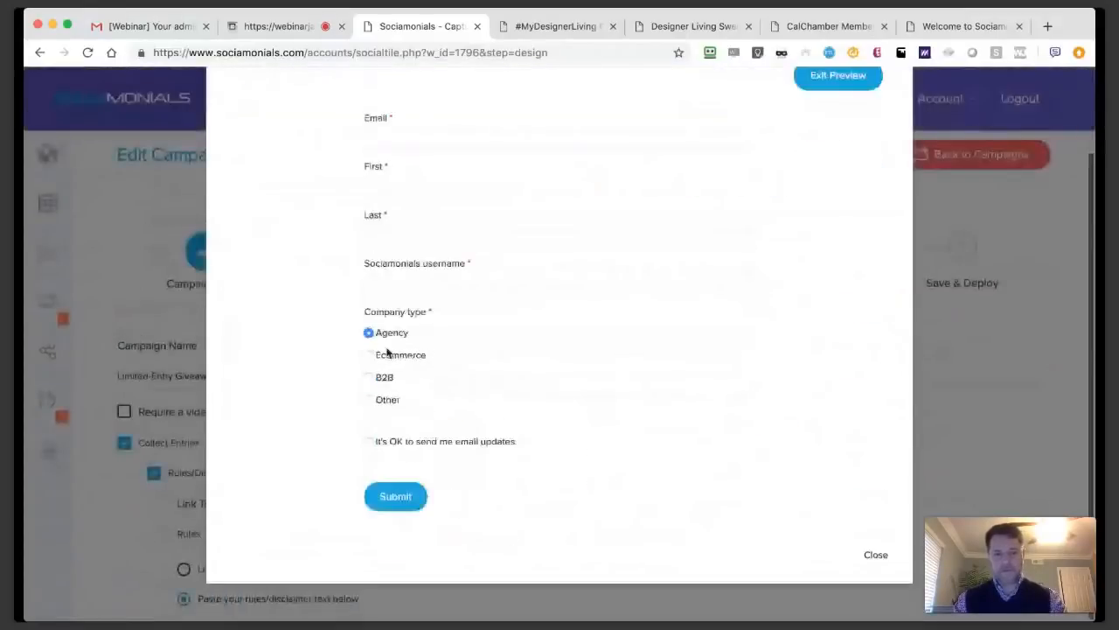
{"action": "scroll", "coordinate": [641, 388], "scroll_direction": "up", "scroll_amount": 1}
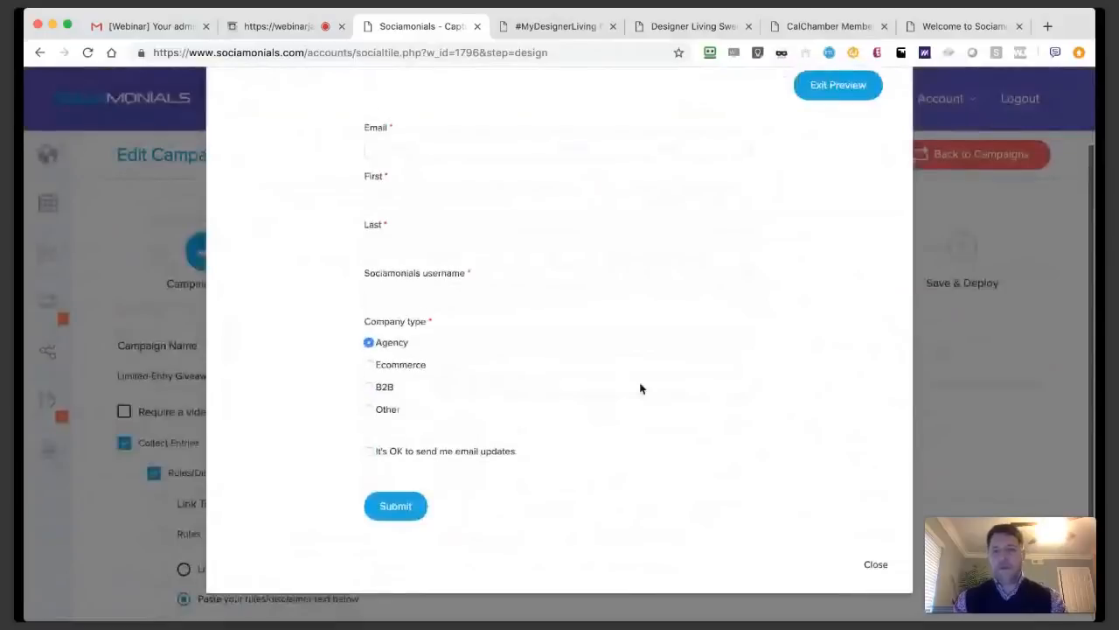
{"action": "scroll", "coordinate": [640, 388], "scroll_direction": "up", "scroll_amount": 3}
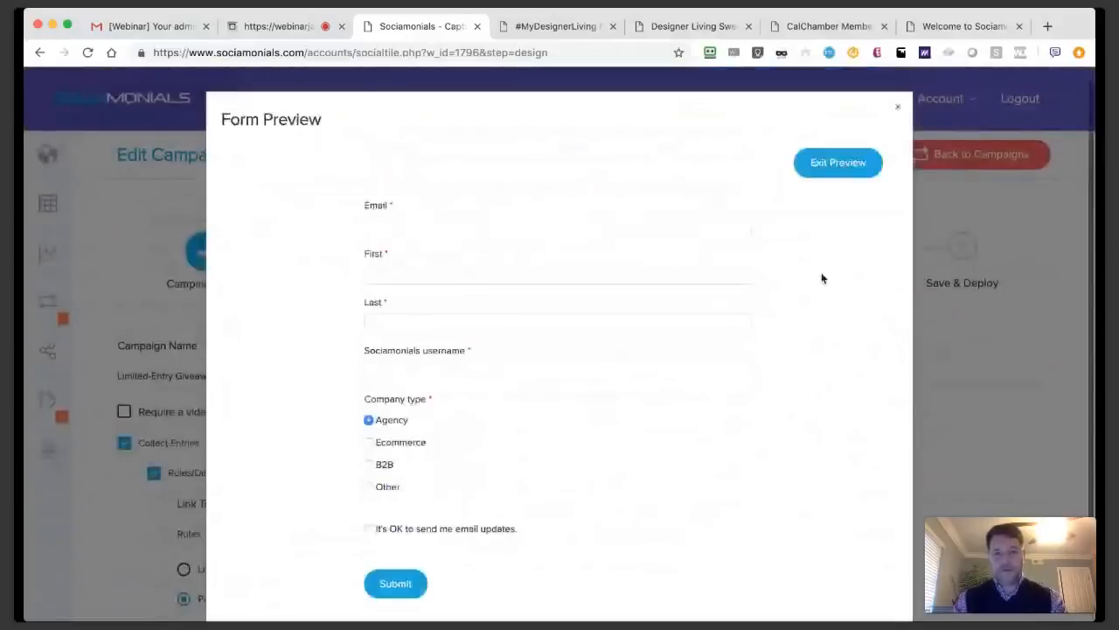
{"action": "left_click", "coordinate": [838, 162]}
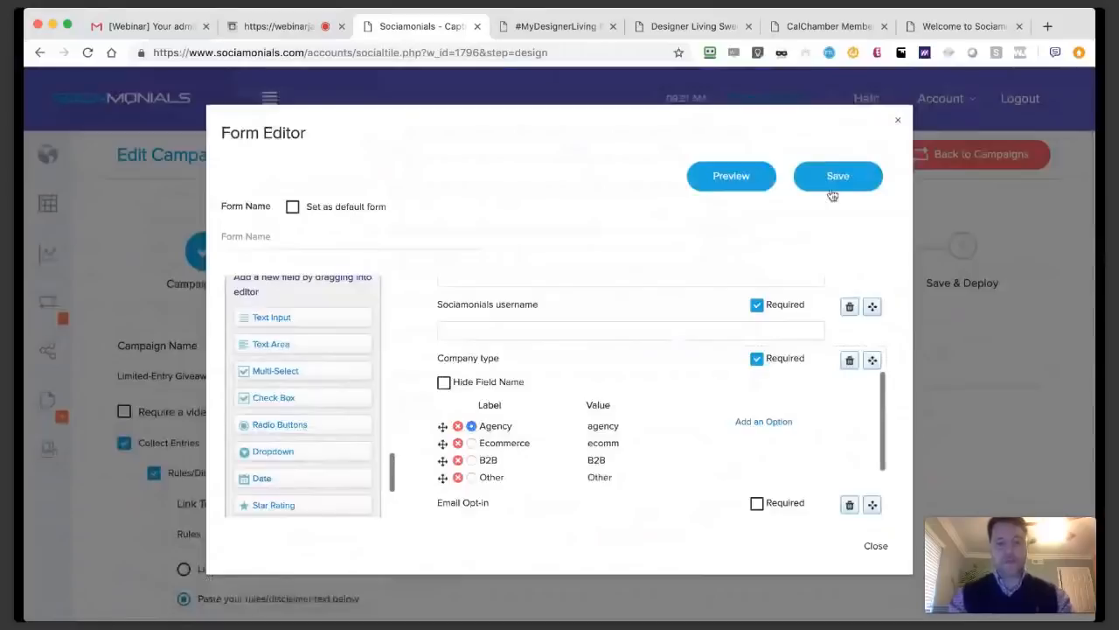
Name the submission form "Sweeps 2" and save it.
{"action": "left_click", "coordinate": [259, 239]}
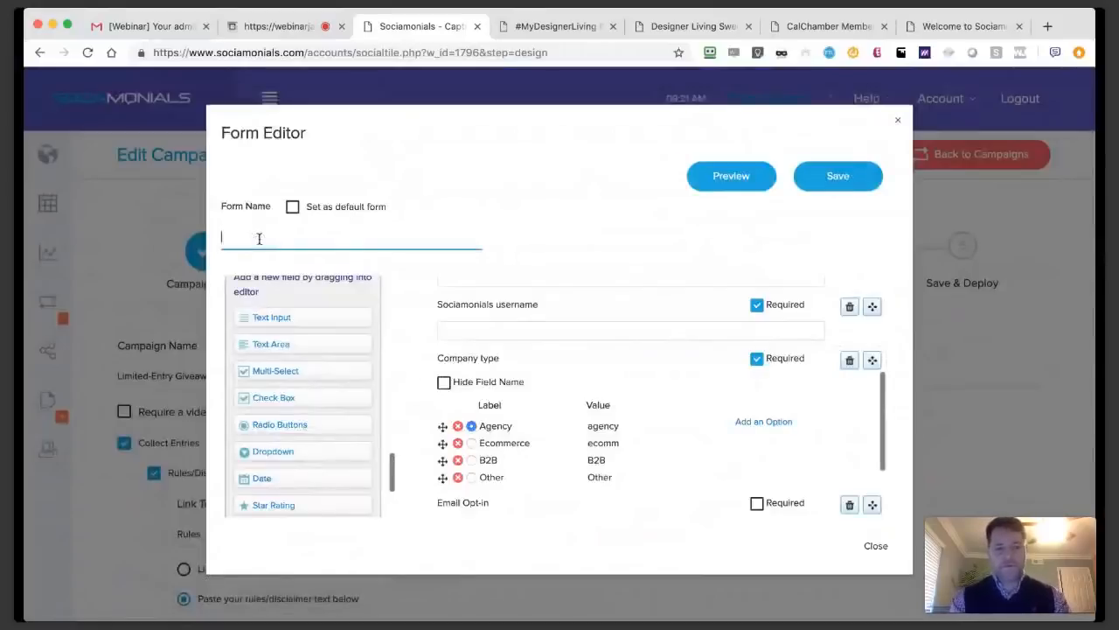
{"action": "type", "text": "Swee"}
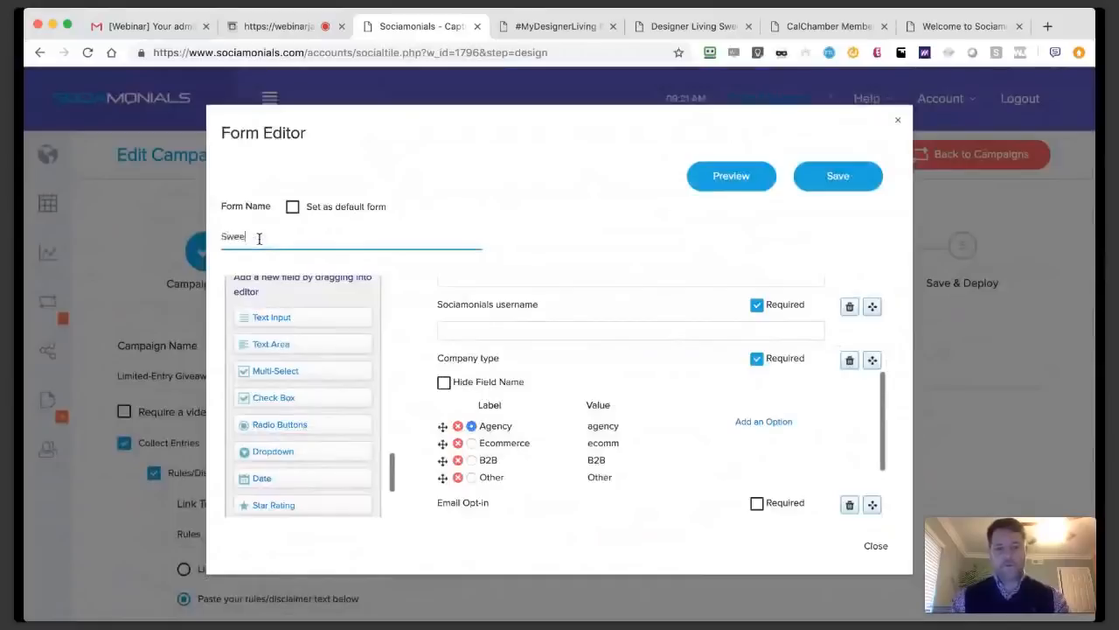
{"action": "type", "text": "ps 2"}
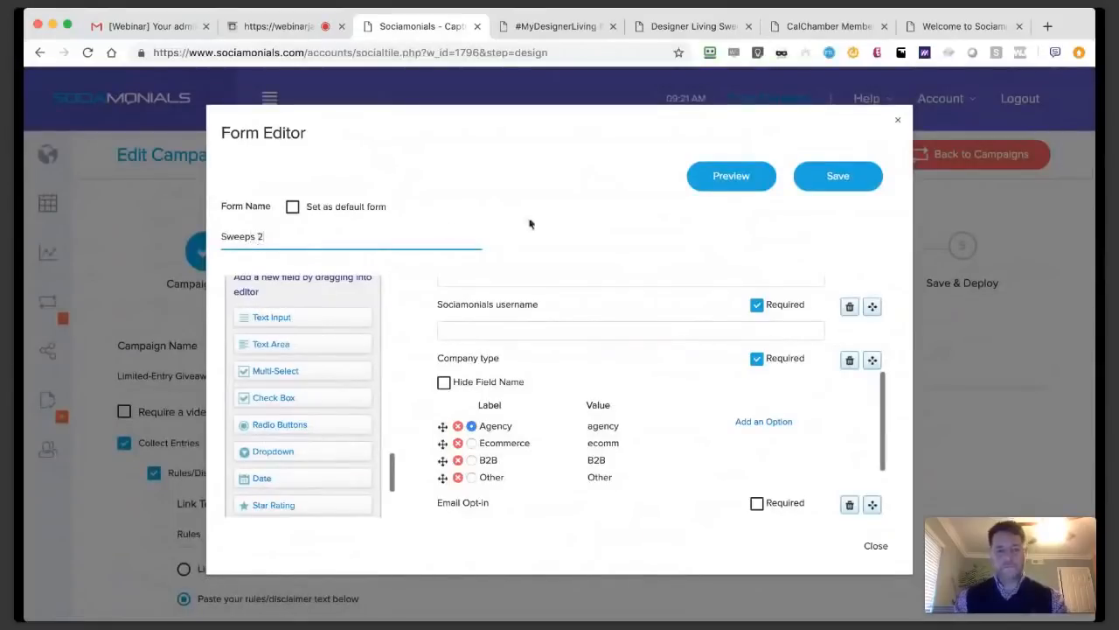
{"action": "left_click", "coordinate": [838, 176]}
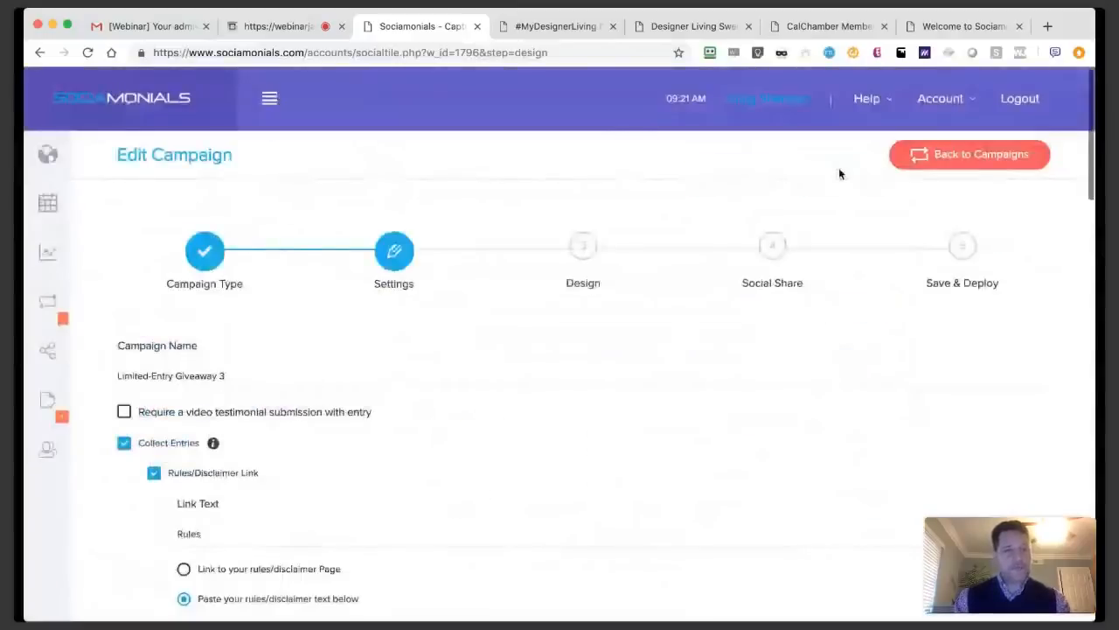
Set the campaign's list integration to Mailchimp with the "Sociamonials Test" list.
{"action": "scroll", "coordinate": [434, 367], "scroll_direction": "down", "scroll_amount": 4}
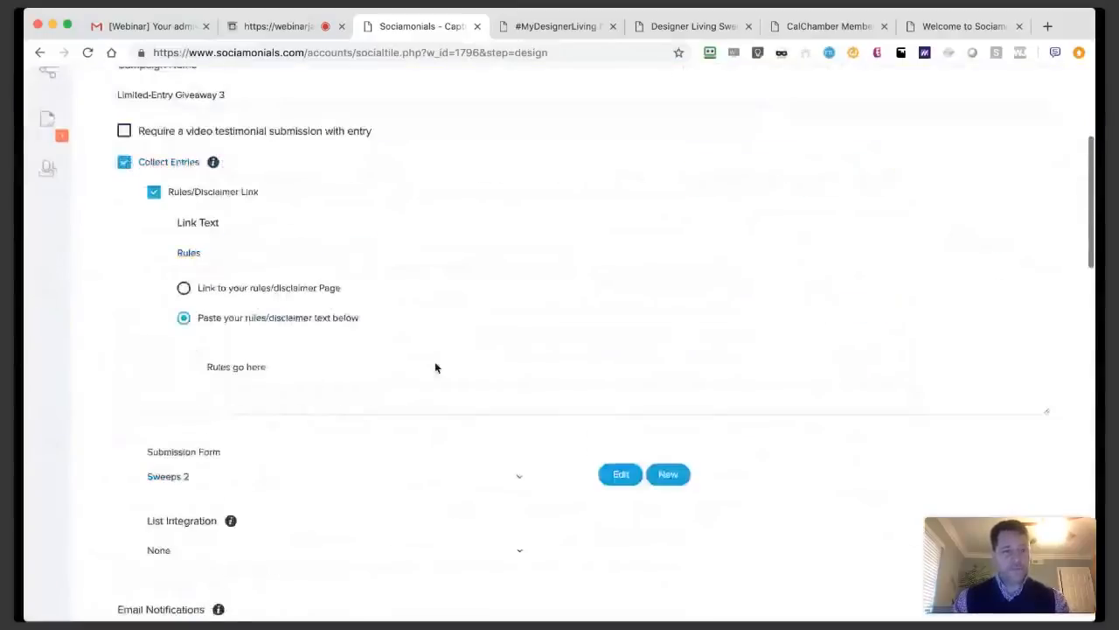
{"action": "scroll", "coordinate": [435, 367], "scroll_direction": "down", "scroll_amount": 4}
{"action": "left_click", "coordinate": [198, 190]}
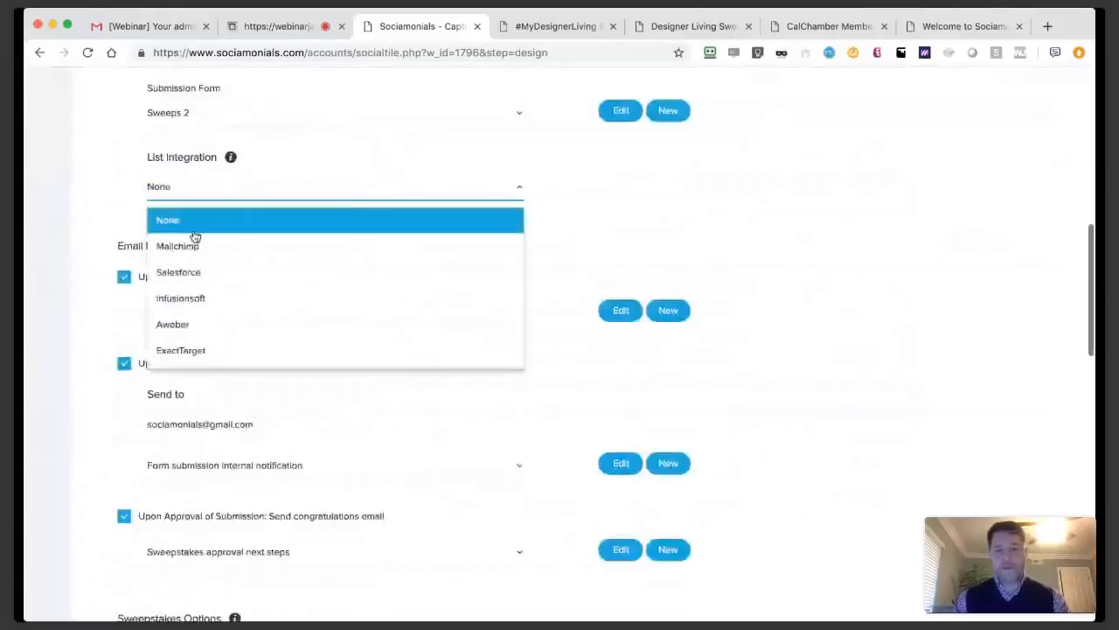
{"action": "left_click", "coordinate": [184, 246]}
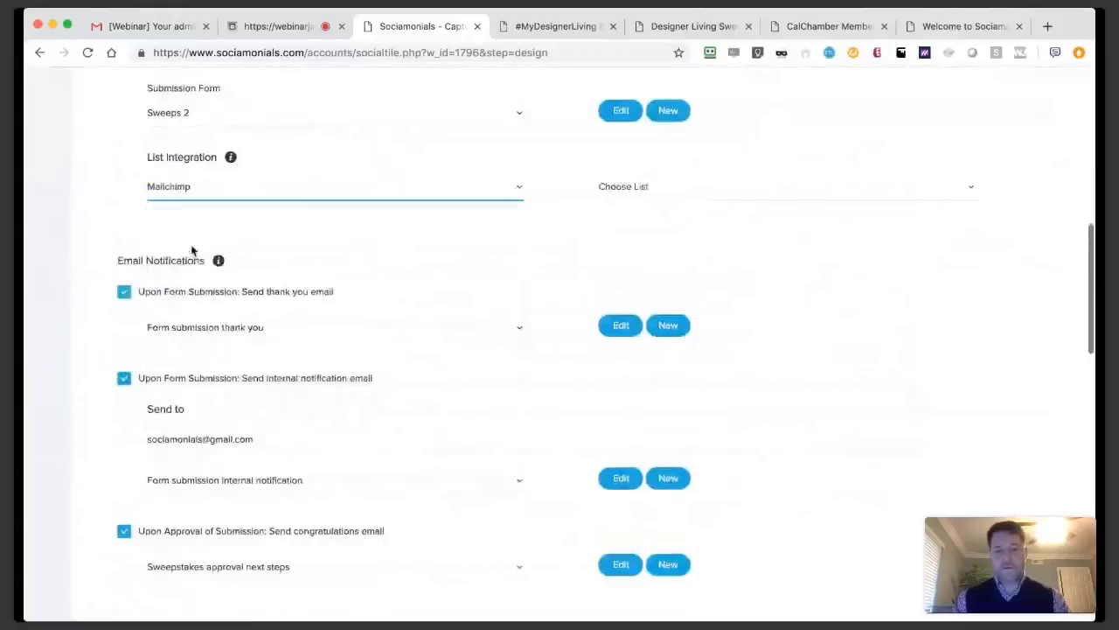
{"action": "left_click", "coordinate": [660, 190]}
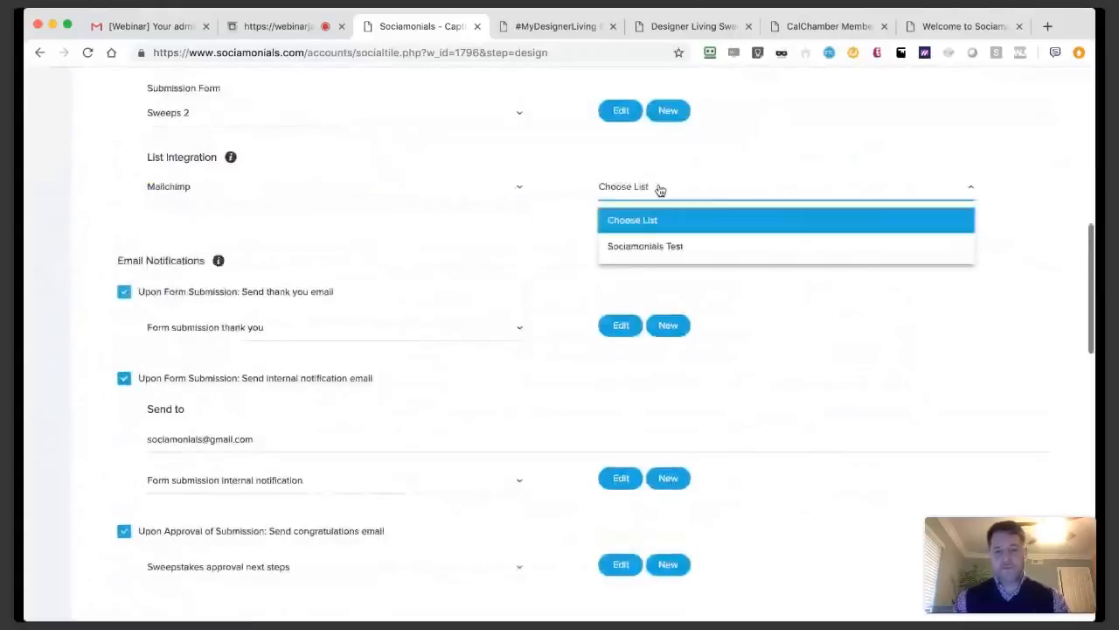
{"action": "left_click", "coordinate": [663, 248]}
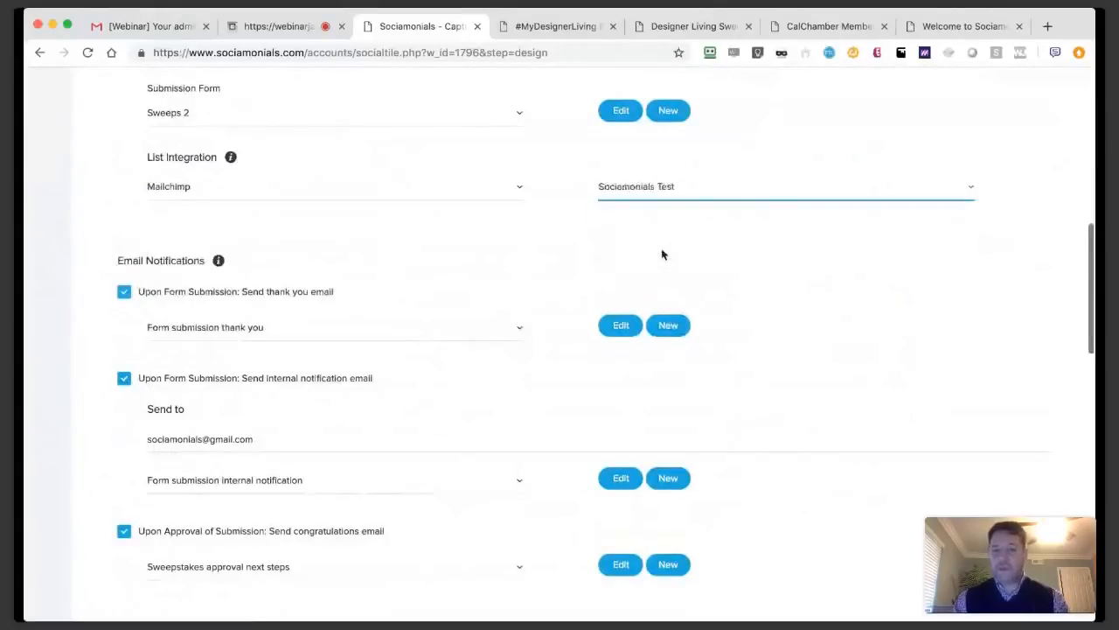
{"action": "scroll", "coordinate": [554, 189], "scroll_direction": "up", "scroll_amount": 3}
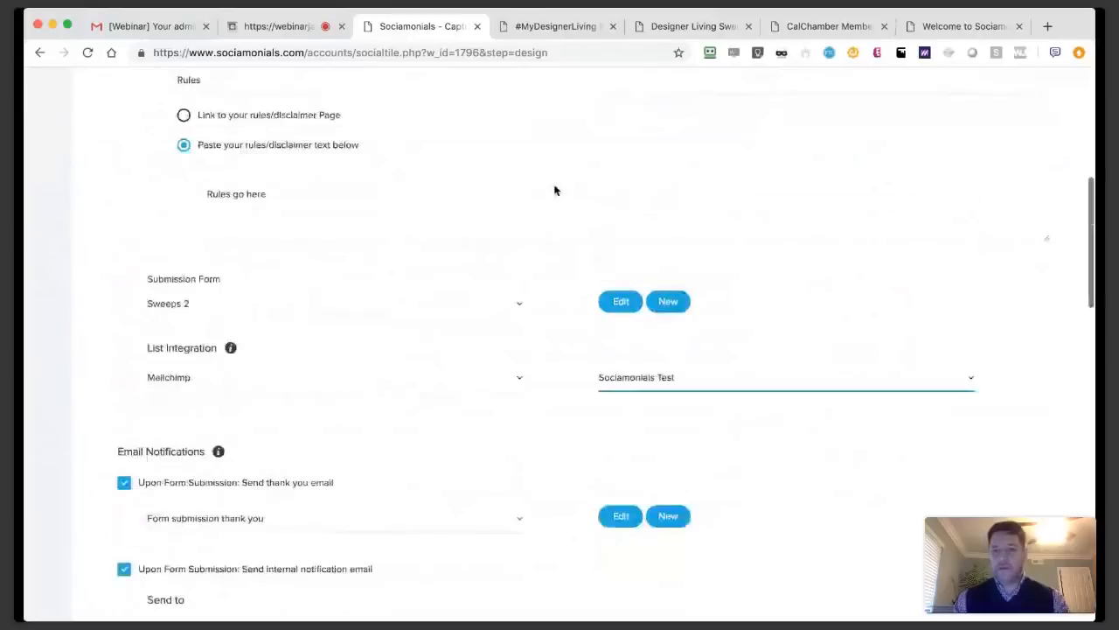
{"action": "scroll", "coordinate": [554, 189], "scroll_direction": "up", "scroll_amount": 8}
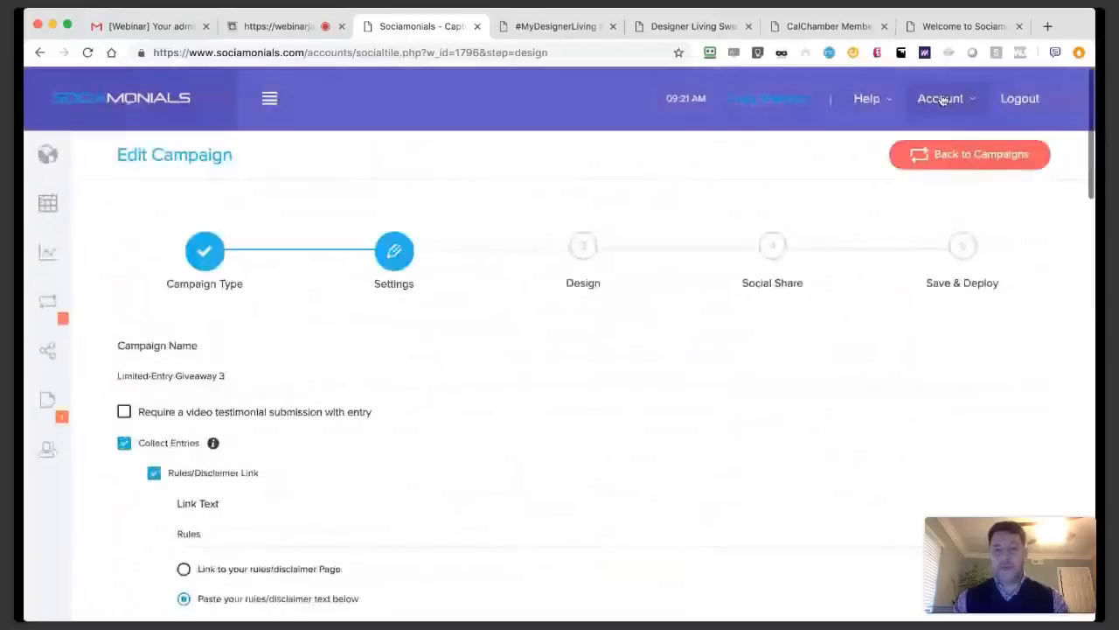
{"action": "left_click", "coordinate": [940, 98]}
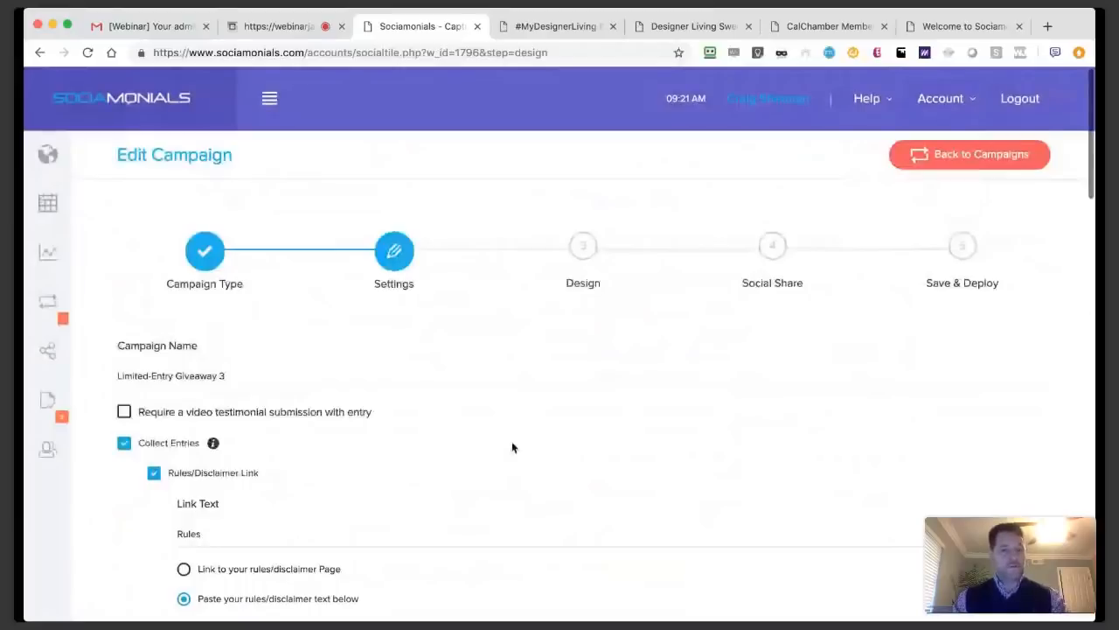
Open the "Form submission thank you" email of the campaign's email notifications for editing.
{"action": "scroll", "coordinate": [512, 446], "scroll_direction": "down", "scroll_amount": 5}
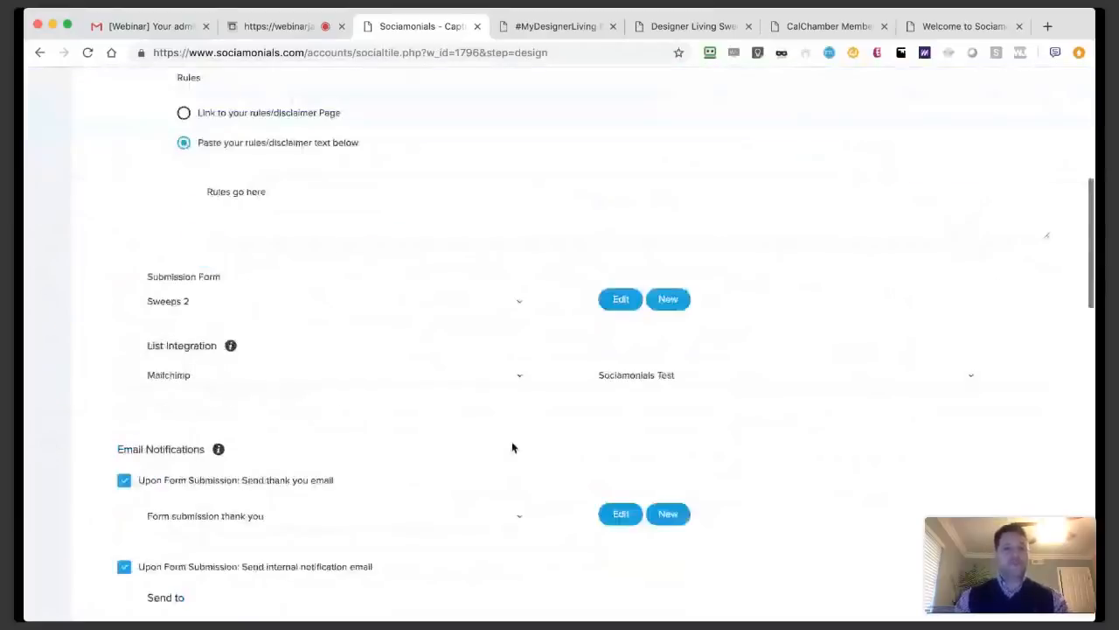
{"action": "scroll", "coordinate": [512, 447], "scroll_direction": "down", "scroll_amount": 2}
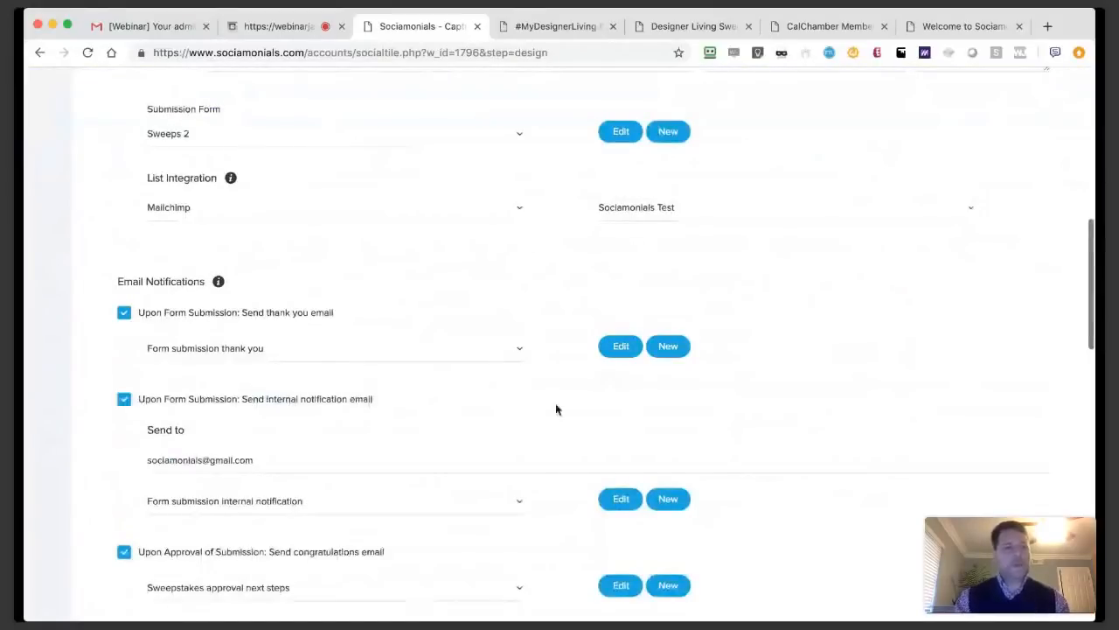
{"action": "scroll", "coordinate": [556, 409], "scroll_direction": "down", "scroll_amount": 1}
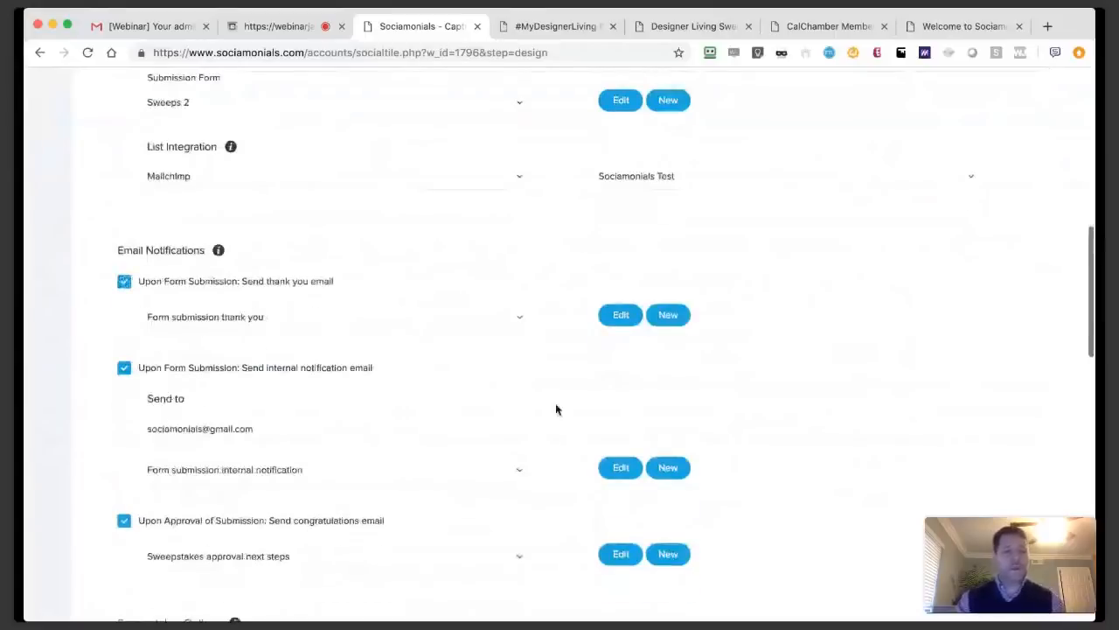
{"action": "scroll", "coordinate": [556, 409], "scroll_direction": "down", "scroll_amount": 3}
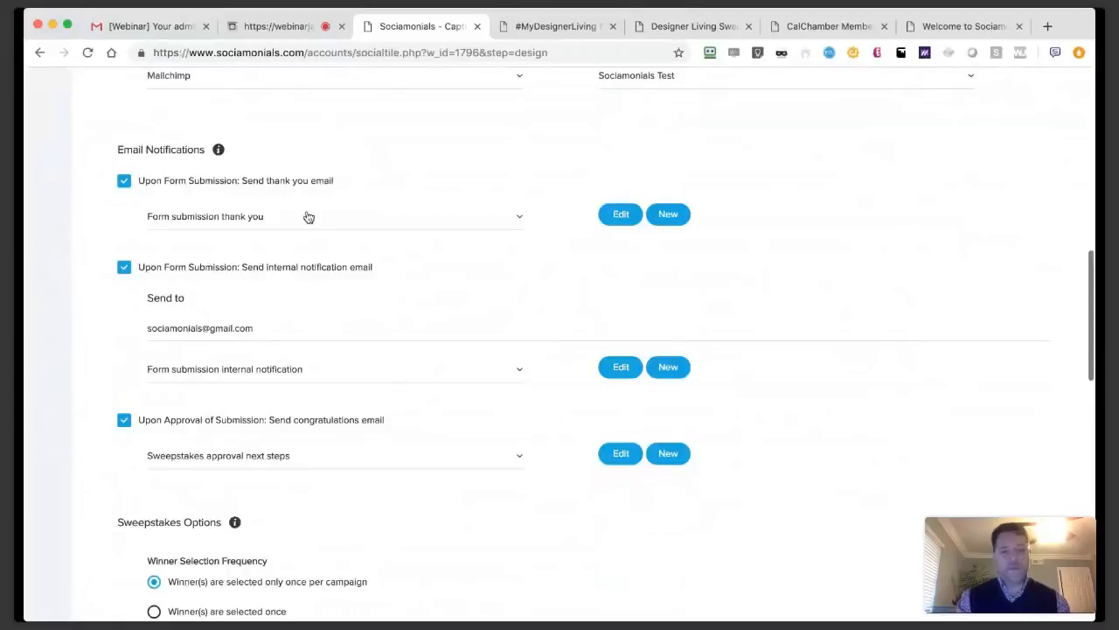
{"action": "left_click", "coordinate": [622, 216]}
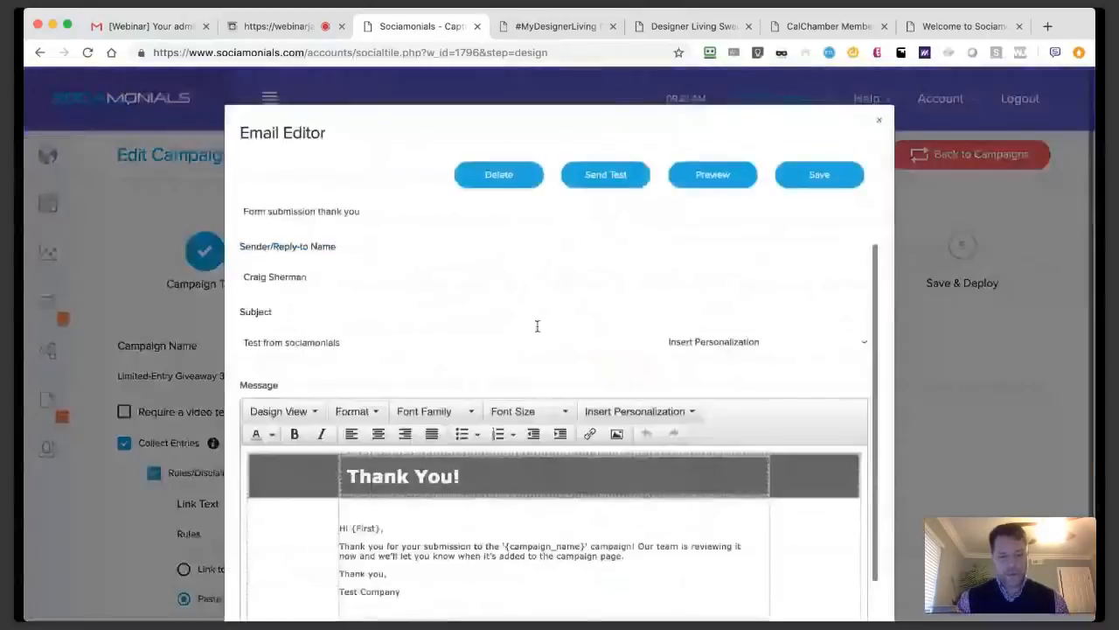
Add the First personalization field to the end of the thank-you email's subject.
{"action": "scroll", "coordinate": [375, 429], "scroll_direction": "down", "scroll_amount": 2}
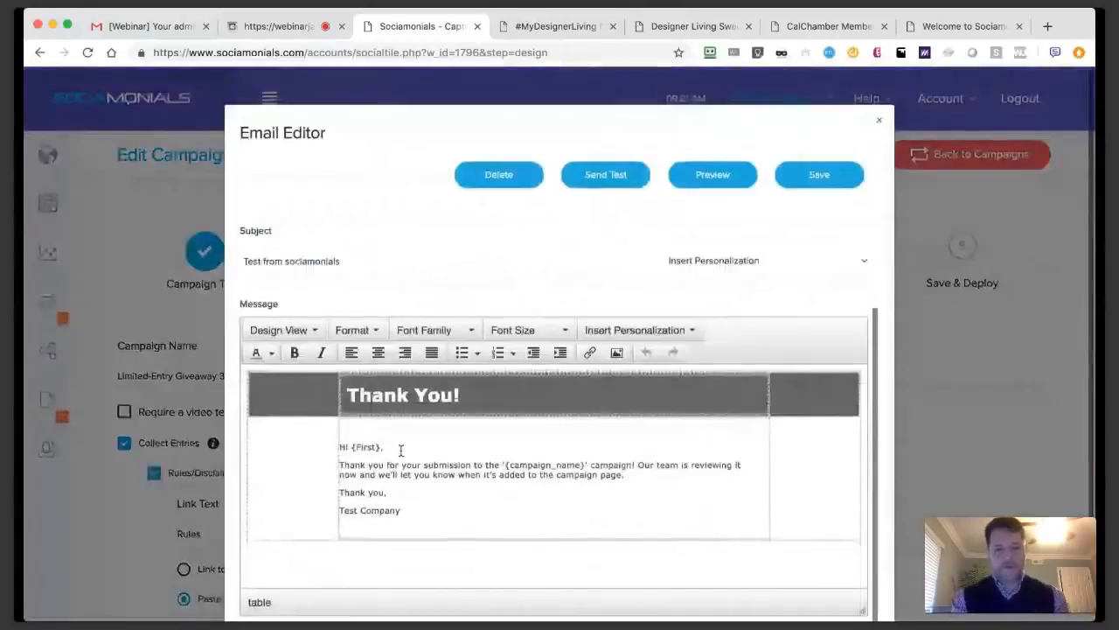
{"action": "scroll", "coordinate": [401, 450], "scroll_direction": "up", "scroll_amount": 2}
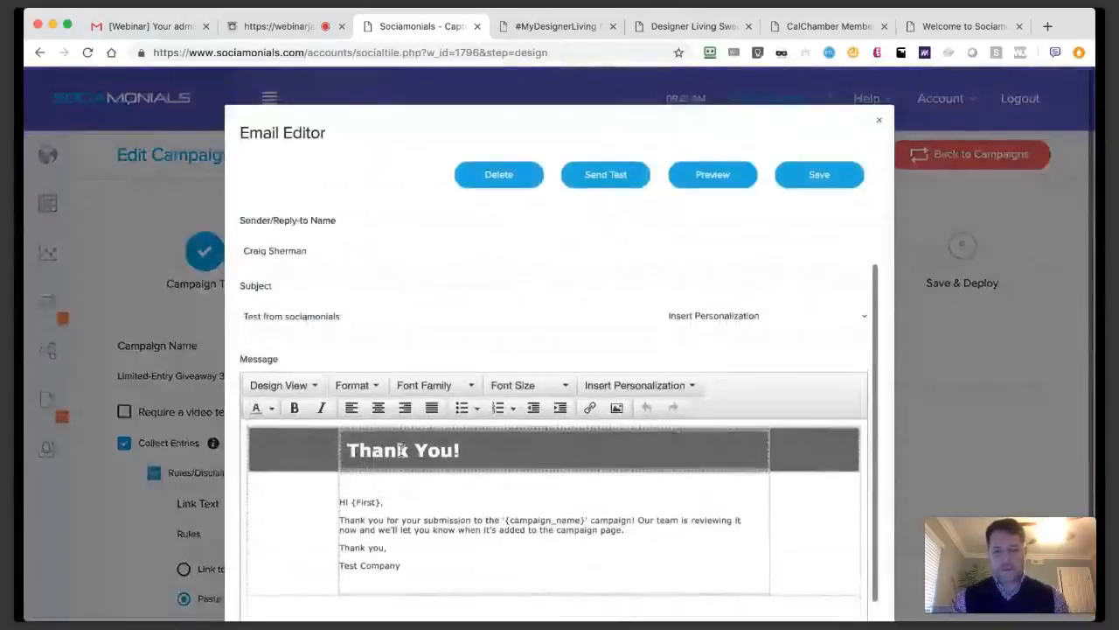
{"action": "scroll", "coordinate": [401, 450], "scroll_direction": "up", "scroll_amount": 1}
{"action": "left_click", "coordinate": [715, 349]}
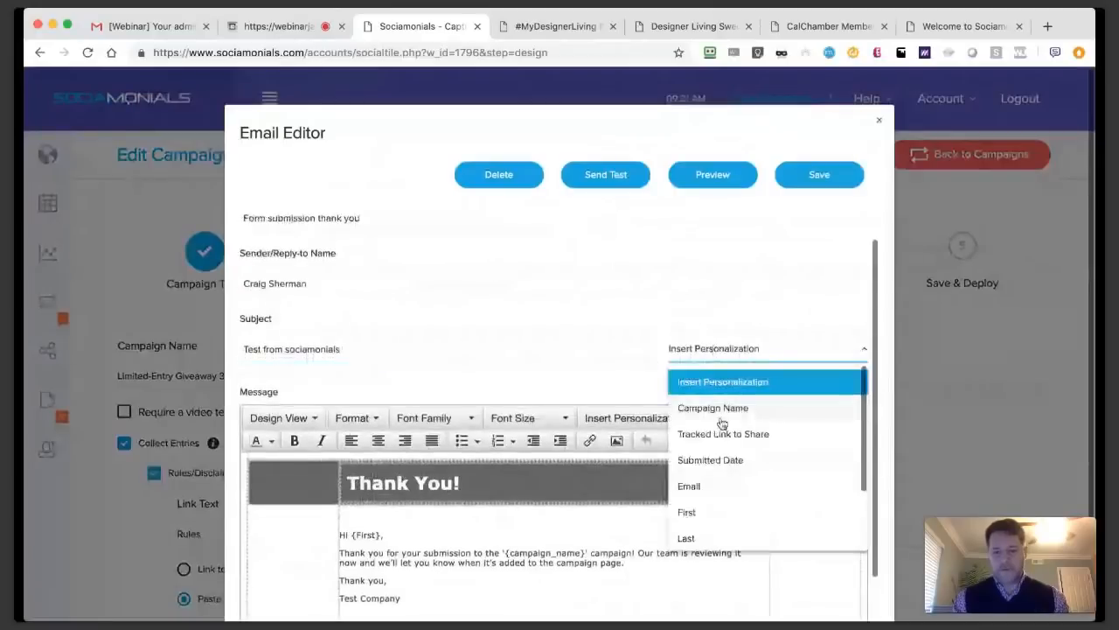
{"action": "scroll", "coordinate": [721, 424], "scroll_direction": "down", "scroll_amount": 2}
{"action": "scroll", "coordinate": [721, 424], "scroll_direction": "up", "scroll_amount": 1}
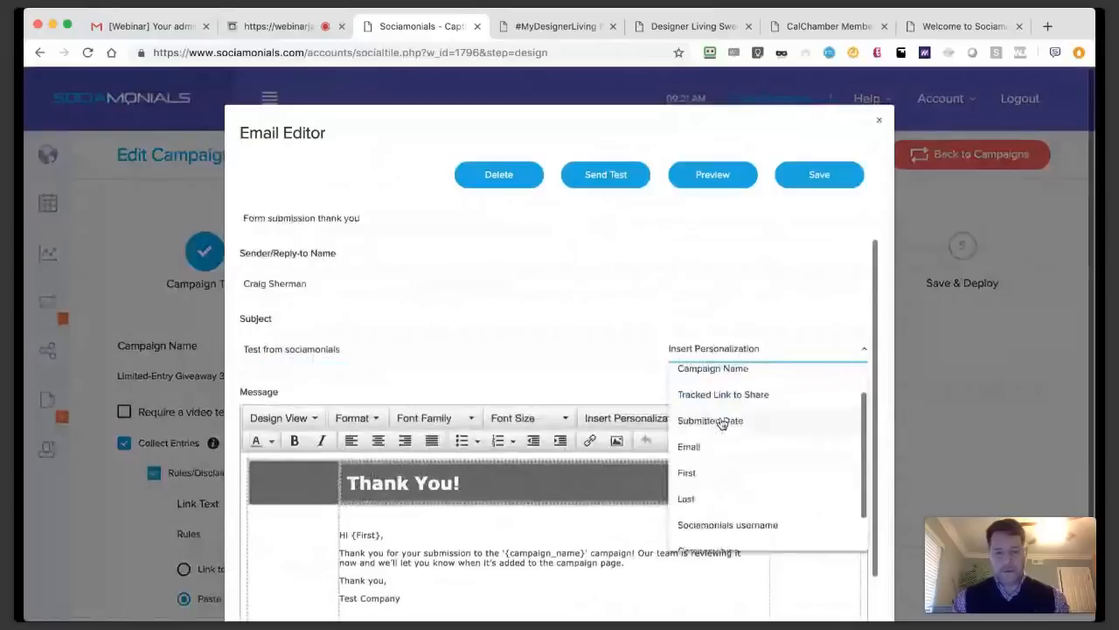
{"action": "scroll", "coordinate": [721, 424], "scroll_direction": "down", "scroll_amount": 2}
{"action": "left_click", "coordinate": [709, 428]}
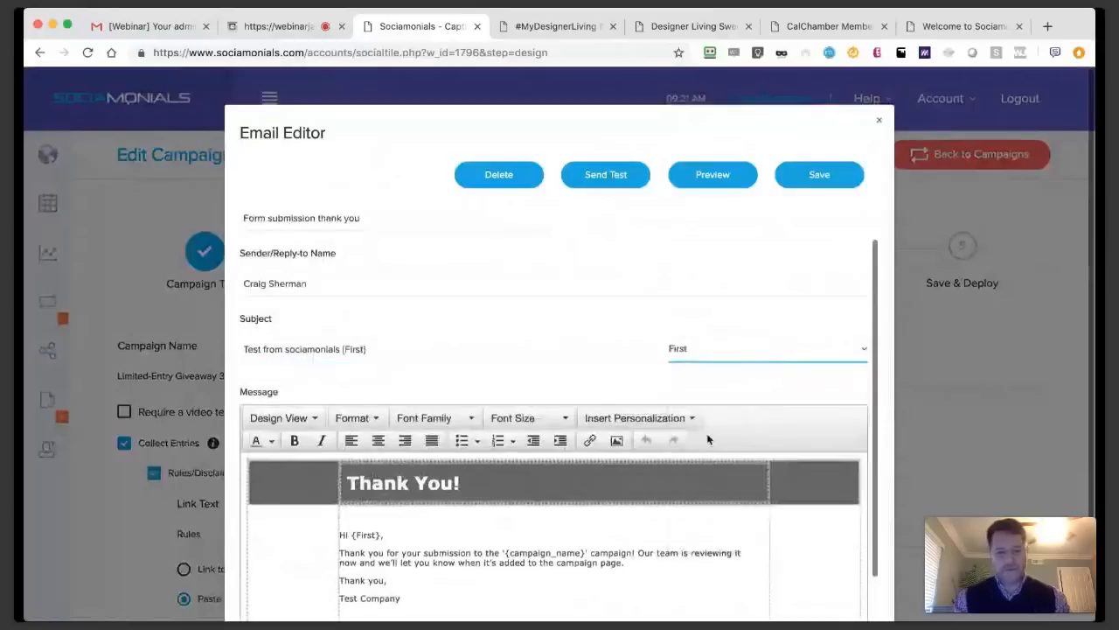
Add the line "Here is your custom link:" to the message below the paragraph thanking for the submission.
{"action": "left_click", "coordinate": [630, 565]}
{"action": "key", "text": "Return"}
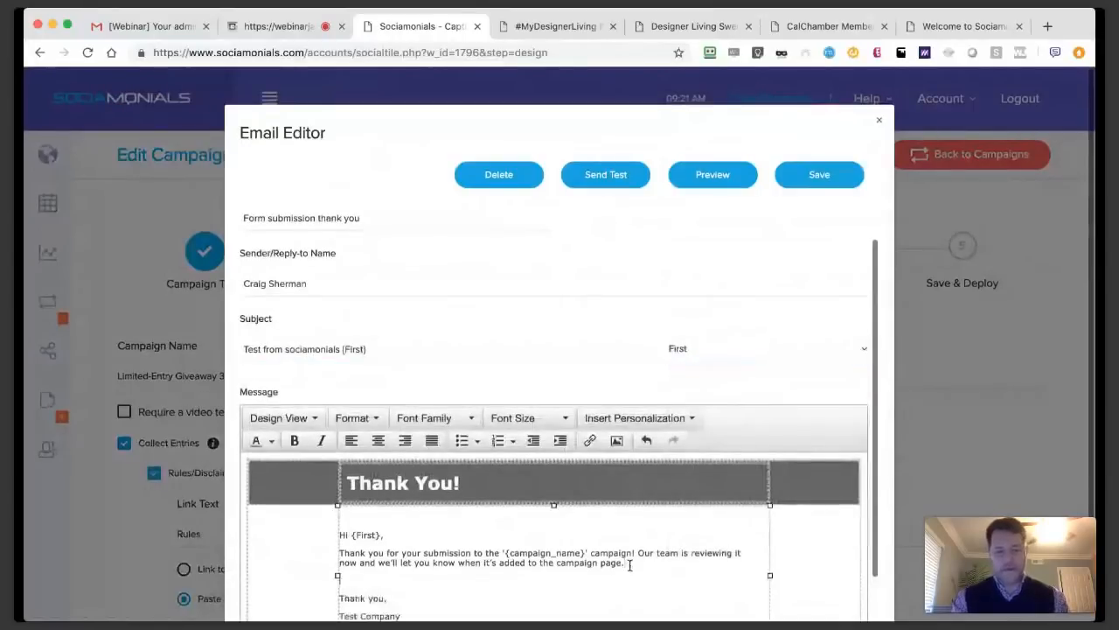
{"action": "scroll", "coordinate": [629, 566], "scroll_direction": "down", "scroll_amount": 1}
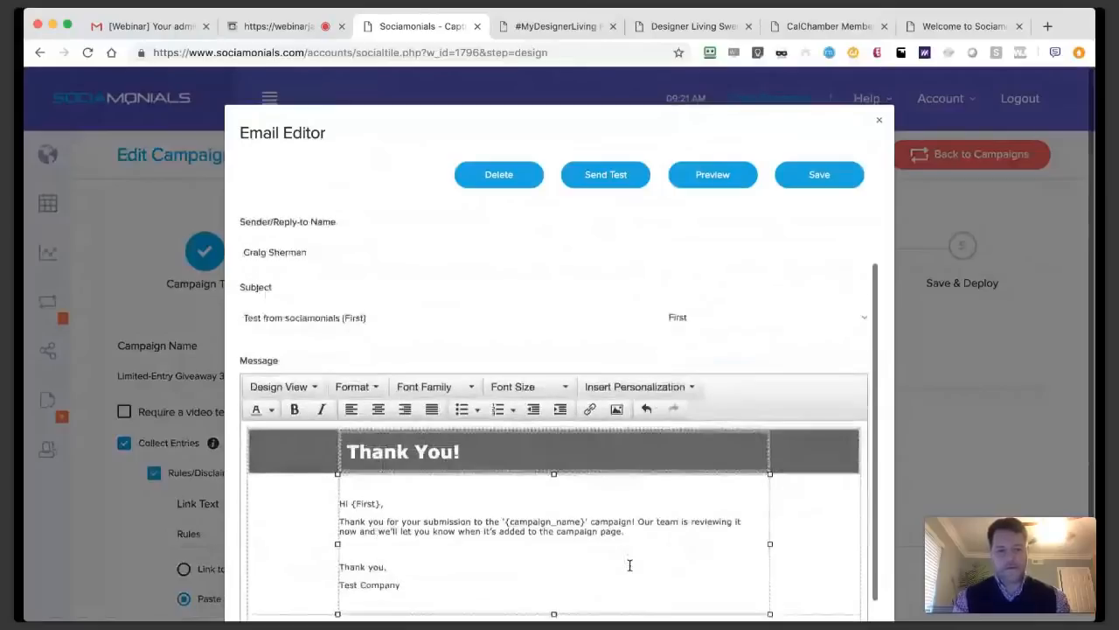
{"action": "scroll", "coordinate": [630, 566], "scroll_direction": "down", "scroll_amount": 2}
{"action": "type", "text": "Here is your customi link:"}
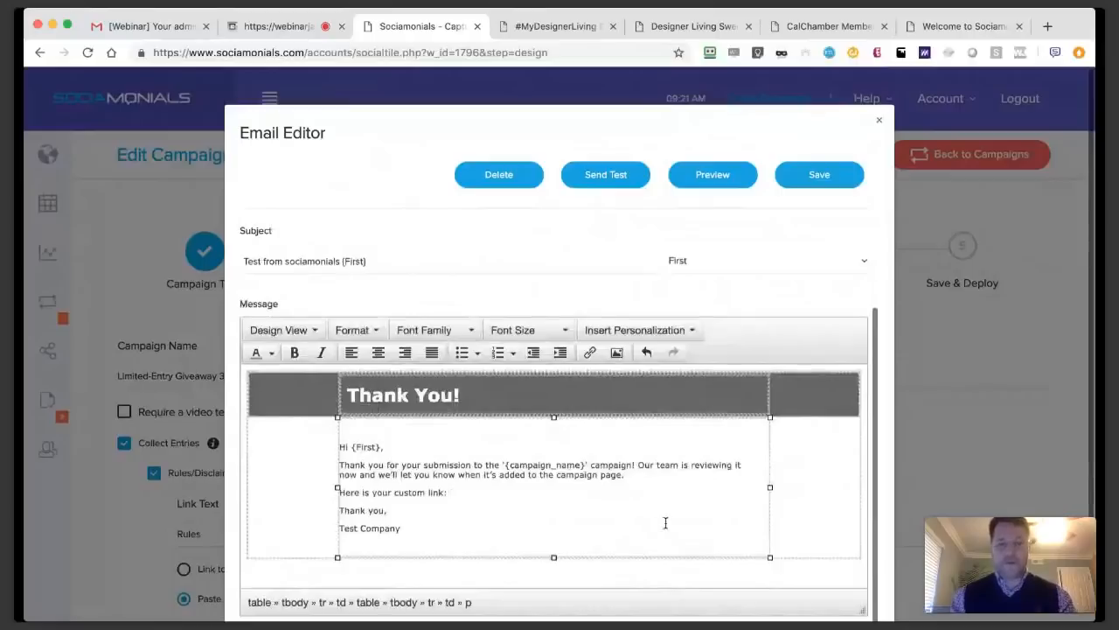
Insert the Tracked Link to Share personalization after the custom link text and save the thank-you email.
{"action": "left_click", "coordinate": [645, 332]}
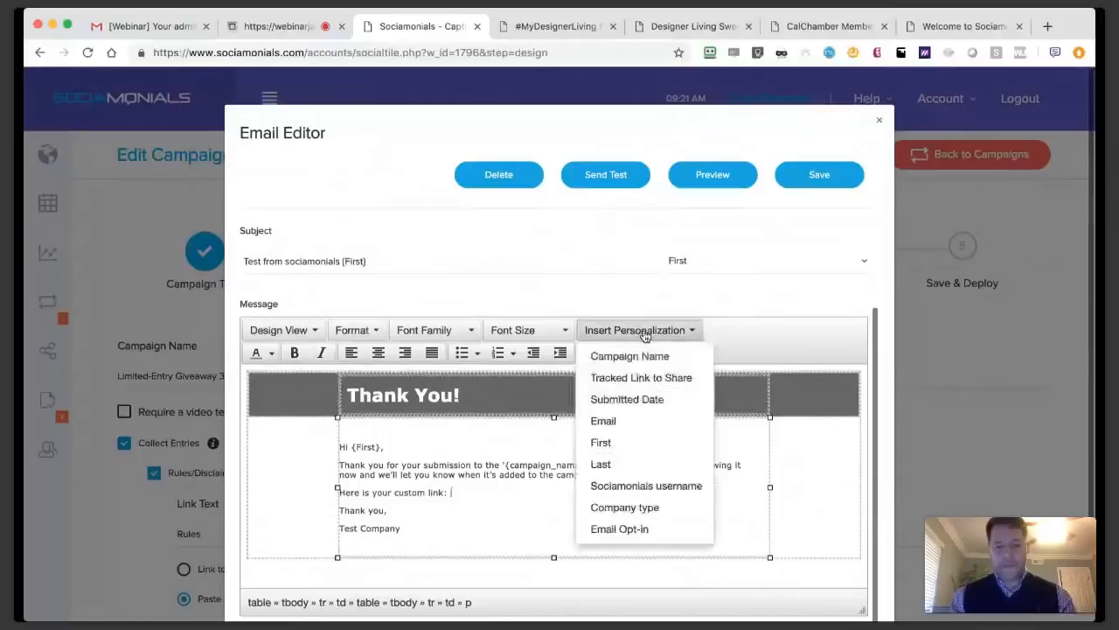
{"action": "left_click", "coordinate": [643, 376]}
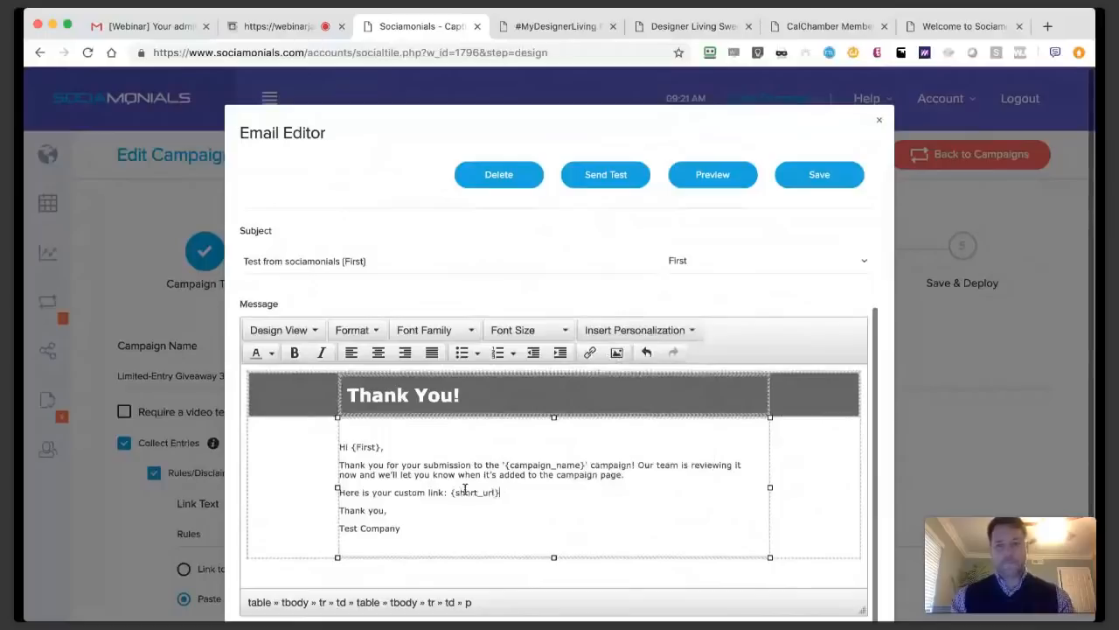
{"action": "scroll", "coordinate": [464, 489], "scroll_direction": "down", "scroll_amount": 1}
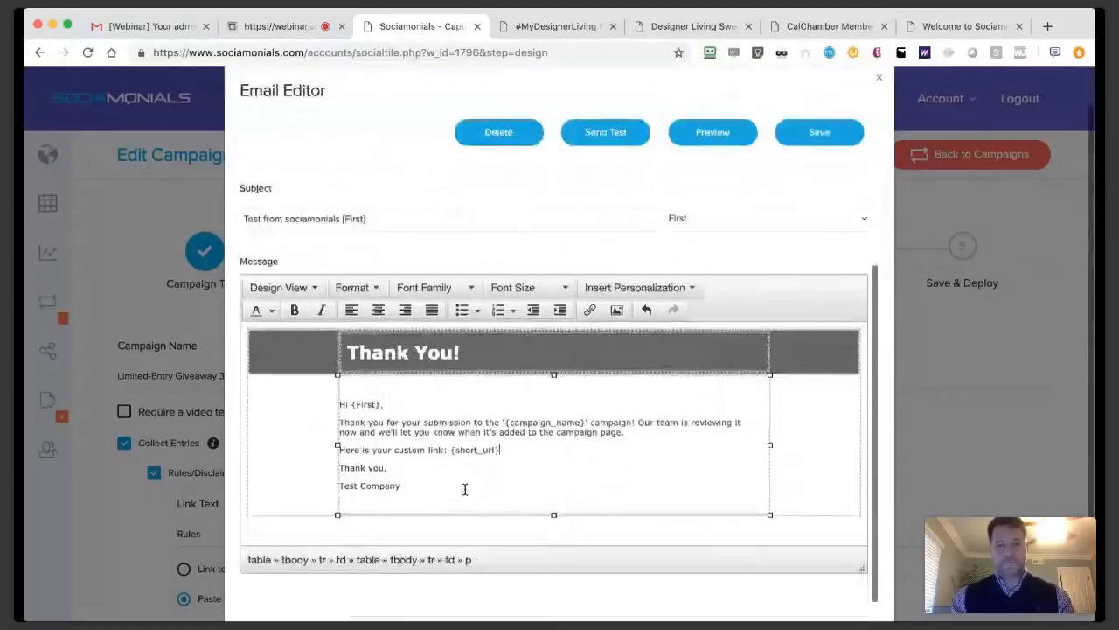
{"action": "scroll", "coordinate": [465, 488], "scroll_direction": "down", "scroll_amount": 1}
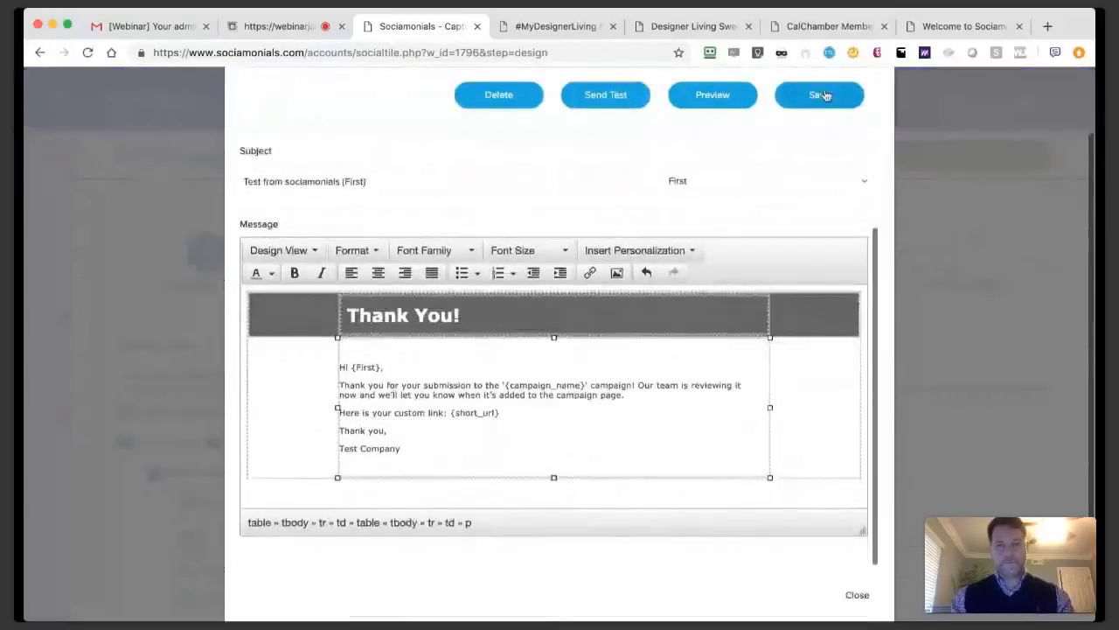
{"action": "left_click", "coordinate": [823, 94]}
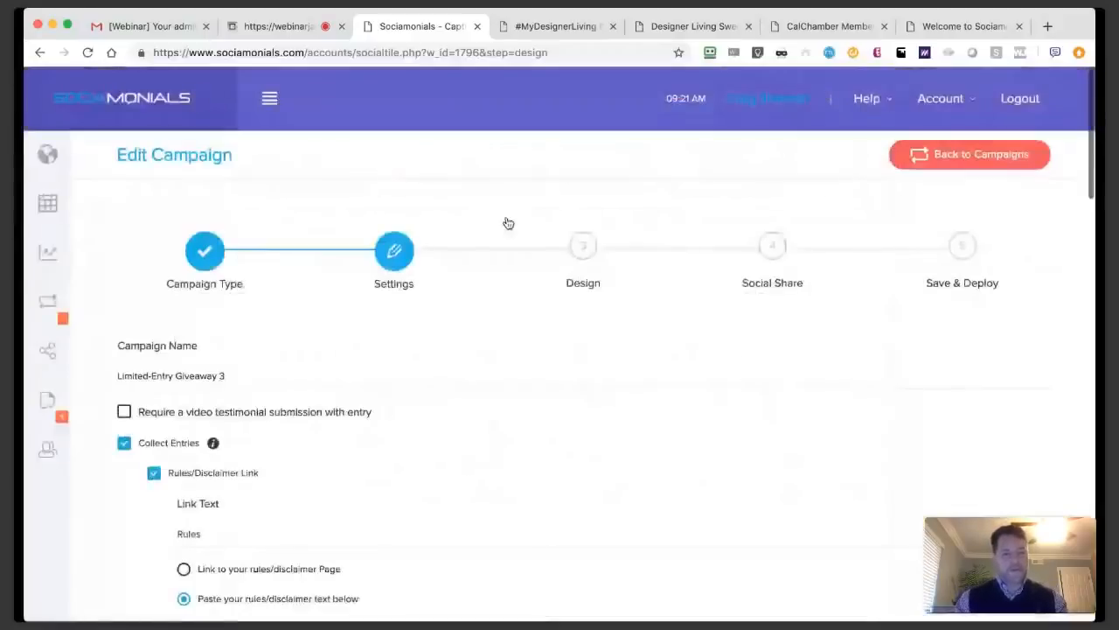
Review the "Form submission internal notification" email's subject and message, and close it without changes.
{"action": "scroll", "coordinate": [508, 223], "scroll_direction": "down", "scroll_amount": 5}
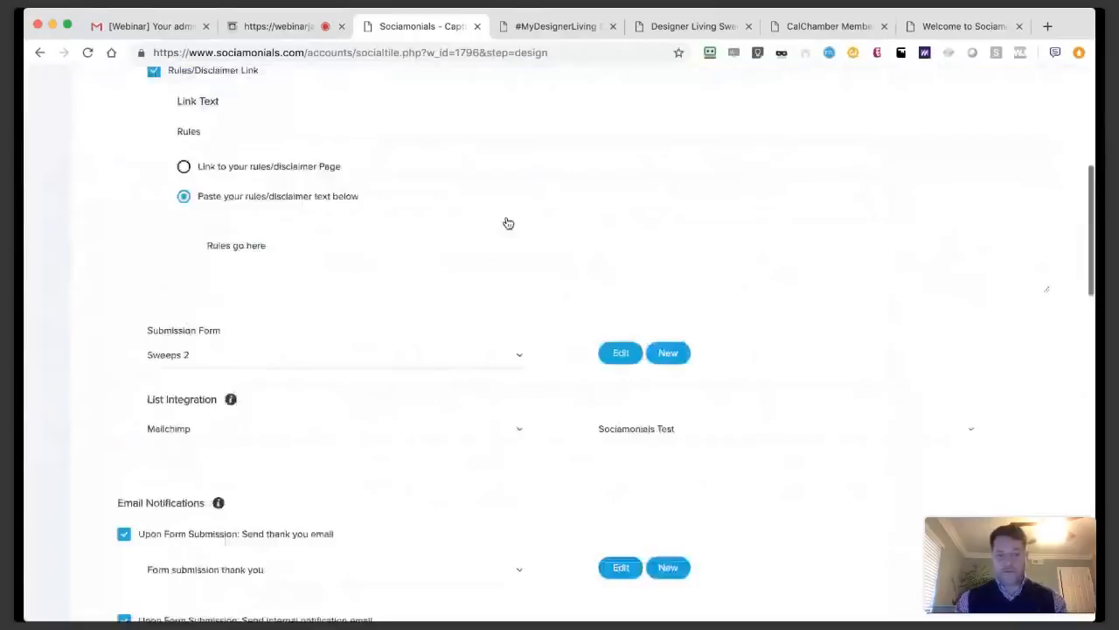
{"action": "scroll", "coordinate": [508, 223], "scroll_direction": "down", "scroll_amount": 4}
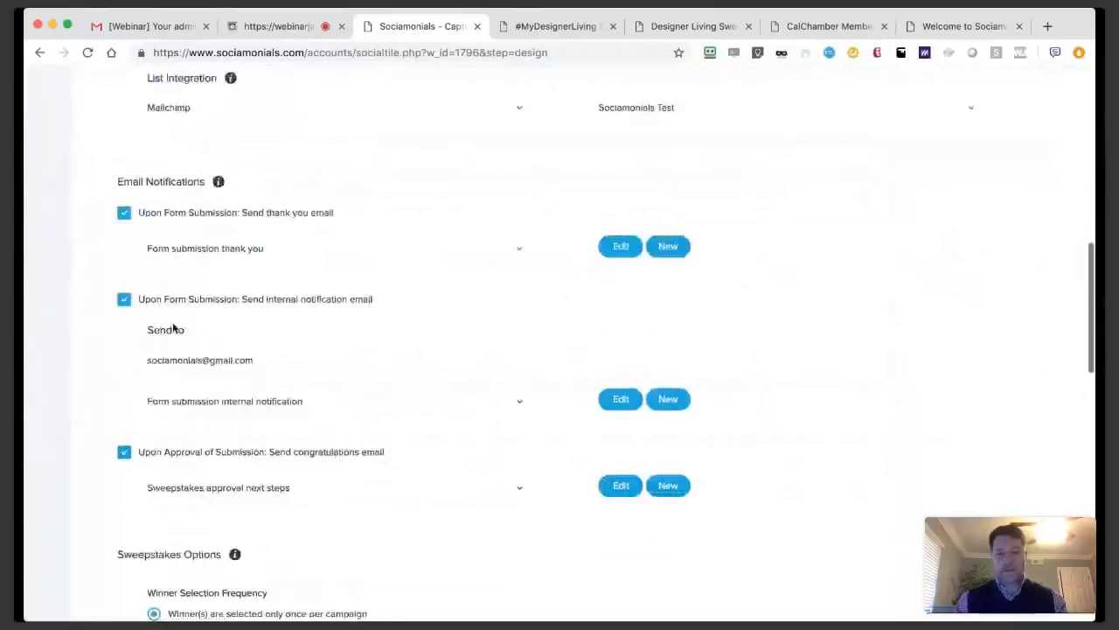
{"action": "left_click", "coordinate": [609, 400]}
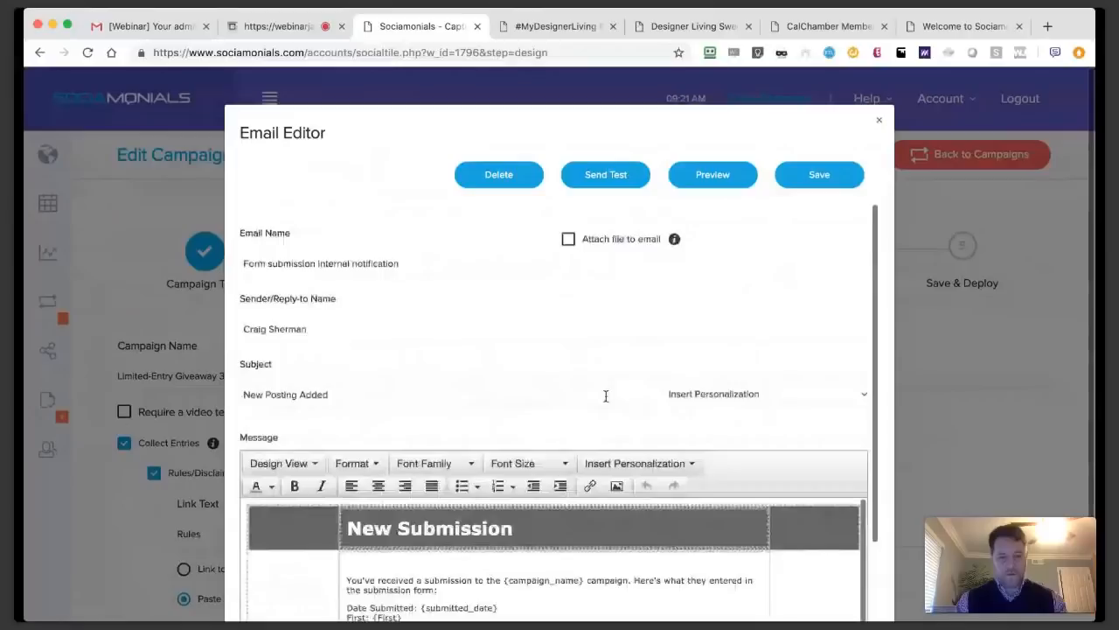
{"action": "scroll", "coordinate": [605, 396], "scroll_direction": "down", "scroll_amount": 3}
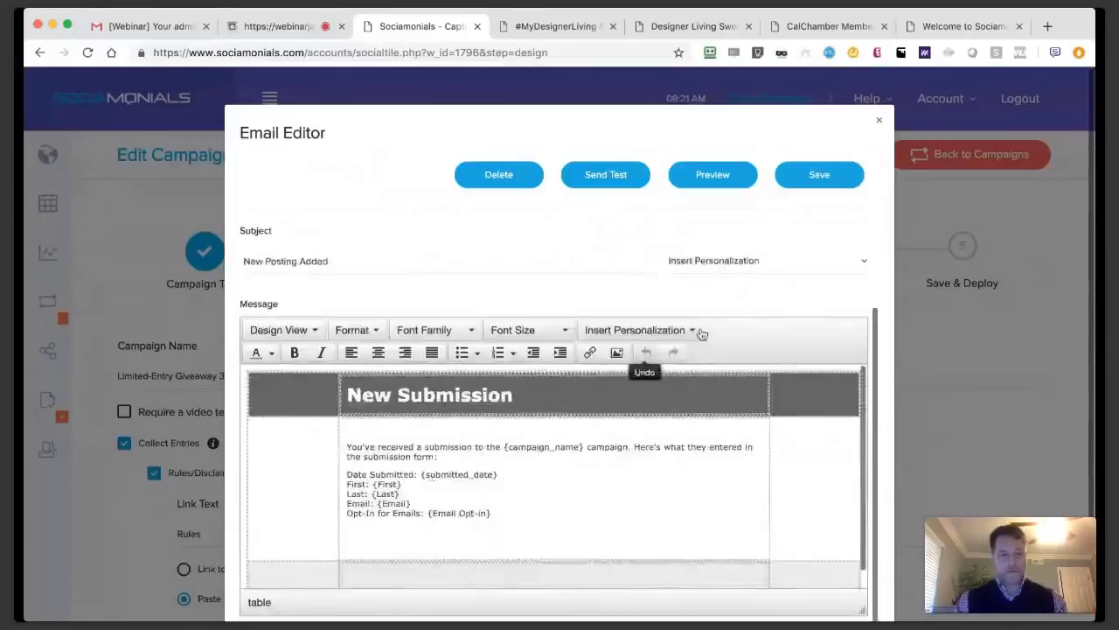
{"action": "left_click", "coordinate": [879, 123]}
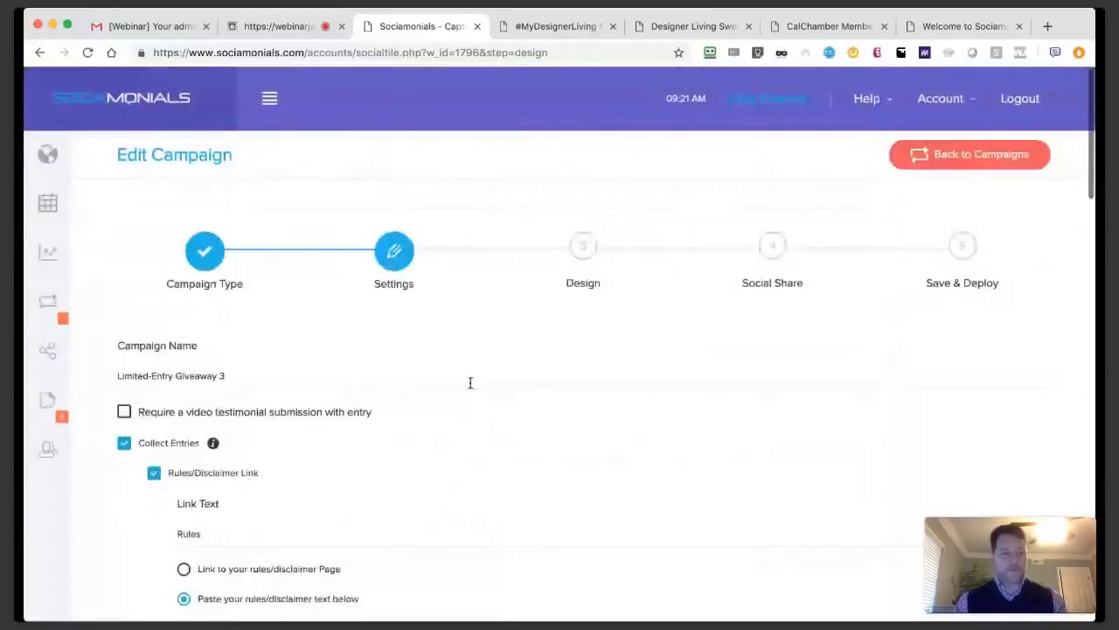
Try recurring winner selection in the sweepstakes options, look through its interval choices, and restore selection to only once per campaign.
{"action": "scroll", "coordinate": [471, 383], "scroll_direction": "down", "scroll_amount": 13}
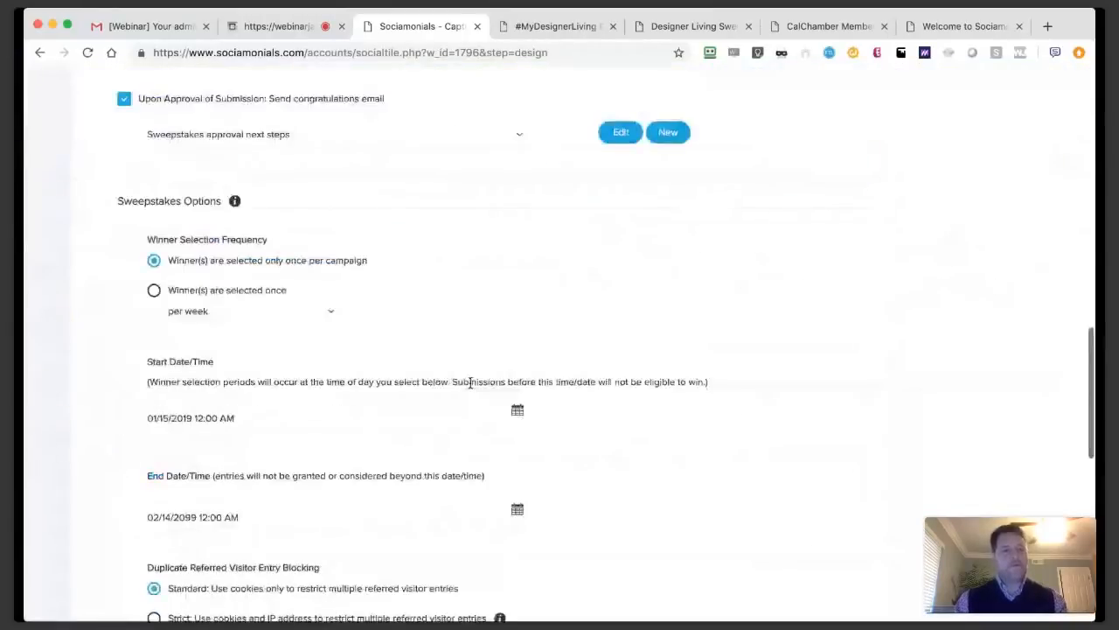
{"action": "scroll", "coordinate": [297, 396], "scroll_direction": "up", "scroll_amount": 3}
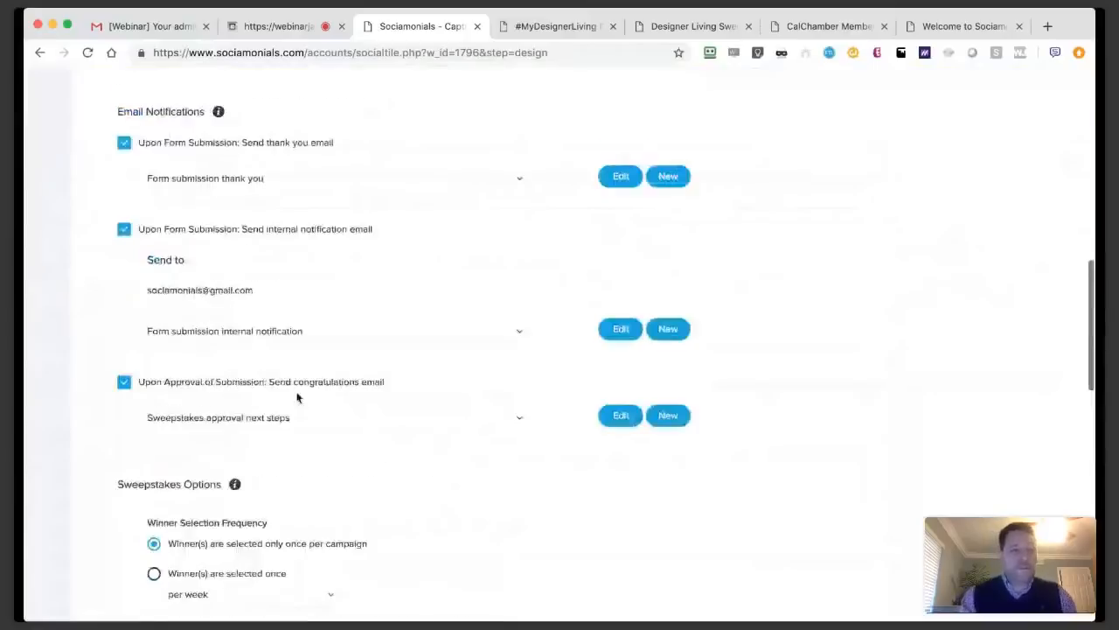
{"action": "scroll", "coordinate": [297, 398], "scroll_direction": "down", "scroll_amount": 3}
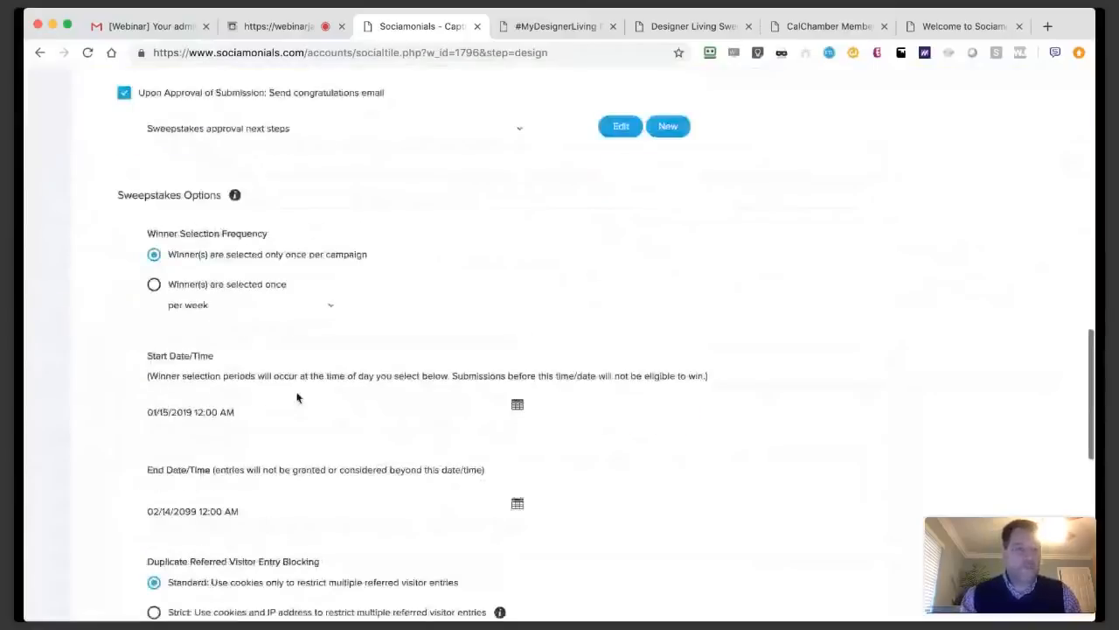
{"action": "scroll", "coordinate": [297, 398], "scroll_direction": "down", "scroll_amount": 1}
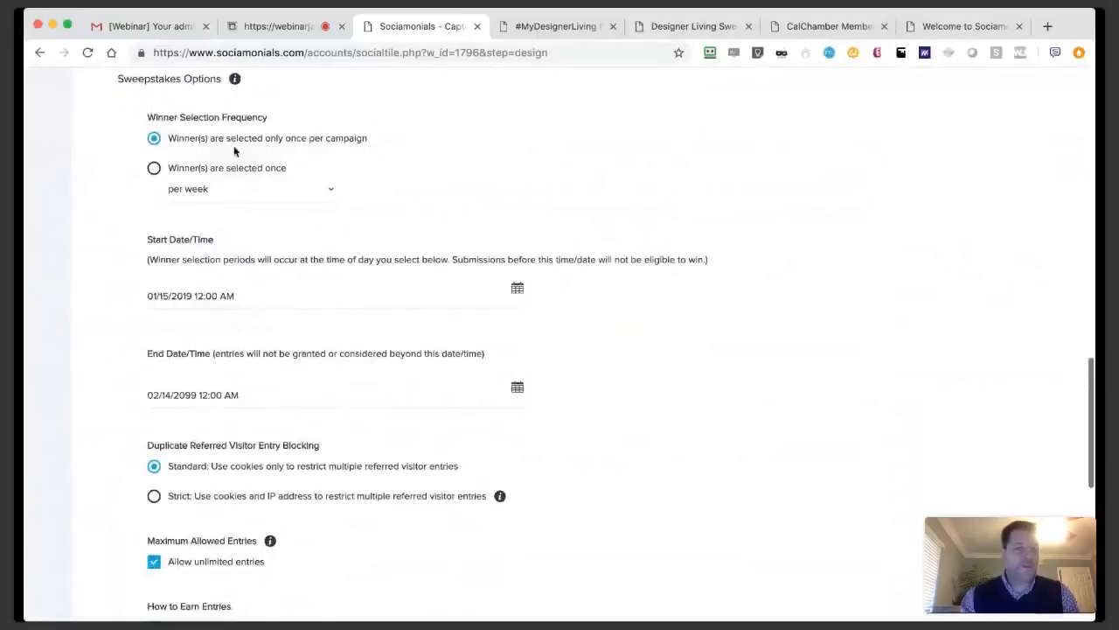
{"action": "left_click", "coordinate": [155, 169]}
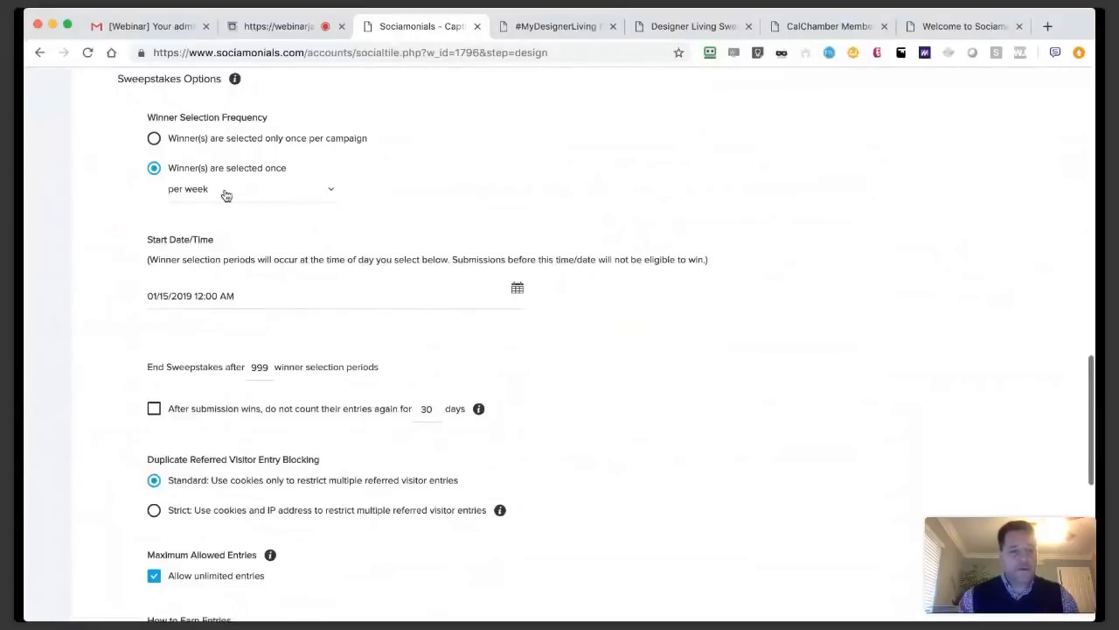
{"action": "left_click", "coordinate": [223, 199]}
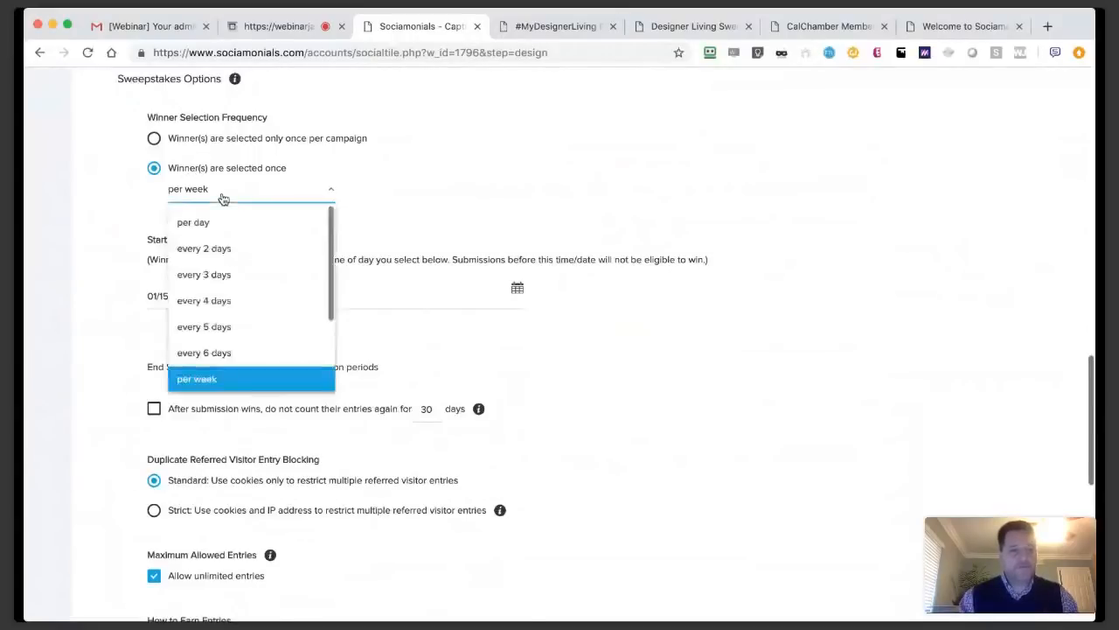
{"action": "scroll", "coordinate": [225, 265], "scroll_direction": "down", "scroll_amount": 1}
{"action": "scroll", "coordinate": [224, 268], "scroll_direction": "down", "scroll_amount": 2}
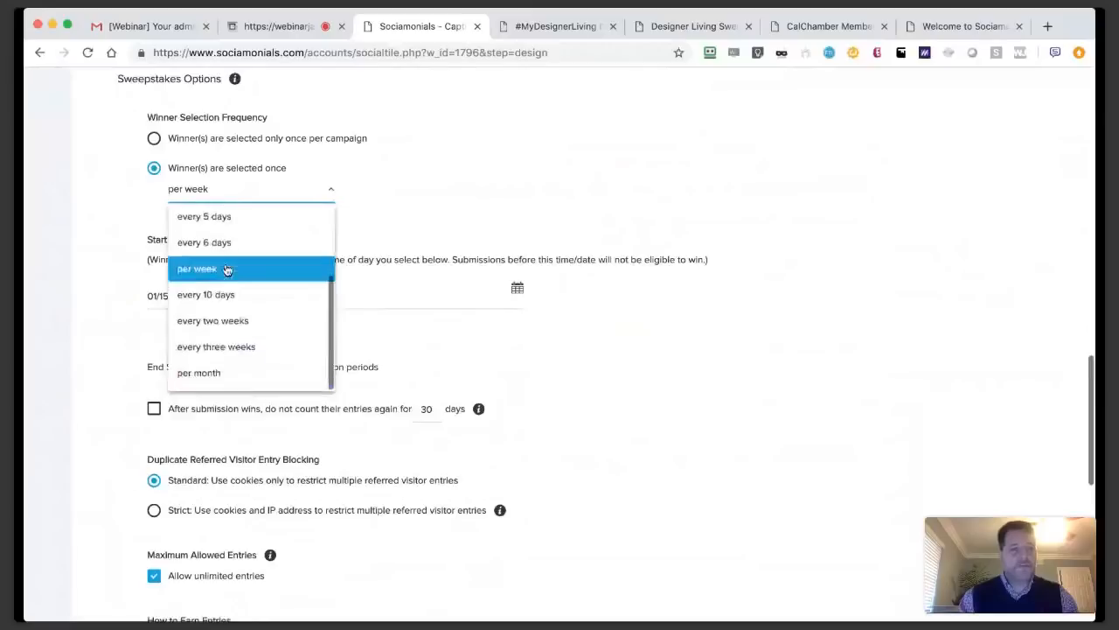
{"action": "scroll", "coordinate": [225, 270], "scroll_direction": "up", "scroll_amount": 3}
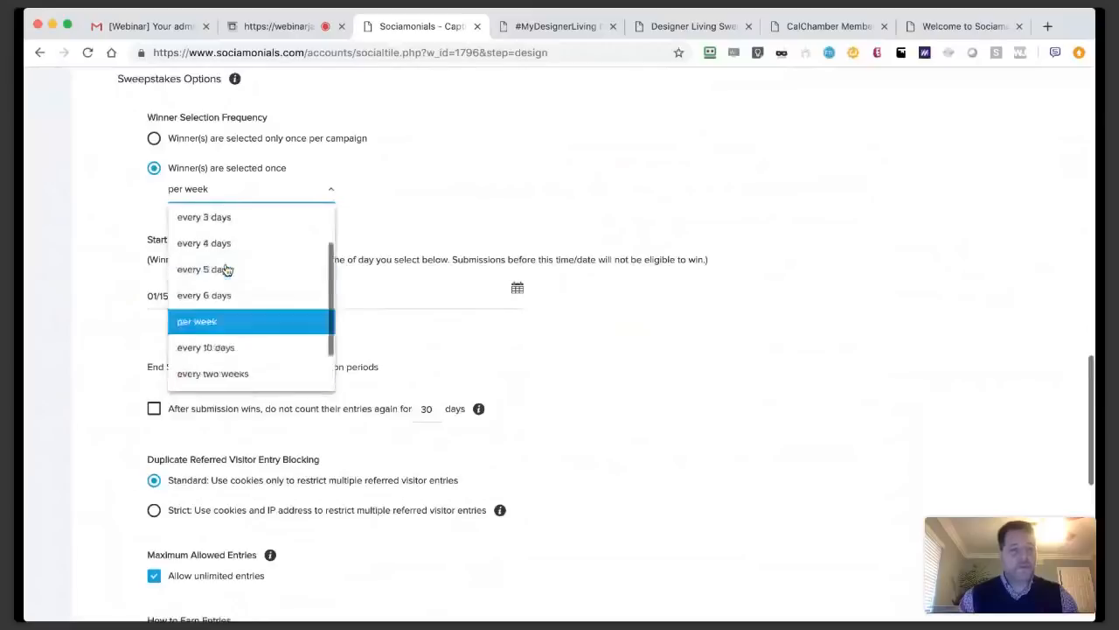
{"action": "left_click", "coordinate": [154, 139]}
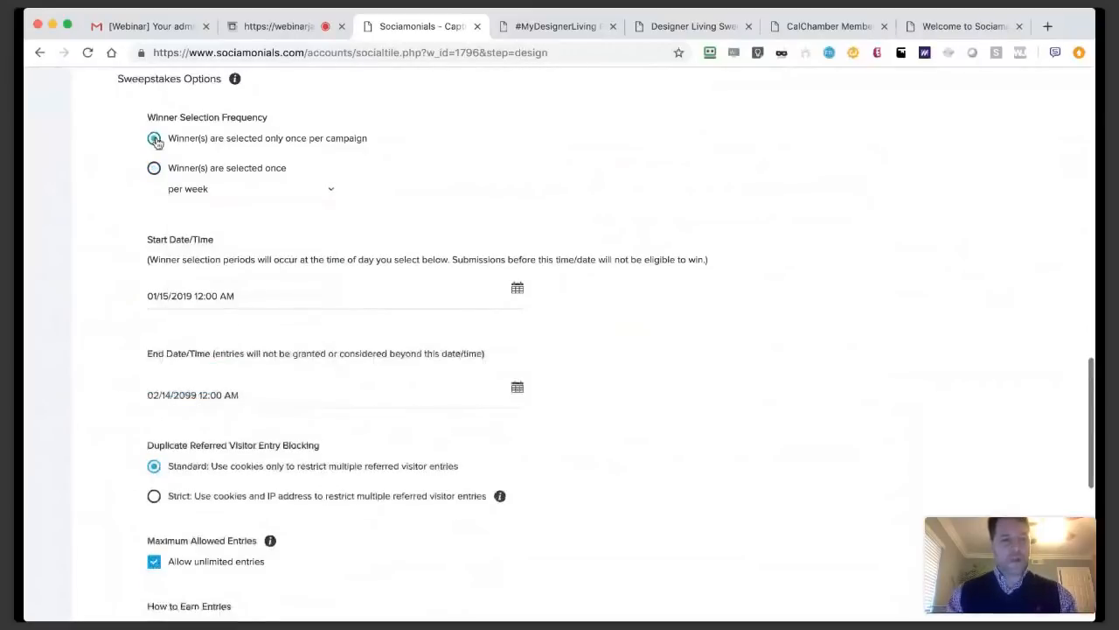
Set the sweepstakes' end date and time to 03/14/2019 12:00 AM.
{"action": "scroll", "coordinate": [479, 178], "scroll_direction": "down", "scroll_amount": 2}
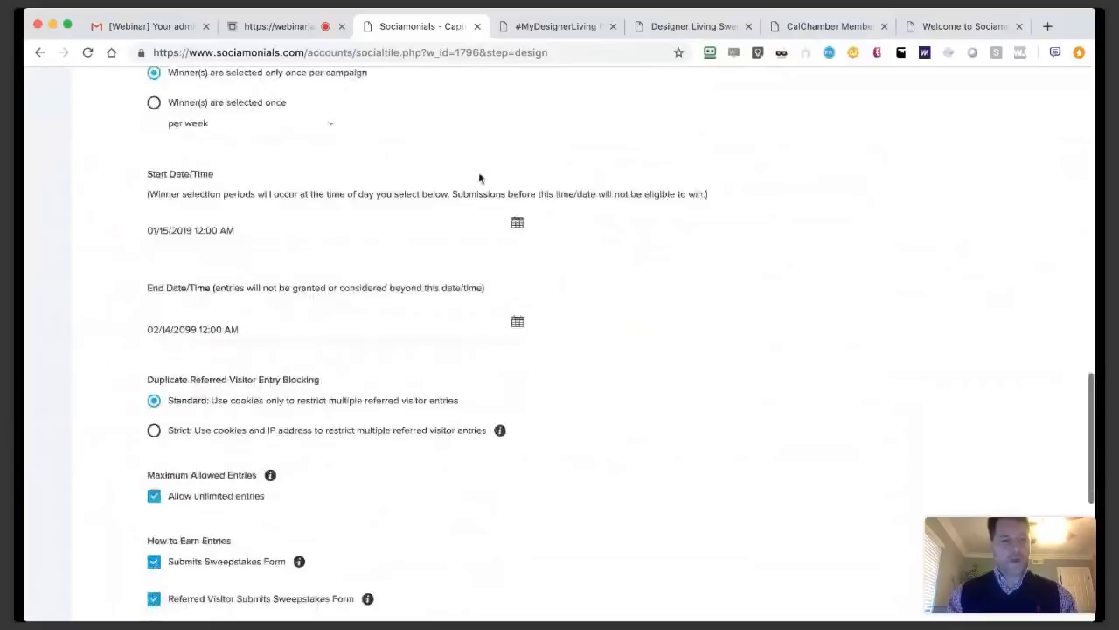
{"action": "scroll", "coordinate": [214, 237], "scroll_direction": "down", "scroll_amount": 3}
{"action": "left_click", "coordinate": [214, 237]}
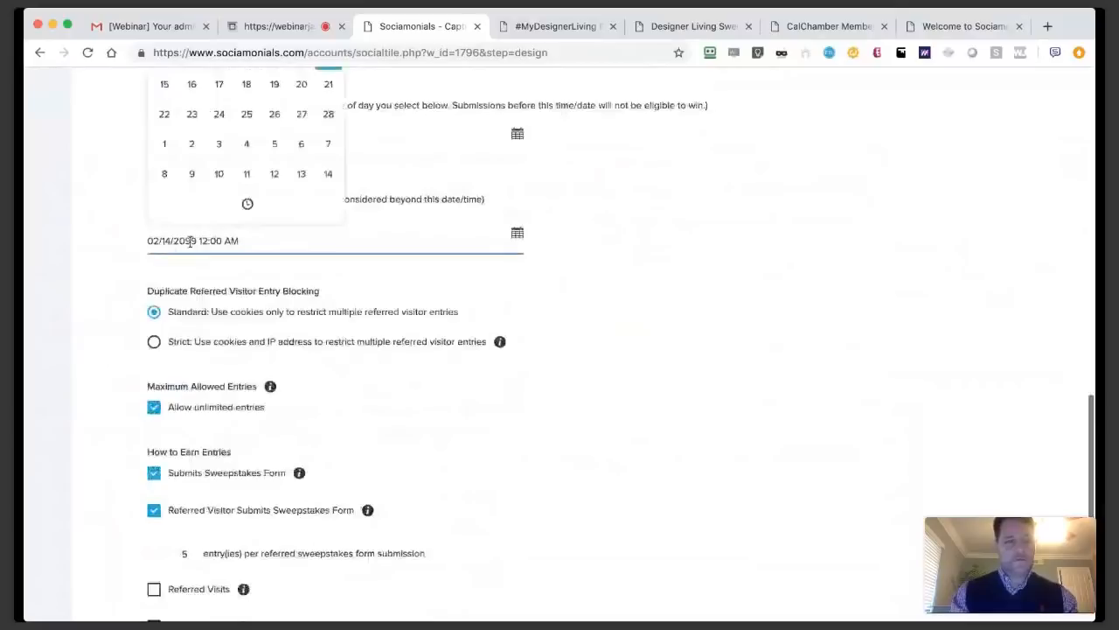
{"action": "key", "text": "BackSpace"}
{"action": "type", "text": "1"}
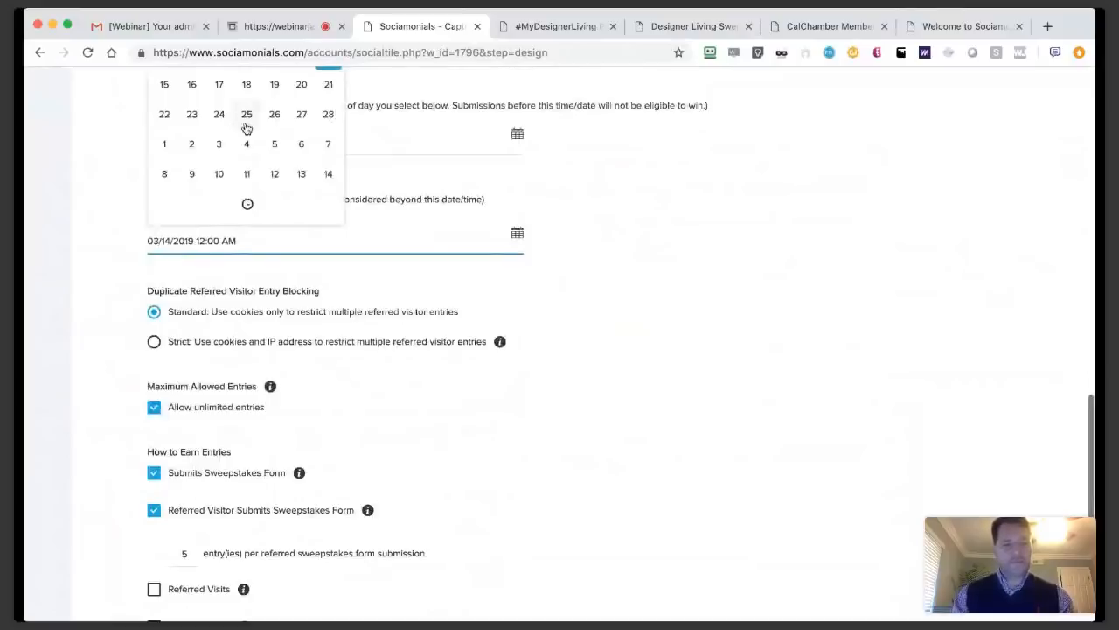
Dismiss the end date calendar and turn off unlimited entries under the sweepstakes' Maximum Allowed Entries.
{"action": "left_click", "coordinate": [671, 289]}
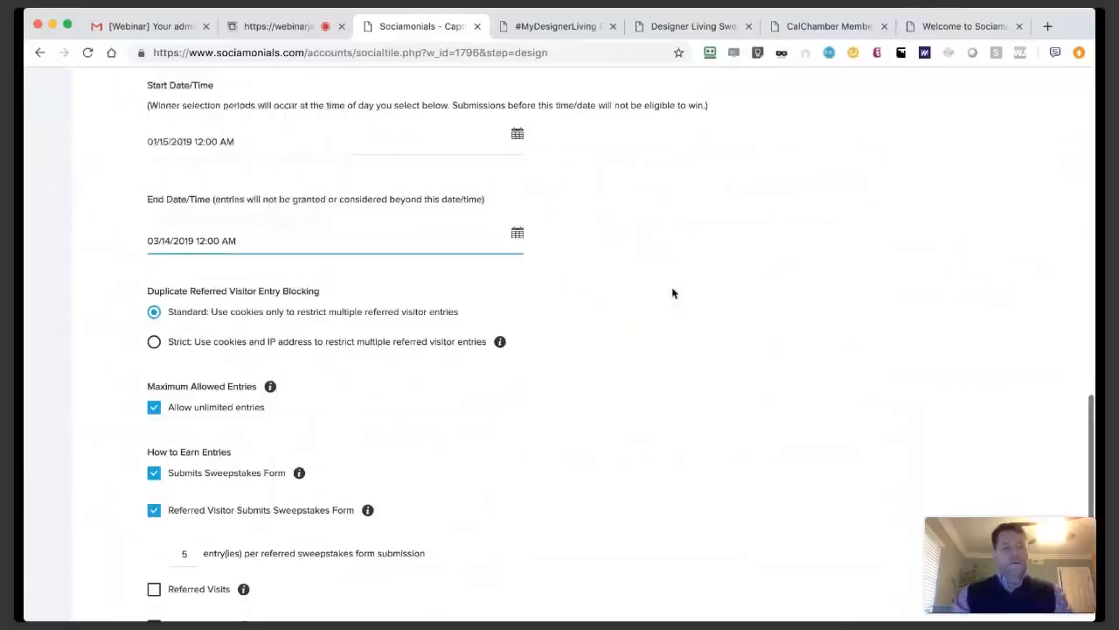
{"action": "scroll", "coordinate": [672, 291], "scroll_direction": "down", "scroll_amount": 1}
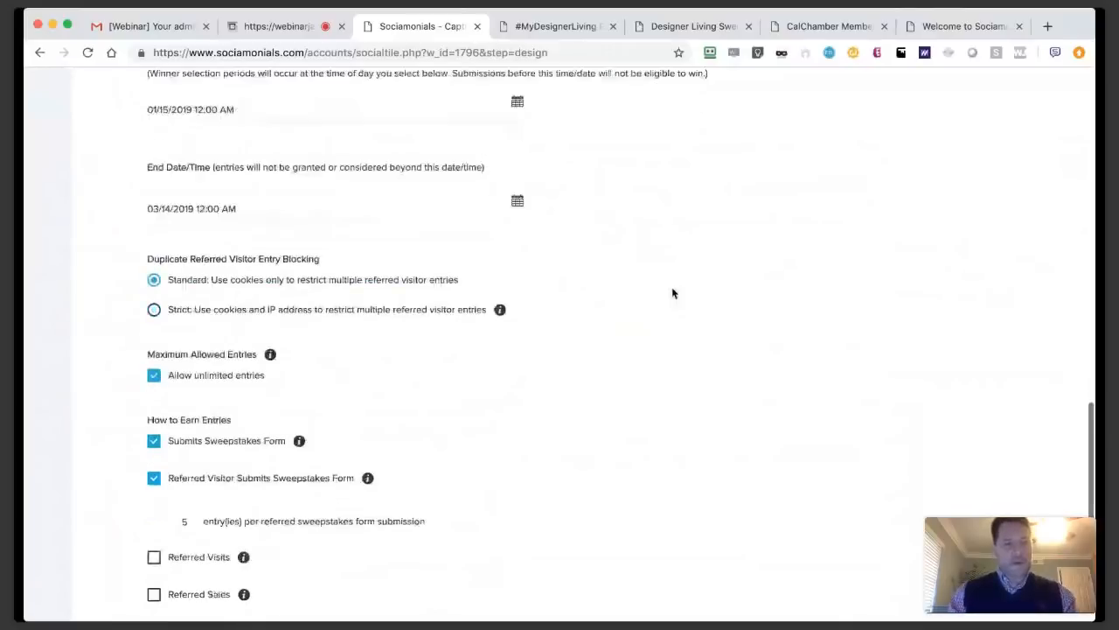
{"action": "scroll", "coordinate": [673, 293], "scroll_direction": "down", "scroll_amount": 2}
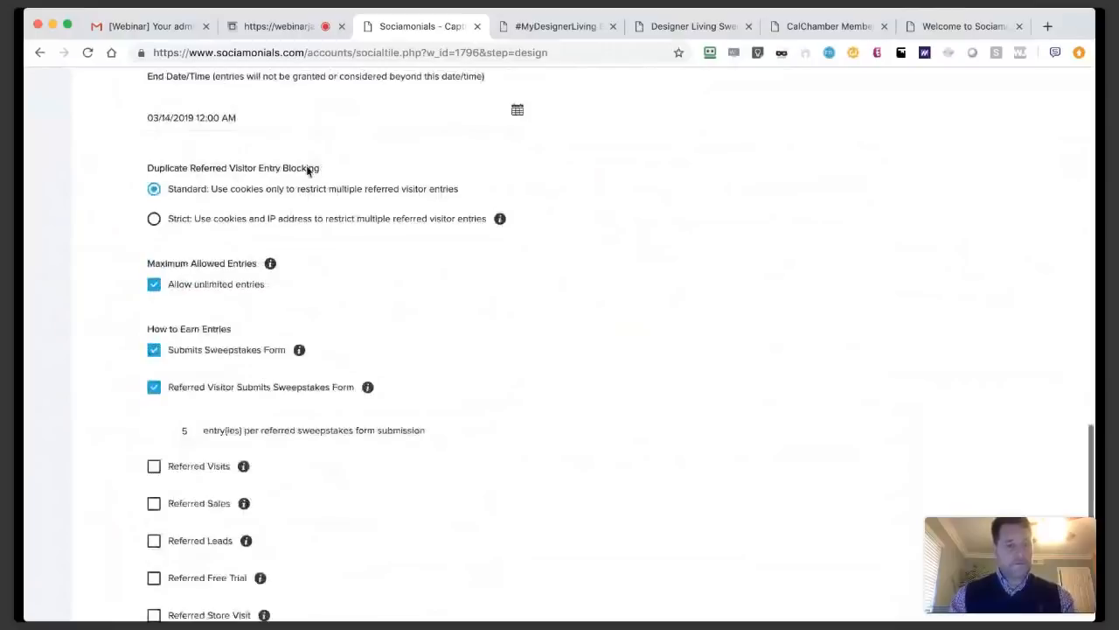
{"action": "scroll", "coordinate": [307, 171], "scroll_direction": "down", "scroll_amount": 1}
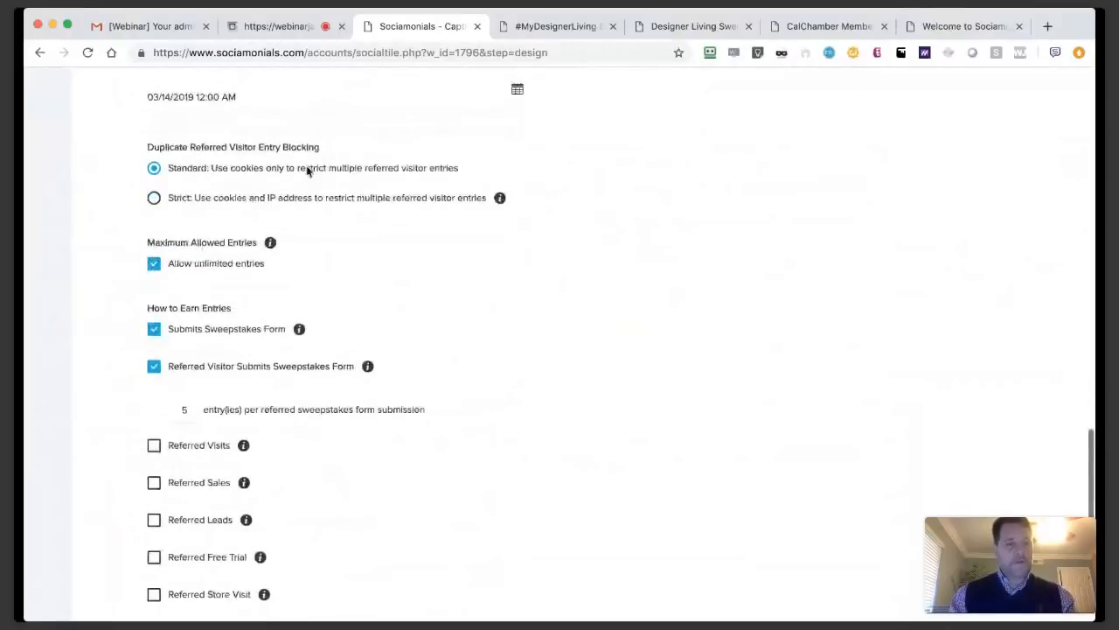
{"action": "scroll", "coordinate": [306, 172], "scroll_direction": "down", "scroll_amount": 2}
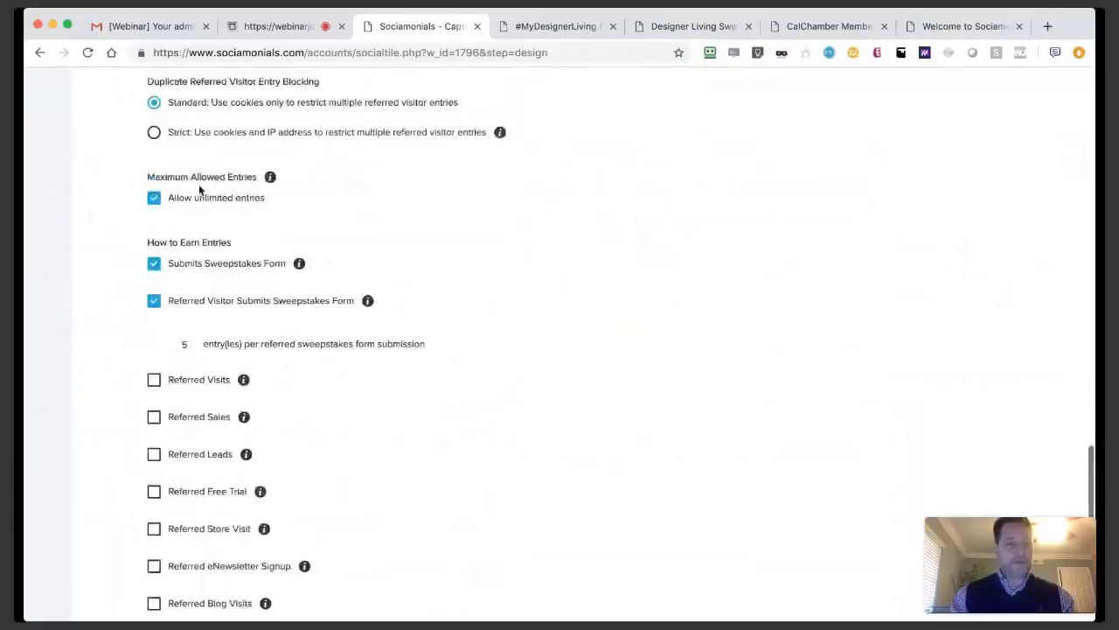
{"action": "left_click", "coordinate": [154, 199]}
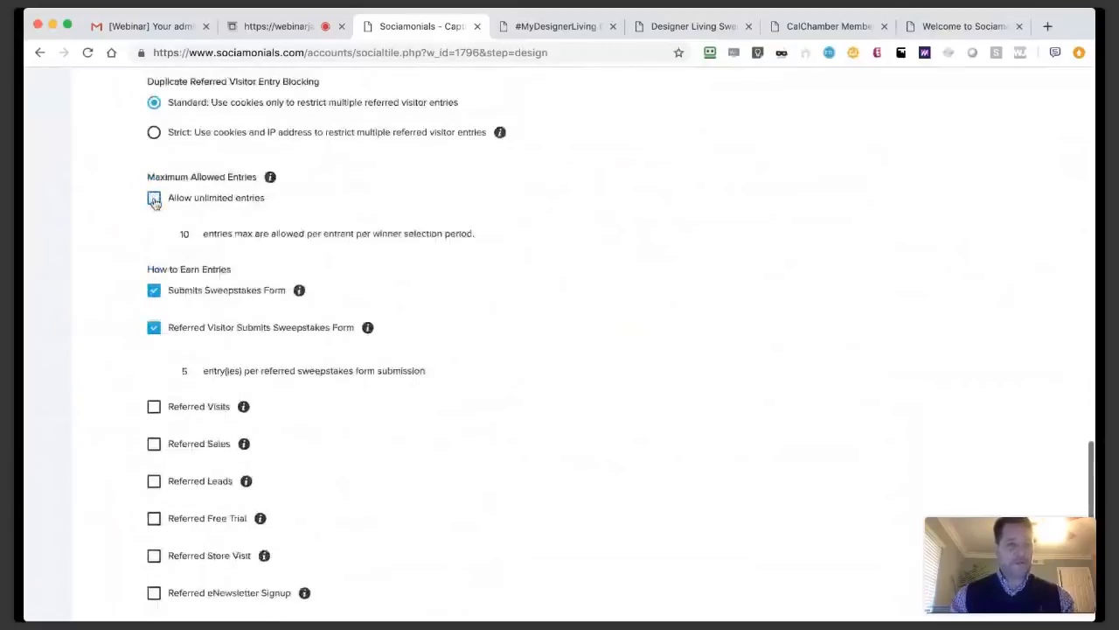
Stop awarding entries for referred visitors' form submissions and award 3 entries for each referred Free Trial instead.
{"action": "scroll", "coordinate": [194, 232], "scroll_direction": "down", "scroll_amount": 2}
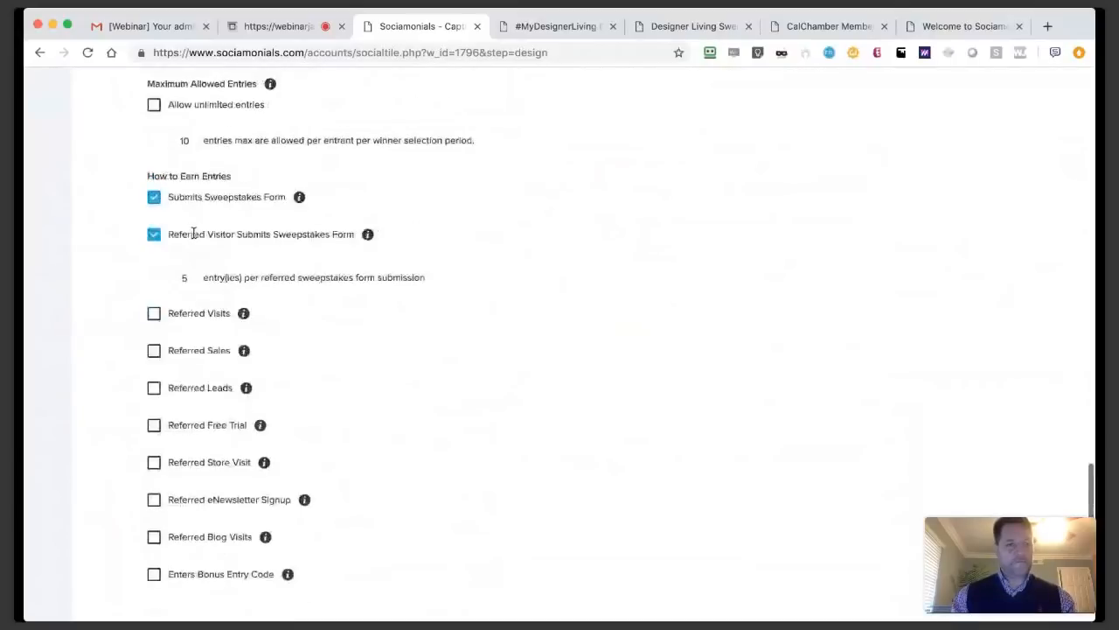
{"action": "scroll", "coordinate": [194, 232], "scroll_direction": "down", "scroll_amount": 1}
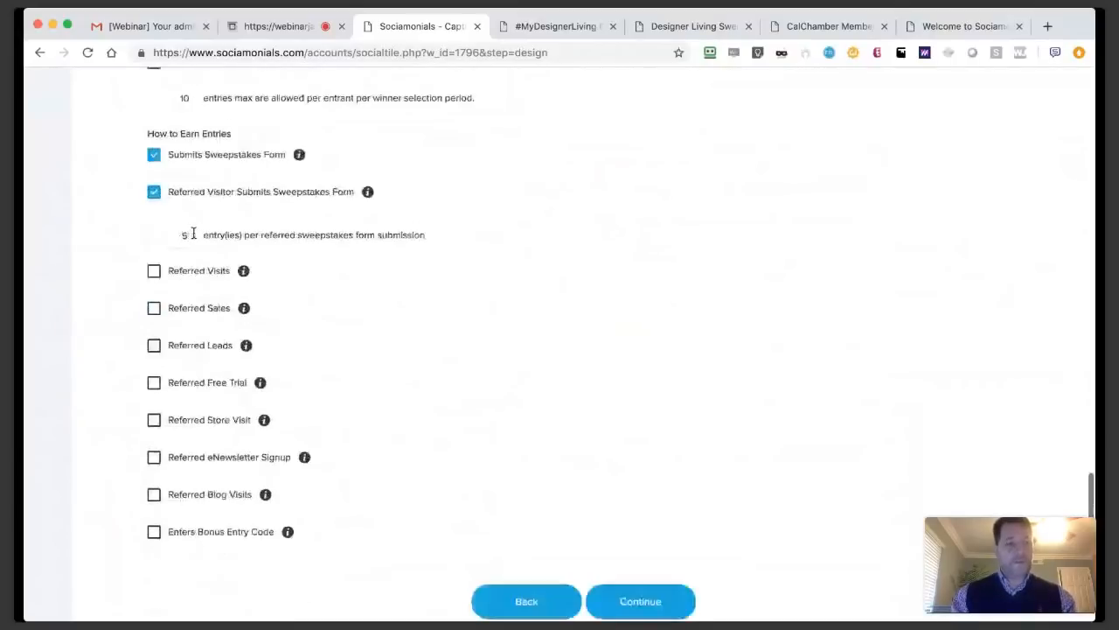
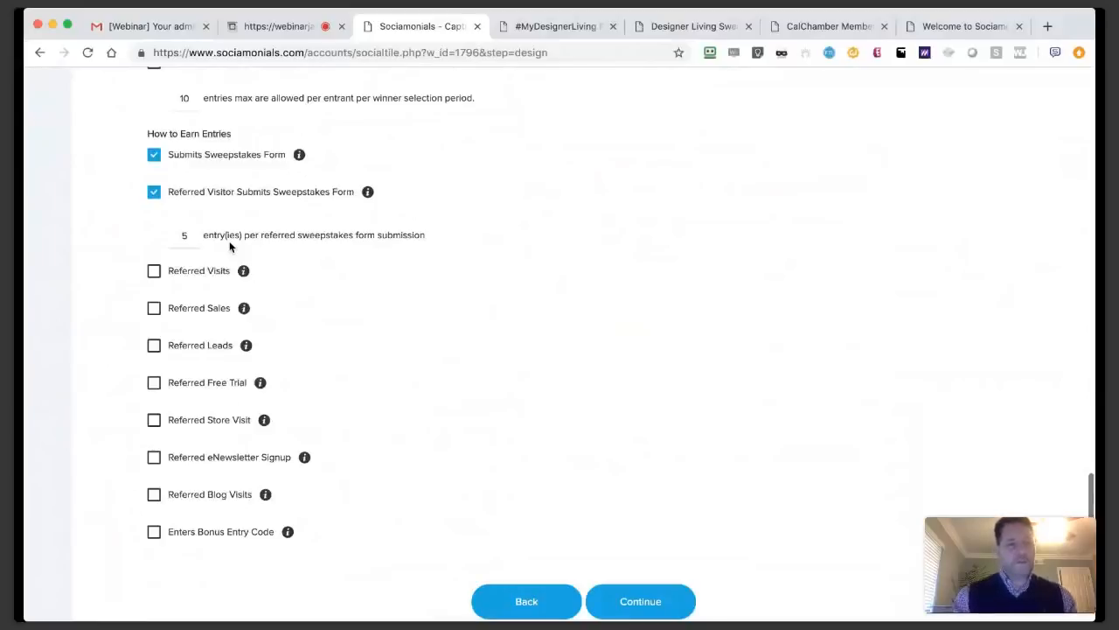
{"action": "left_click", "coordinate": [154, 193]}
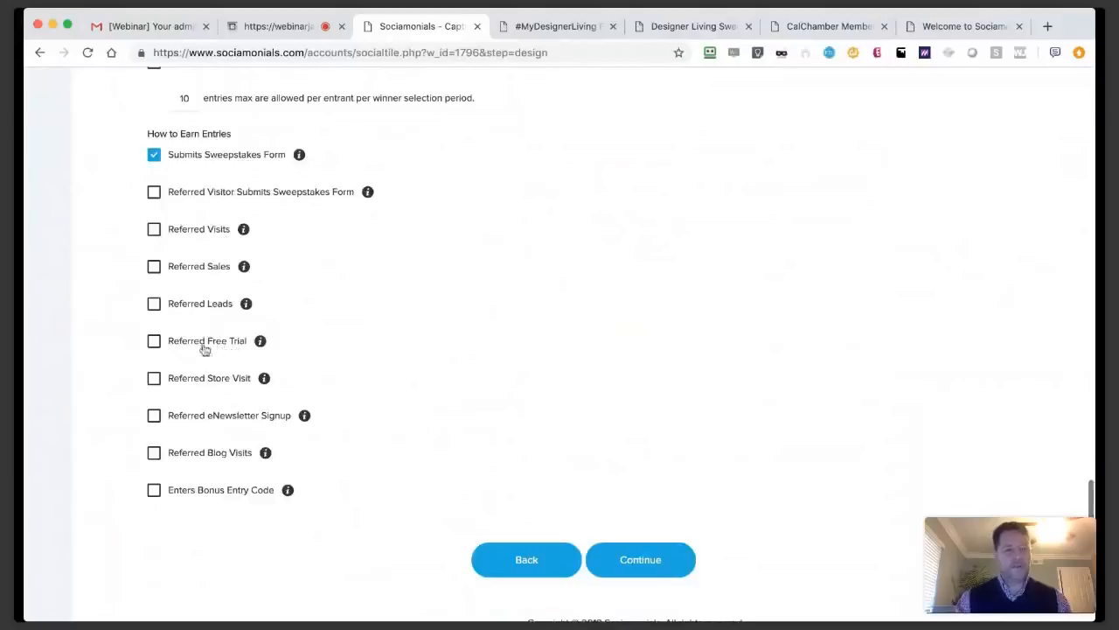
{"action": "left_click", "coordinate": [154, 341]}
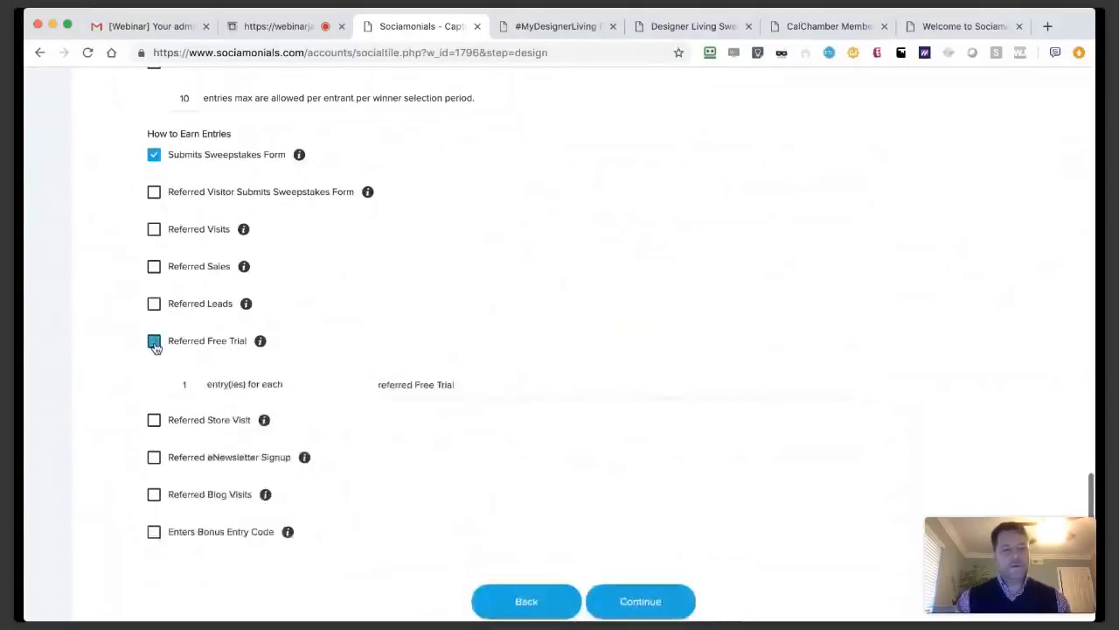
{"action": "left_click", "coordinate": [184, 386]}
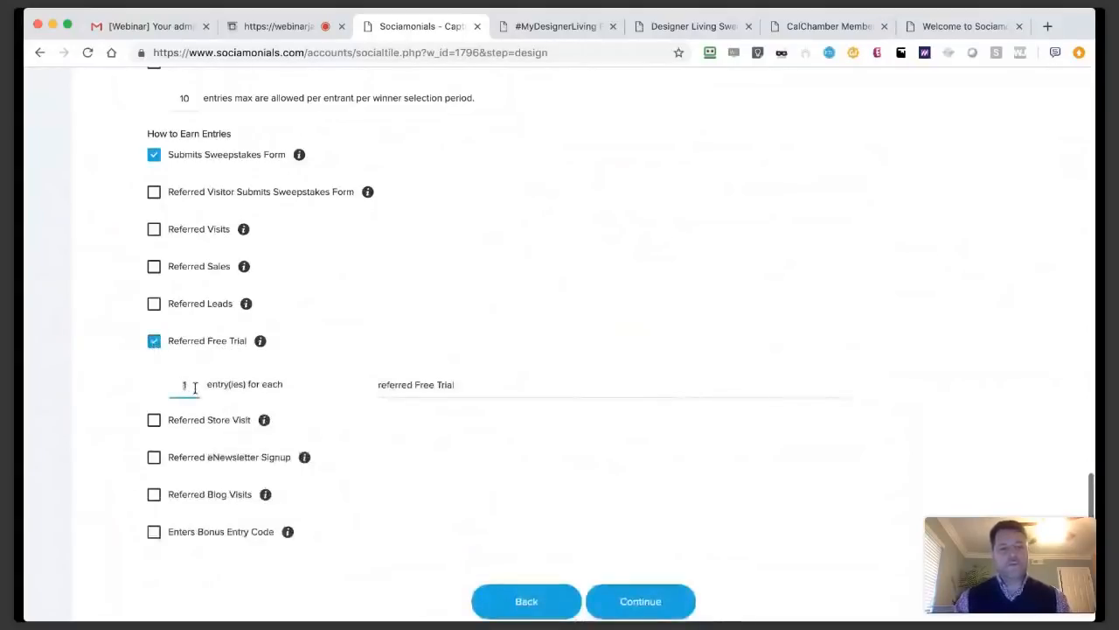
{"action": "key", "text": "BackSpace"}
{"action": "type", "text": "3"}
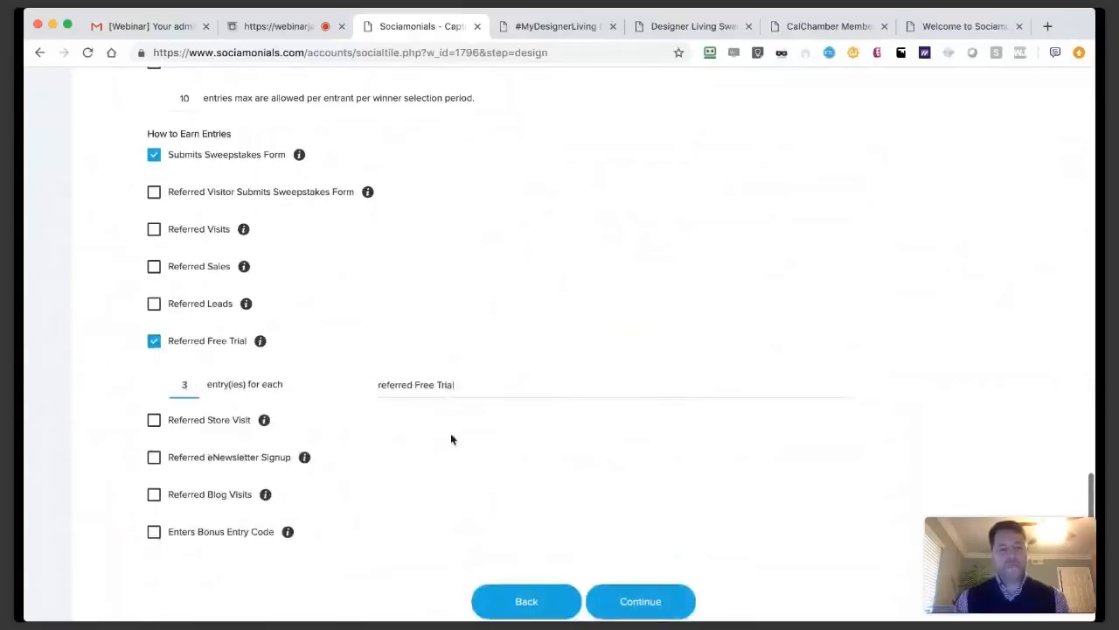
Enable entries for entering a bonus entry code and set the award to 2 entries.
{"action": "scroll", "coordinate": [451, 439], "scroll_direction": "down", "scroll_amount": 1}
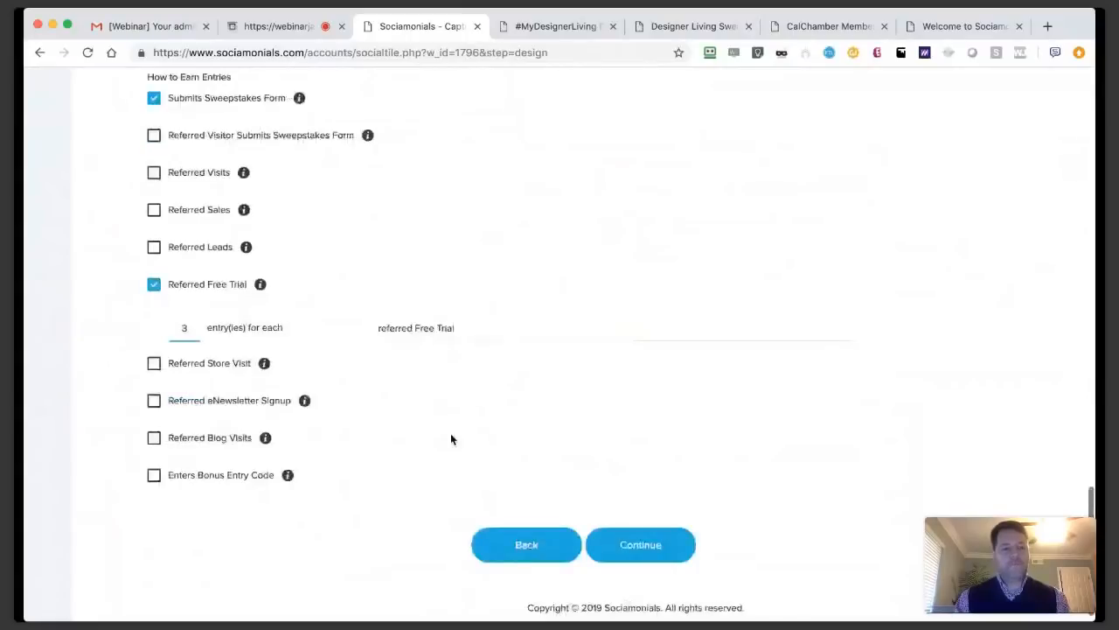
{"action": "scroll", "coordinate": [451, 439], "scroll_direction": "down", "scroll_amount": 1}
{"action": "left_click", "coordinate": [154, 458]}
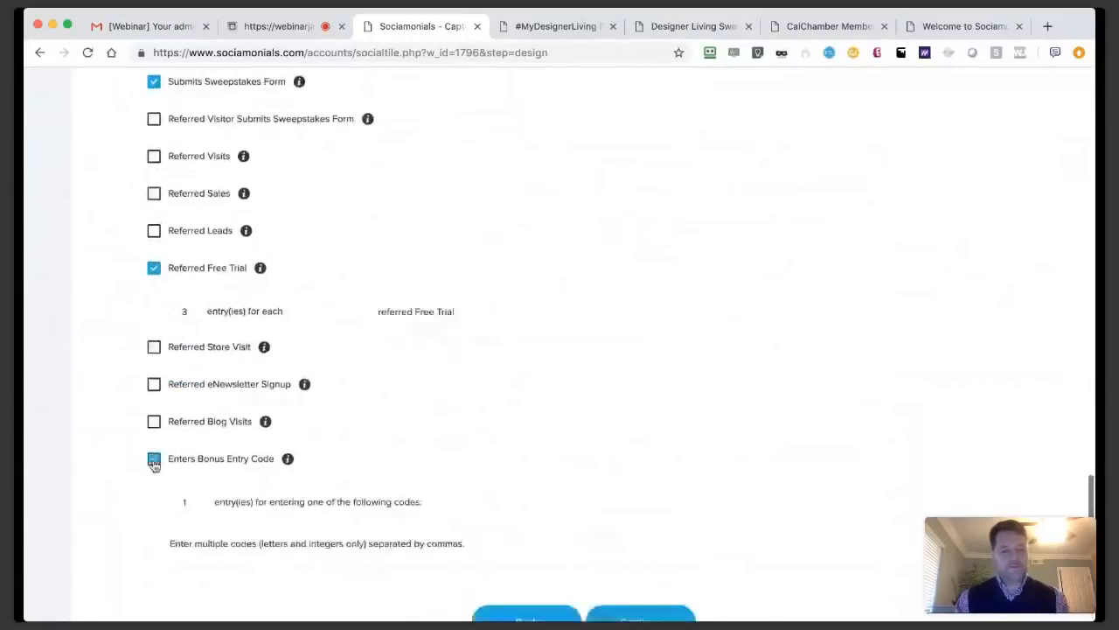
{"action": "double_click", "coordinate": [186, 501]}
{"action": "type", "text": "2"}
{"action": "scroll", "coordinate": [180, 501], "scroll_direction": "down", "scroll_amount": 4}
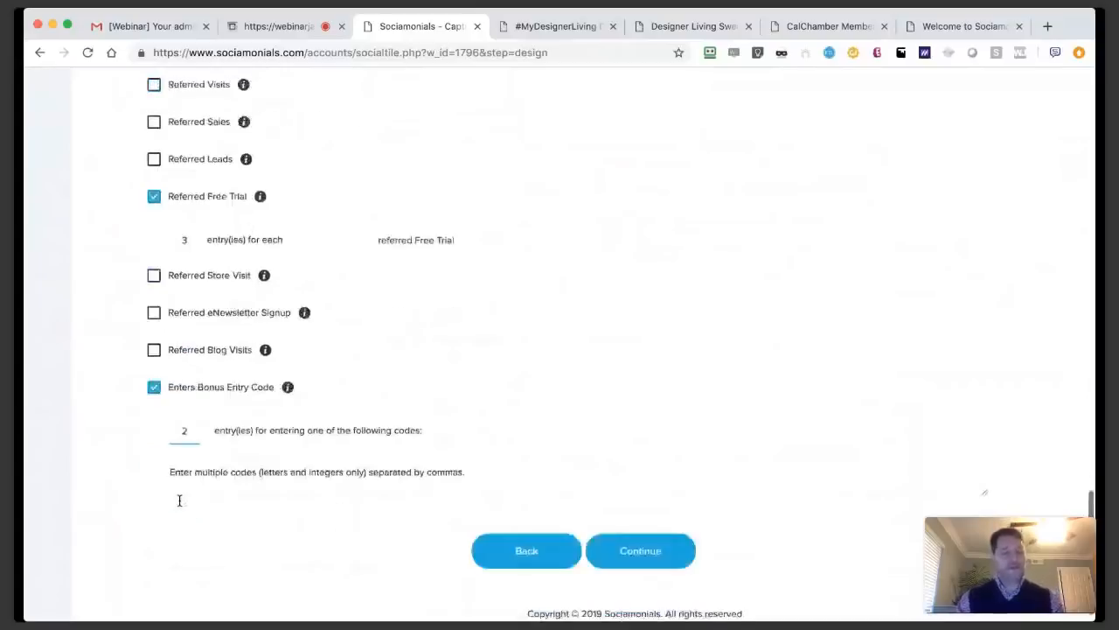
Add FB2, Insta5 and LI8 as the accepted bonus entry codes and submit the sweepstakes options.
{"action": "left_click", "coordinate": [250, 472]}
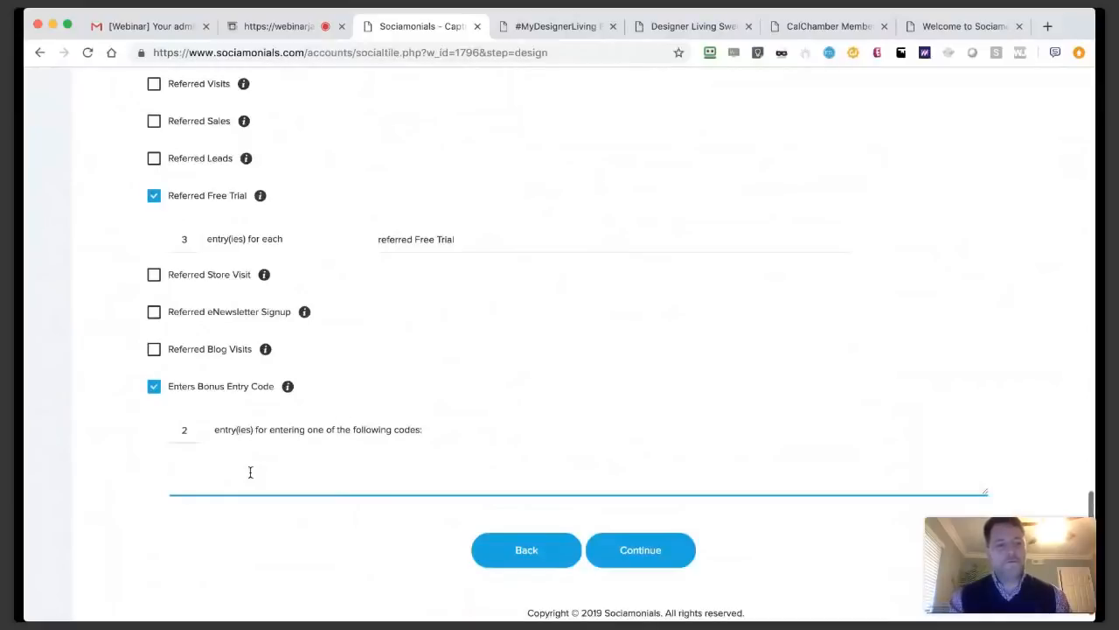
{"action": "type", "text": "FB2"}
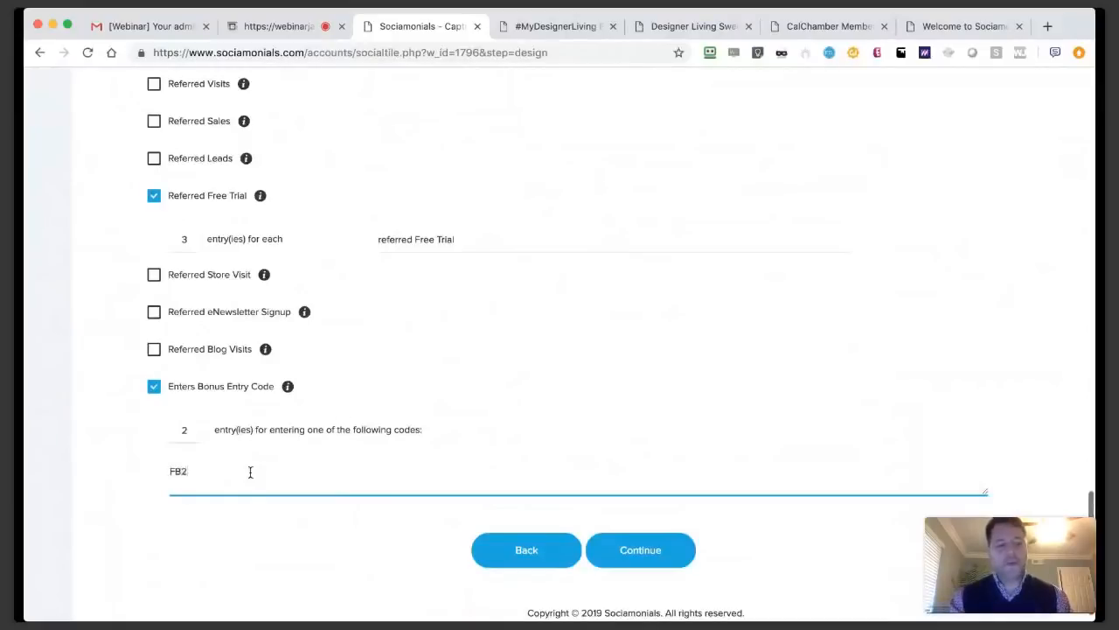
{"action": "type", "text": ", Inst"}
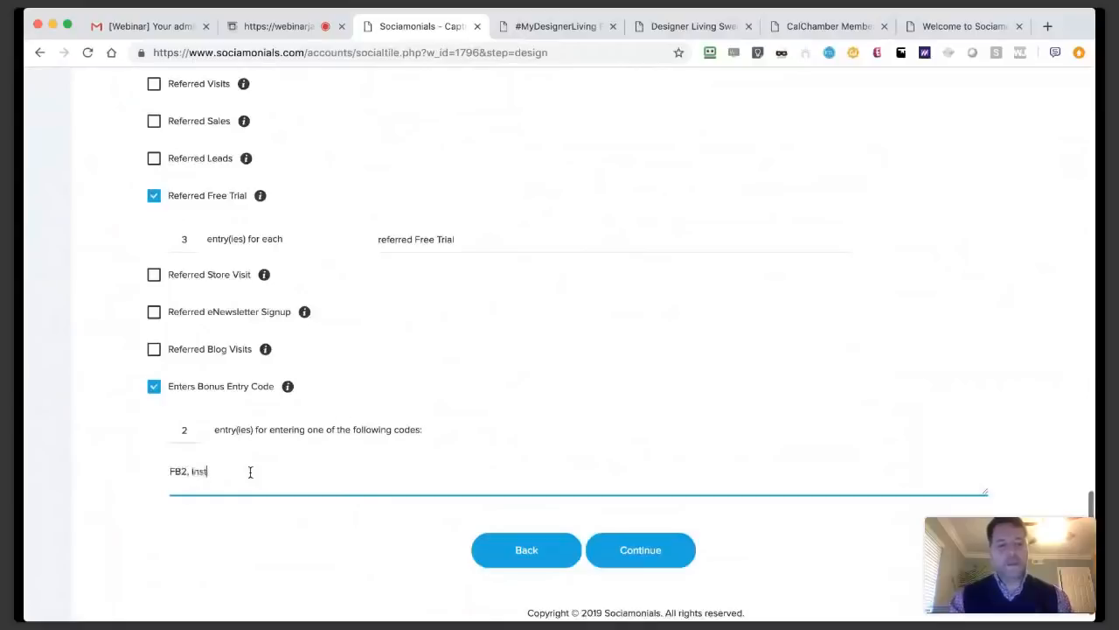
{"action": "type", "text": "a5, "}
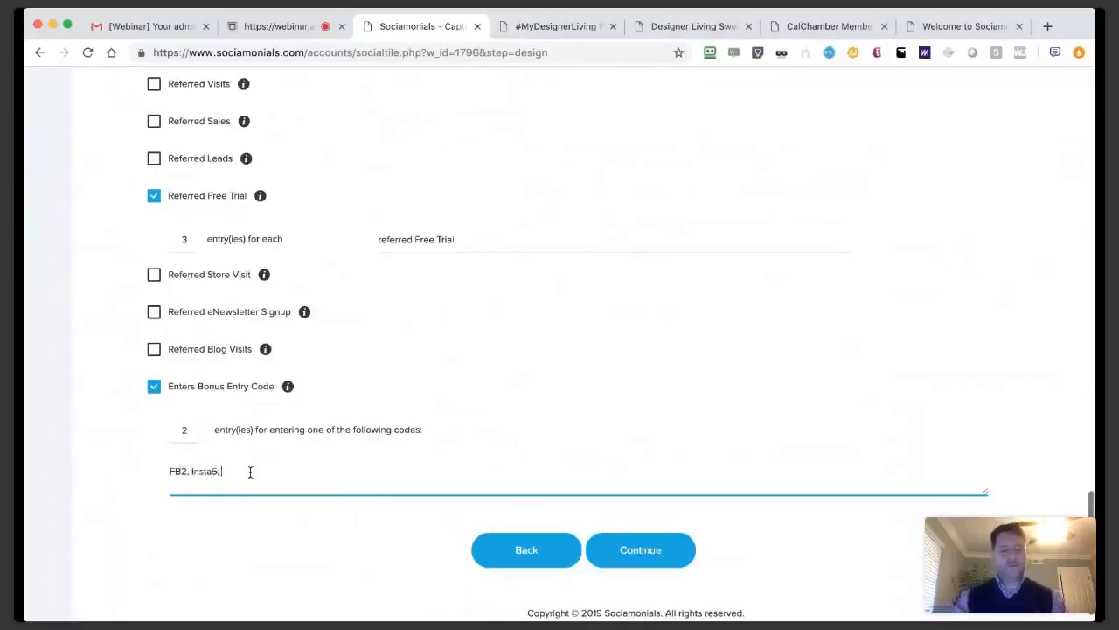
{"action": "type", "text": "LI8"}
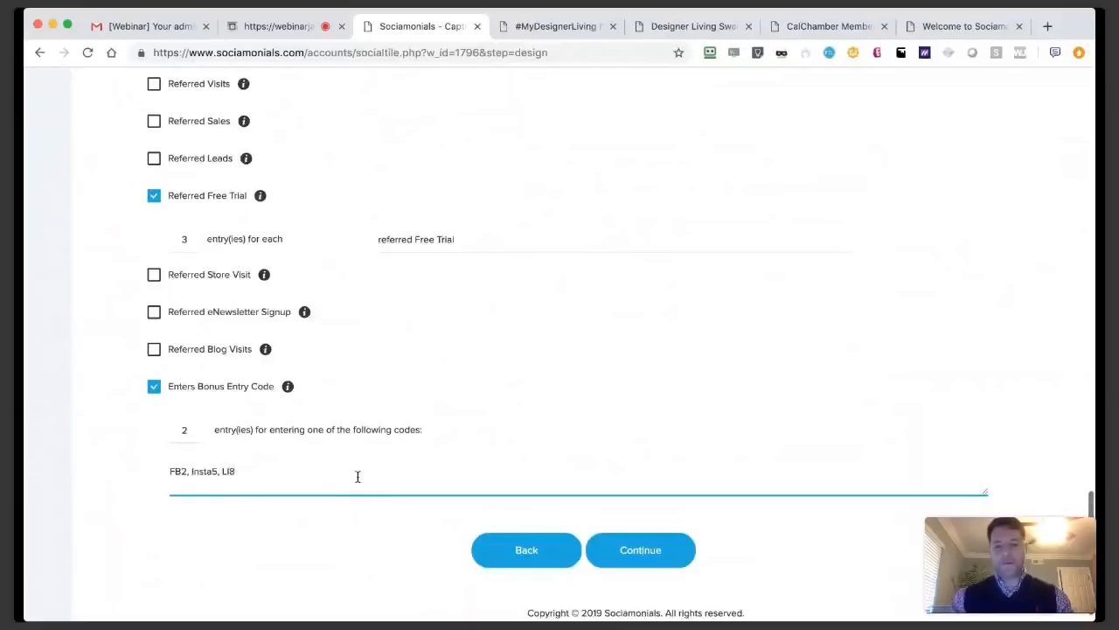
{"action": "left_click", "coordinate": [641, 550]}
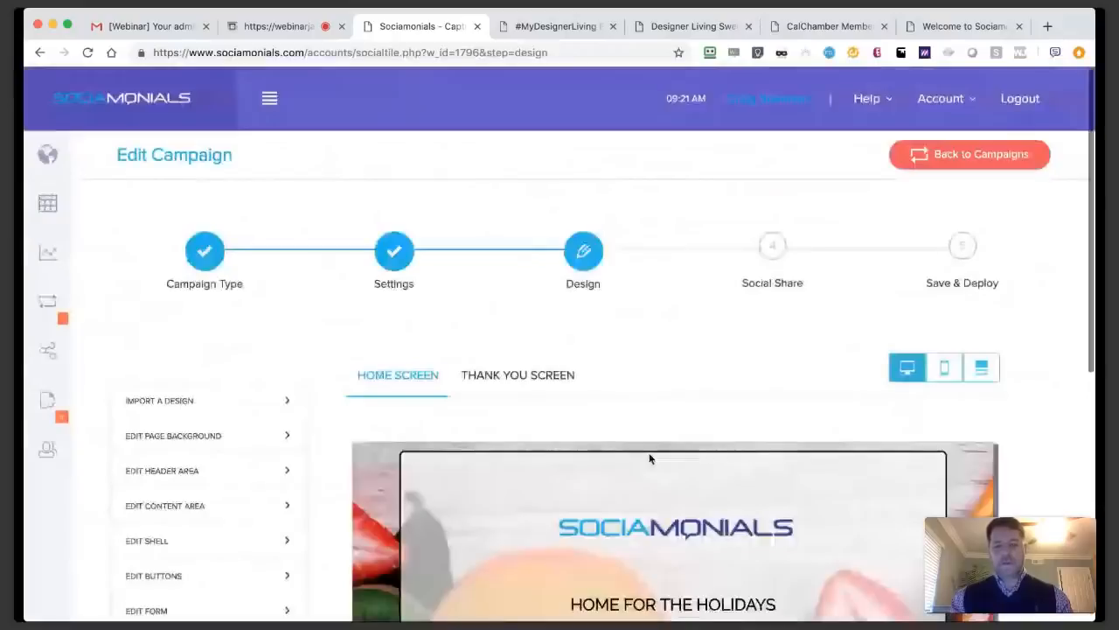
Replace the home screen's main headline "Recipe Contest" with "Free Trial Referrals Rule!".
{"action": "scroll", "coordinate": [309, 450], "scroll_direction": "down", "scroll_amount": 3}
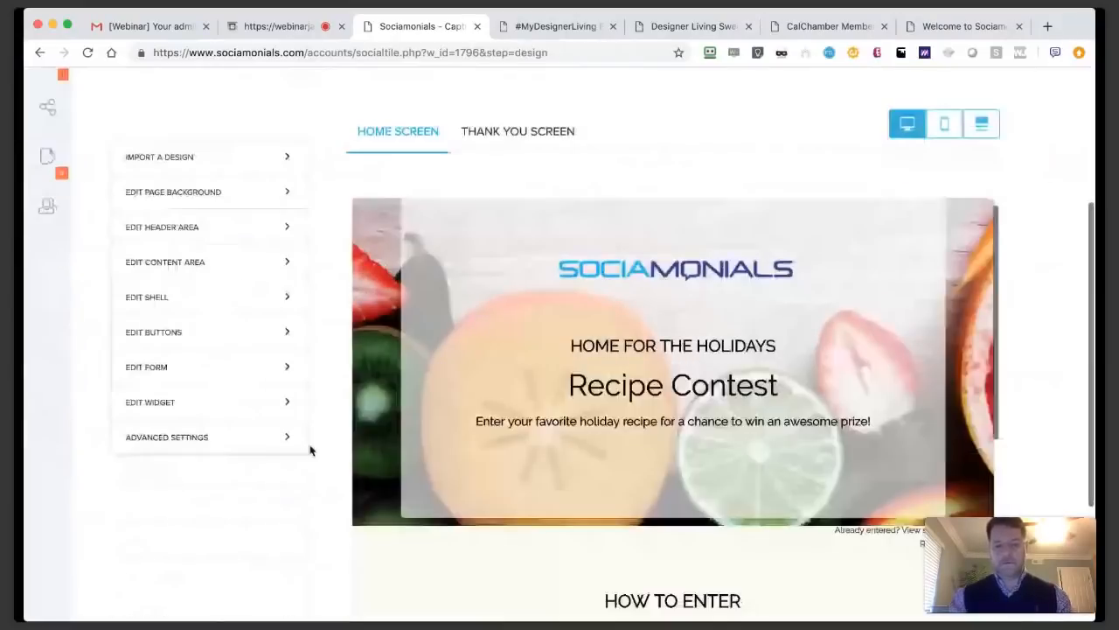
{"action": "scroll", "coordinate": [525, 393], "scroll_direction": "down", "scroll_amount": 1}
{"action": "left_click", "coordinate": [589, 325]}
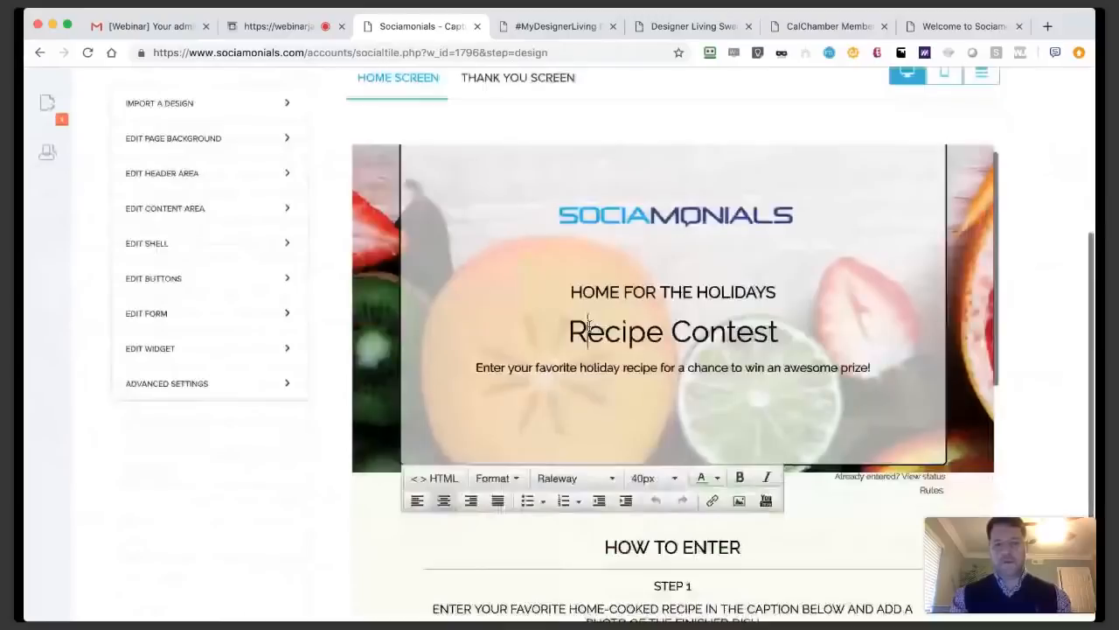
{"action": "type", "text": "Free Tri"}
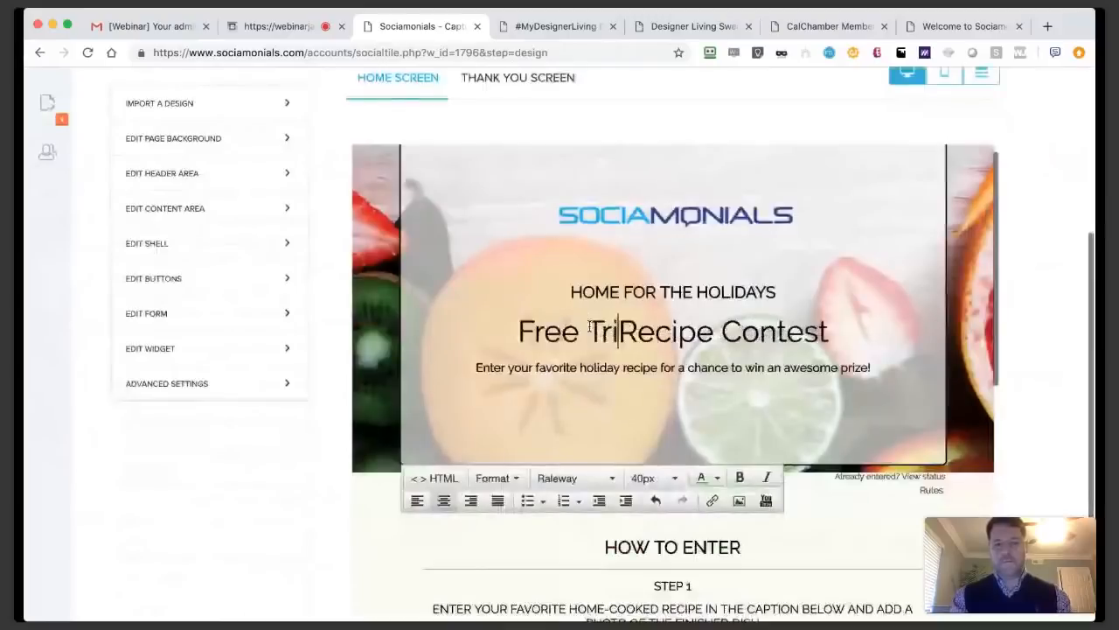
{"action": "type", "text": "al Ref"}
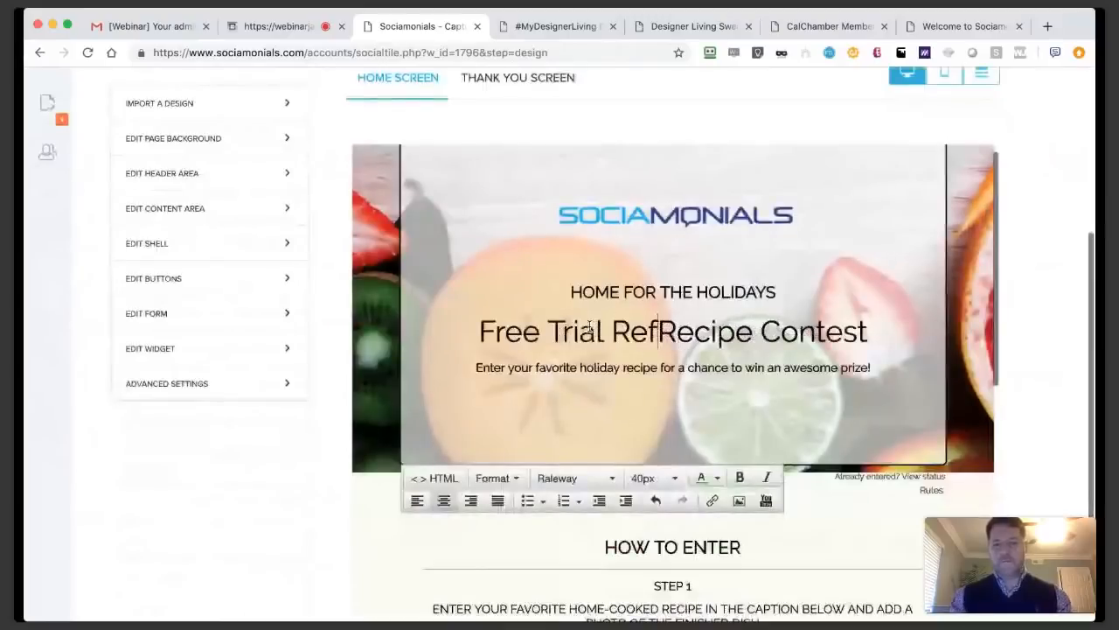
{"action": "type", "text": "errals"}
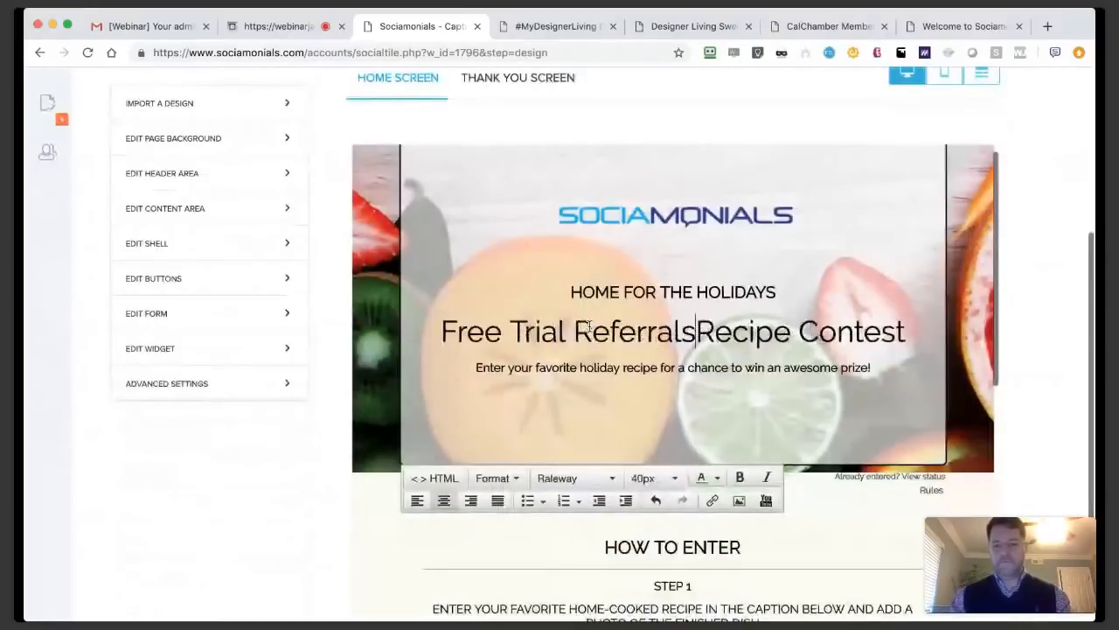
{"action": "type", "text": " Rule!"}
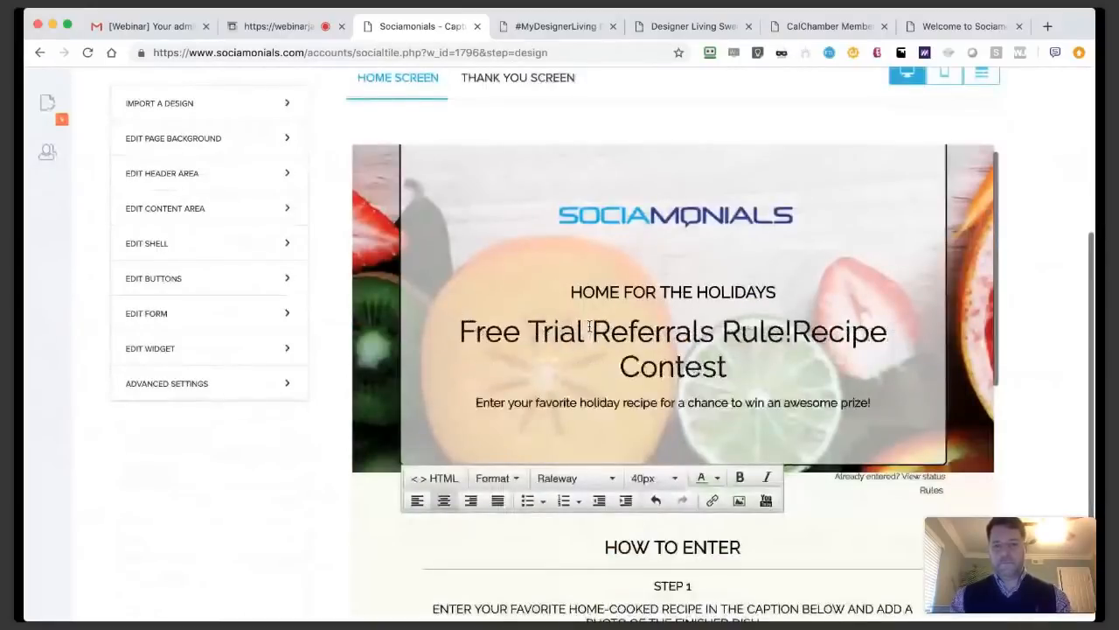
{"action": "key", "text": "Delete"}
{"action": "key", "text": "Delete"}
{"action": "key", "text": "Delete"}
{"action": "key", "text": "Delete"}
{"action": "key", "text": "Delete"}
{"action": "key", "text": "Delete"}
{"action": "key", "text": "Delete"}
{"action": "key", "text": "Delete"}
{"action": "key", "text": "Delete"}
{"action": "key", "text": "Delete"}
{"action": "key", "text": "Delete"}
{"action": "key", "text": "Delete"}
{"action": "key", "text": "Delete"}
{"action": "key", "text": "Delete"}
Replace the "HOME FOR THE HOLIDAYS" line above the main headline with "LET'S GET TO WORK".
{"action": "left_click", "coordinate": [617, 291]}
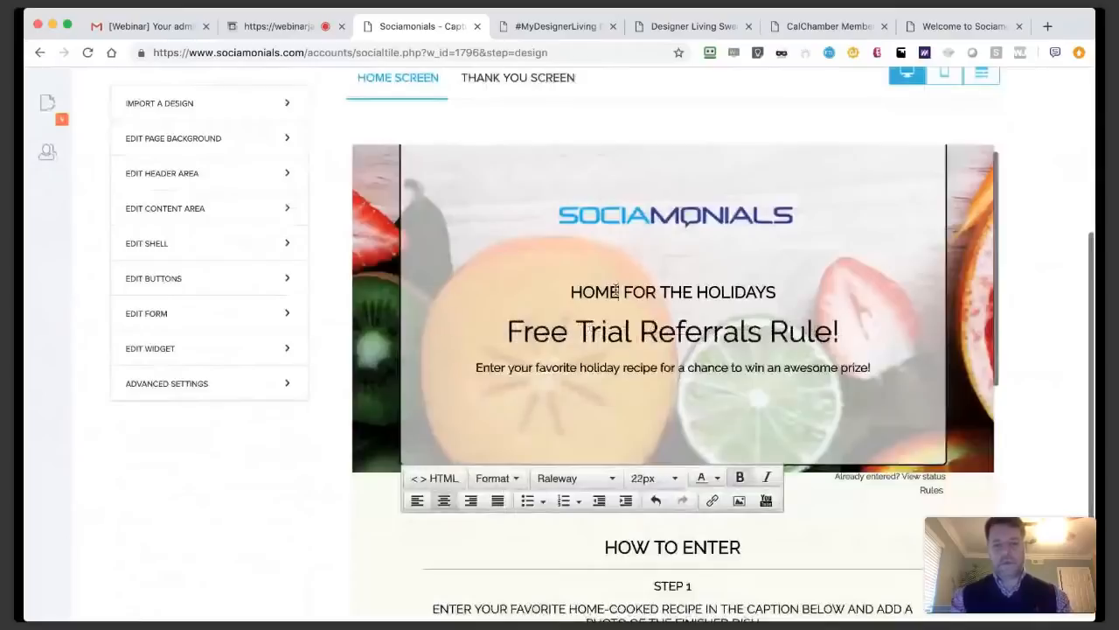
{"action": "left_click", "coordinate": [577, 293]}
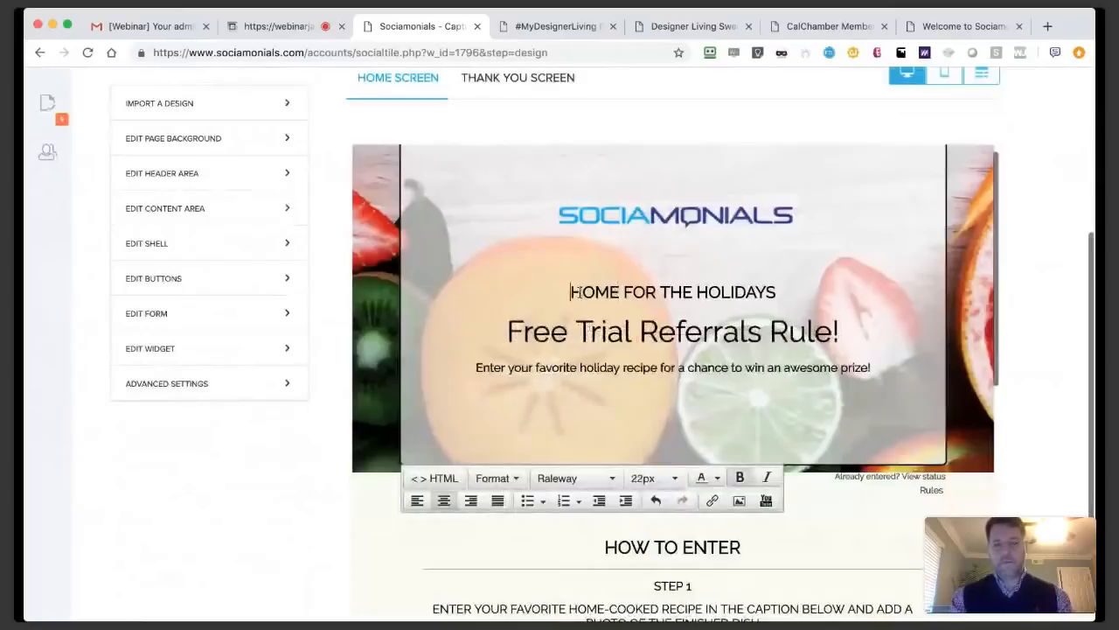
{"action": "type", "text": "LET'S GET T"}
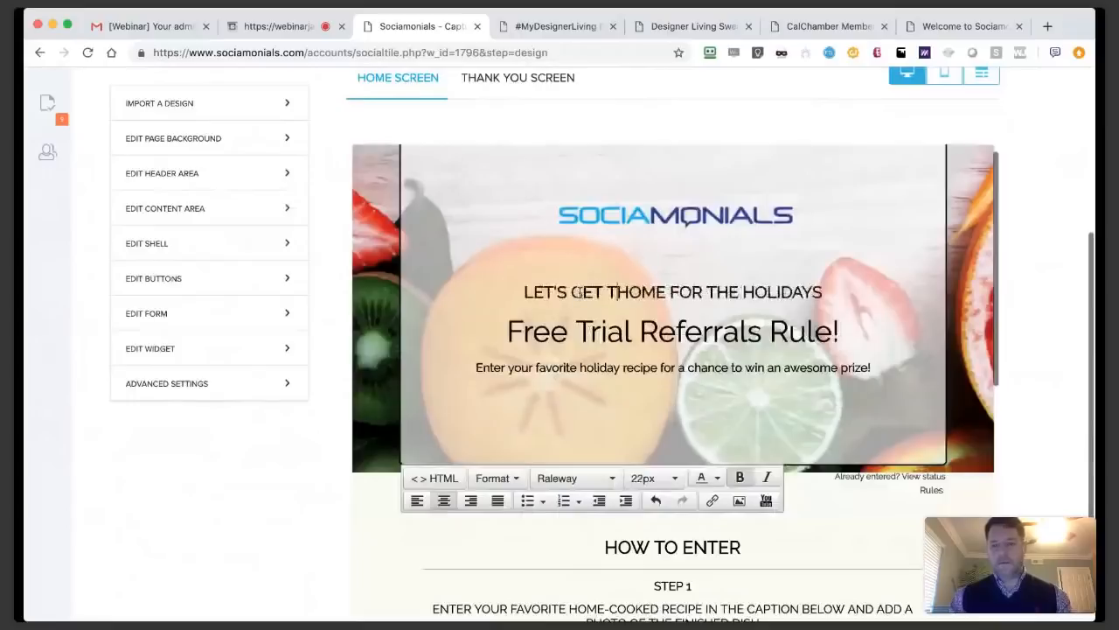
{"action": "type", "text": "O WORK"}
{"action": "key", "text": "shift+Right"}
{"action": "key", "text": "shift+Right"}
{"action": "key", "text": "shift+Right"}
{"action": "key", "text": "shift+Right"}
{"action": "key", "text": "shift+Right"}
{"action": "key", "text": "shift+Right"}
{"action": "key", "text": "shift+Right"}
{"action": "key", "text": "shift+Right"}
{"action": "key", "text": "shift+Right"}
{"action": "key", "text": "shift+Right"}
{"action": "key", "text": "shift+Right"}
{"action": "key", "text": "shift+Right"}
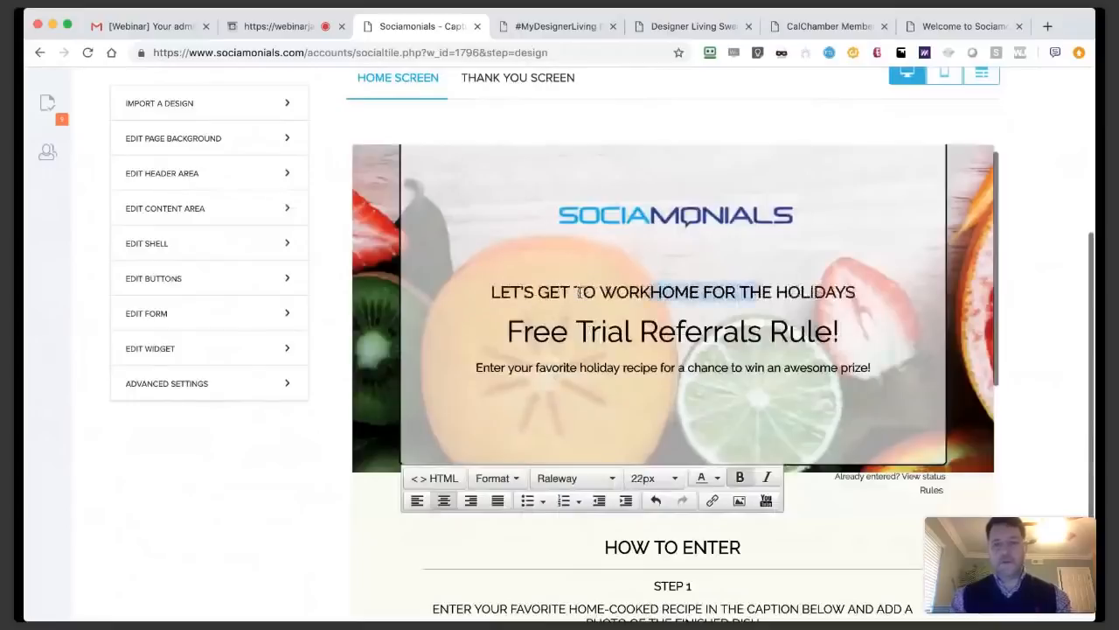
{"action": "key", "text": "shift+Right"}
{"action": "key", "text": "shift+Right"}
{"action": "key", "text": "shift+Right"}
{"action": "key", "text": "shift+Right"}
{"action": "key", "text": "shift+Right"}
{"action": "key", "text": "shift+Right"}
{"action": "key", "text": "shift+Right"}
{"action": "key", "text": "shift+Right"}
{"action": "key", "text": "shift+Right"}
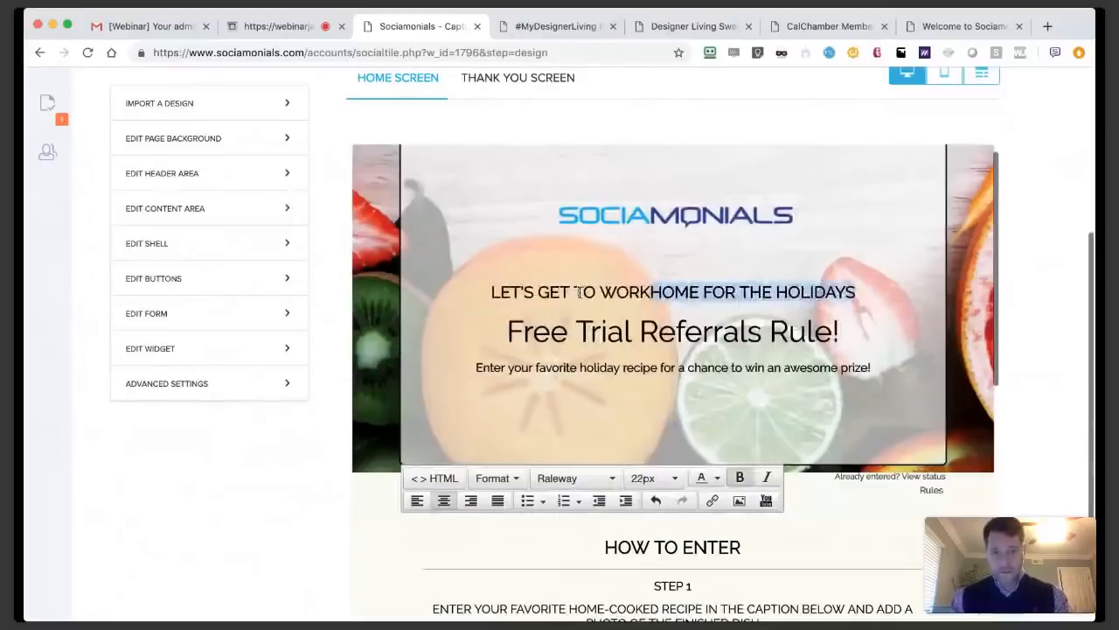
{"action": "key", "text": "BackSpace"}
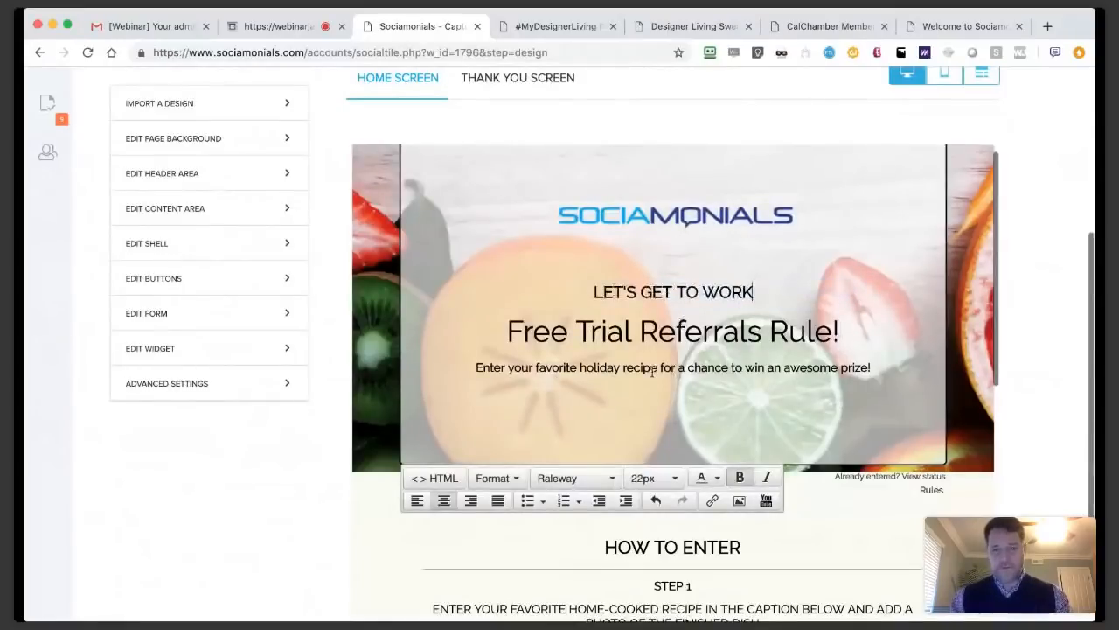
{"action": "scroll", "coordinate": [651, 373], "scroll_direction": "down", "scroll_amount": 1}
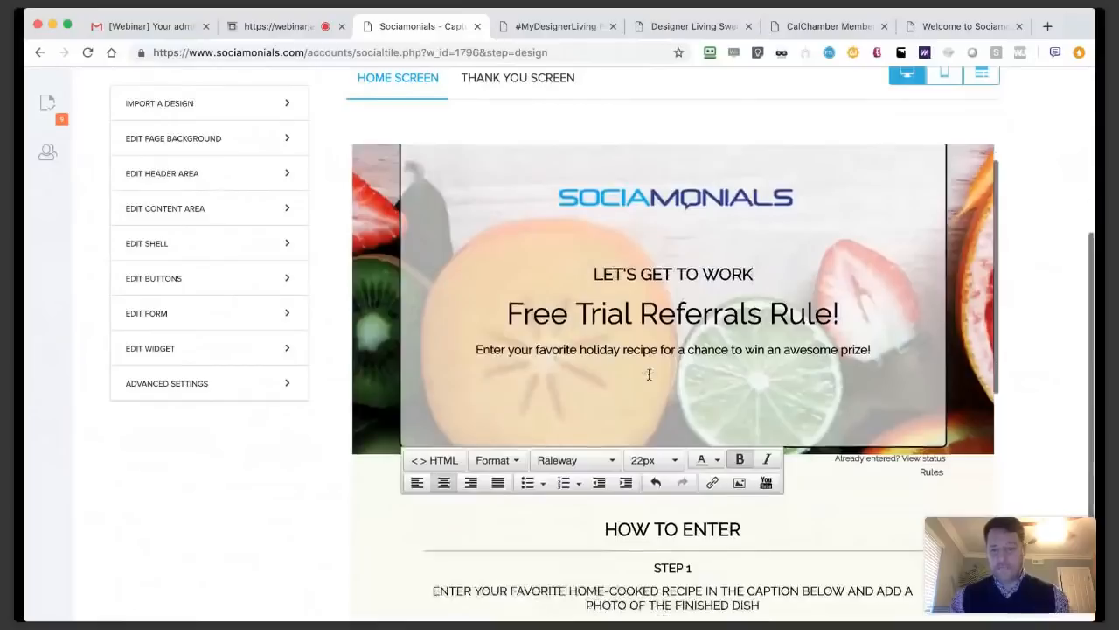
Delete the voting instruction and the "STEP 3" label from the How to Enter section so that sharing follows "STEP 2".
{"action": "scroll", "coordinate": [649, 374], "scroll_direction": "down", "scroll_amount": 5}
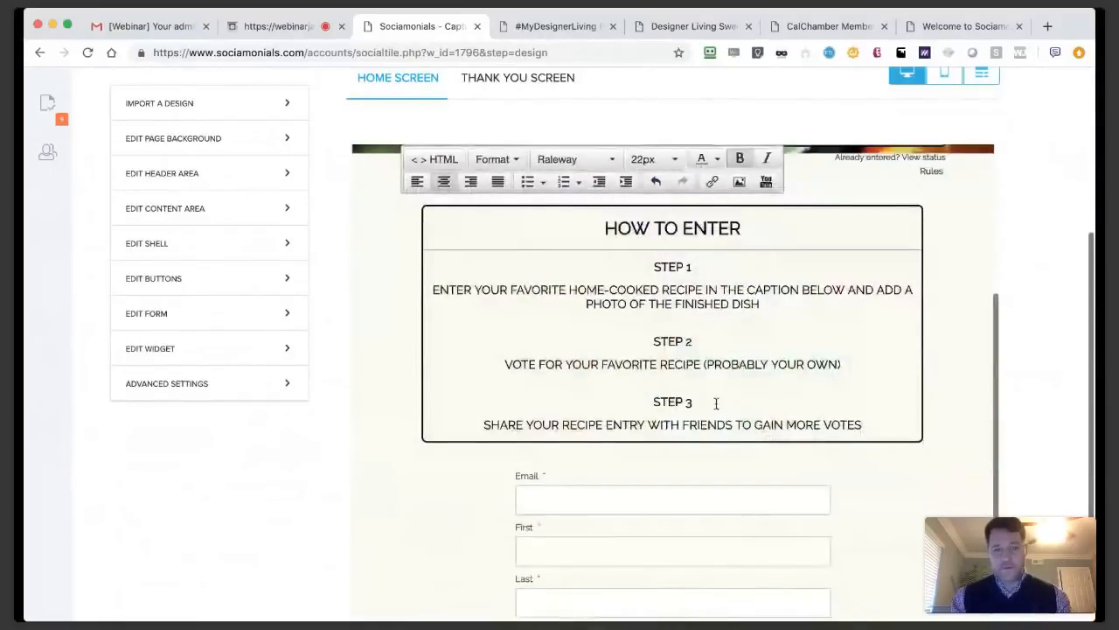
{"action": "left_click_drag", "start_coordinate": [715, 403], "coordinate": [506, 364]}
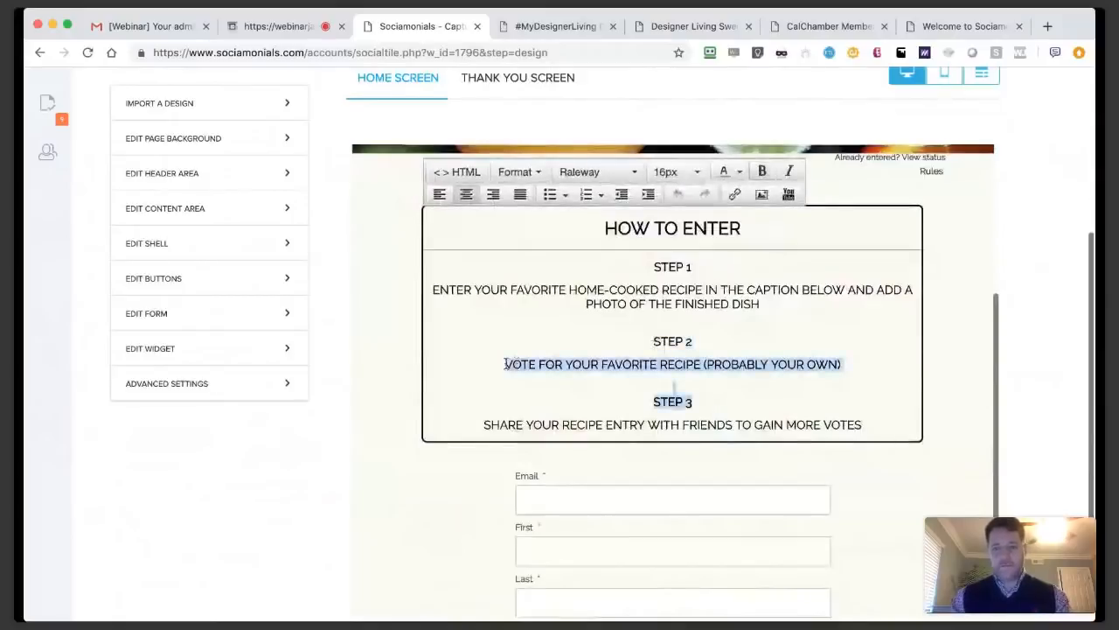
{"action": "key", "text": "BackSpace"}
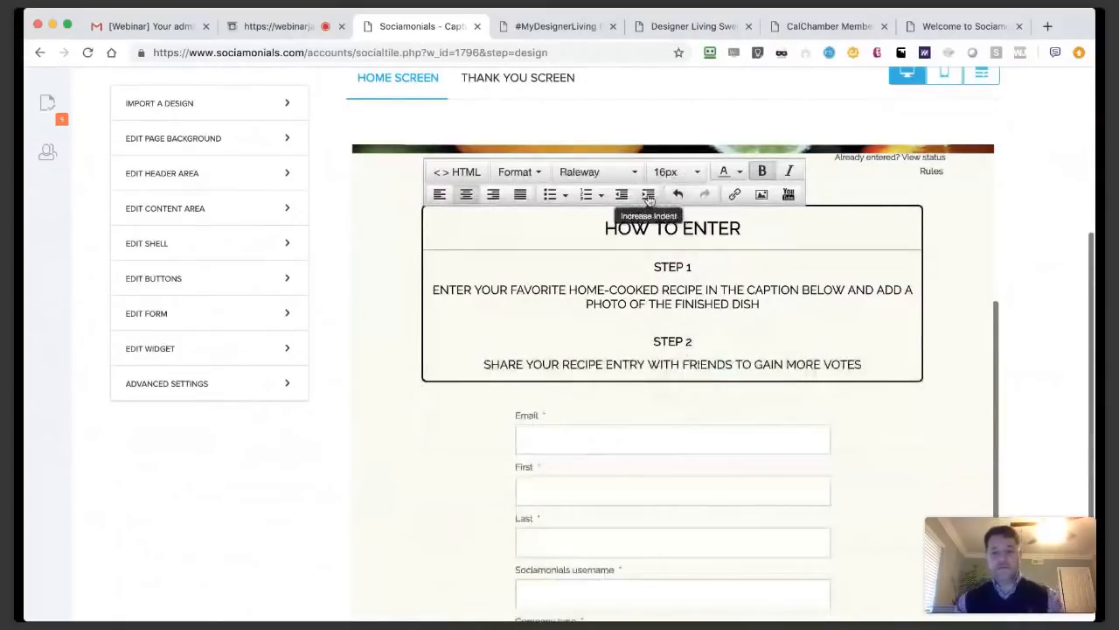
Add the text "We don't spam!" in the empty text block below the entry form's ENTER button.
{"action": "scroll", "coordinate": [648, 201], "scroll_direction": "down", "scroll_amount": 2}
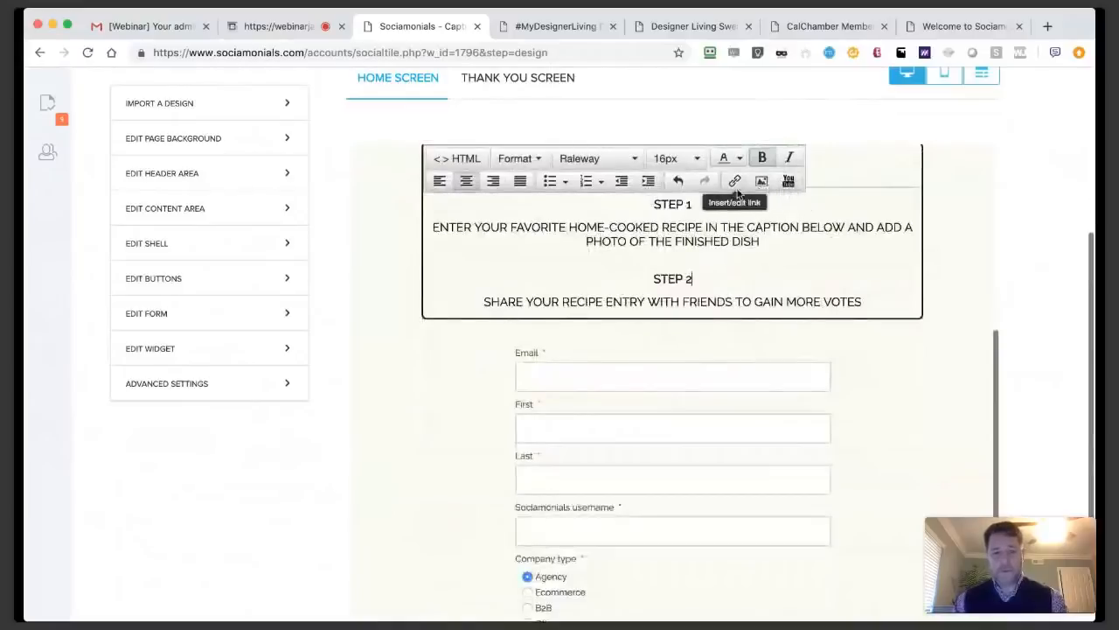
{"action": "scroll", "coordinate": [747, 259], "scroll_direction": "down", "scroll_amount": 2}
{"action": "scroll", "coordinate": [612, 297], "scroll_direction": "down", "scroll_amount": 2}
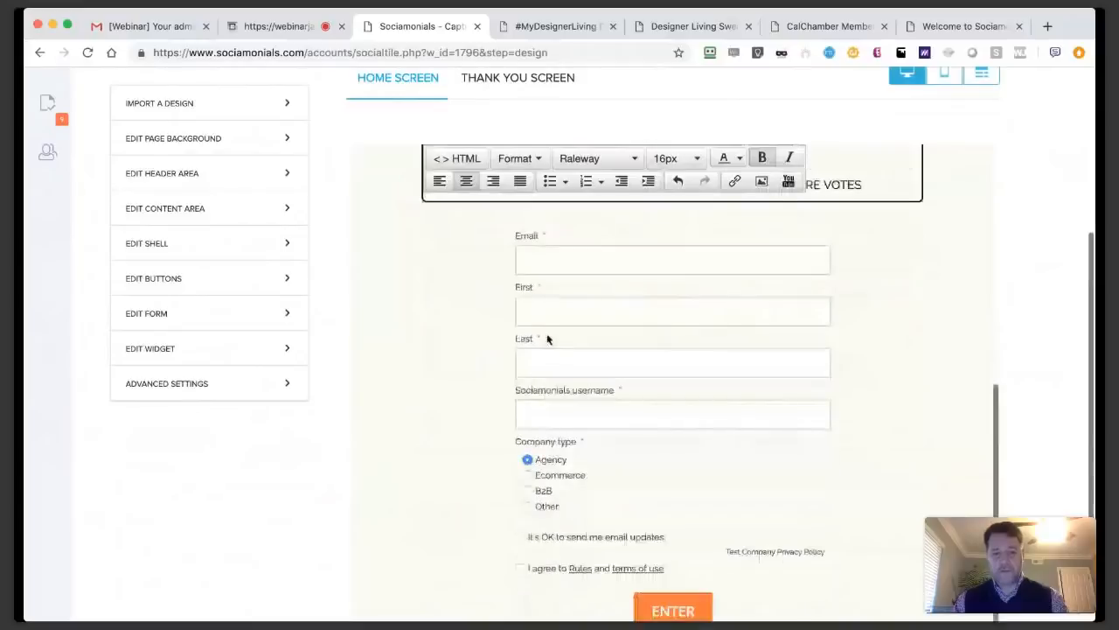
{"action": "scroll", "coordinate": [609, 388], "scroll_direction": "down", "scroll_amount": 2}
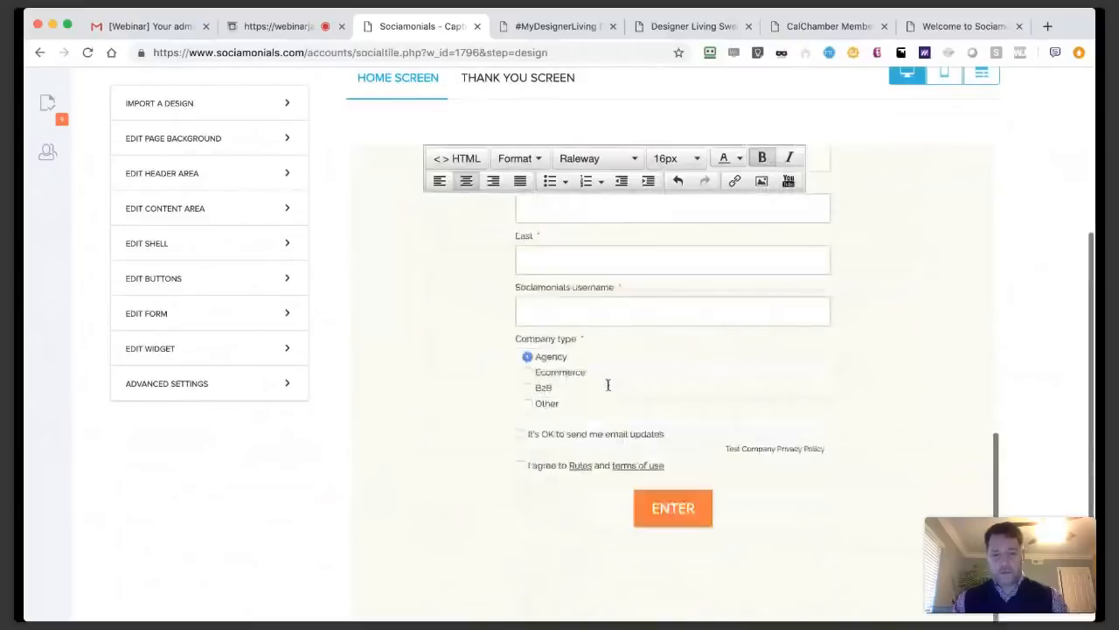
{"action": "left_click", "coordinate": [877, 507]}
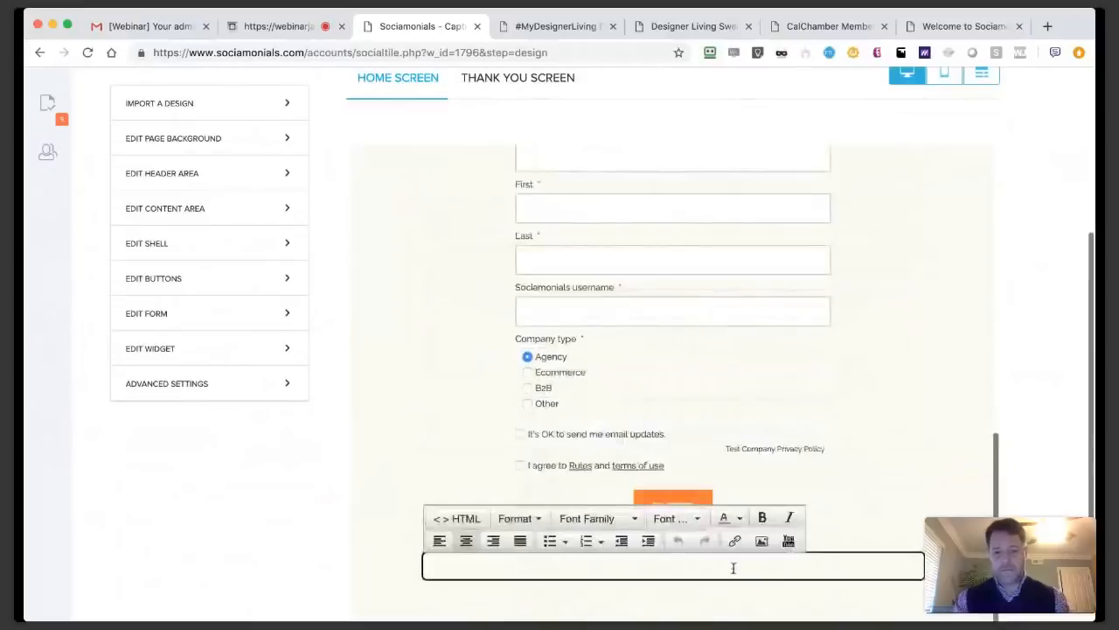
{"action": "type", "text": "We don't spam"}
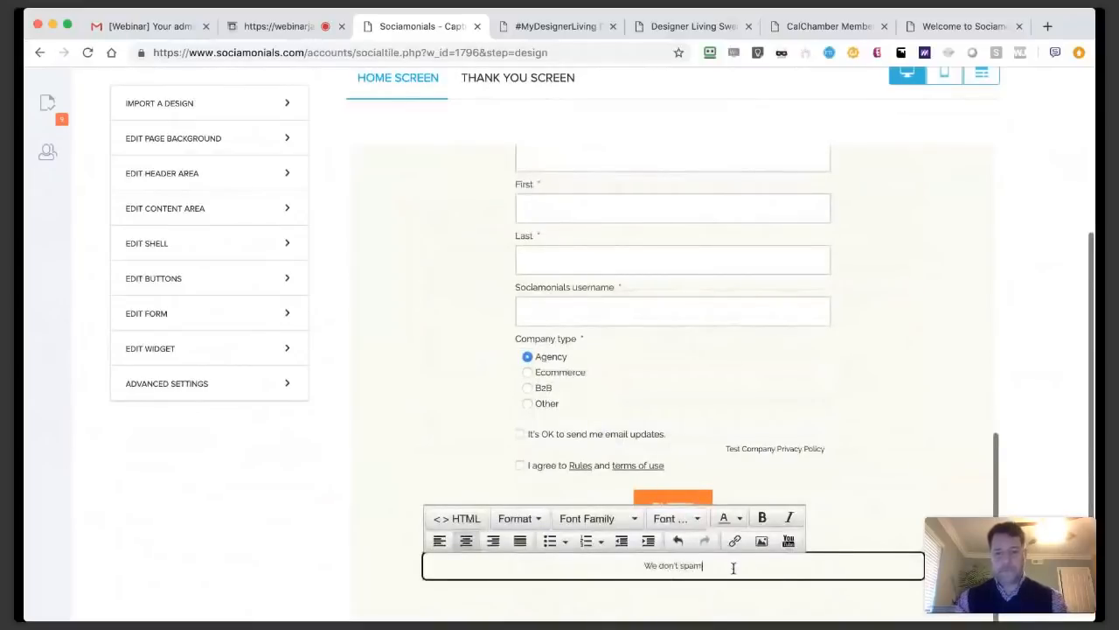
{"action": "type", "text": "!"}
{"action": "left_click", "coordinate": [917, 446]}
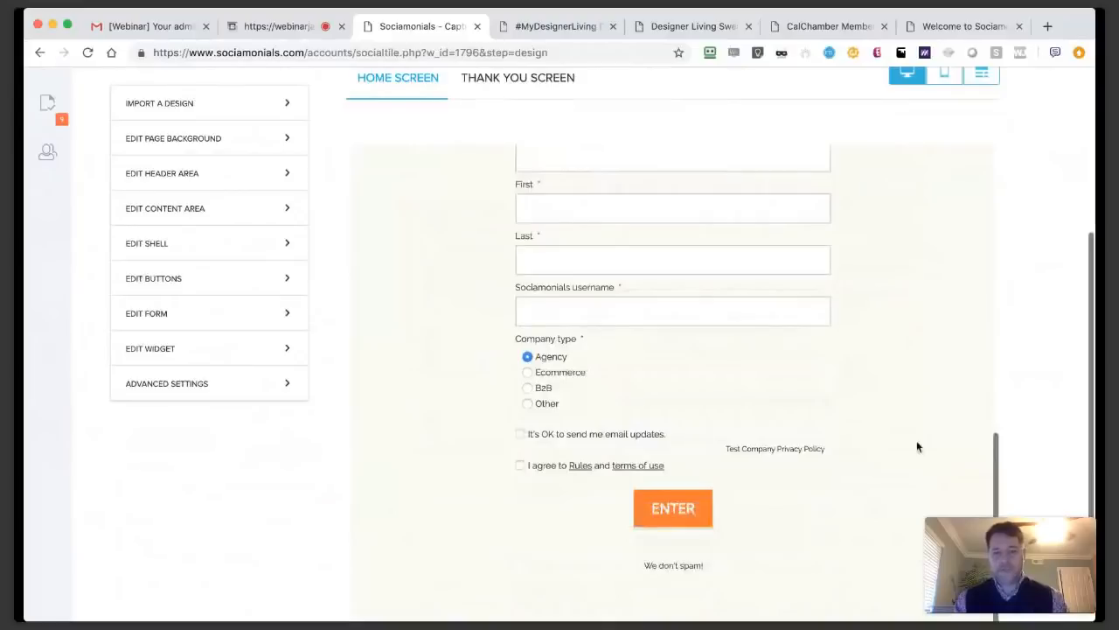
Switch to the Thank You screen and add an exclamation mark after the "Thank You {First}" heading.
{"action": "scroll", "coordinate": [917, 447], "scroll_direction": "up", "scroll_amount": 3}
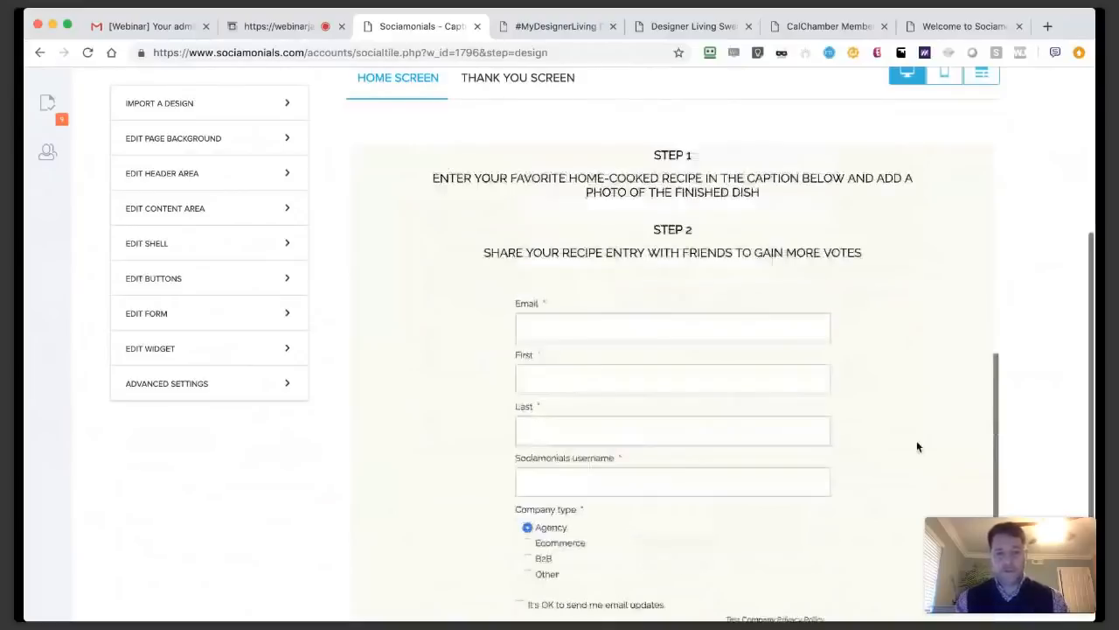
{"action": "scroll", "coordinate": [917, 440], "scroll_direction": "up", "scroll_amount": 8}
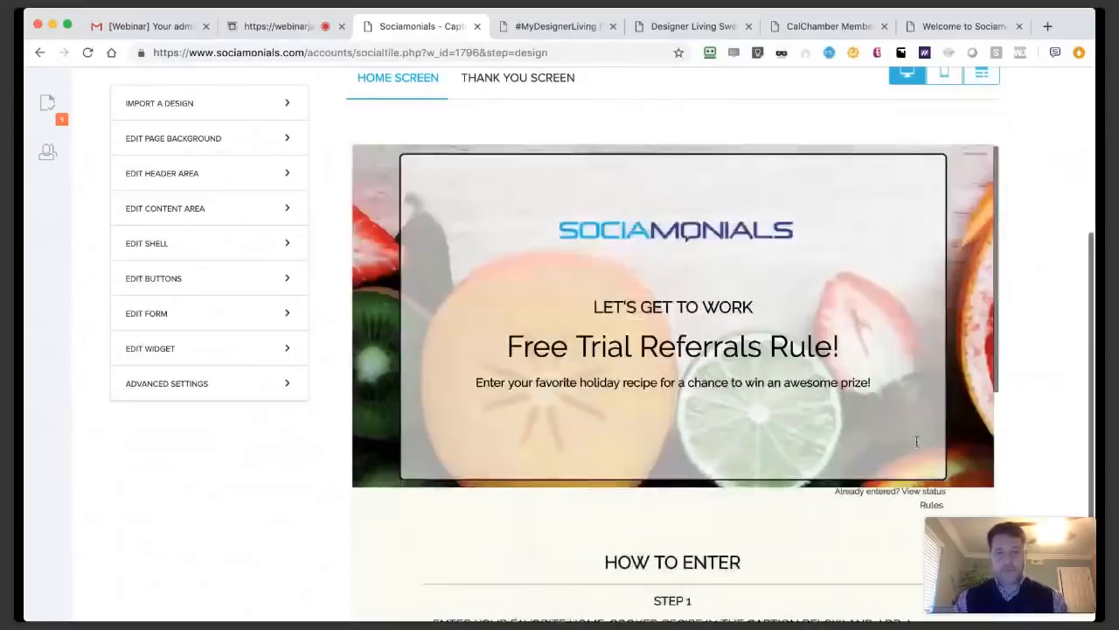
{"action": "scroll", "coordinate": [516, 187], "scroll_direction": "up", "scroll_amount": 2}
{"action": "left_click", "coordinate": [516, 175]}
{"action": "scroll", "coordinate": [549, 326], "scroll_direction": "down", "scroll_amount": 1}
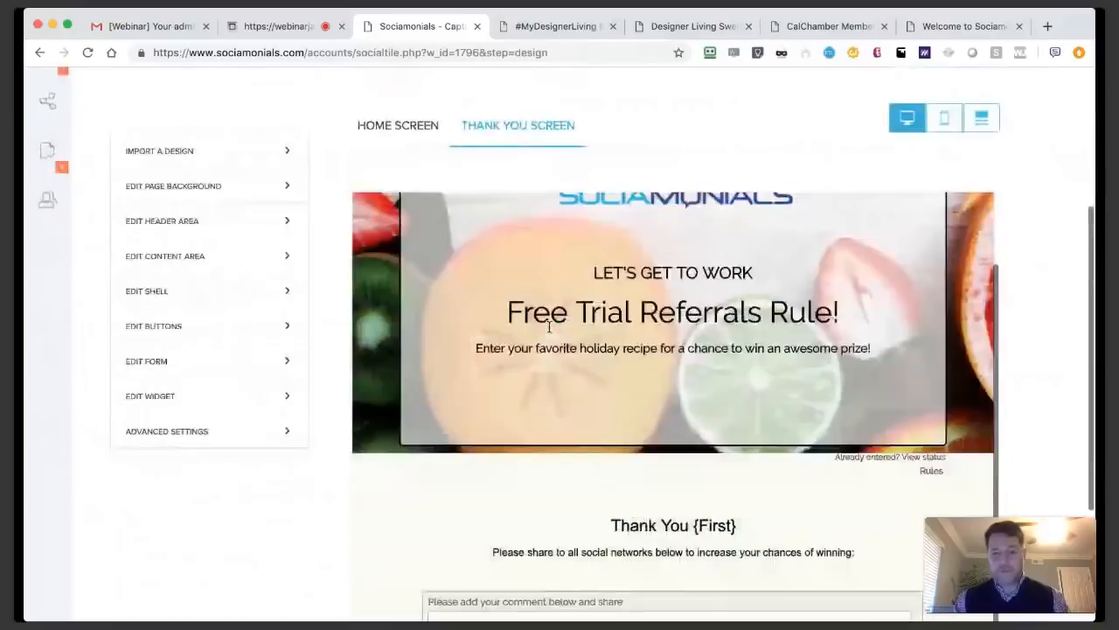
{"action": "scroll", "coordinate": [549, 326], "scroll_direction": "down", "scroll_amount": 4}
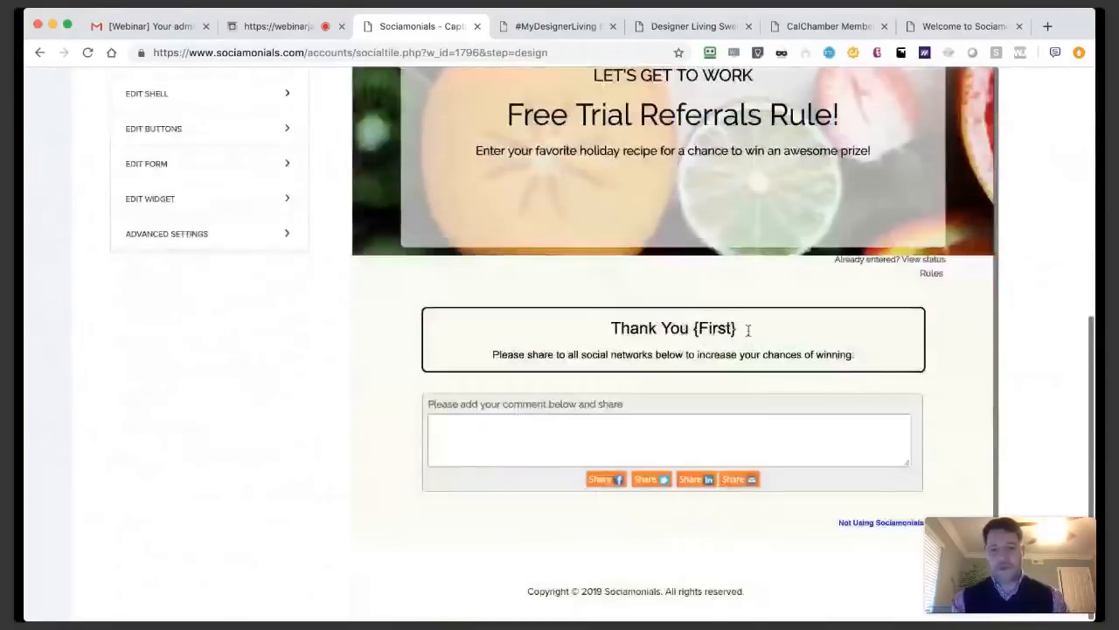
{"action": "left_click", "coordinate": [748, 330]}
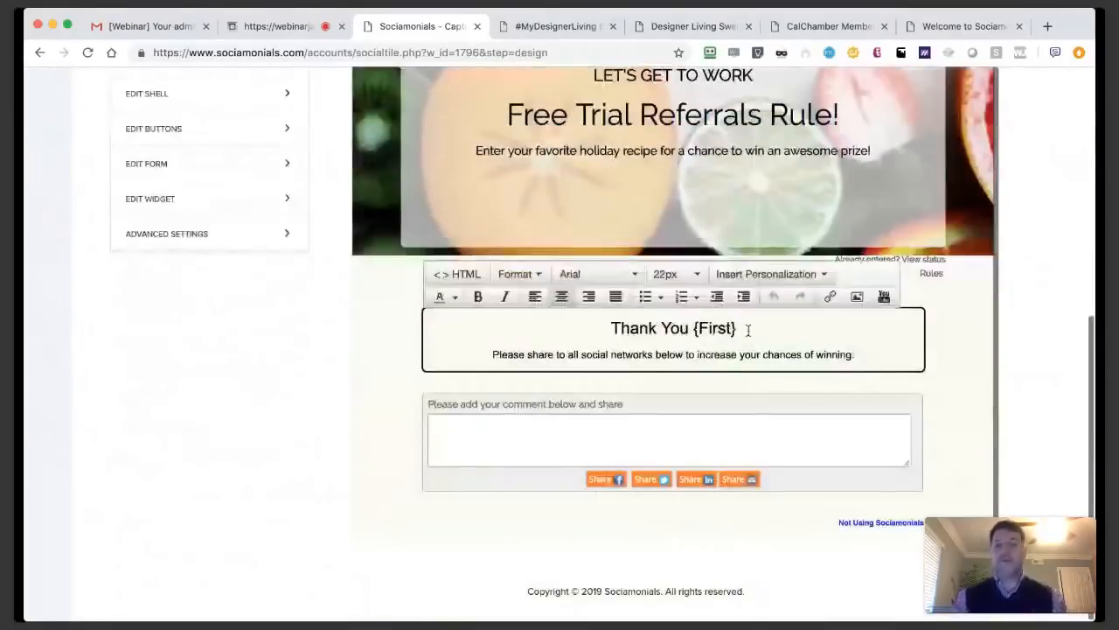
{"action": "type", "text": "!"}
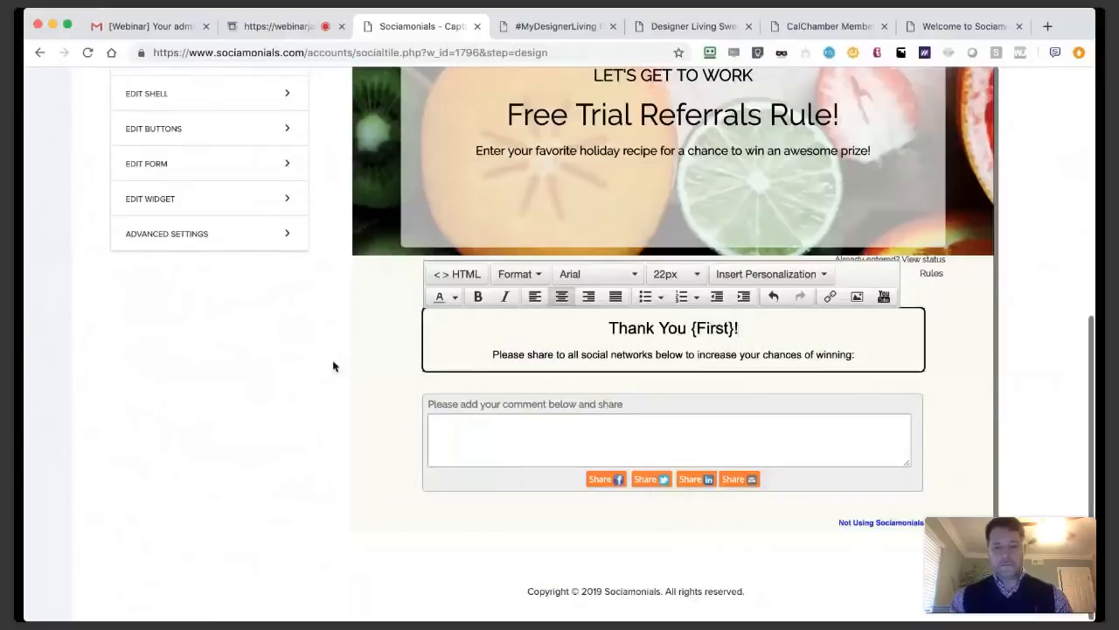
Open the image library for the full screen page background and view its image categories, keeping Backgrounds.
{"action": "scroll", "coordinate": [332, 366], "scroll_direction": "up", "scroll_amount": 1}
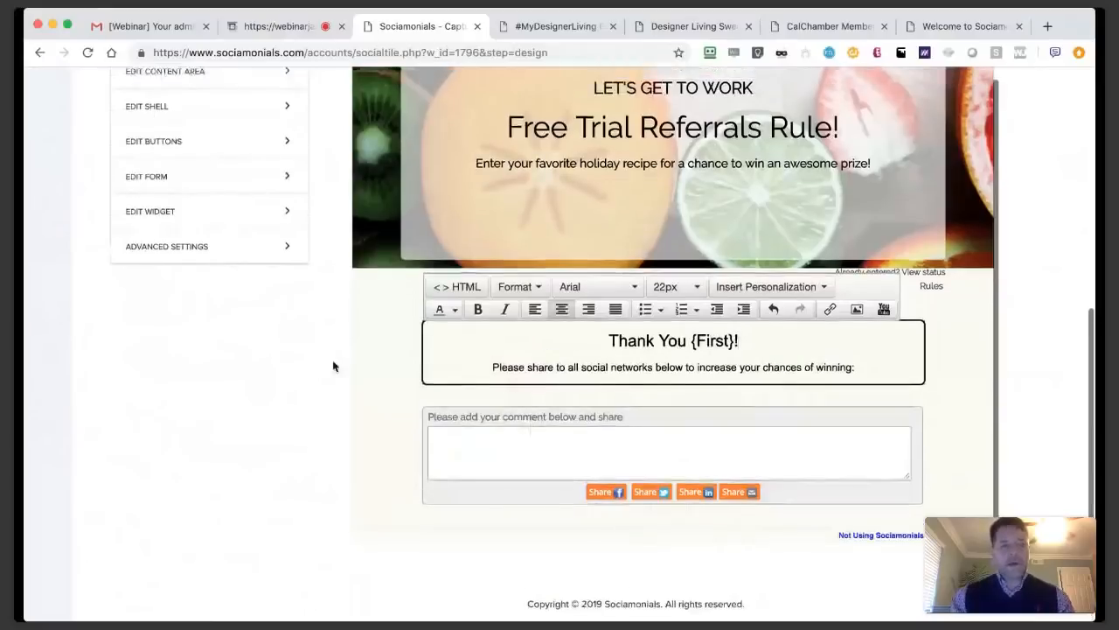
{"action": "scroll", "coordinate": [332, 366], "scroll_direction": "up", "scroll_amount": 5}
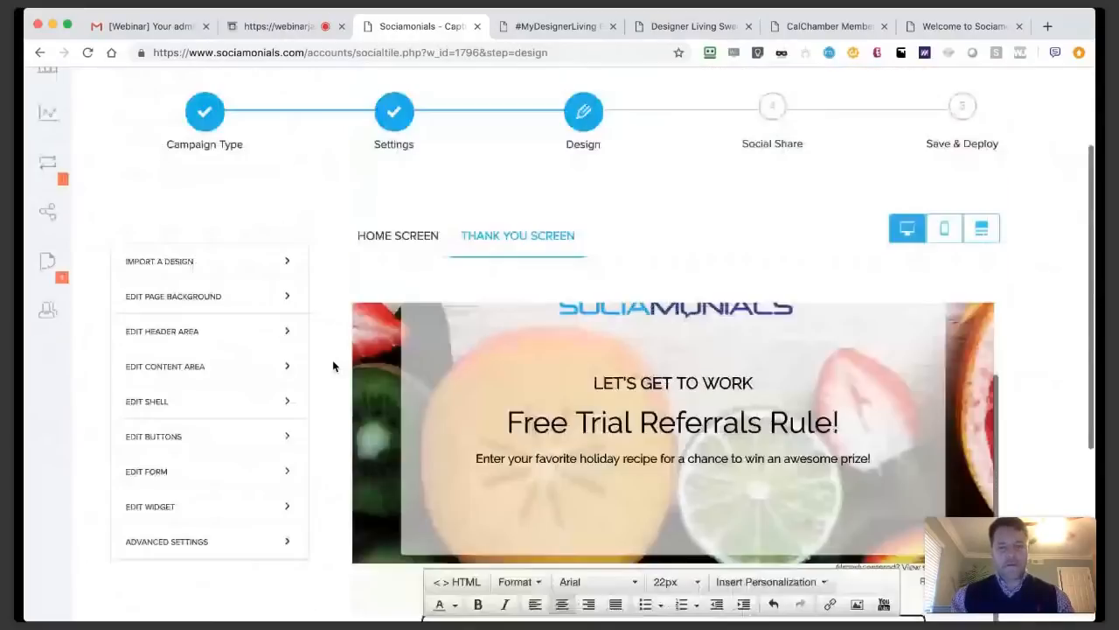
{"action": "scroll", "coordinate": [332, 366], "scroll_direction": "down", "scroll_amount": 1}
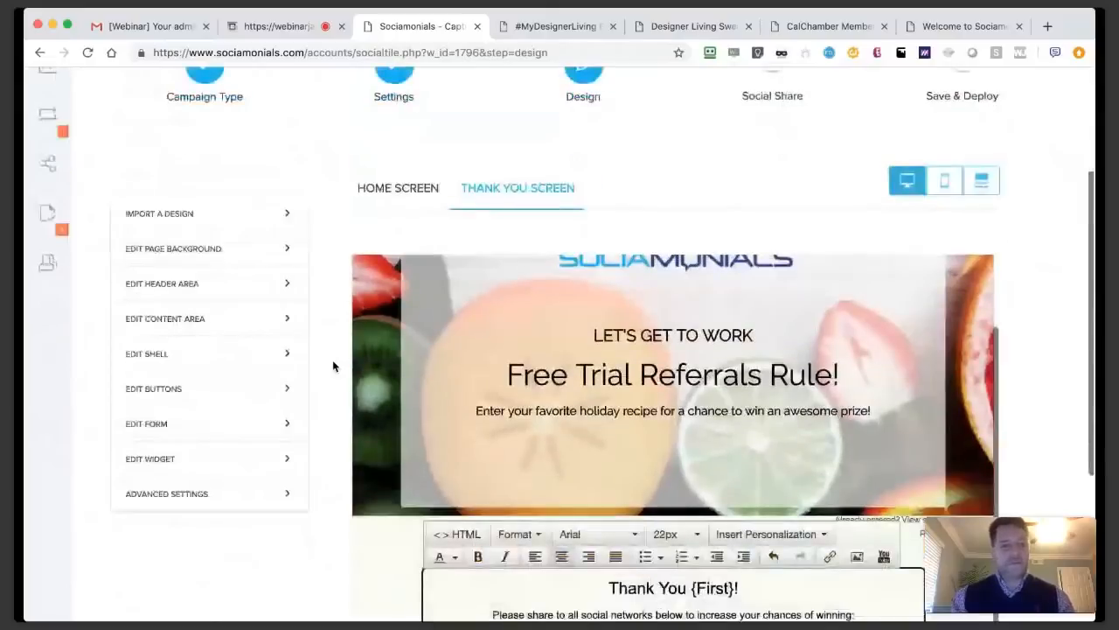
{"action": "scroll", "coordinate": [380, 352], "scroll_direction": "up", "scroll_amount": 1}
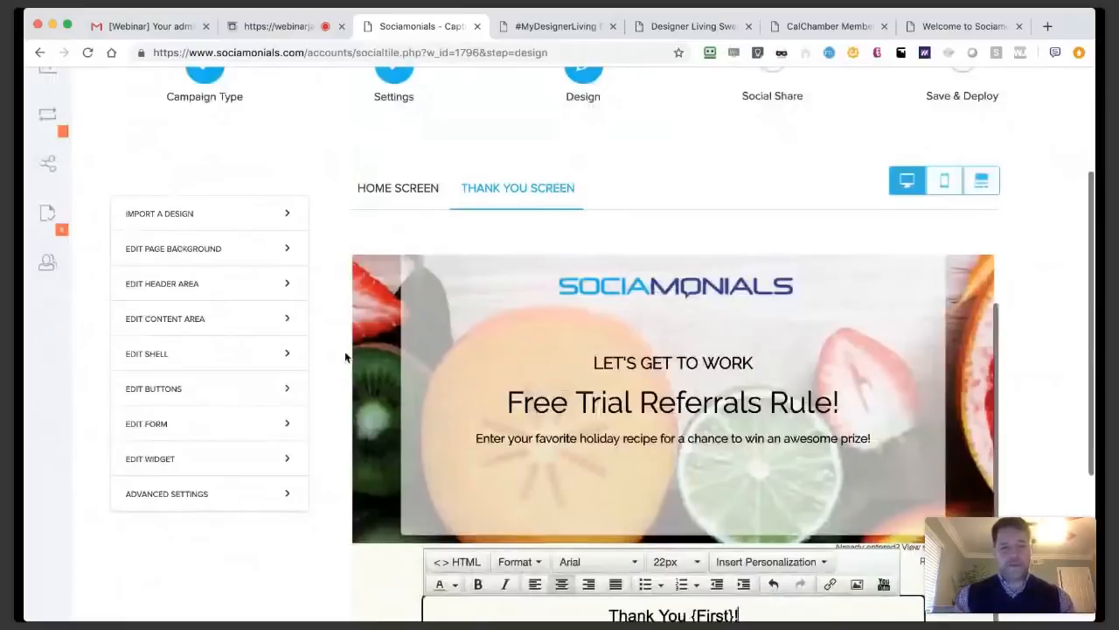
{"action": "scroll", "coordinate": [333, 355], "scroll_direction": "down", "scroll_amount": 2}
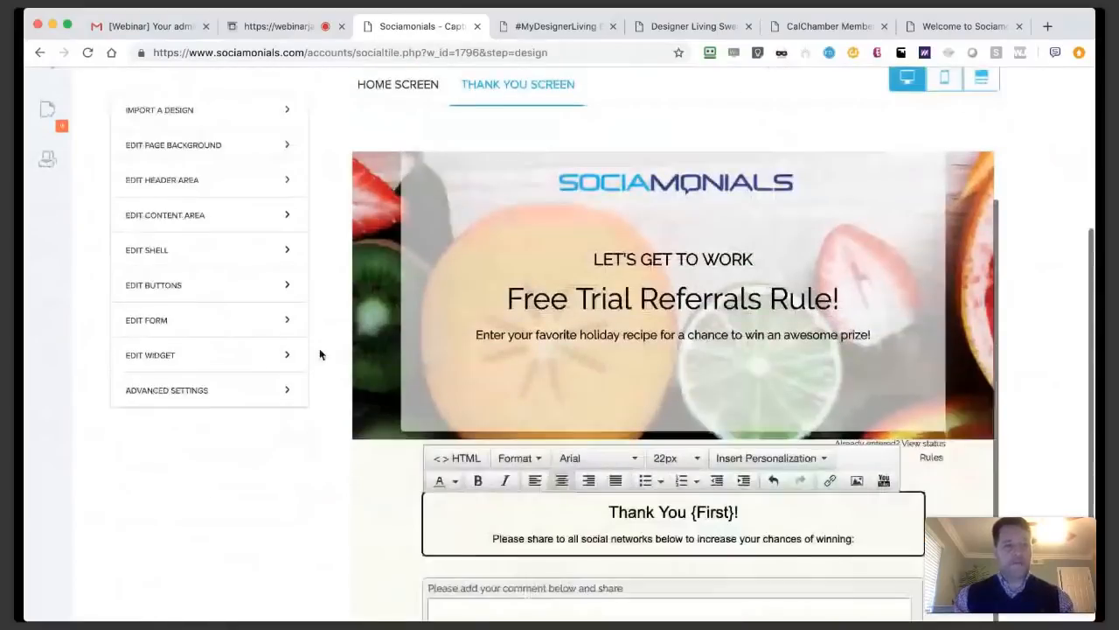
{"action": "scroll", "coordinate": [319, 354], "scroll_direction": "down", "scroll_amount": 1}
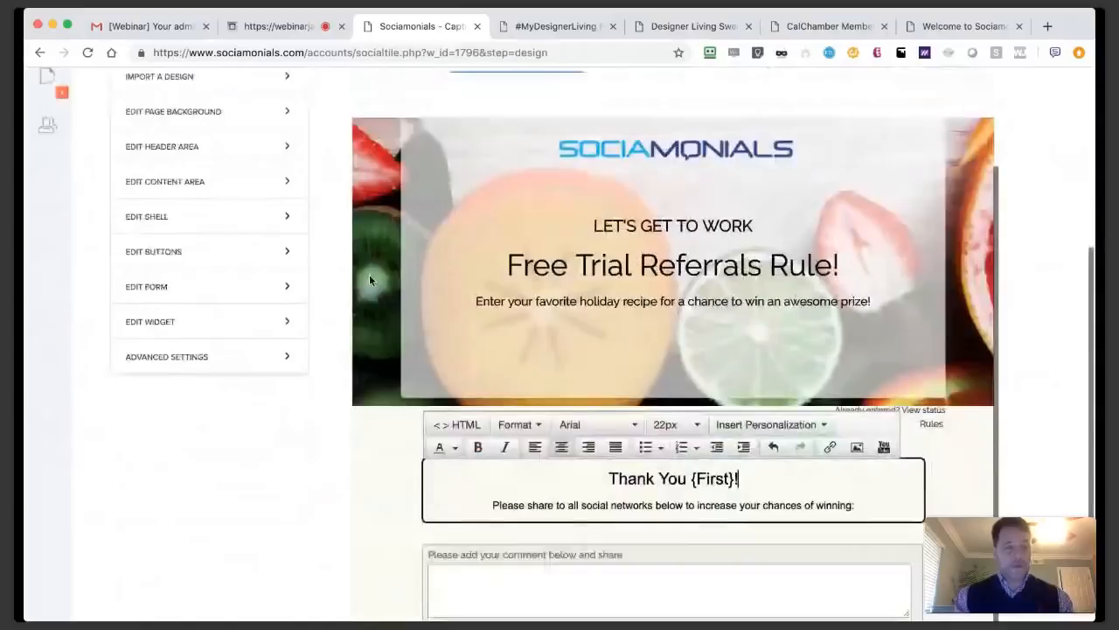
{"action": "left_click", "coordinate": [219, 113]}
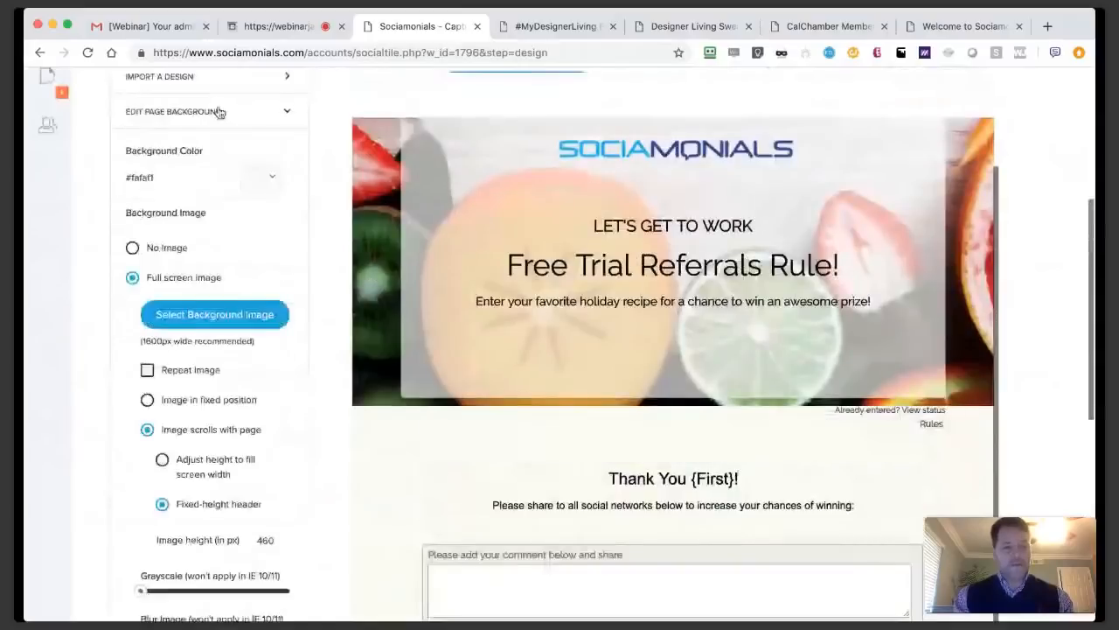
{"action": "left_click", "coordinate": [222, 329]}
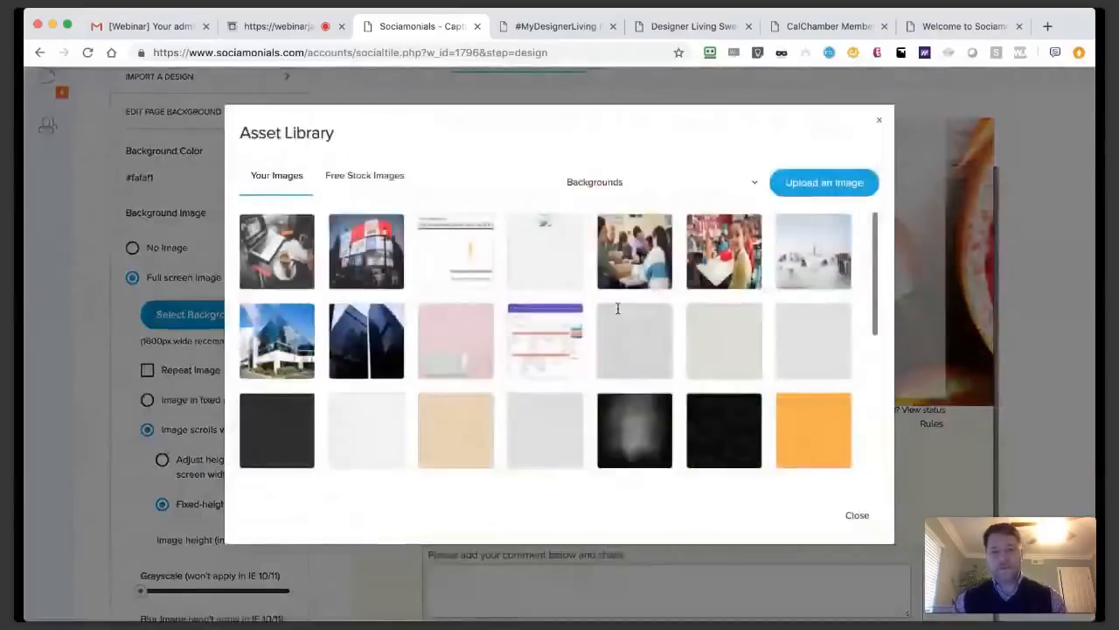
{"action": "left_click", "coordinate": [630, 187]}
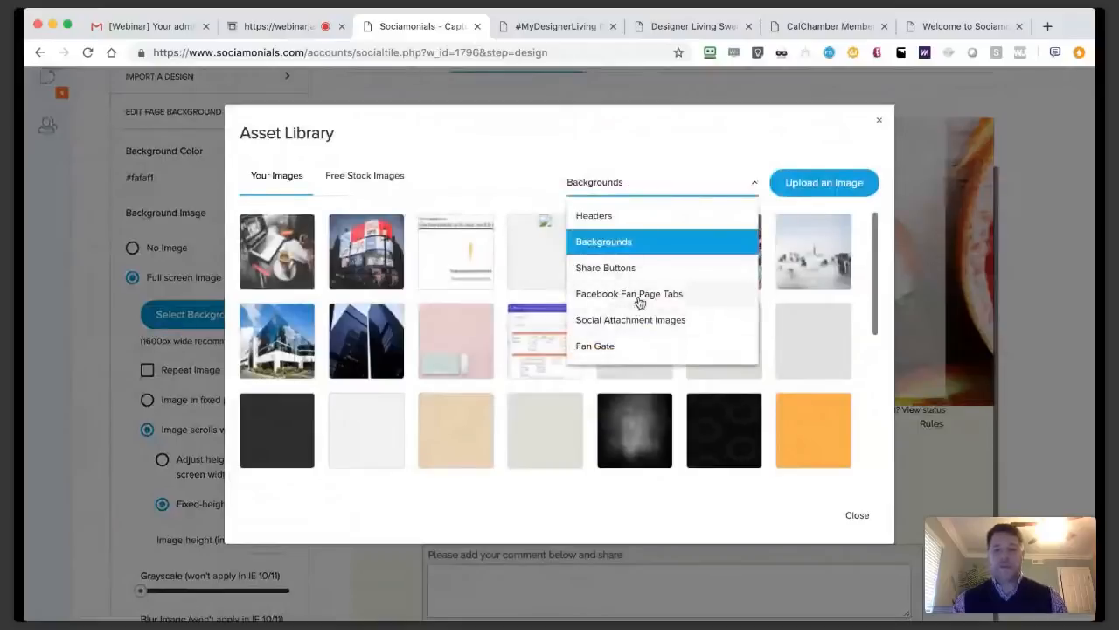
{"action": "left_click", "coordinate": [618, 185]}
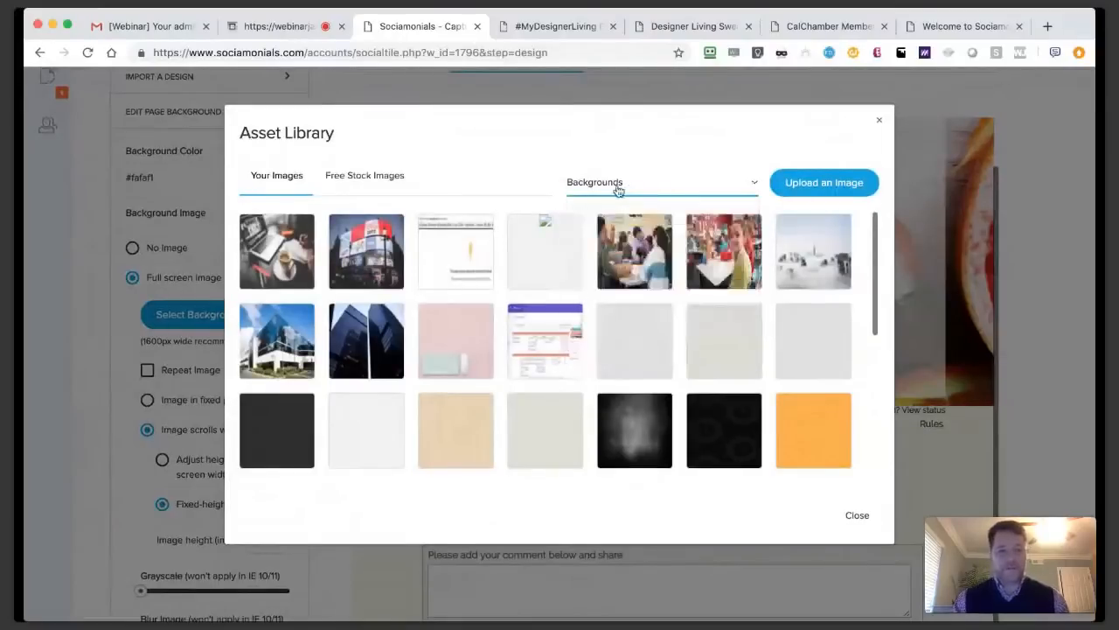
Search the free Pexels stock images for "Design" and use the laptop and coffee cup photo as the page background.
{"action": "left_click", "coordinate": [380, 182]}
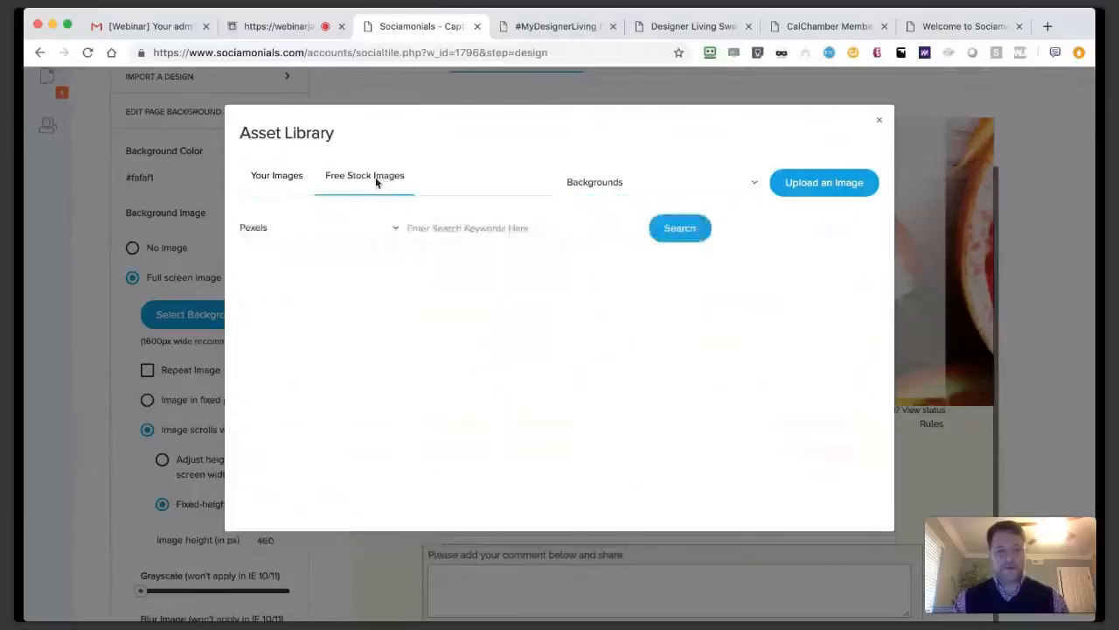
{"action": "left_click", "coordinate": [307, 243]}
{"action": "left_click", "coordinate": [307, 242]}
{"action": "left_click", "coordinate": [485, 229]}
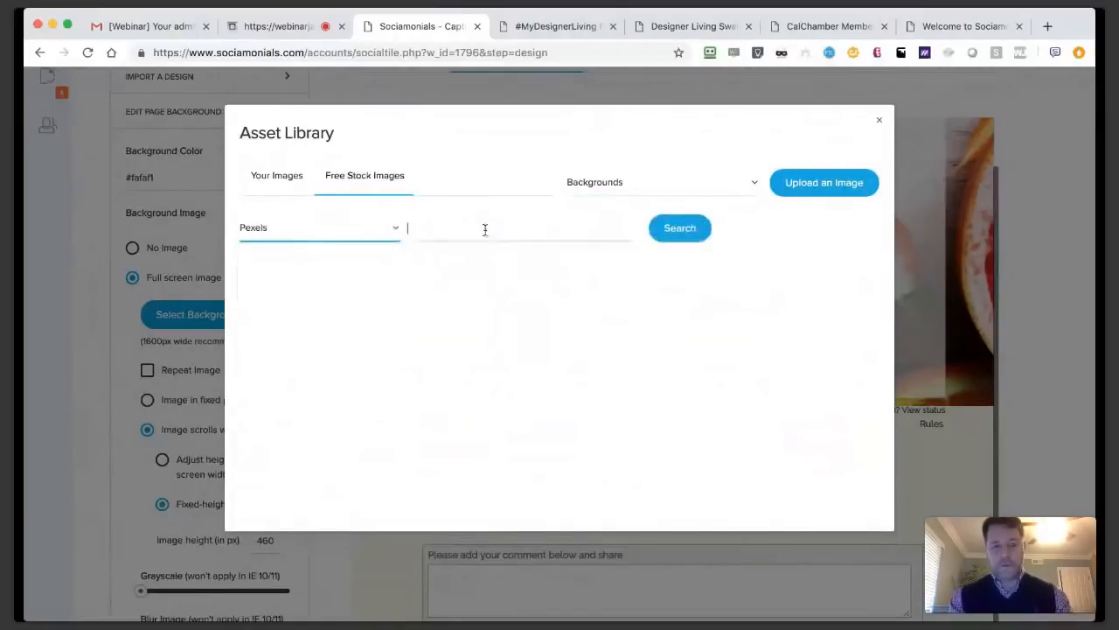
{"action": "type", "text": "Design"}
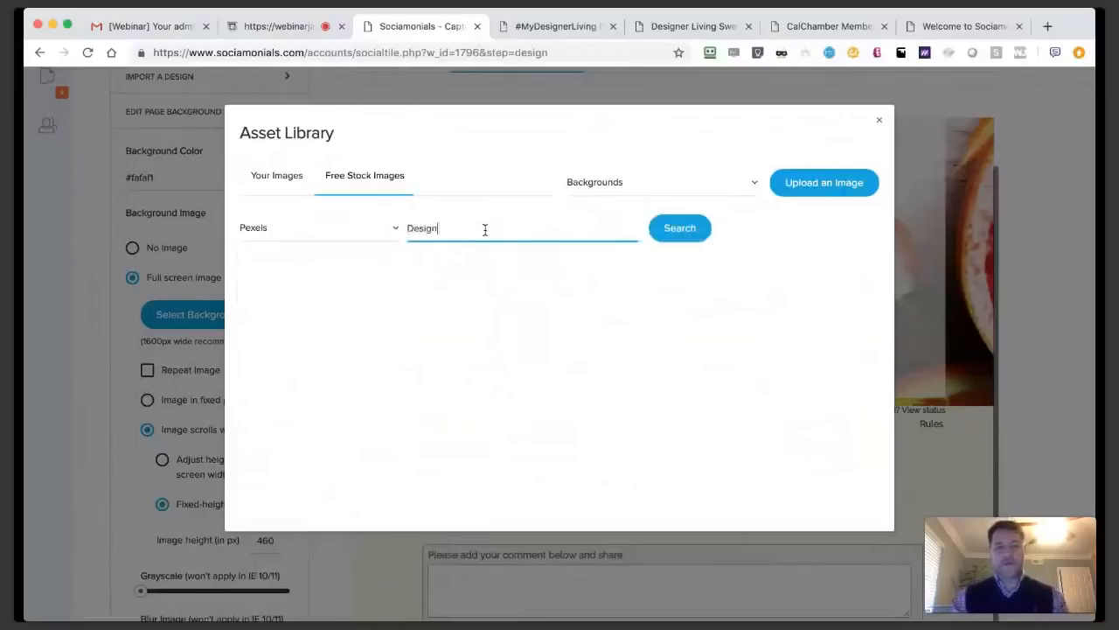
{"action": "left_click", "coordinate": [672, 231]}
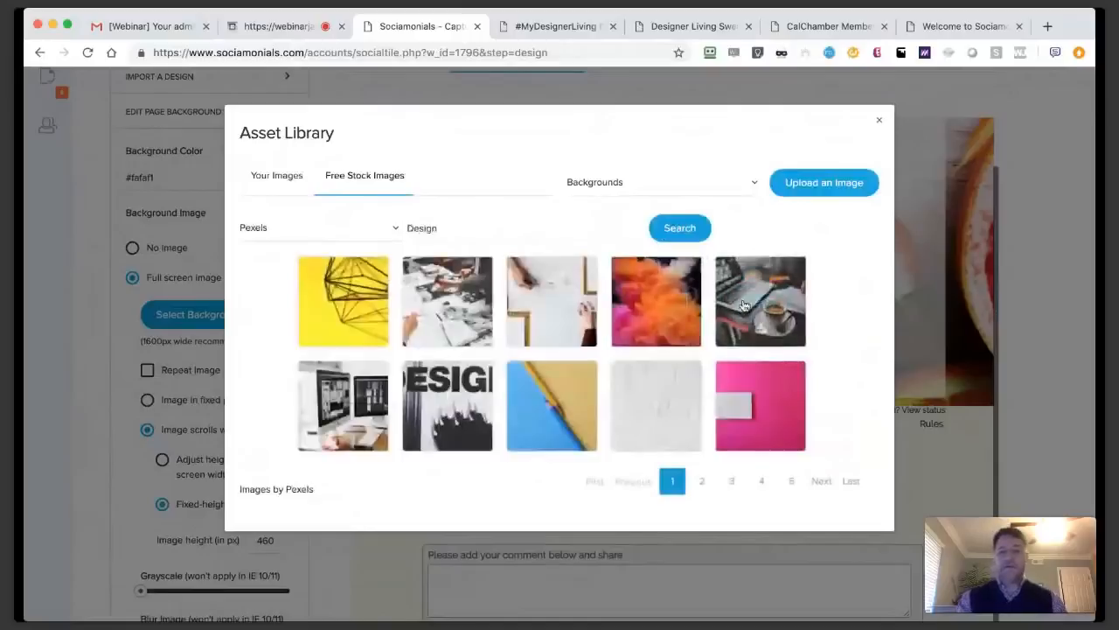
{"action": "mouse_move", "coordinate": [759, 322]}
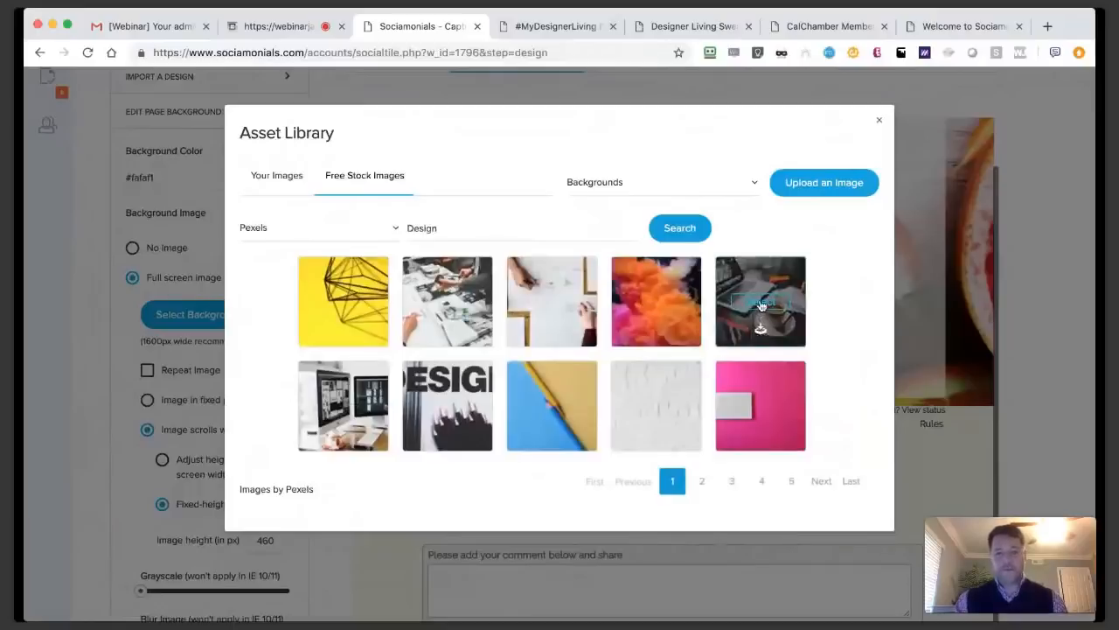
{"action": "left_click", "coordinate": [760, 304]}
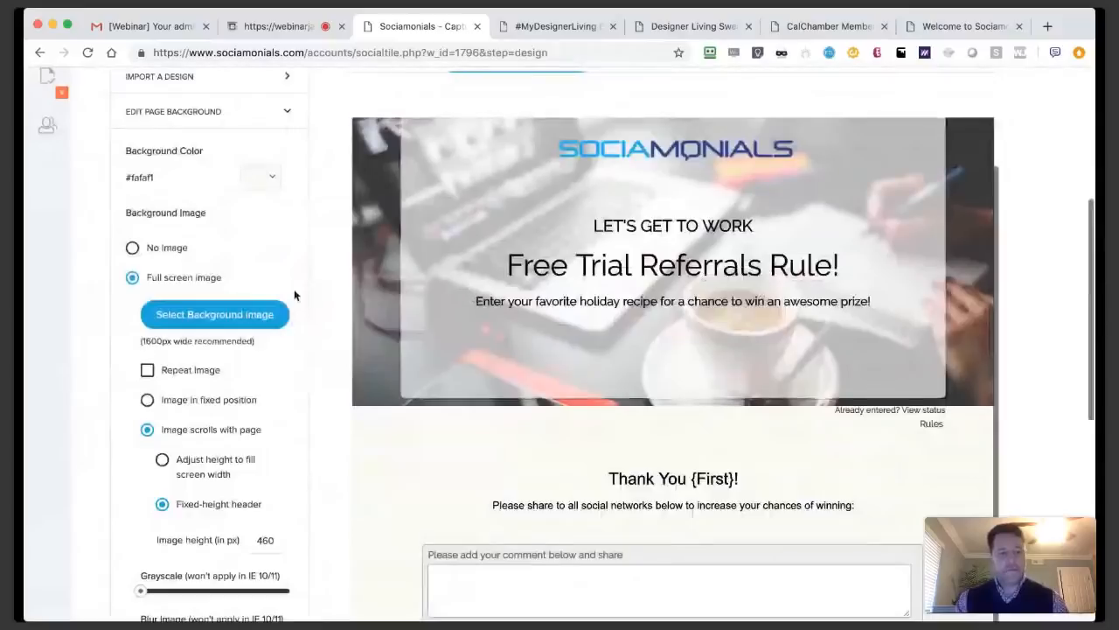
Raise the opacity of the designed header's background color to about 0.8 and close the header area settings.
{"action": "scroll", "coordinate": [293, 295], "scroll_direction": "down", "scroll_amount": 3}
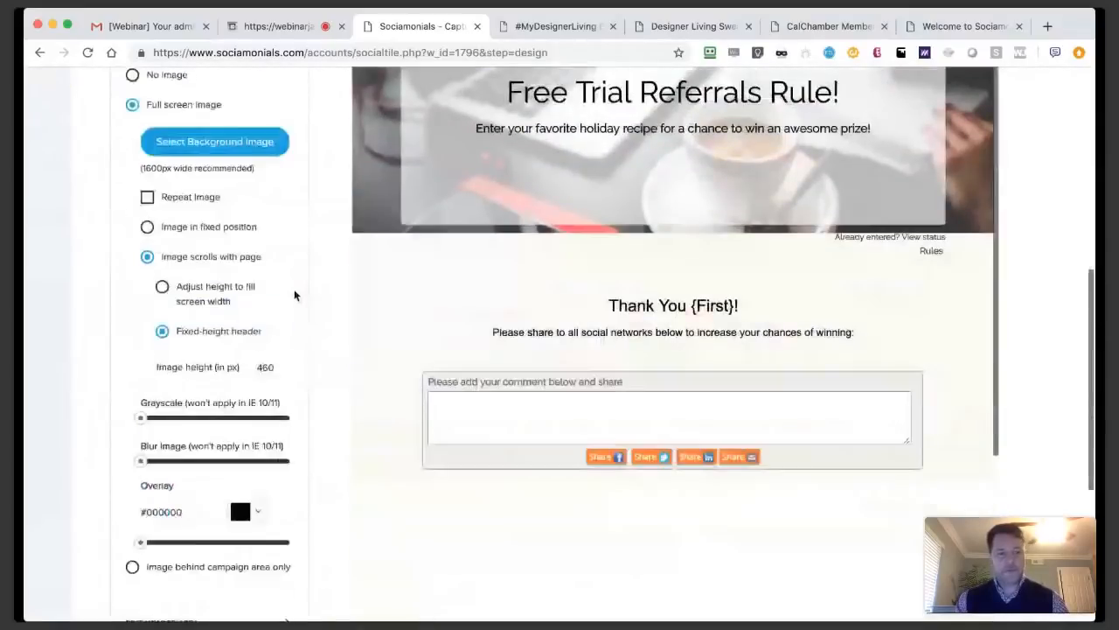
{"action": "scroll", "coordinate": [294, 295], "scroll_direction": "down", "scroll_amount": 3}
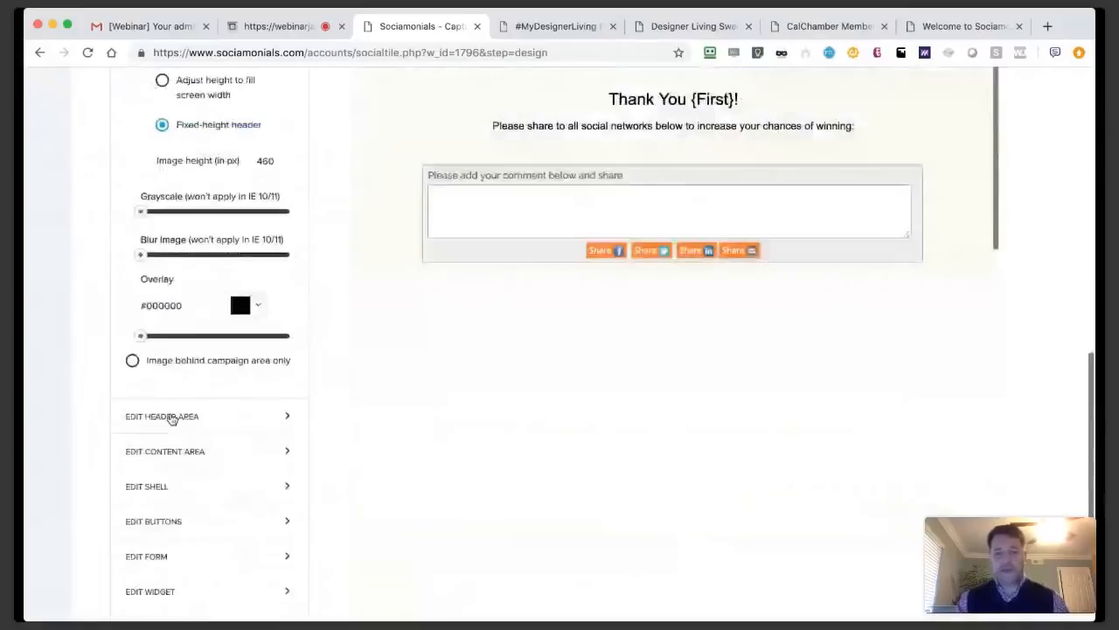
{"action": "left_click", "coordinate": [171, 418]}
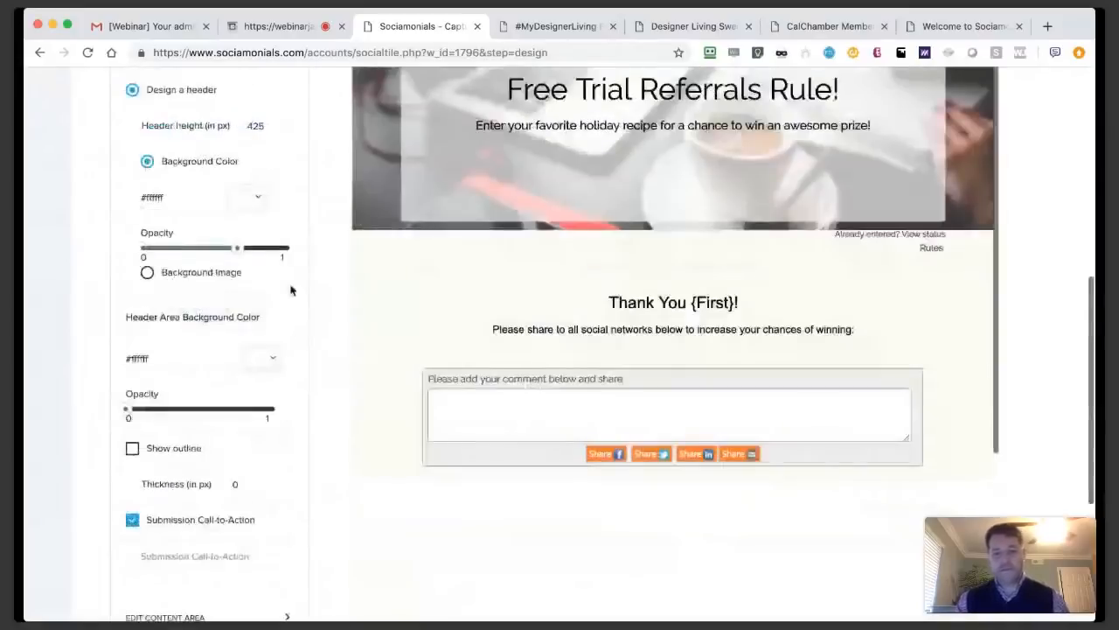
{"action": "scroll", "coordinate": [725, 408], "scroll_direction": "up", "scroll_amount": 3}
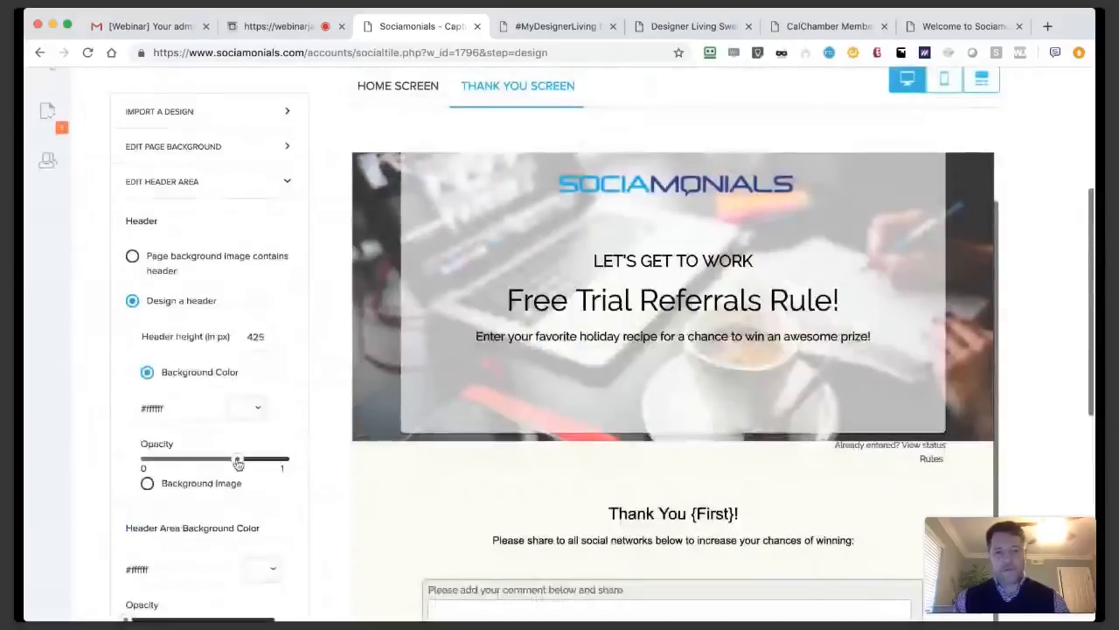
{"action": "left_click_drag", "start_coordinate": [237, 463], "coordinate": [261, 465]}
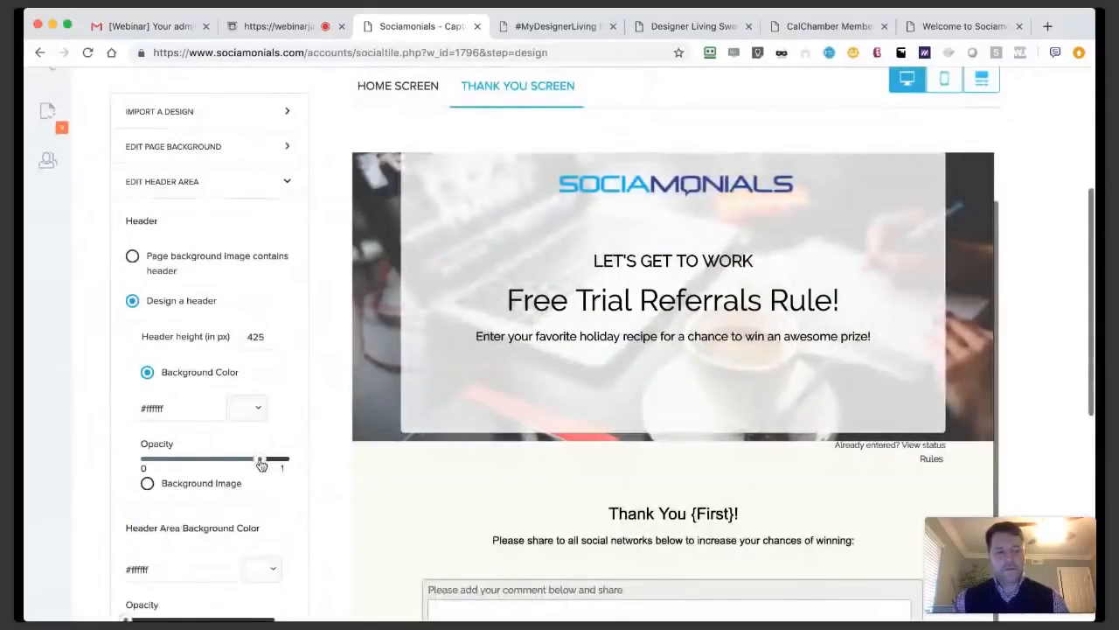
{"action": "scroll", "coordinate": [261, 465], "scroll_direction": "down", "scroll_amount": 3}
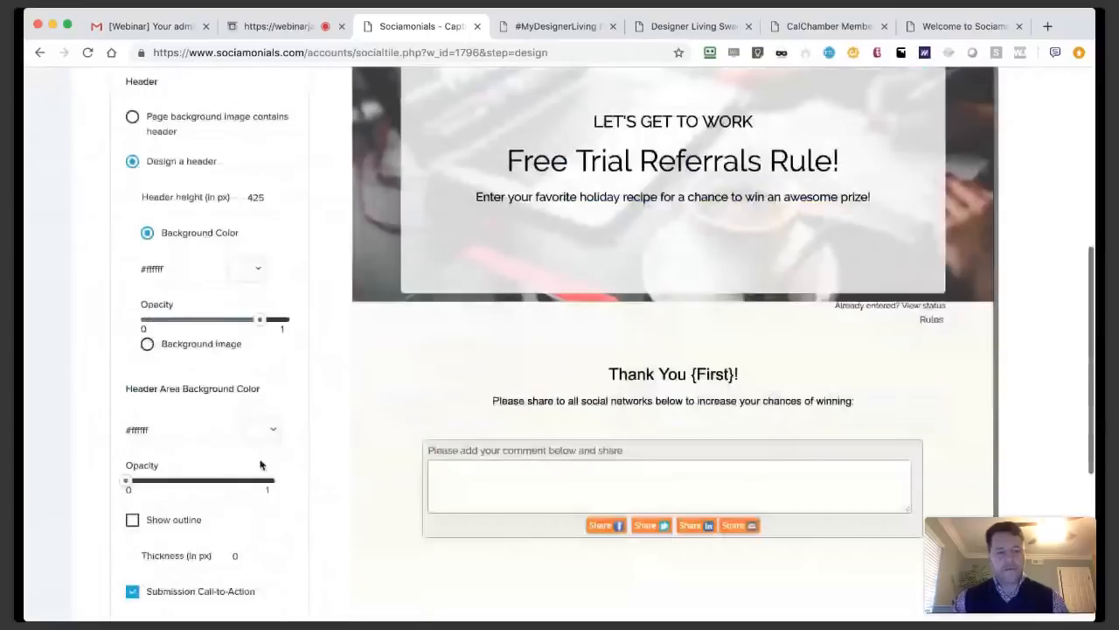
{"action": "scroll", "coordinate": [260, 465], "scroll_direction": "down", "scroll_amount": 2}
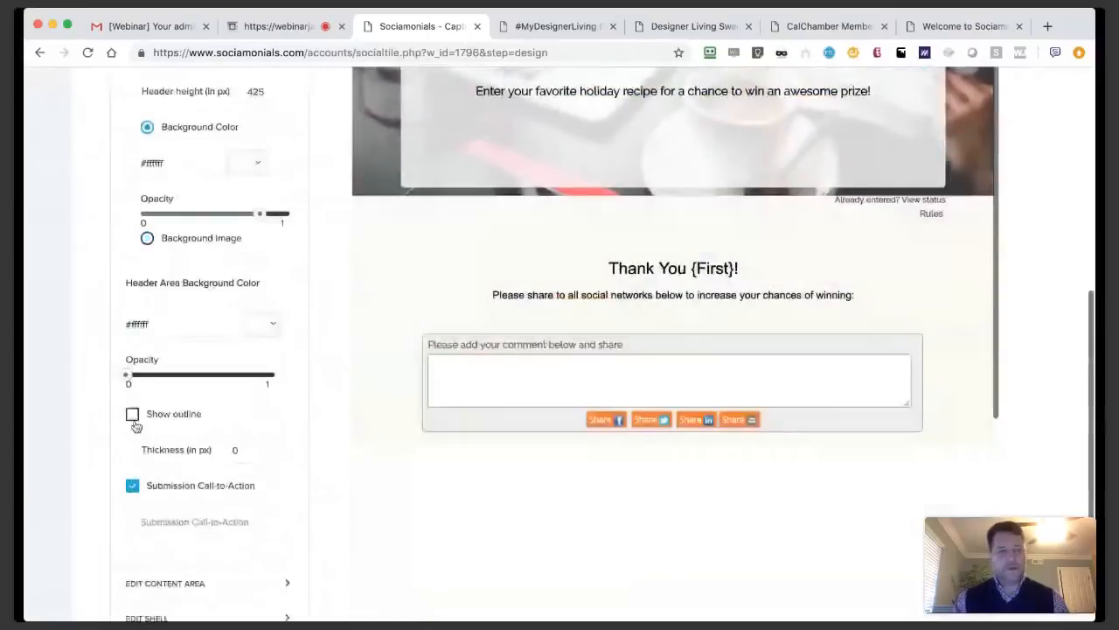
{"action": "scroll", "coordinate": [135, 426], "scroll_direction": "up", "scroll_amount": 4}
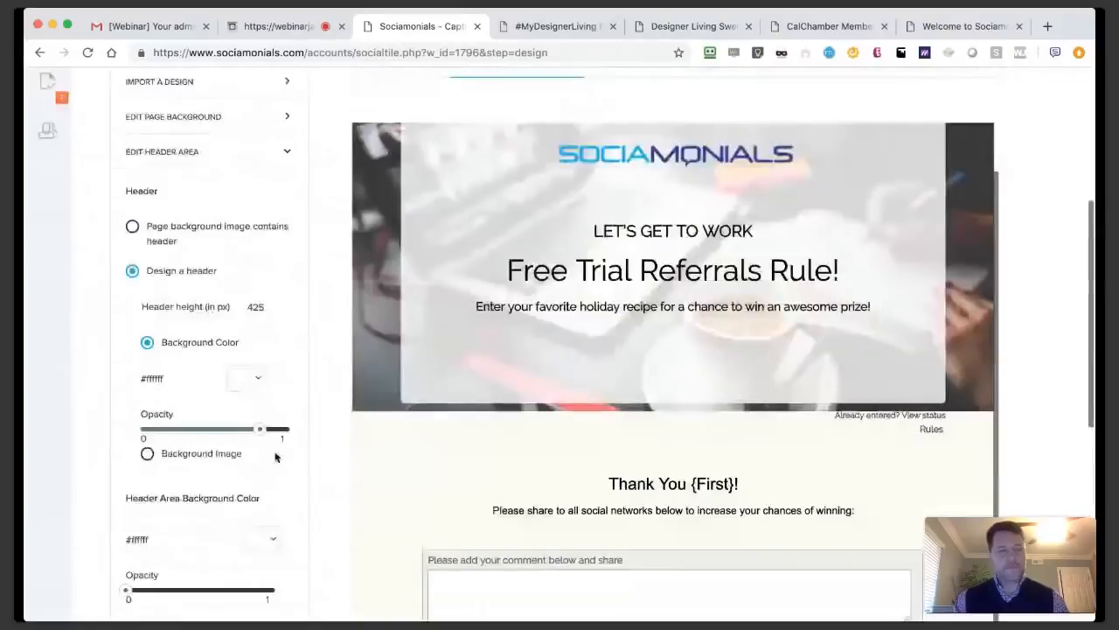
{"action": "left_click", "coordinate": [207, 157]}
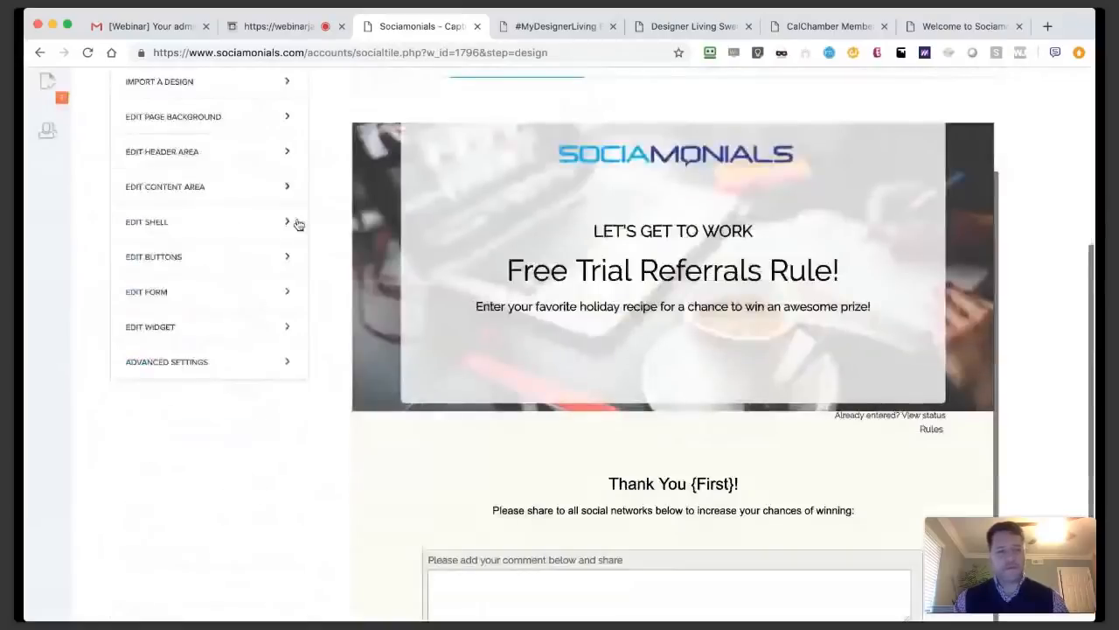
Check the header on the Thank You screen preview, then switch to the Home screen and show its entry form.
{"action": "scroll", "coordinate": [578, 306], "scroll_direction": "down", "scroll_amount": 1}
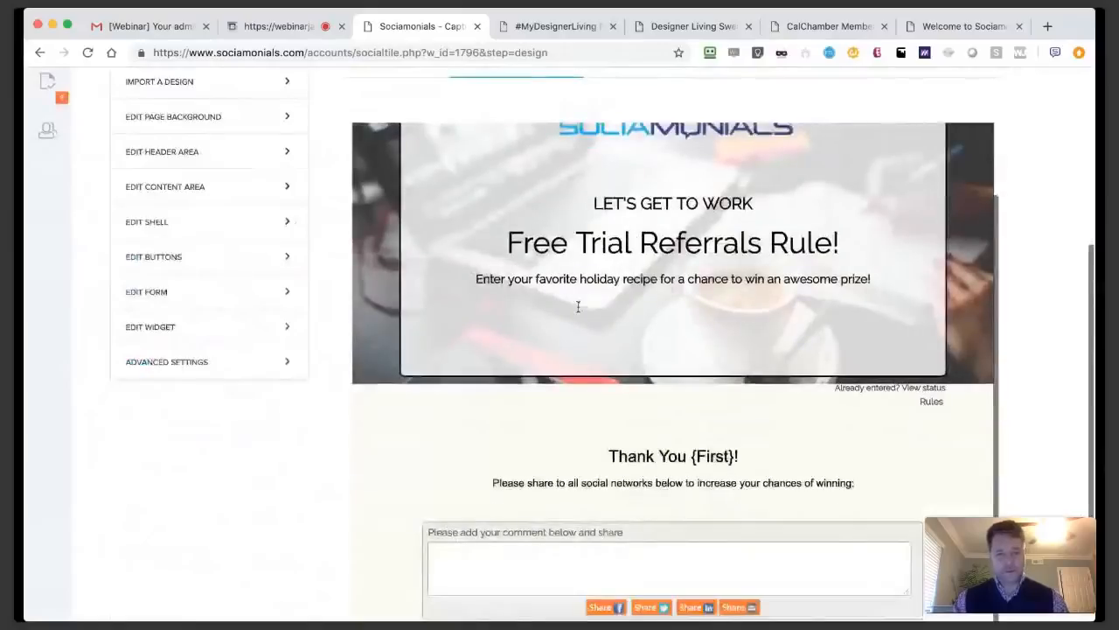
{"action": "scroll", "coordinate": [528, 335], "scroll_direction": "up", "scroll_amount": 2}
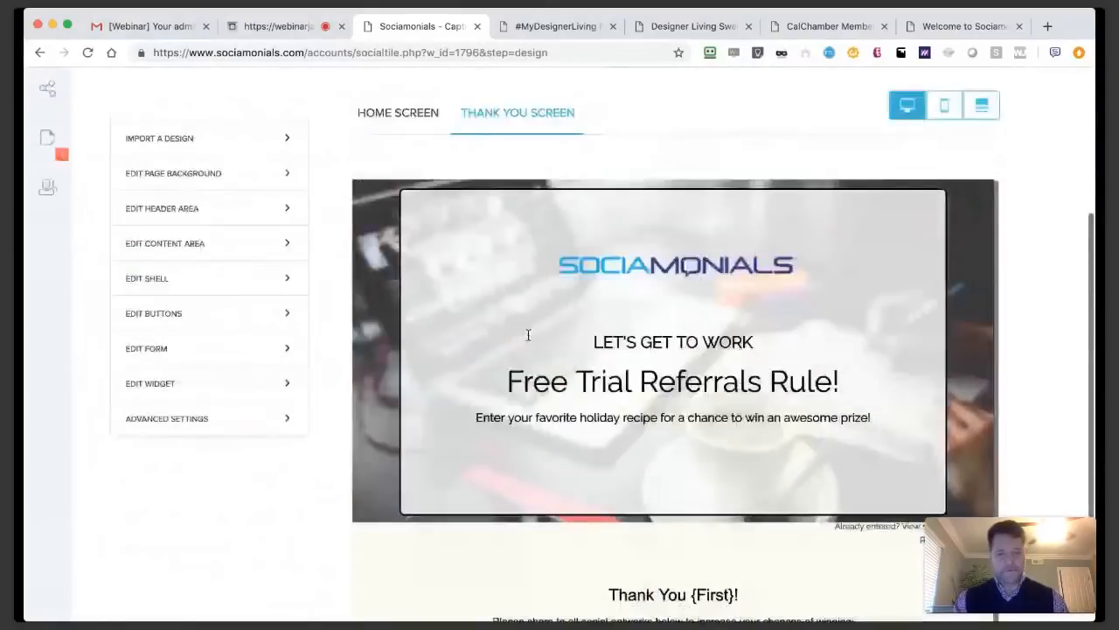
{"action": "scroll", "coordinate": [528, 335], "scroll_direction": "up", "scroll_amount": 2}
{"action": "left_click", "coordinate": [398, 178]}
{"action": "scroll", "coordinate": [502, 407], "scroll_direction": "down", "scroll_amount": 10}
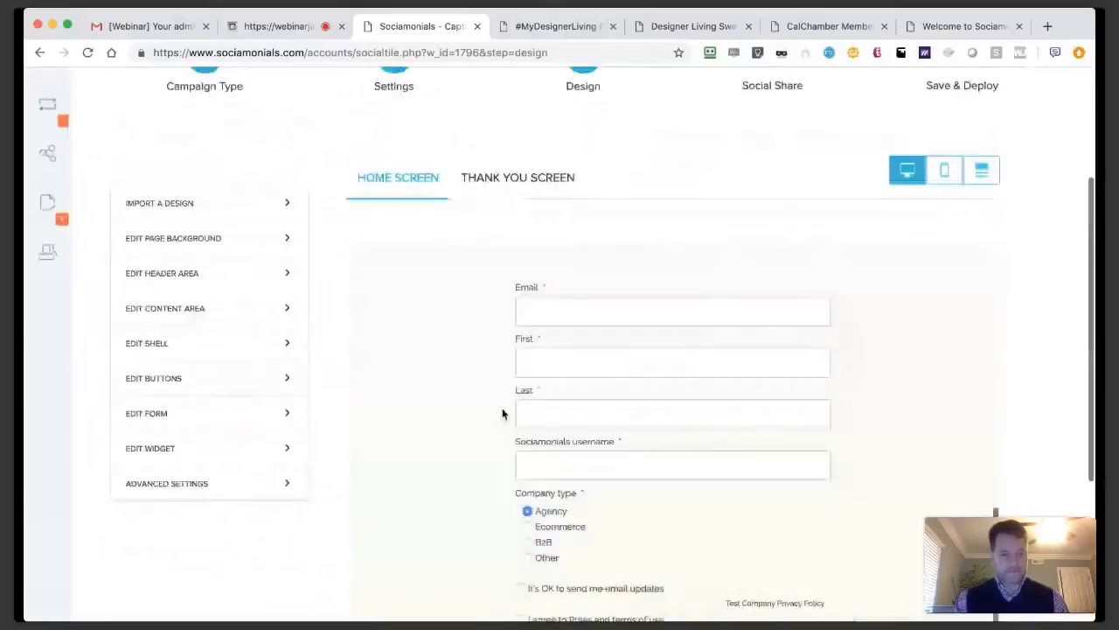
Increase the form field height to slightly past the middle of its range and close the form settings.
{"action": "left_click", "coordinate": [210, 417]}
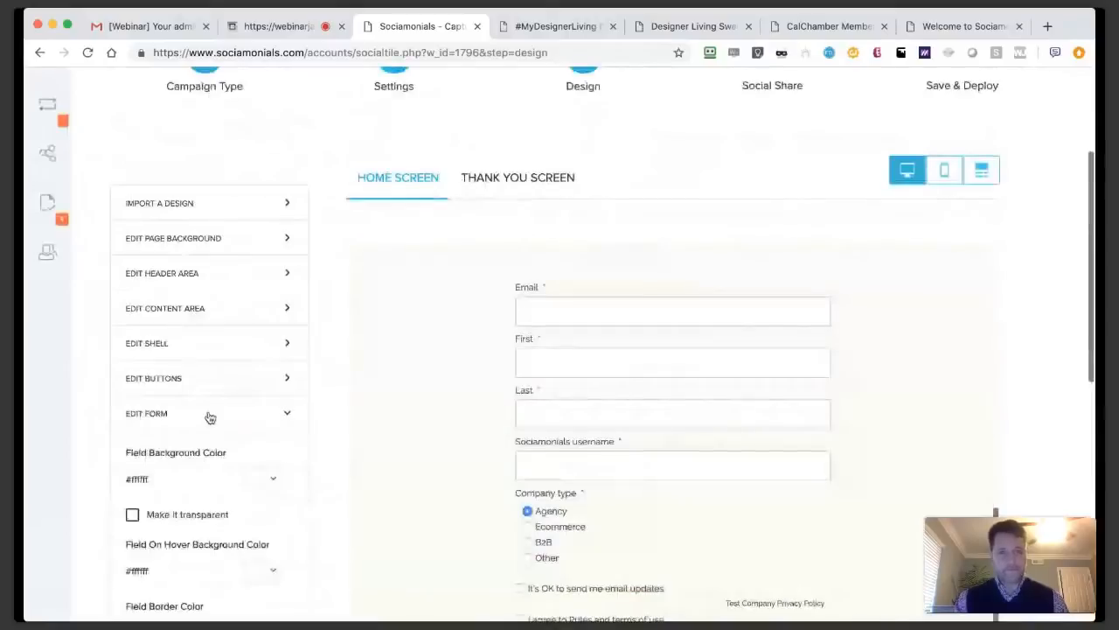
{"action": "scroll", "coordinate": [210, 417], "scroll_direction": "down", "scroll_amount": 5}
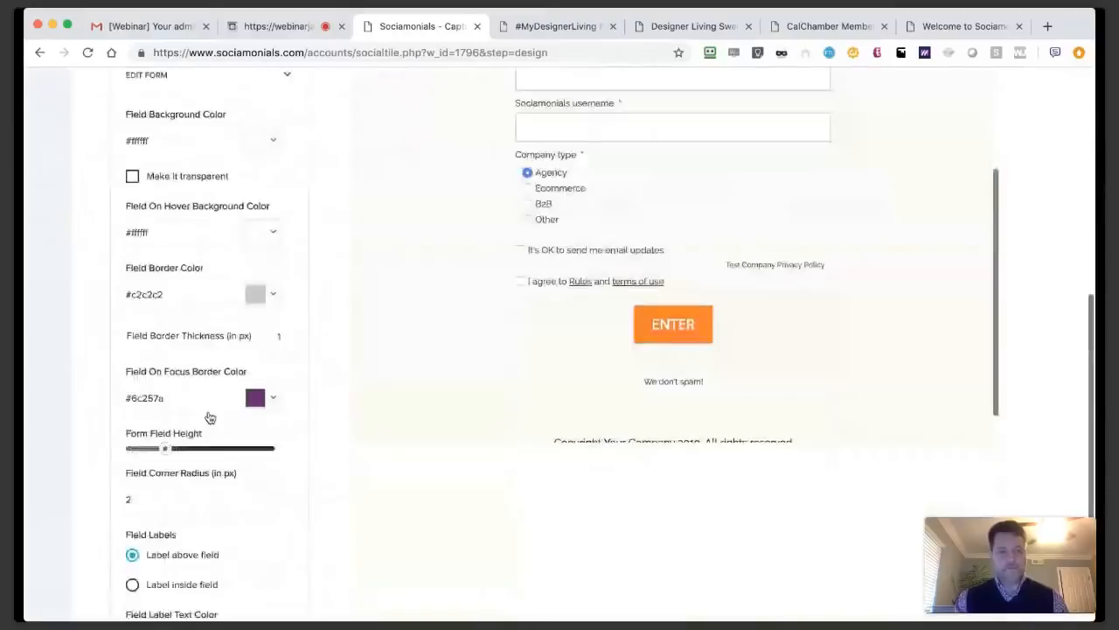
{"action": "scroll", "coordinate": [210, 417], "scroll_direction": "up", "scroll_amount": 1}
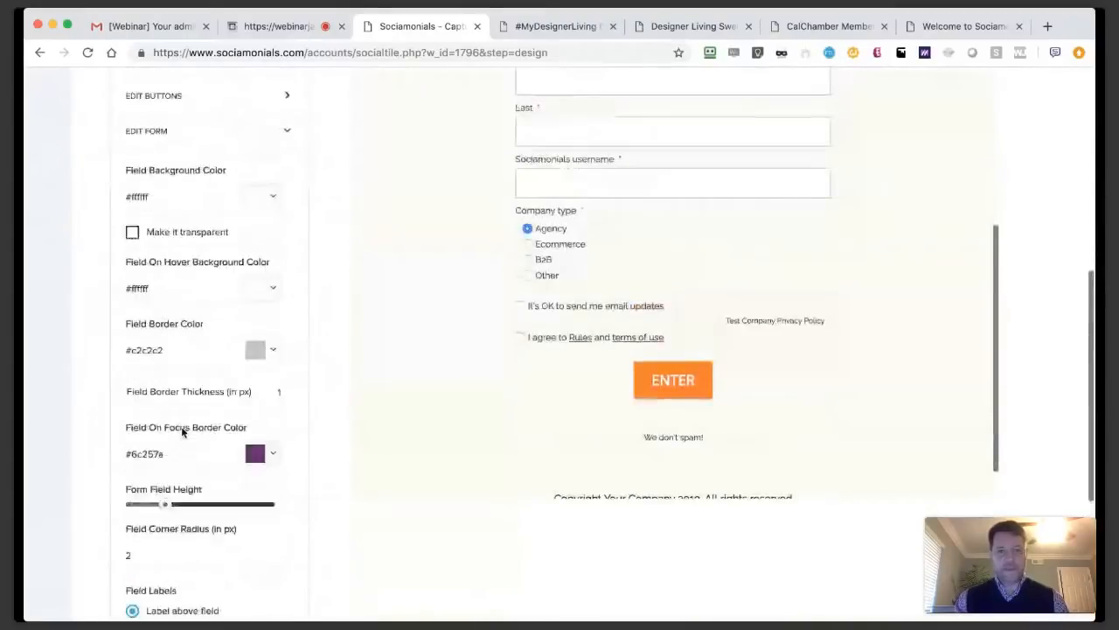
{"action": "scroll", "coordinate": [183, 430], "scroll_direction": "up", "scroll_amount": 1}
{"action": "left_click_drag", "start_coordinate": [165, 522], "coordinate": [210, 523]}
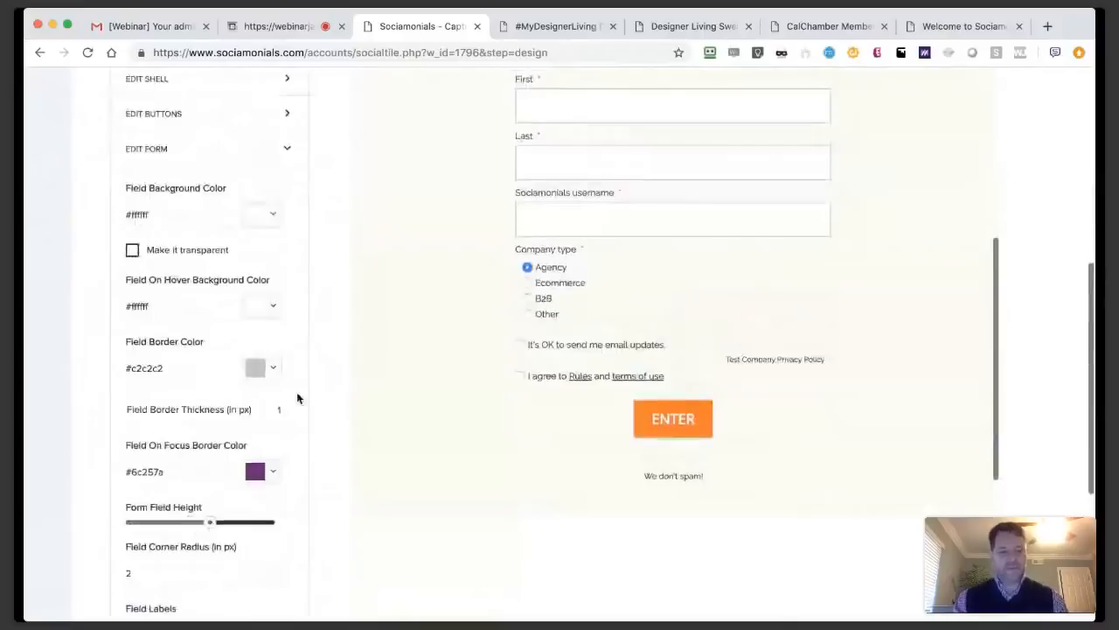
{"action": "scroll", "coordinate": [297, 399], "scroll_direction": "down", "scroll_amount": 1}
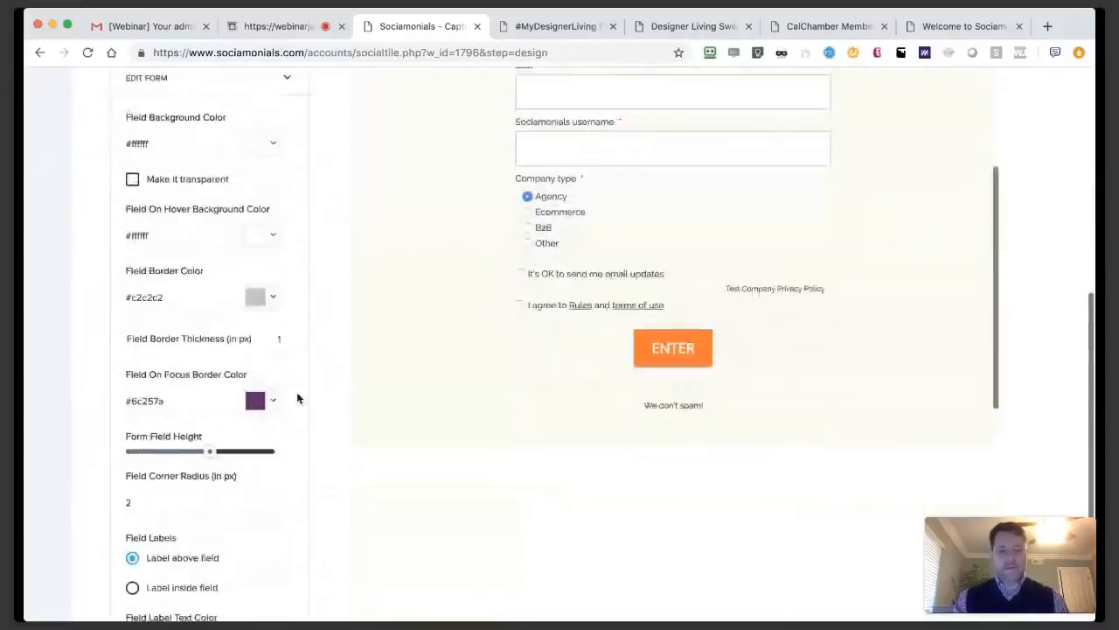
{"action": "scroll", "coordinate": [297, 398], "scroll_direction": "up", "scroll_amount": 5}
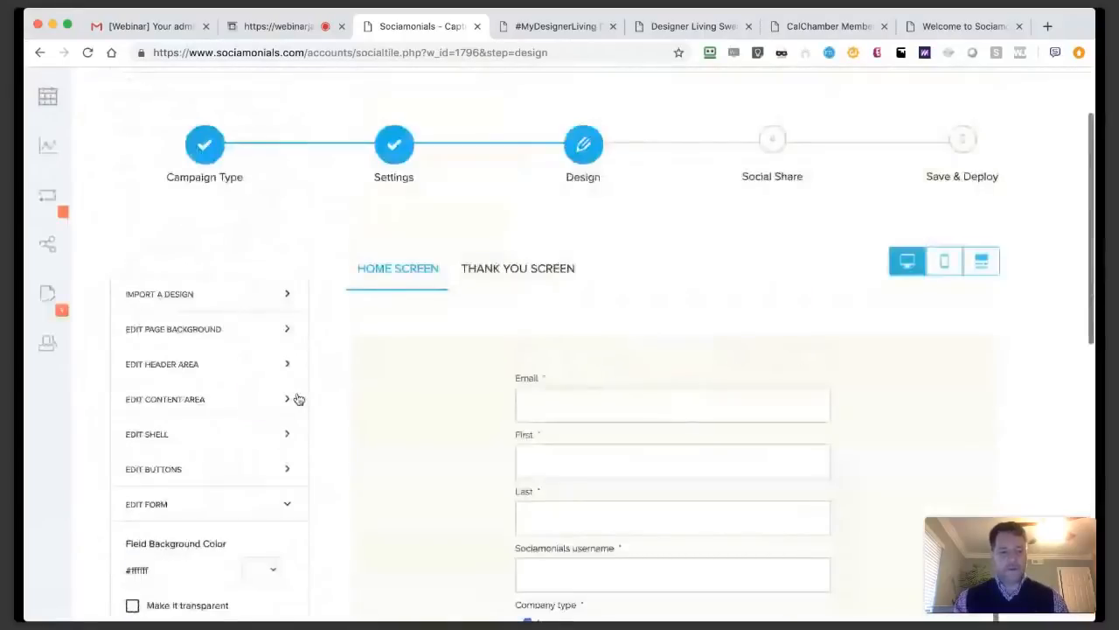
{"action": "scroll", "coordinate": [372, 372], "scroll_direction": "down", "scroll_amount": 1}
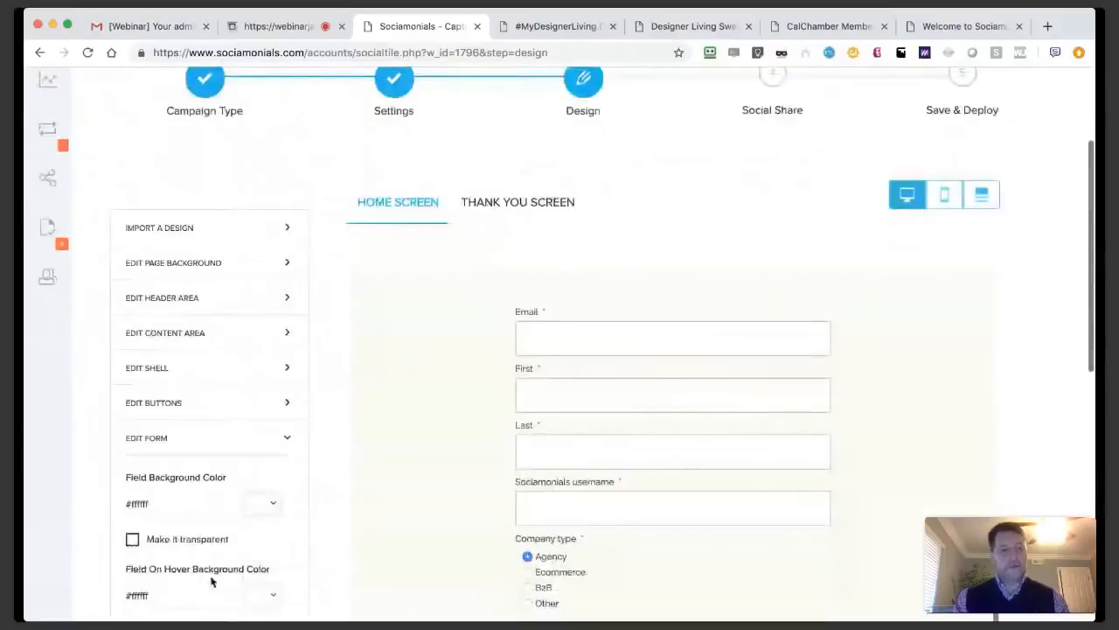
{"action": "left_click", "coordinate": [201, 447]}
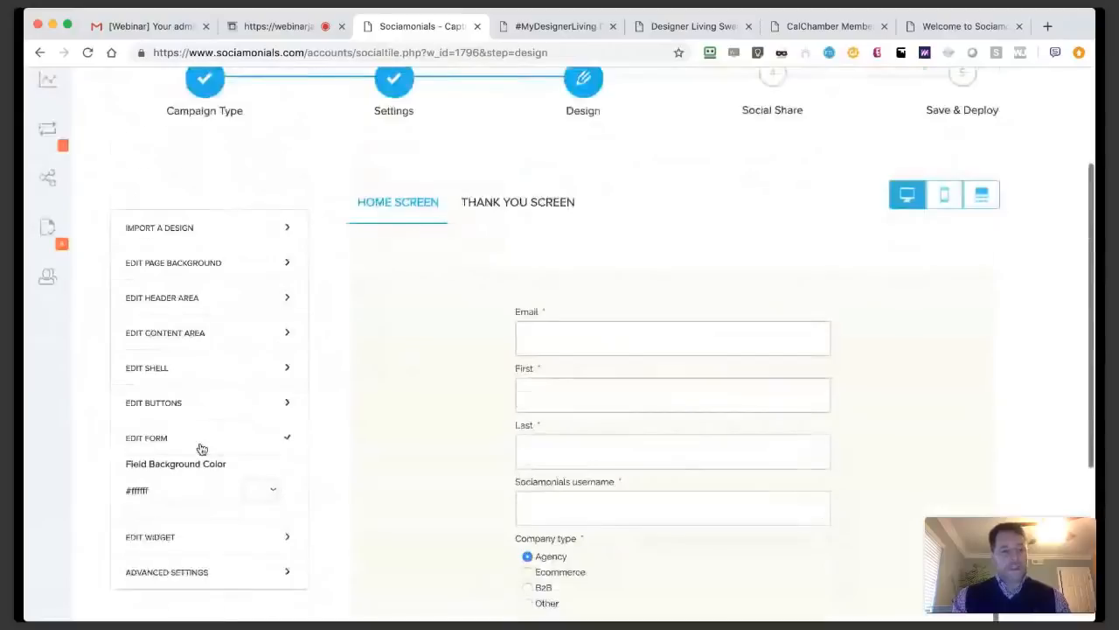
{"action": "left_click", "coordinate": [200, 447]}
Enable the Remove Sociamonials Branding option in the campaign's advanced settings.
{"action": "scroll", "coordinate": [202, 450], "scroll_direction": "down", "scroll_amount": 2}
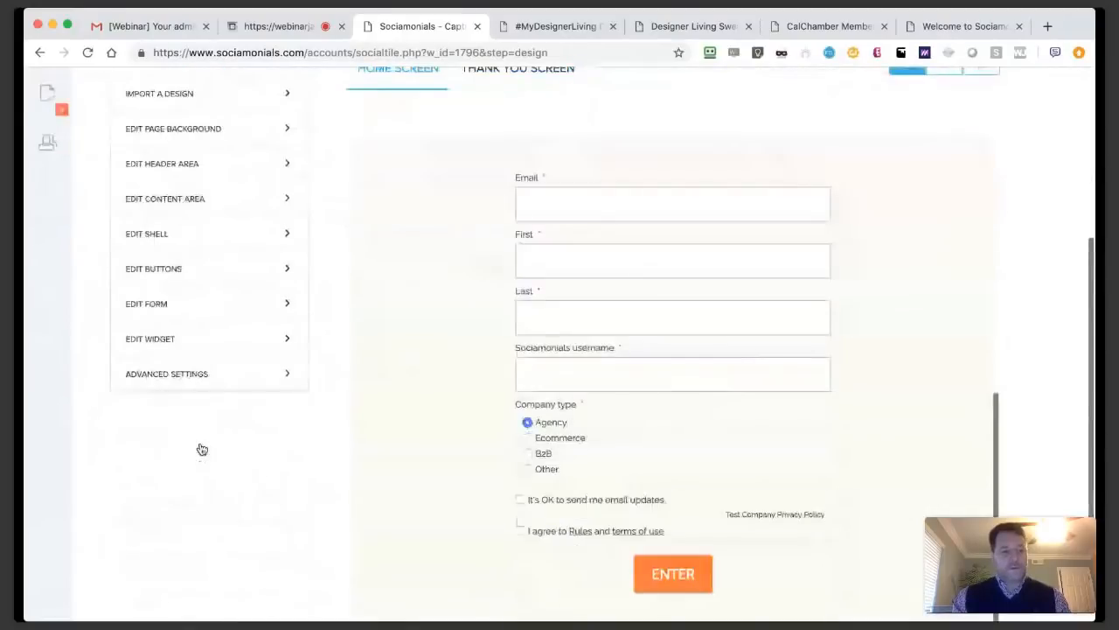
{"action": "left_click", "coordinate": [198, 376]}
{"action": "scroll", "coordinate": [299, 446], "scroll_direction": "down", "scroll_amount": 1}
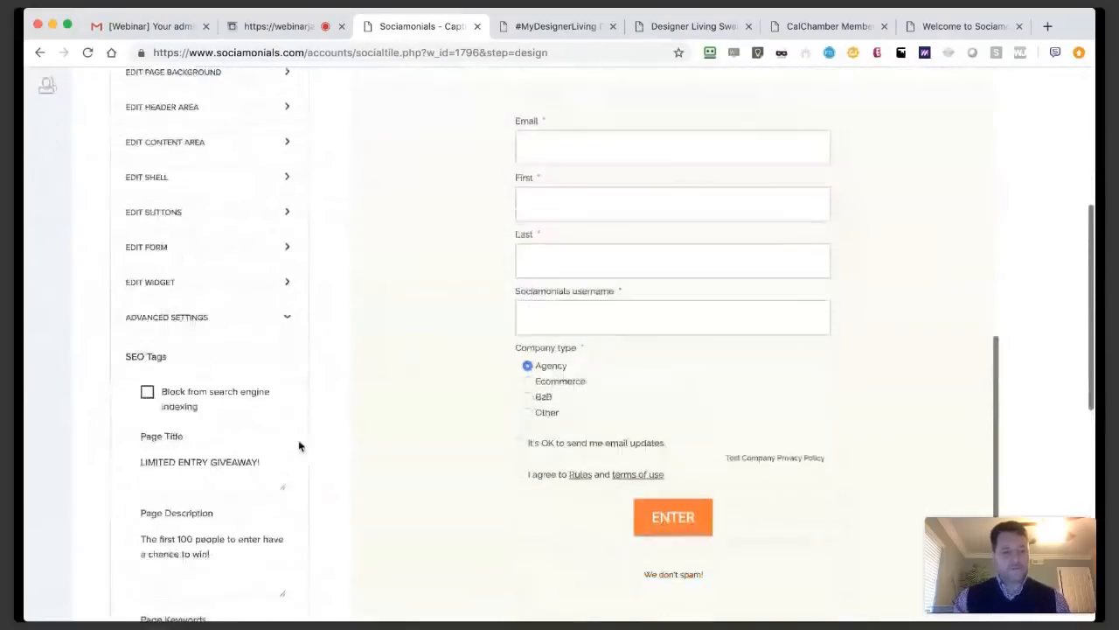
{"action": "scroll", "coordinate": [297, 446], "scroll_direction": "down", "scroll_amount": 5}
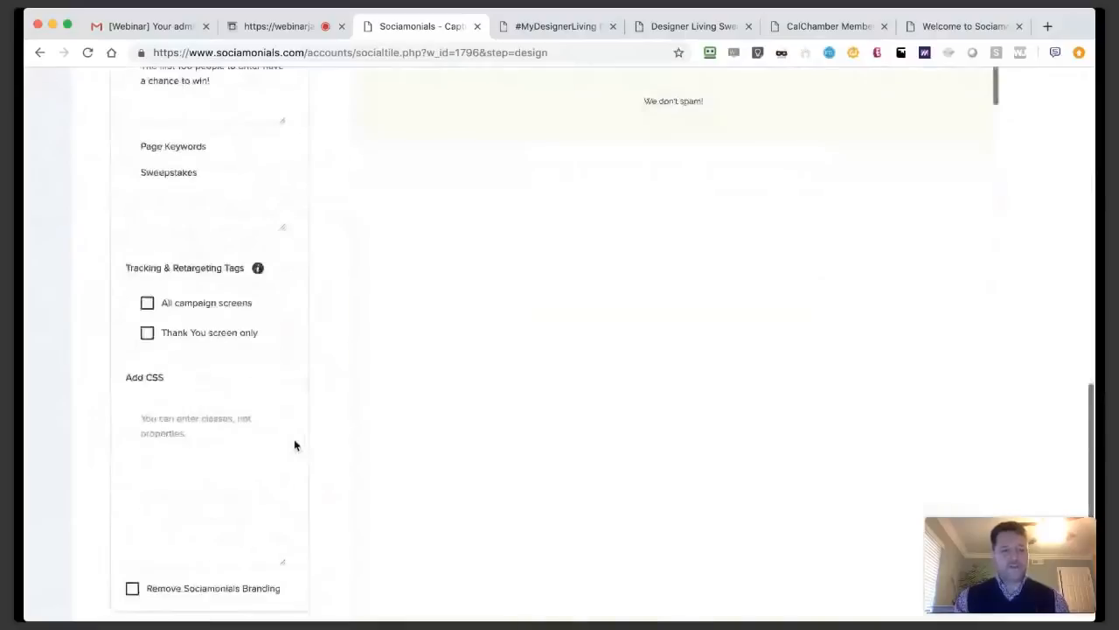
{"action": "scroll", "coordinate": [263, 472], "scroll_direction": "down", "scroll_amount": 1}
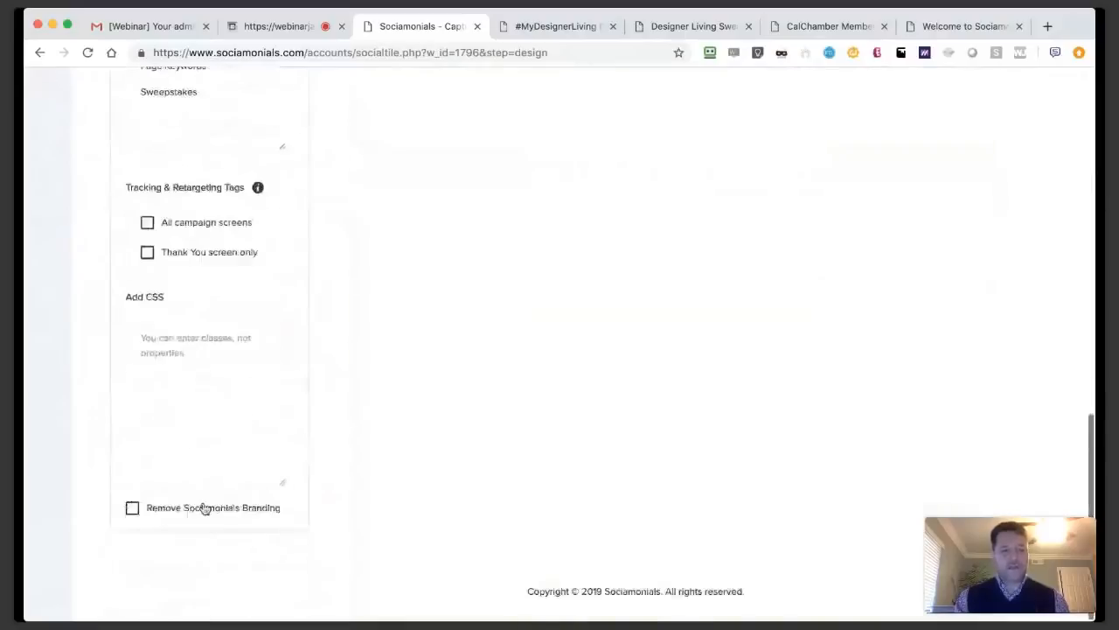
{"action": "left_click", "coordinate": [133, 508]}
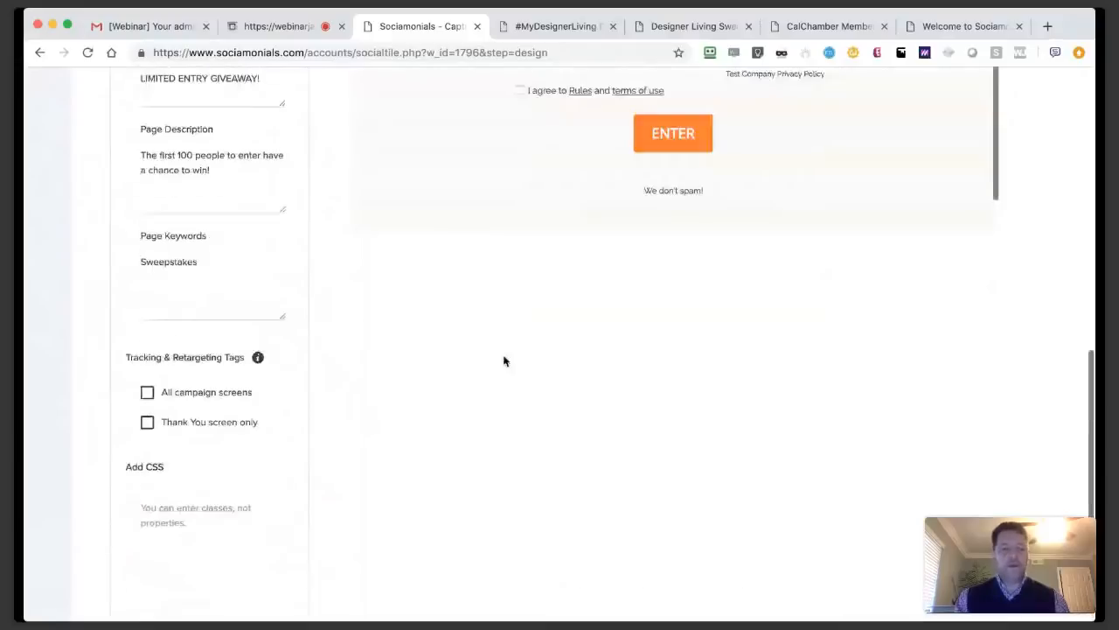
Examine the advanced settings for custom CSS, tracking and retargeting tags, and the SEO page title, description and keywords.
{"action": "scroll", "coordinate": [932, 340], "scroll_direction": "up", "scroll_amount": 1}
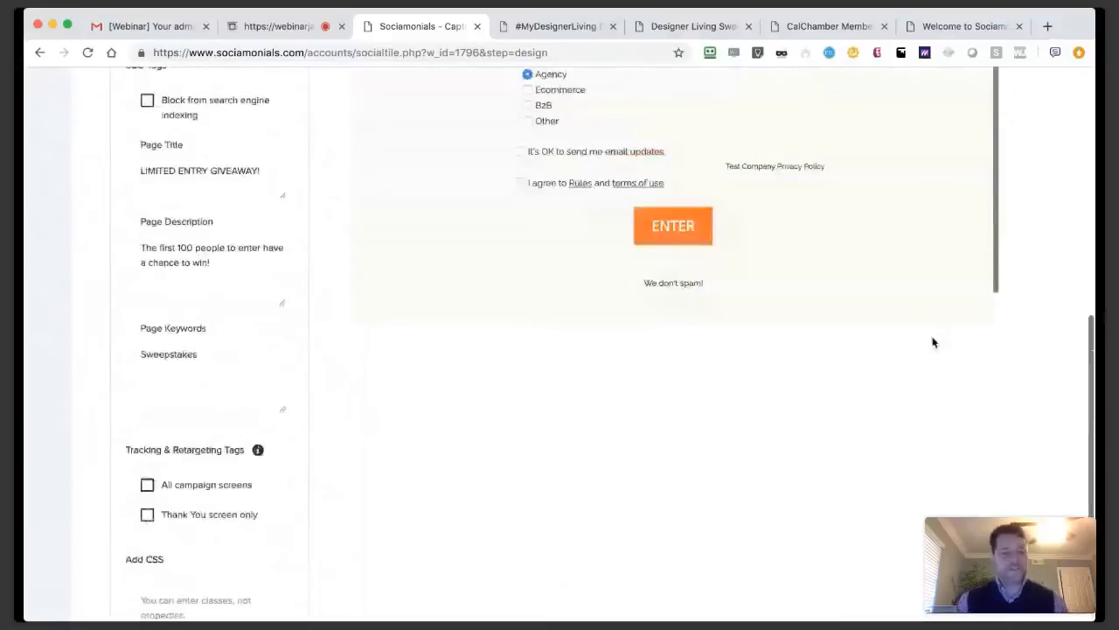
{"action": "scroll", "coordinate": [330, 453], "scroll_direction": "down", "scroll_amount": 2}
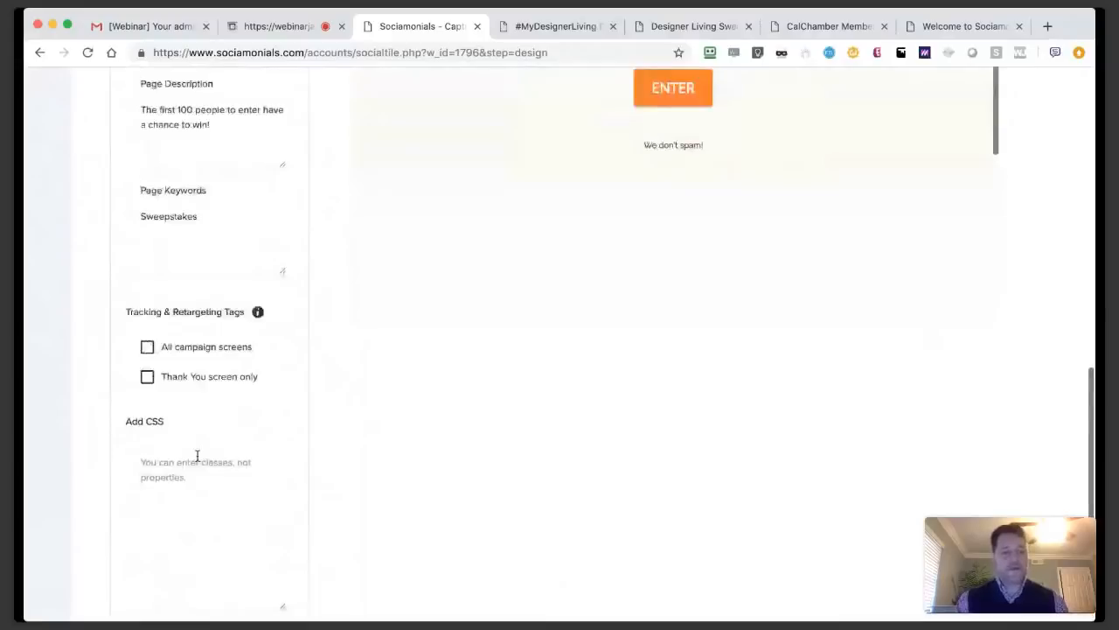
{"action": "left_click", "coordinate": [162, 480]}
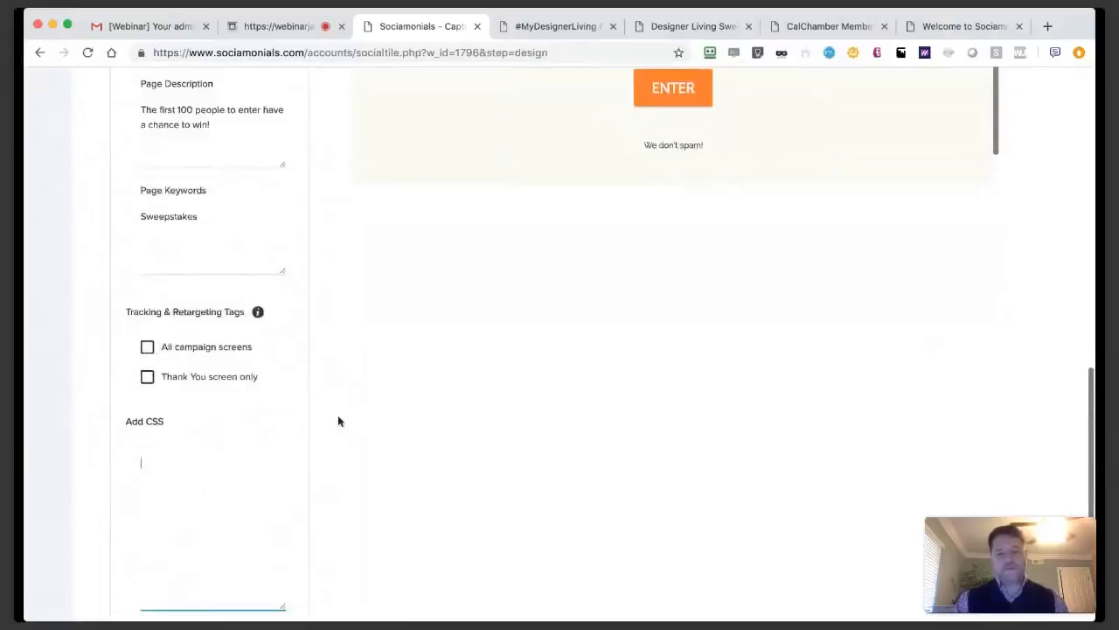
{"action": "scroll", "coordinate": [339, 421], "scroll_direction": "up", "scroll_amount": 1}
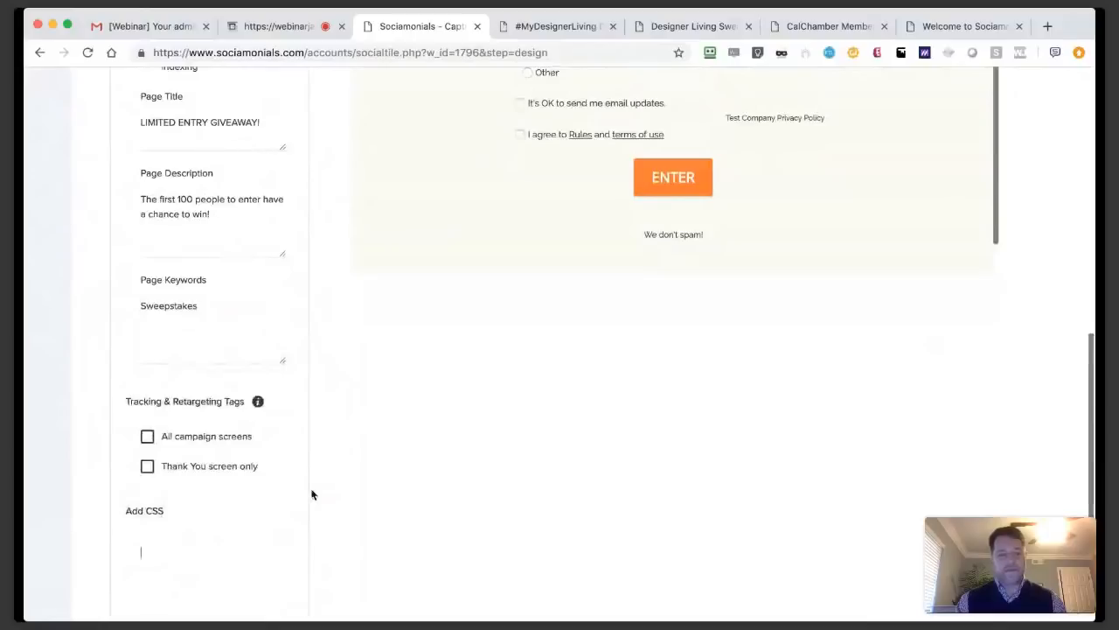
{"action": "scroll", "coordinate": [312, 495], "scroll_direction": "up", "scroll_amount": 1}
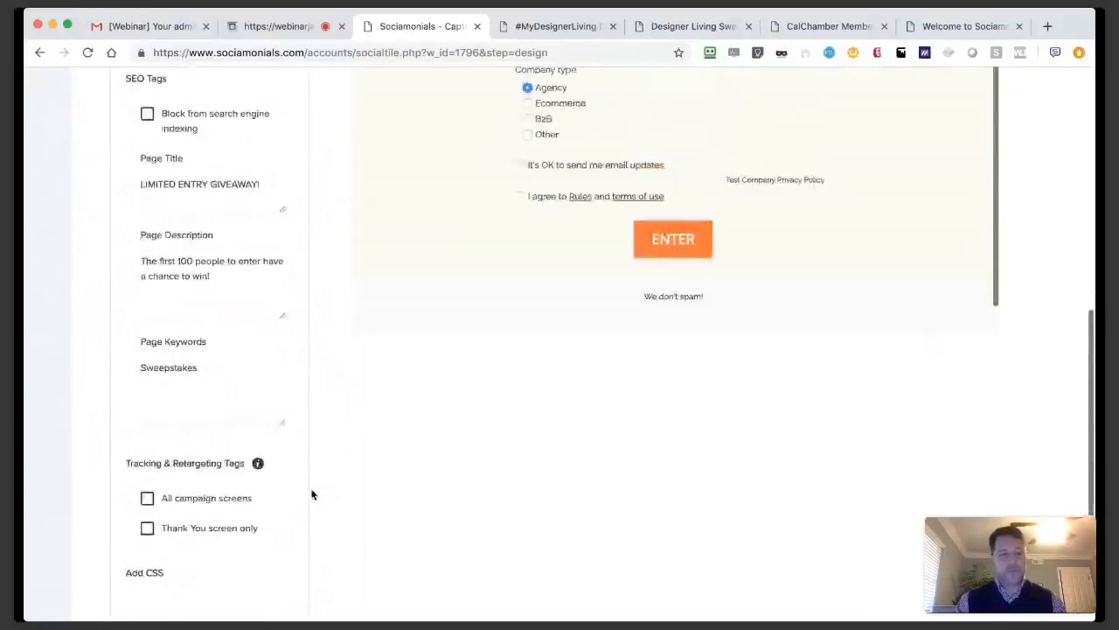
{"action": "scroll", "coordinate": [311, 495], "scroll_direction": "up", "scroll_amount": 1}
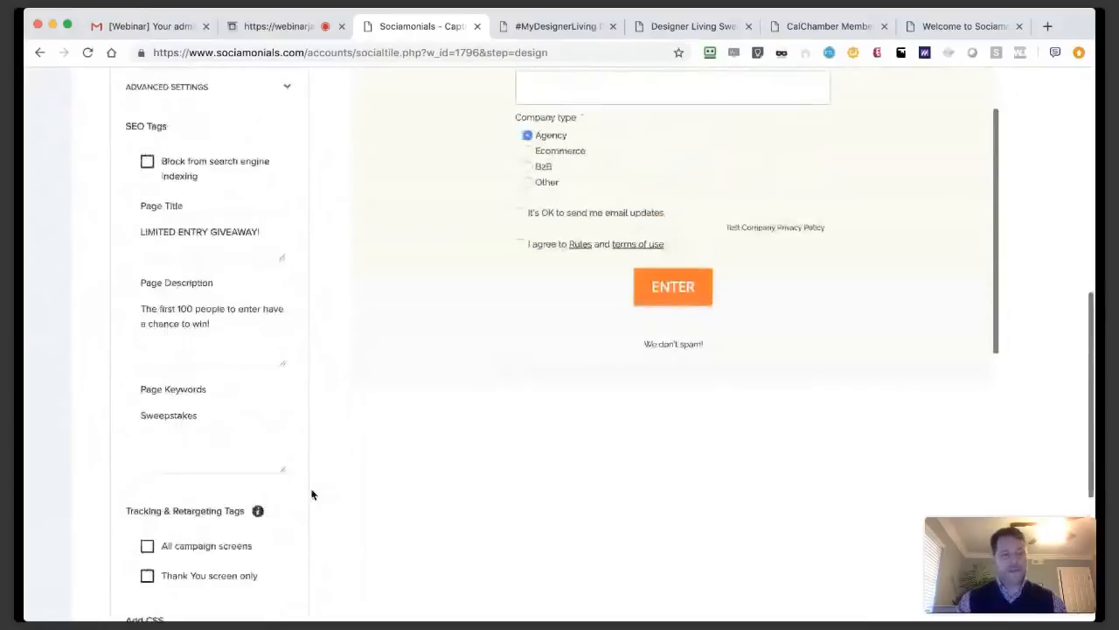
{"action": "scroll", "coordinate": [311, 495], "scroll_direction": "down", "scroll_amount": 1}
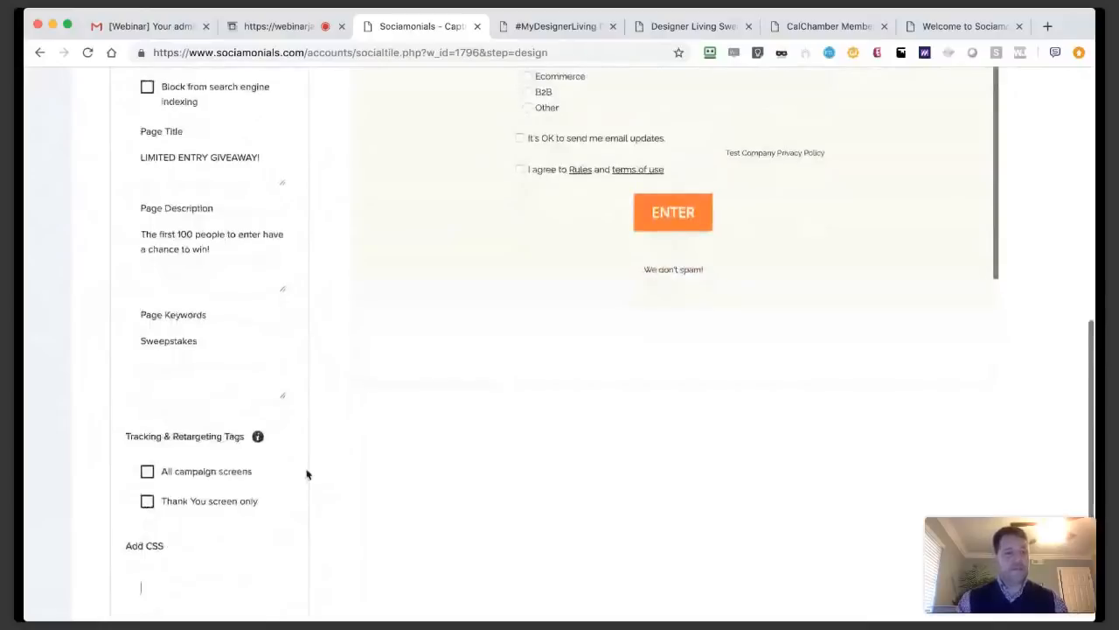
{"action": "scroll", "coordinate": [306, 474], "scroll_direction": "up", "scroll_amount": 1}
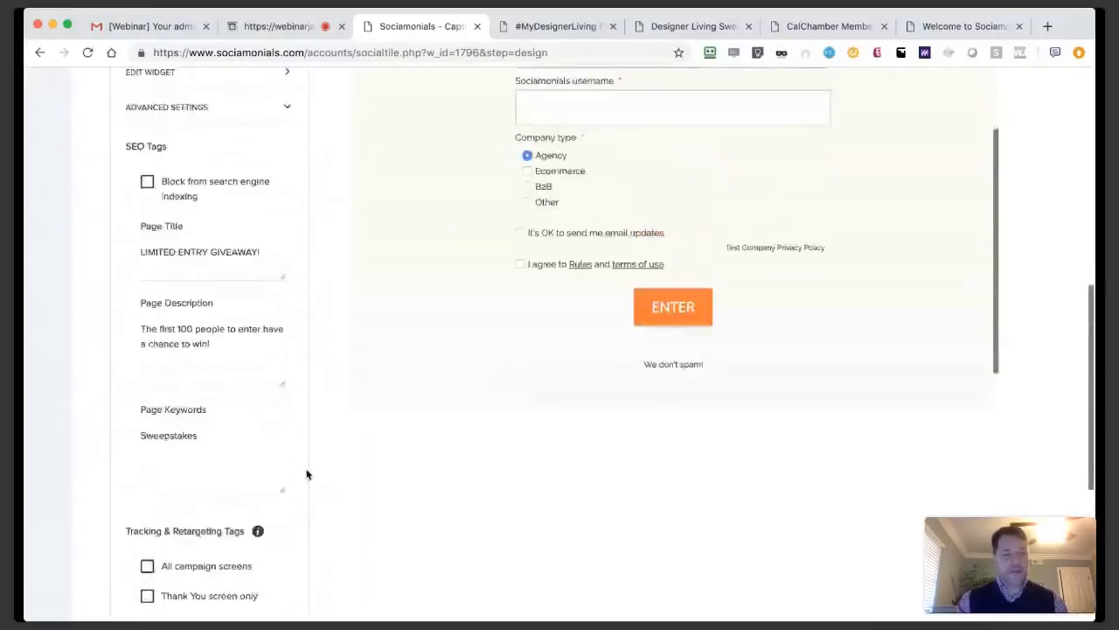
{"action": "scroll", "coordinate": [306, 474], "scroll_direction": "up", "scroll_amount": 1}
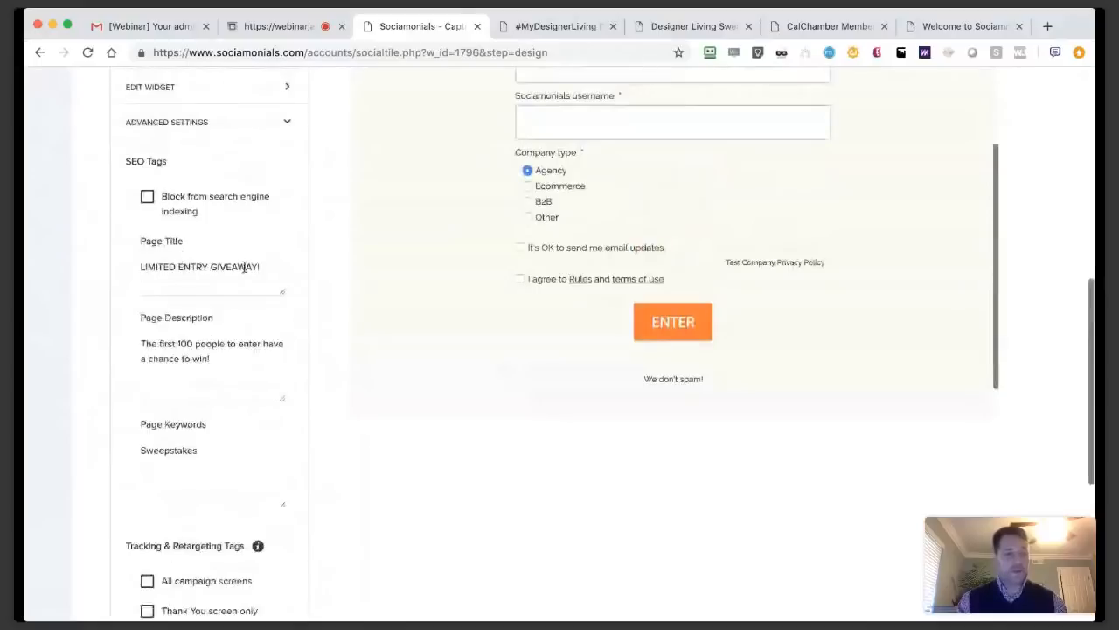